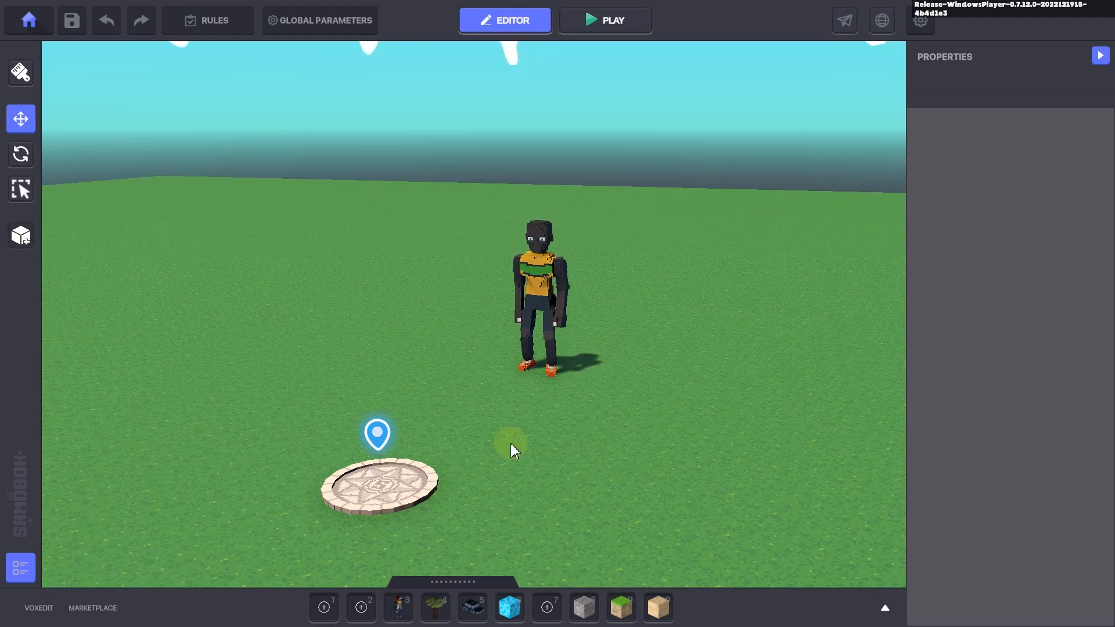
# Step: Play-test the scene with the character and return to editing
pyautogui.press('F5')
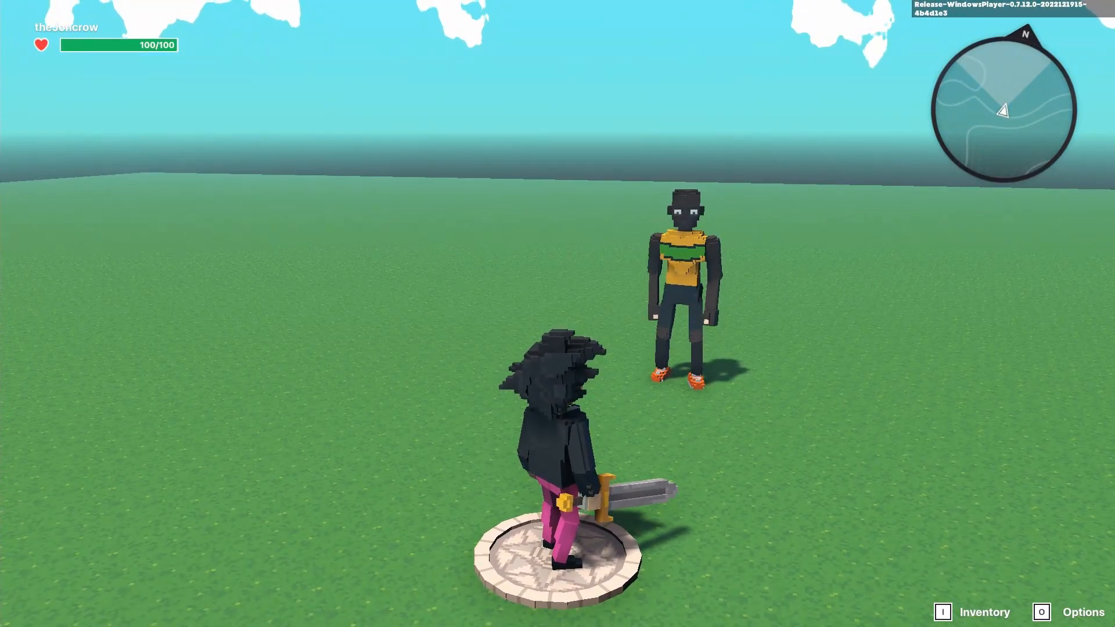
pyautogui.press('F5')
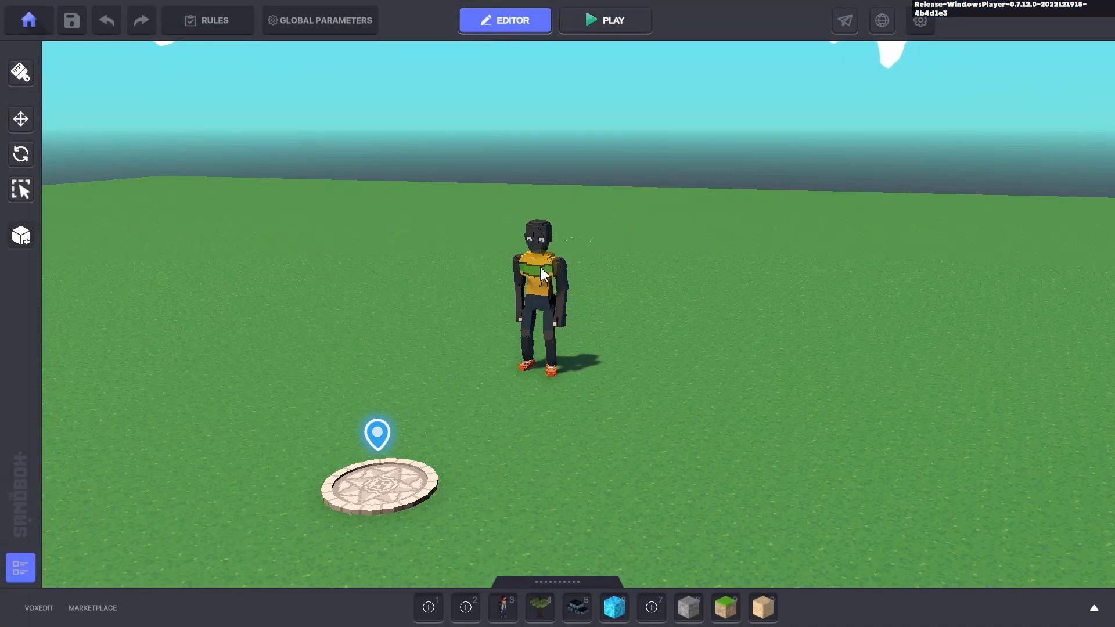
# Step: Add the tag BoltAsset to the character in the yellow and green shirt and move it farther back from the avatar portal
pyautogui.click(539, 274)
pyautogui.scroll(-3, 988, 390)
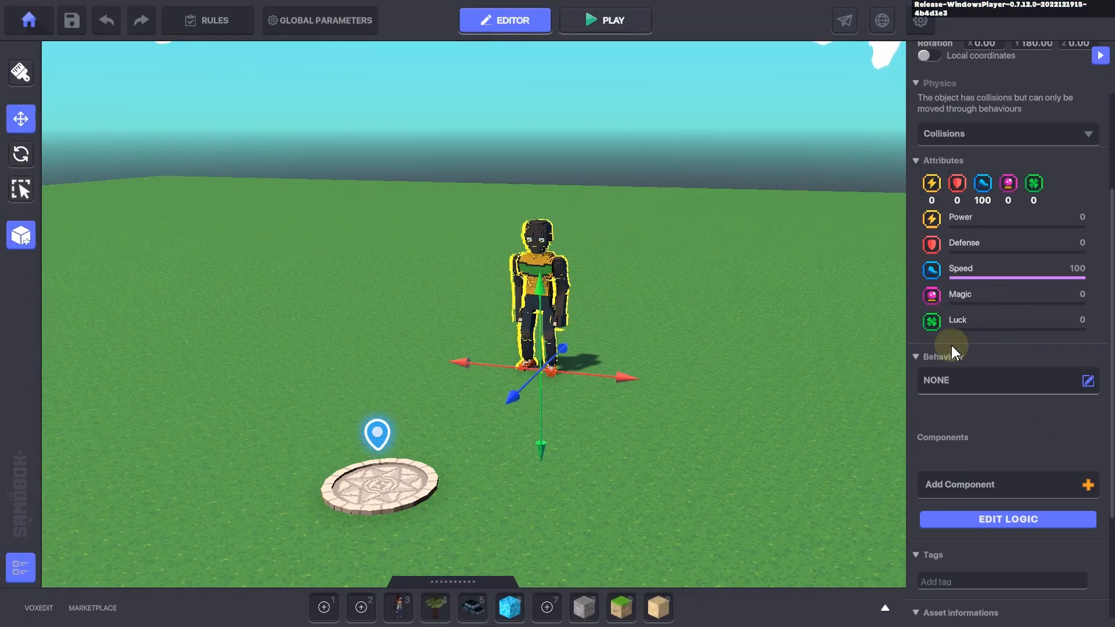
pyautogui.click(978, 577)
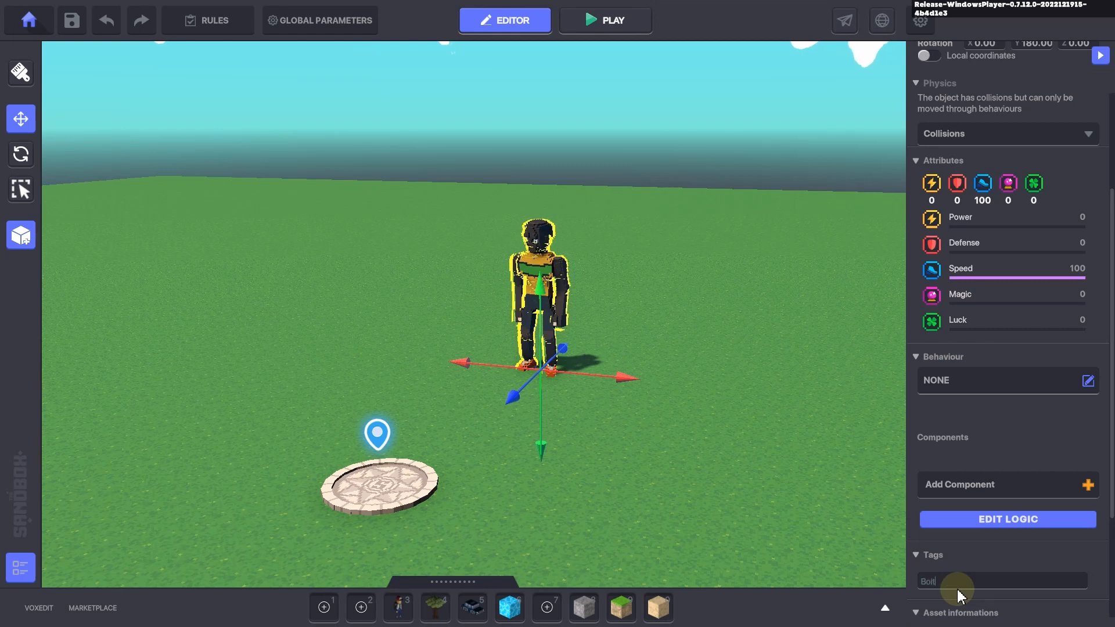
pyautogui.write('BoltAsset')
pyautogui.press('Return')
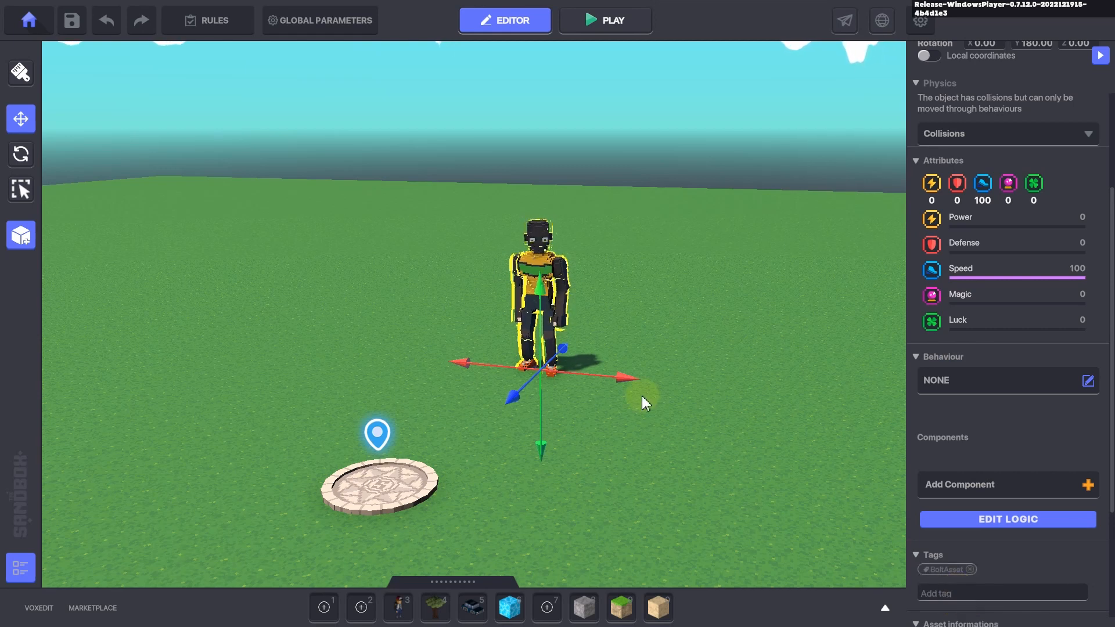
pyautogui.moveTo(518, 429); pyautogui.dragTo(585, 413, button='right')
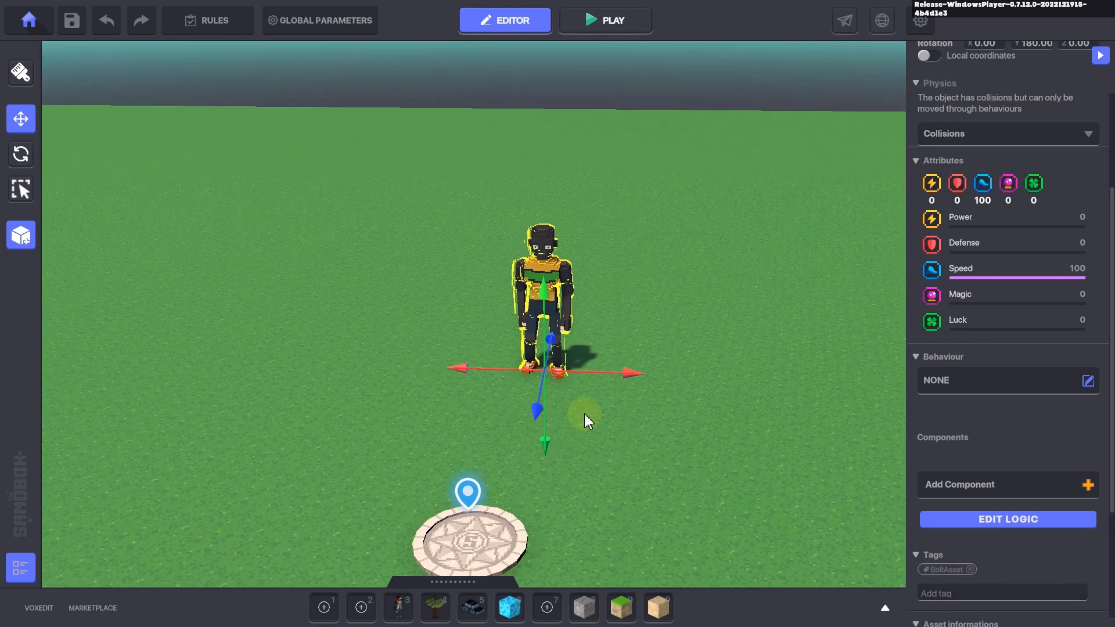
pyautogui.moveTo(542, 407); pyautogui.dragTo(552, 343)
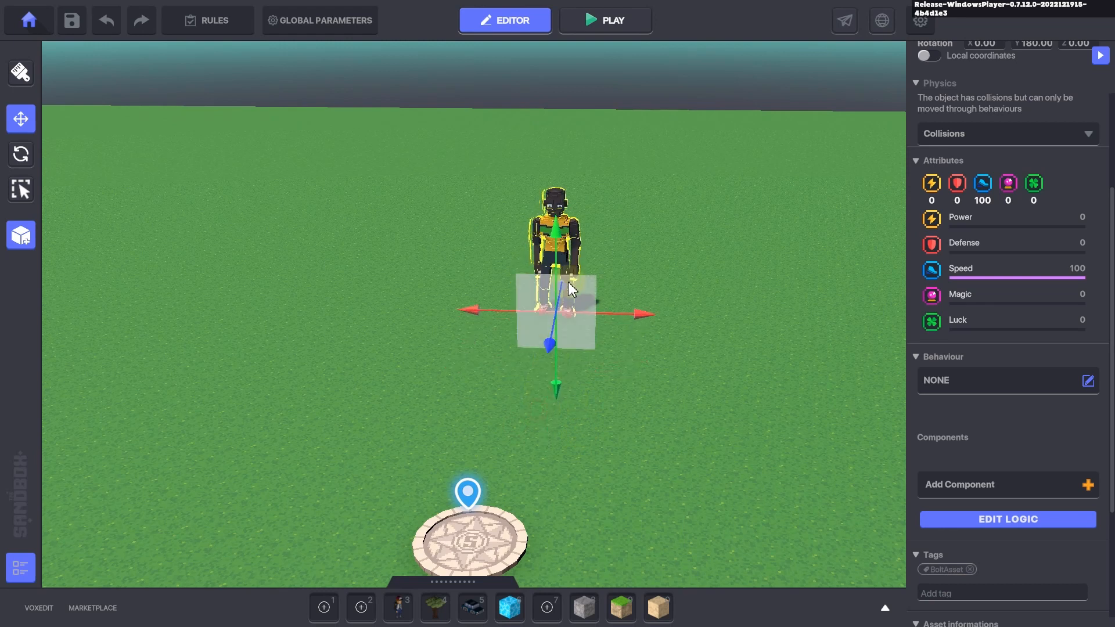
# Step: Add a Toggle Behaviour component to the character and set its behaviour to Animated Decoration
pyautogui.click(970, 497)
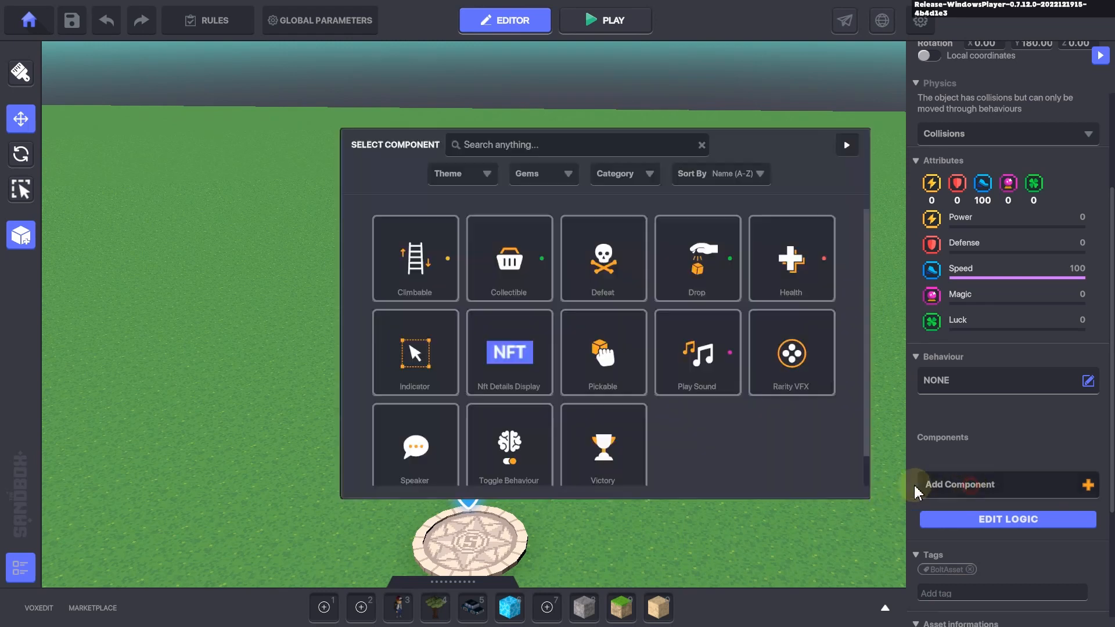
pyautogui.click(505, 451)
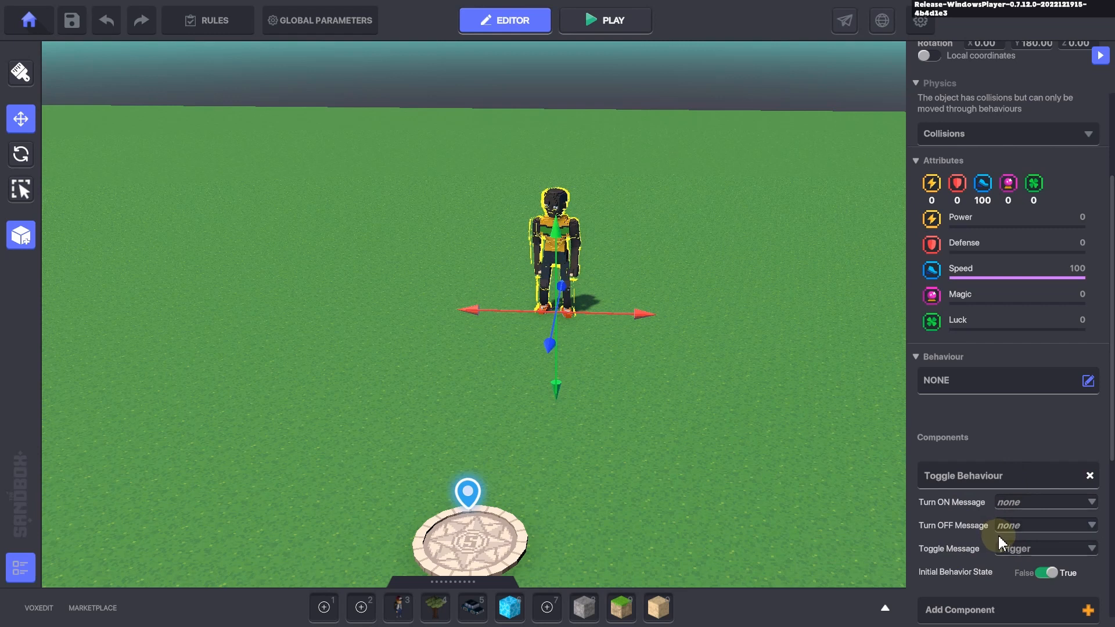
pyautogui.click(991, 384)
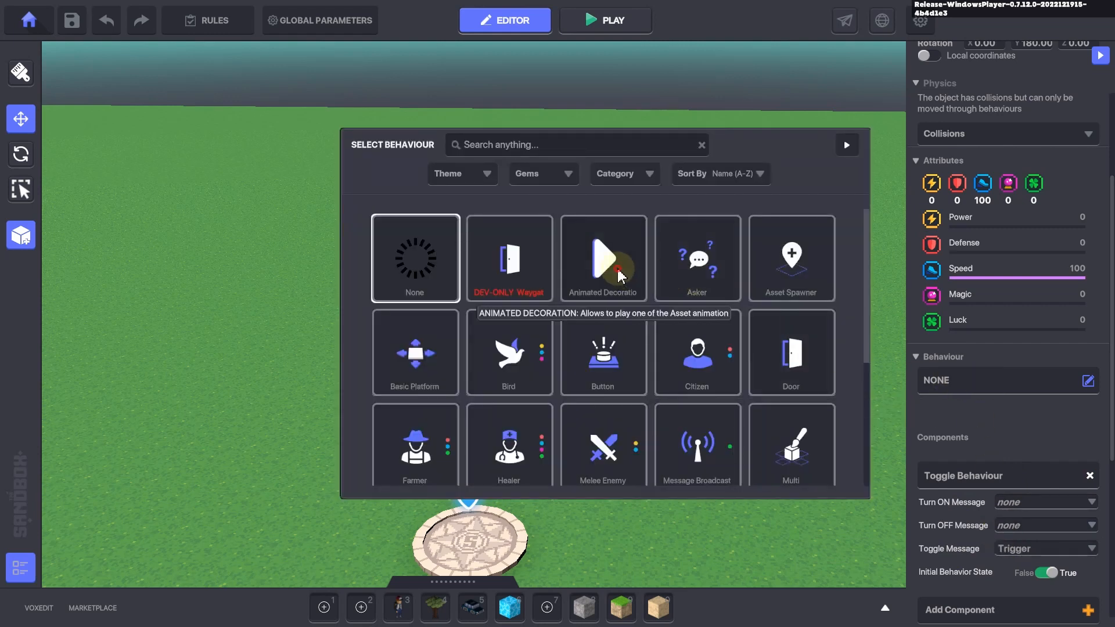
pyautogui.click(618, 274)
pyautogui.click(1028, 417)
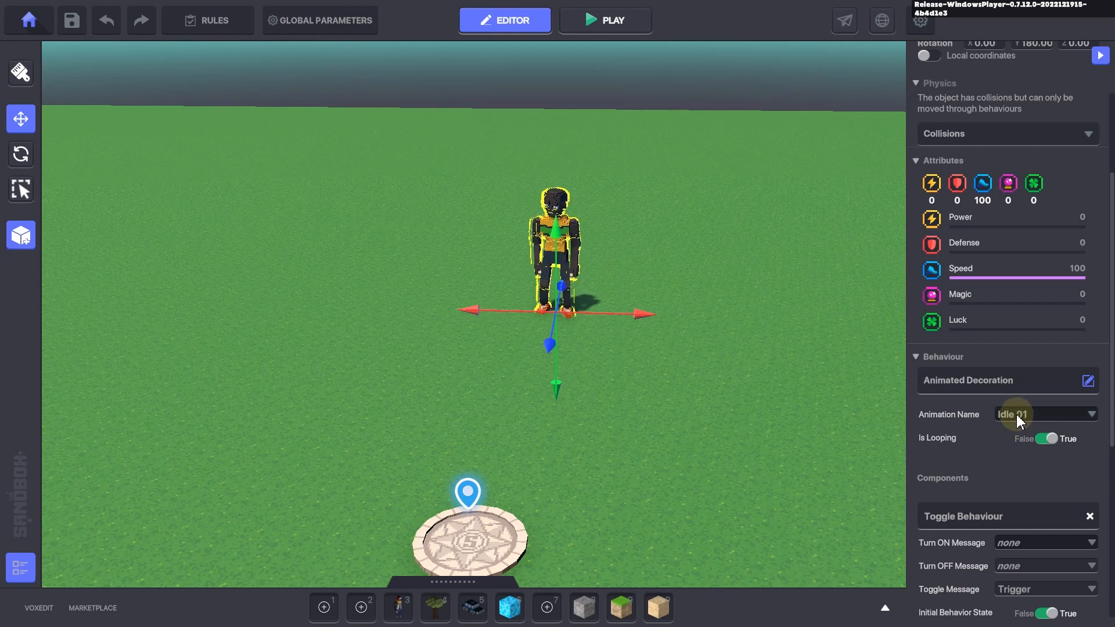
pyautogui.scroll(-3, 986, 447)
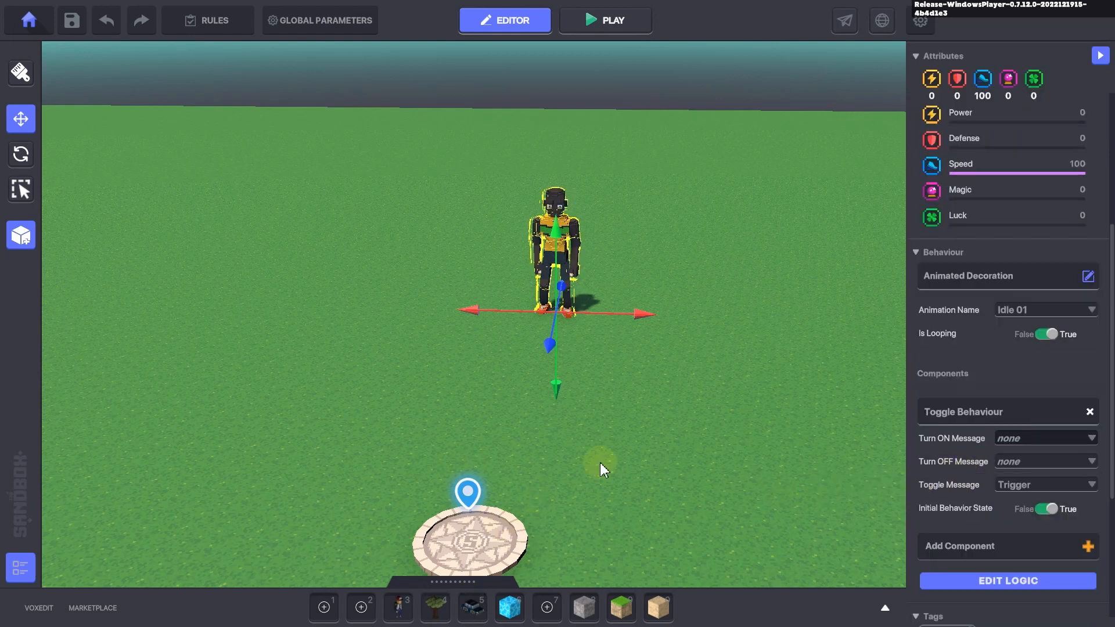
pyautogui.scroll(-2, 601, 462)
# Step: Move the Avatar's Portal away from the character to a Z position of 45
pyautogui.moveTo(614, 417); pyautogui.dragTo(608, 387, button='middle')
pyautogui.moveTo(607, 387); pyautogui.dragTo(611, 401, button='right')
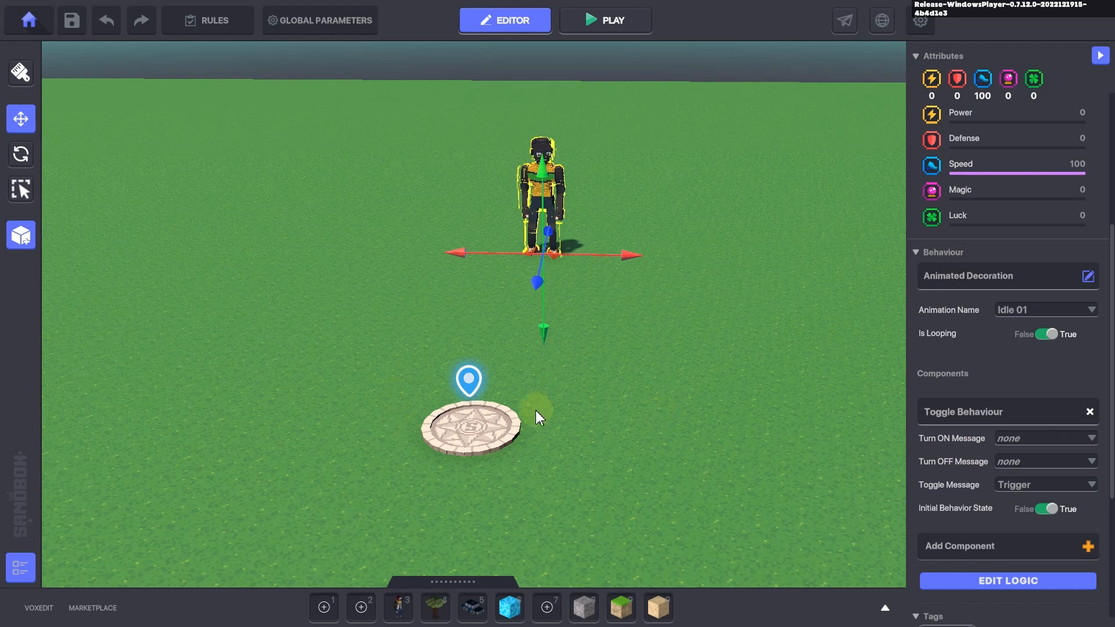
pyautogui.moveTo(538, 422); pyautogui.dragTo(521, 448, button='right')
pyautogui.click(522, 447)
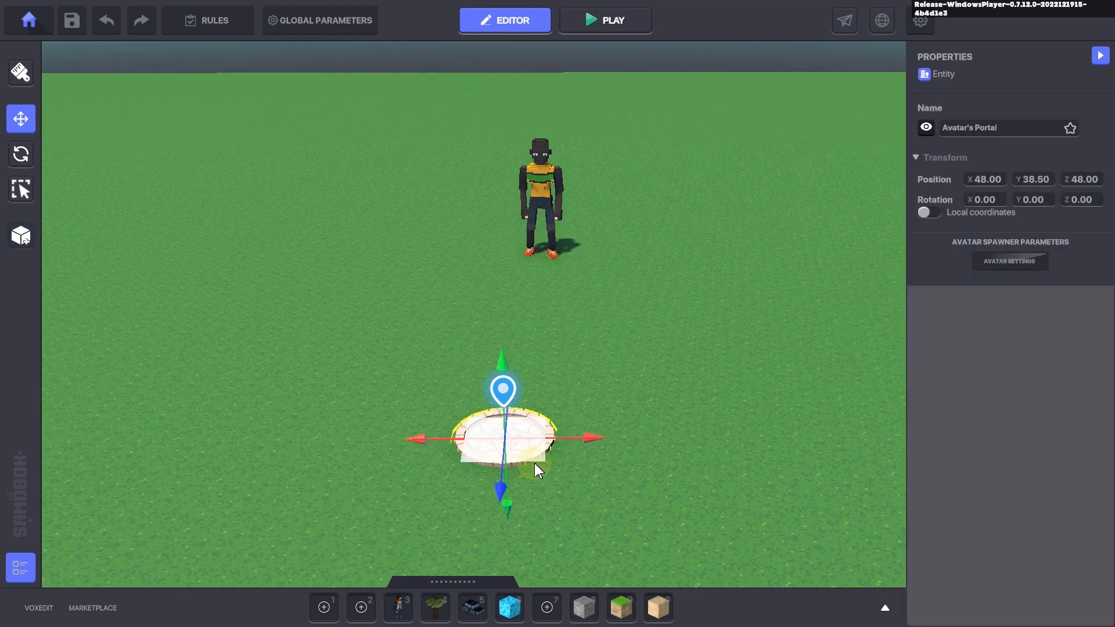
pyautogui.moveTo(552, 487); pyautogui.dragTo(436, 481, button='right')
pyautogui.moveTo(436, 481); pyautogui.dragTo(281, 613)
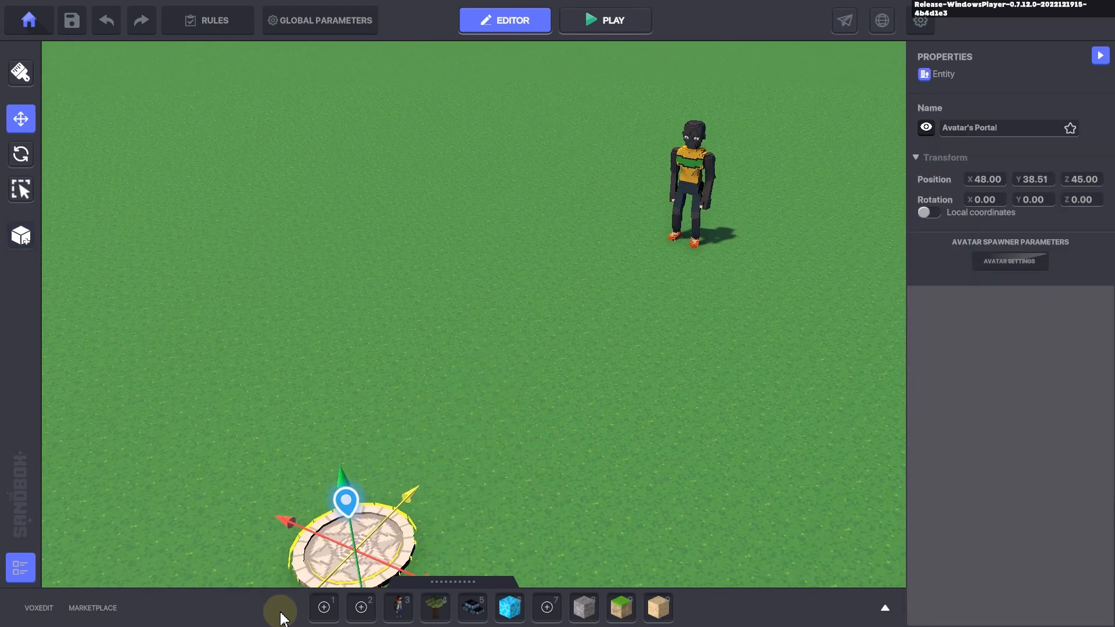
# Step: Sketch on-screen annotations of a trigger circle with an arrow between the portal and the character, and clear them
pyautogui.hotkey('ctrl', 'shift', '1')
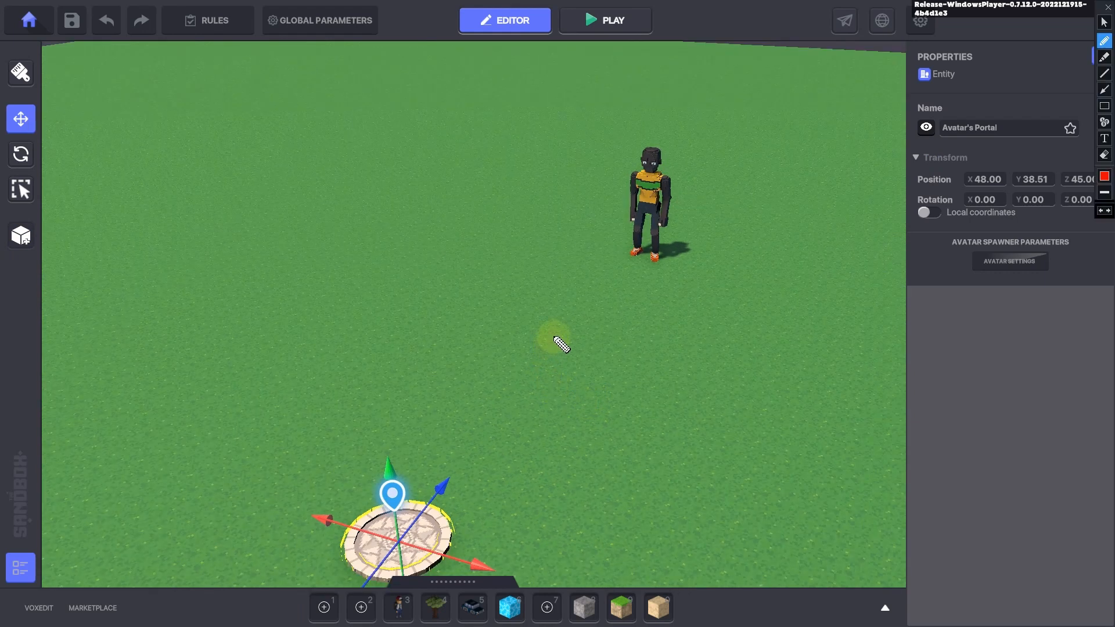
pyautogui.moveTo(555, 325)
pyautogui.mouseDown()
pyautogui.moveTo(421, 376)
pyautogui.moveTo(451, 469)
pyautogui.moveTo(619, 406)
pyautogui.moveTo(544, 311)
pyautogui.mouseUp()
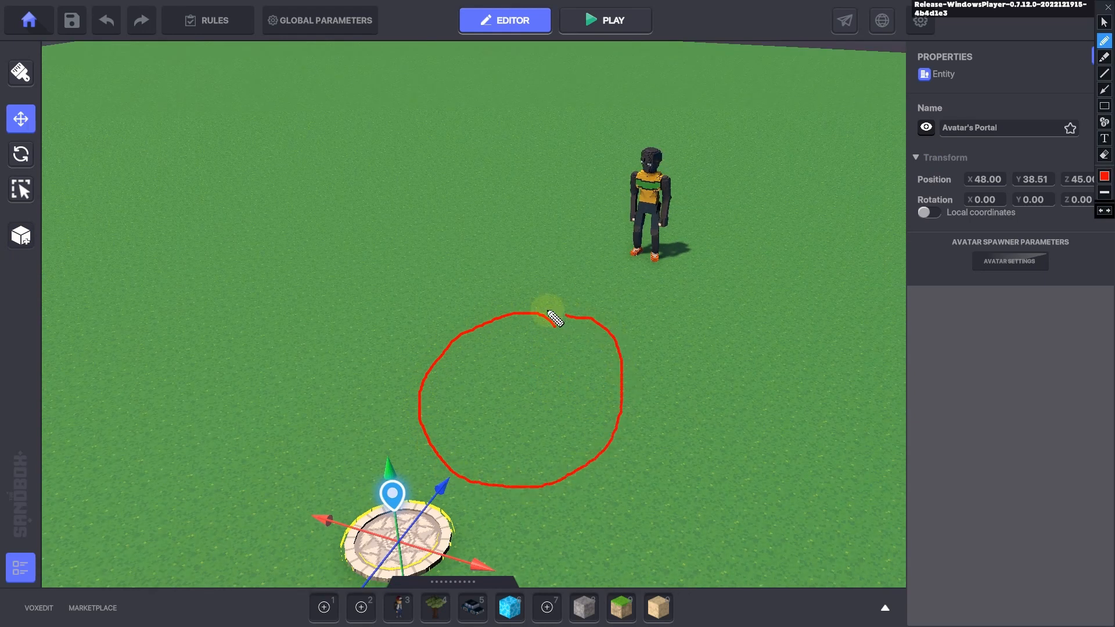
pyautogui.moveTo(532, 383)
pyautogui.mouseDown()
pyautogui.moveTo(505, 389)
pyautogui.moveTo(538, 409)
pyautogui.moveTo(511, 414)
pyautogui.mouseUp()
pyautogui.moveTo(557, 372)
pyautogui.mouseDown()
pyautogui.moveTo(566, 391)
pyautogui.moveTo(665, 393)
pyautogui.moveTo(761, 363)
pyautogui.moveTo(757, 378)
pyautogui.mouseUp()
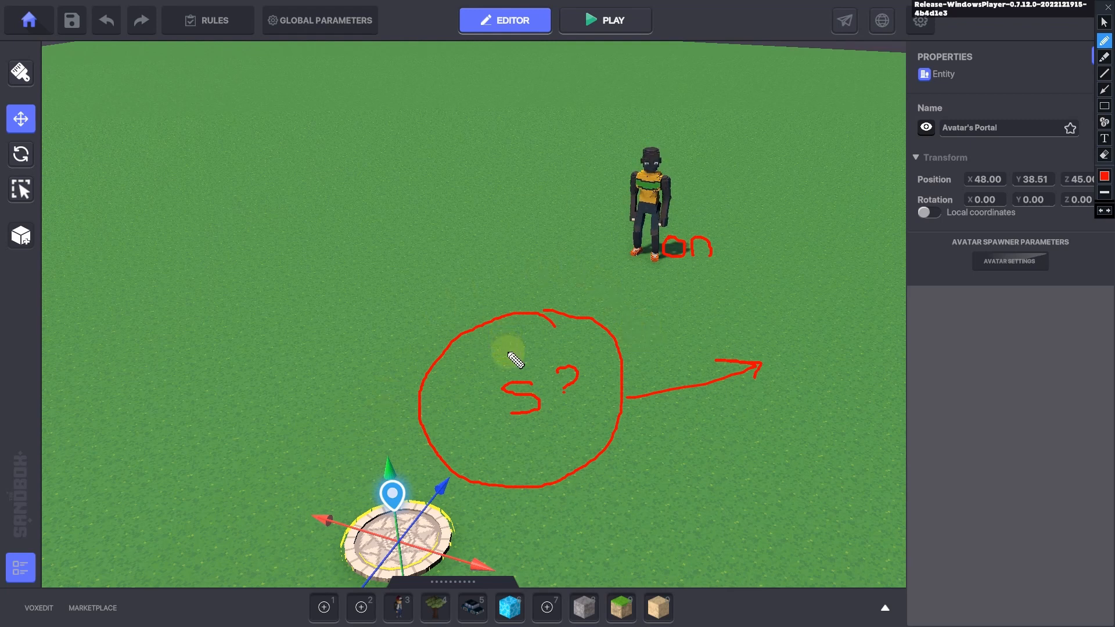
pyautogui.press('Escape')
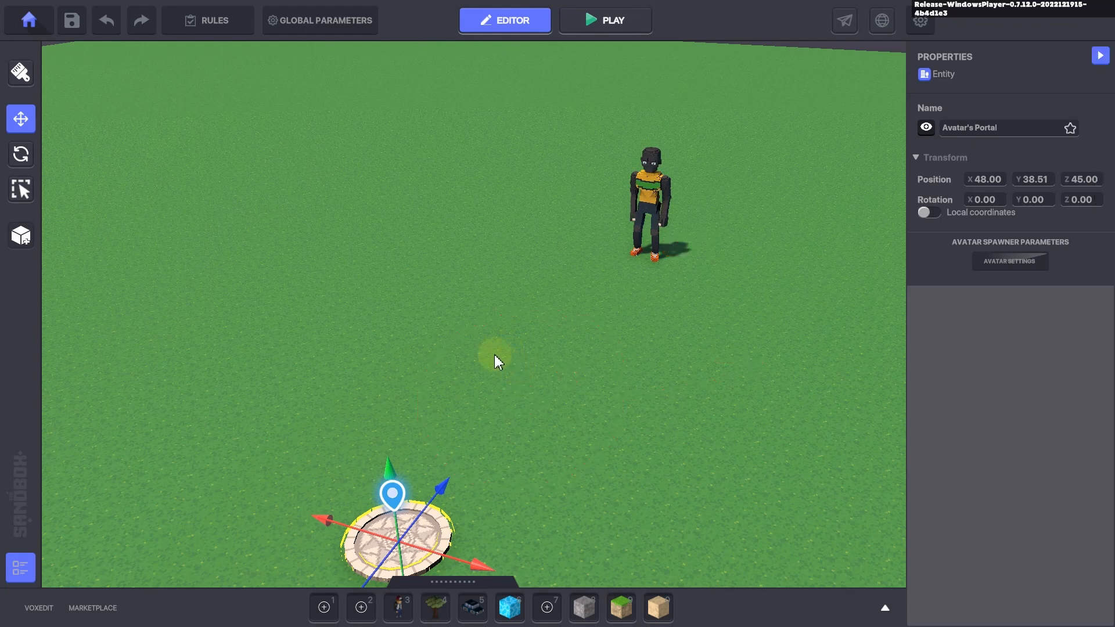
# Step: Search the asset library for "speaker" and place a JC Speaker Component on the grass between the portal and the character
pyautogui.moveTo(493, 354)
pyautogui.mouseDown(button='right')
pyautogui.moveTo(521, 327)
pyautogui.moveTo(773, 358)
pyautogui.mouseUp(button='right')
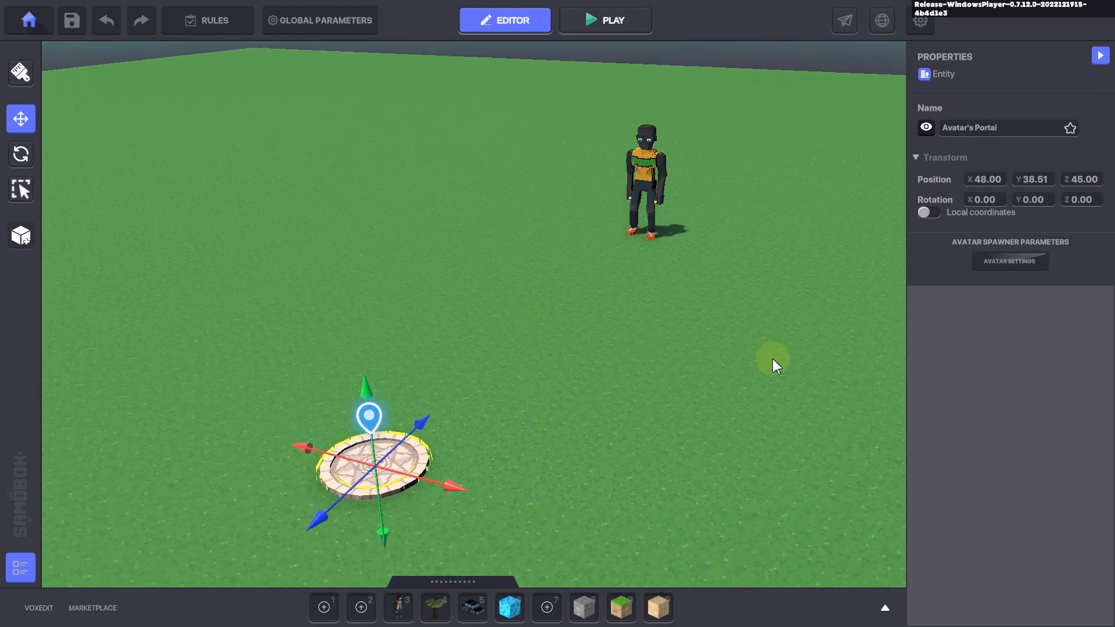
pyautogui.press('Tab')
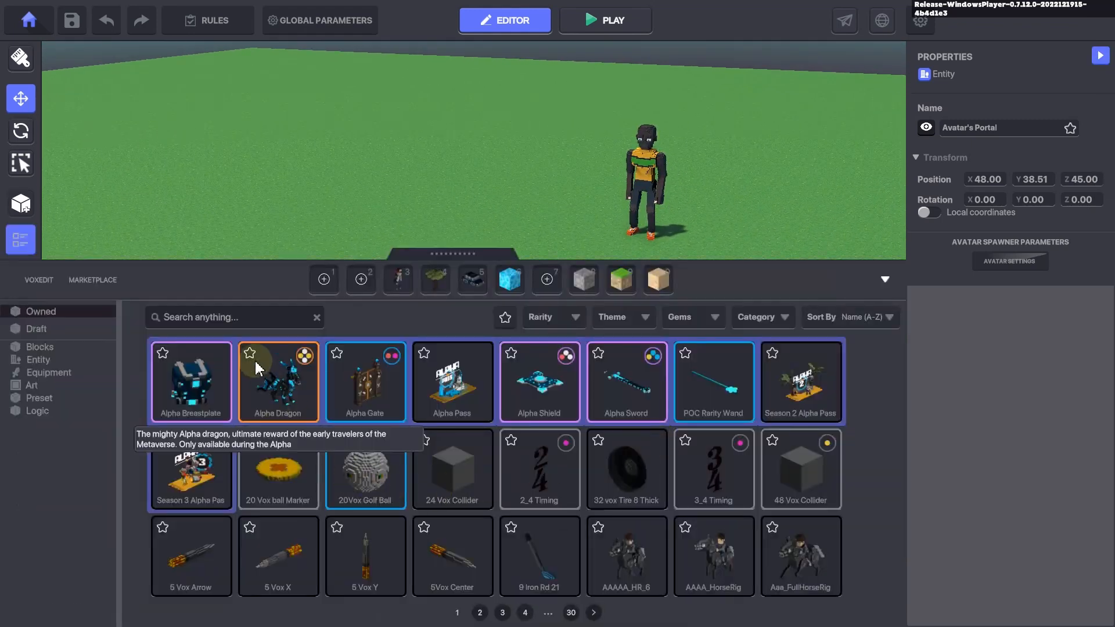
pyautogui.click(233, 314)
pyautogui.write('speaker')
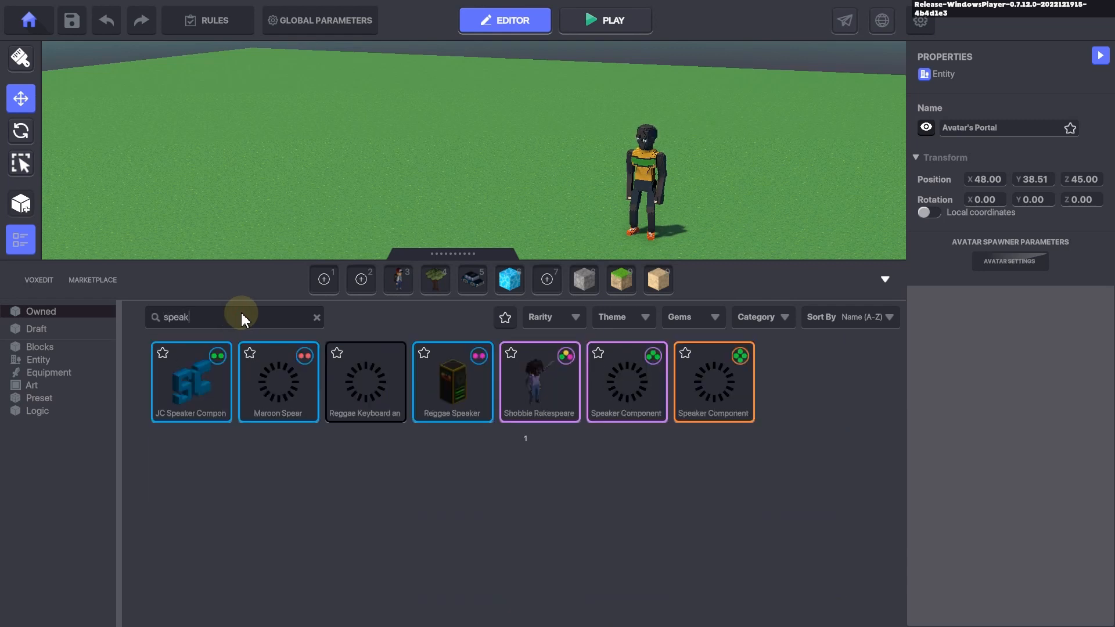
pyautogui.click(191, 383)
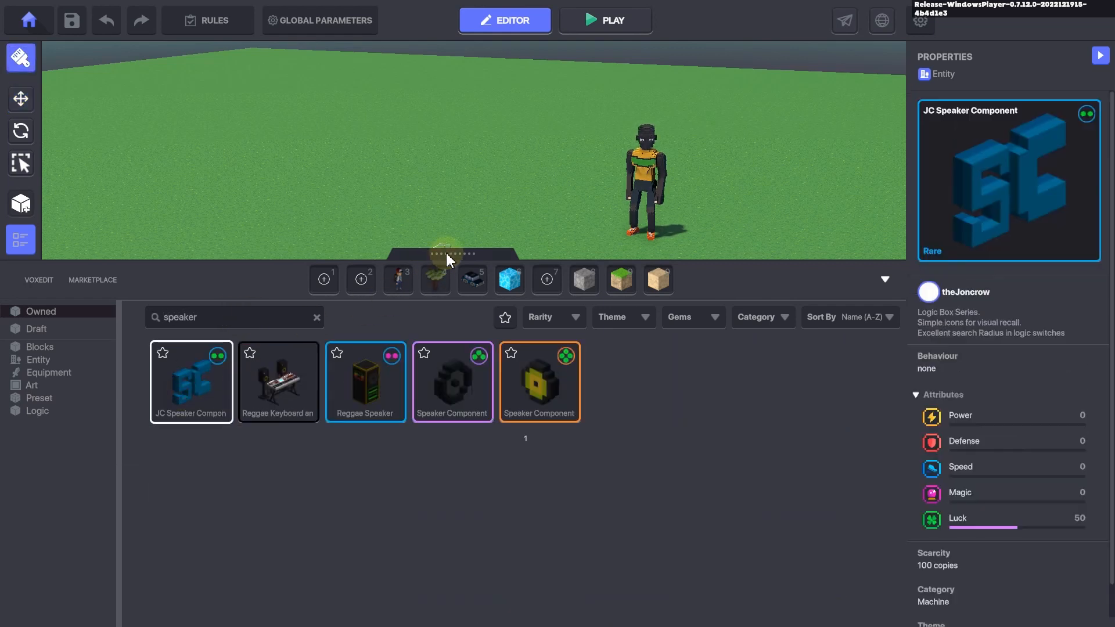
pyautogui.click(450, 255)
pyautogui.click(510, 343)
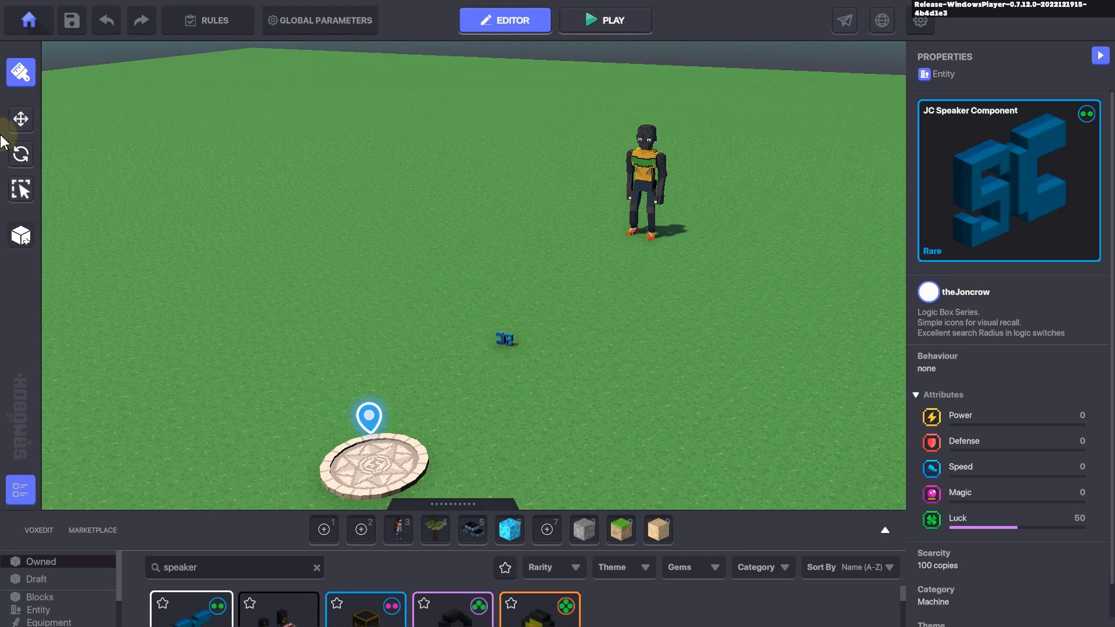
# Step: Add a Speaker component to the placed JC Speaker Component asset
pyautogui.click(39, 126)
pyautogui.click(506, 339)
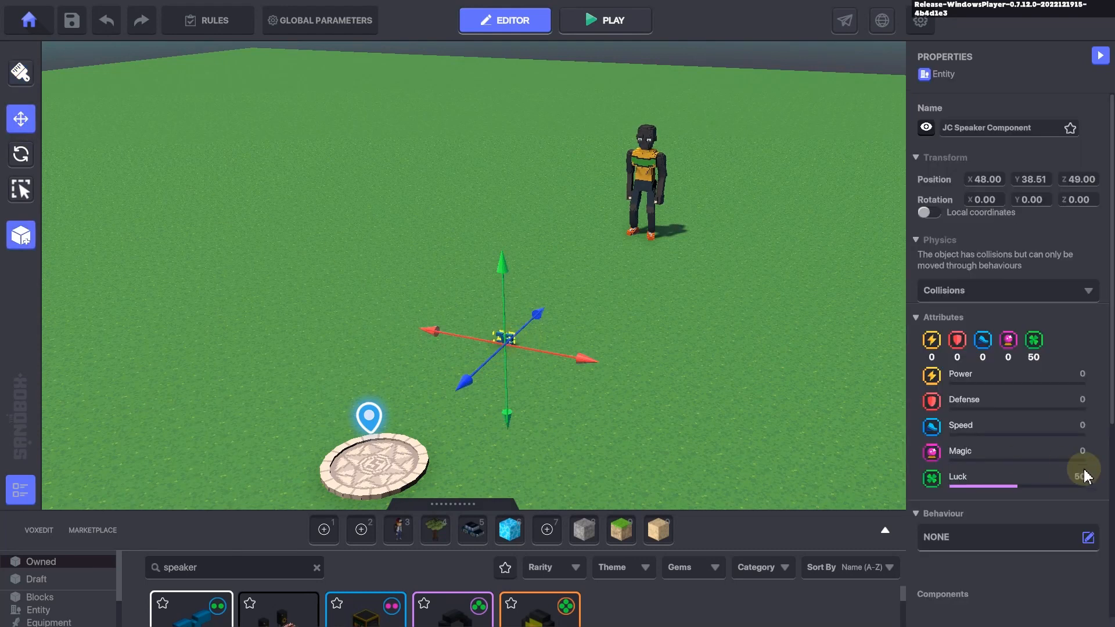
pyautogui.scroll(-5, 1045, 453)
pyautogui.click(960, 381)
pyautogui.click(410, 414)
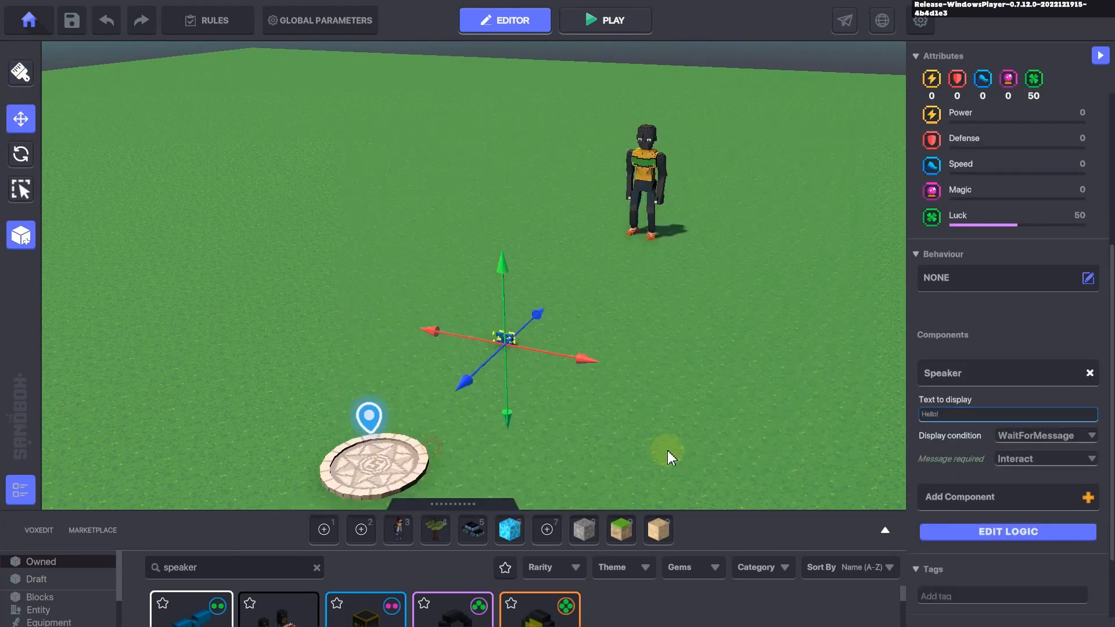
# Step: Set the Speaker component's display condition to DetectEntity with a detection range of 2
pyautogui.click(1010, 434)
pyautogui.click(1013, 448)
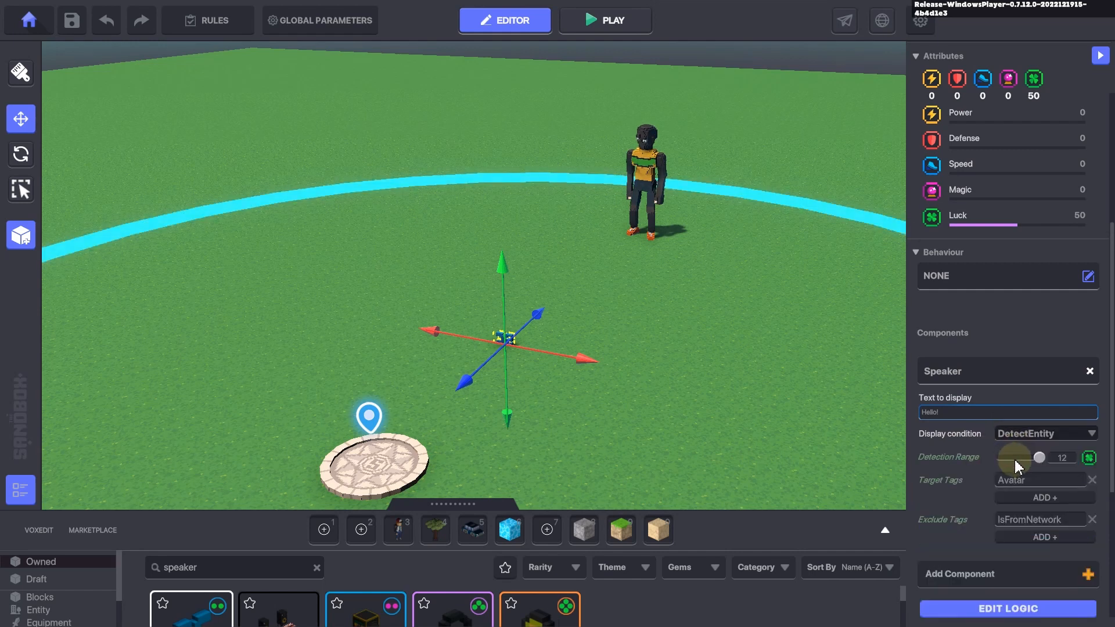
pyautogui.click(1060, 458)
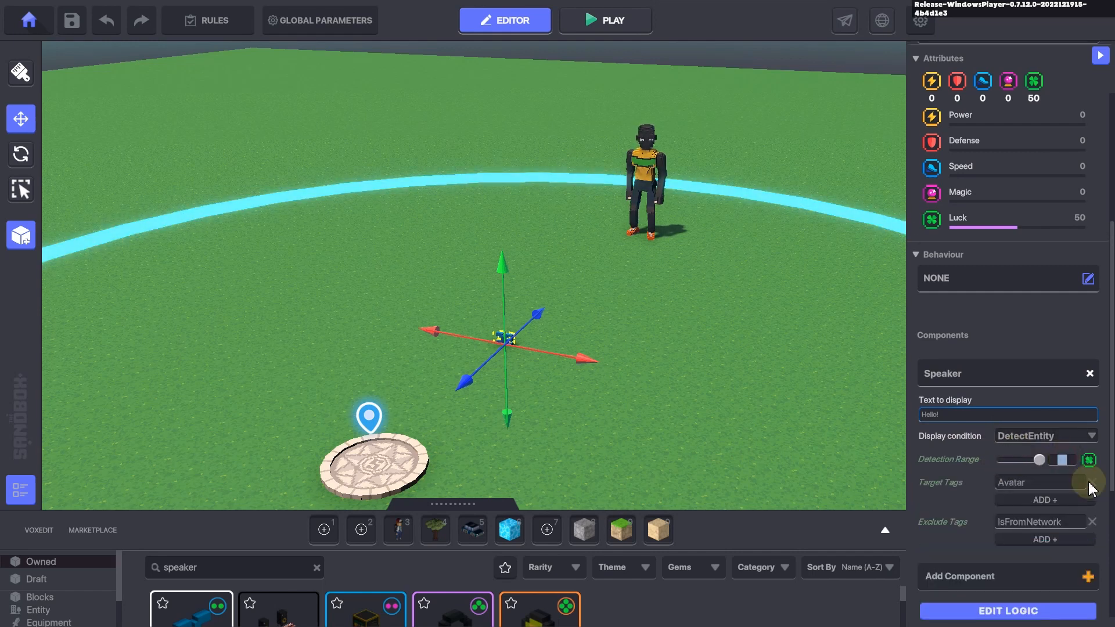
pyautogui.write('2')
pyautogui.moveTo(602, 349); pyautogui.dragTo(644, 396, button='right')
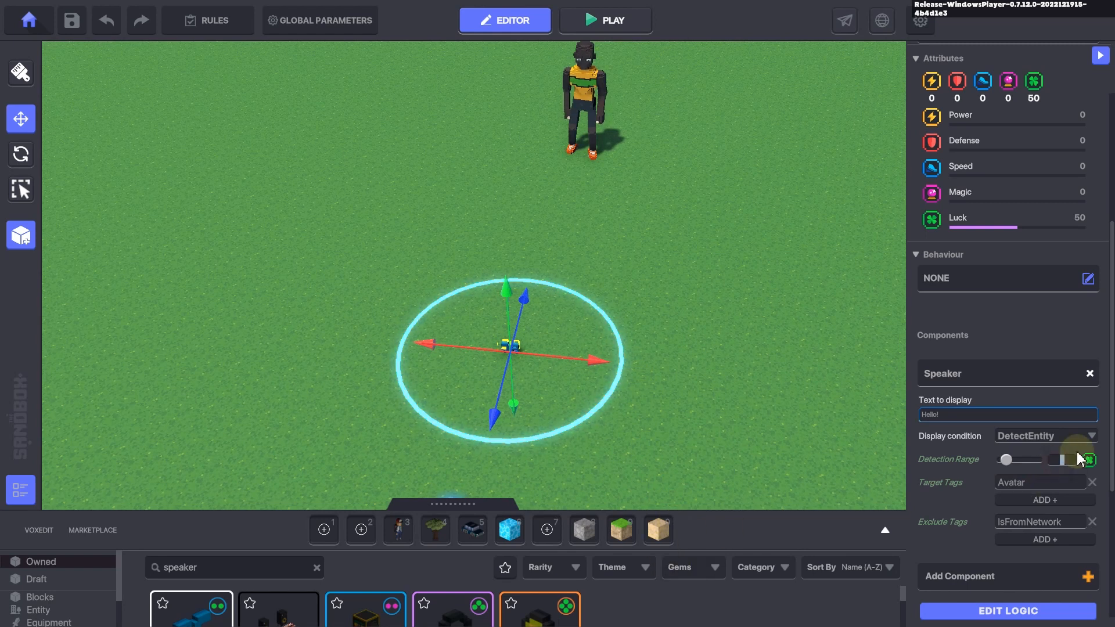
# Step: Lay a square patch of Sand blocks, about 3 by 3, in the ground around the speaker asset
pyautogui.click(656, 530)
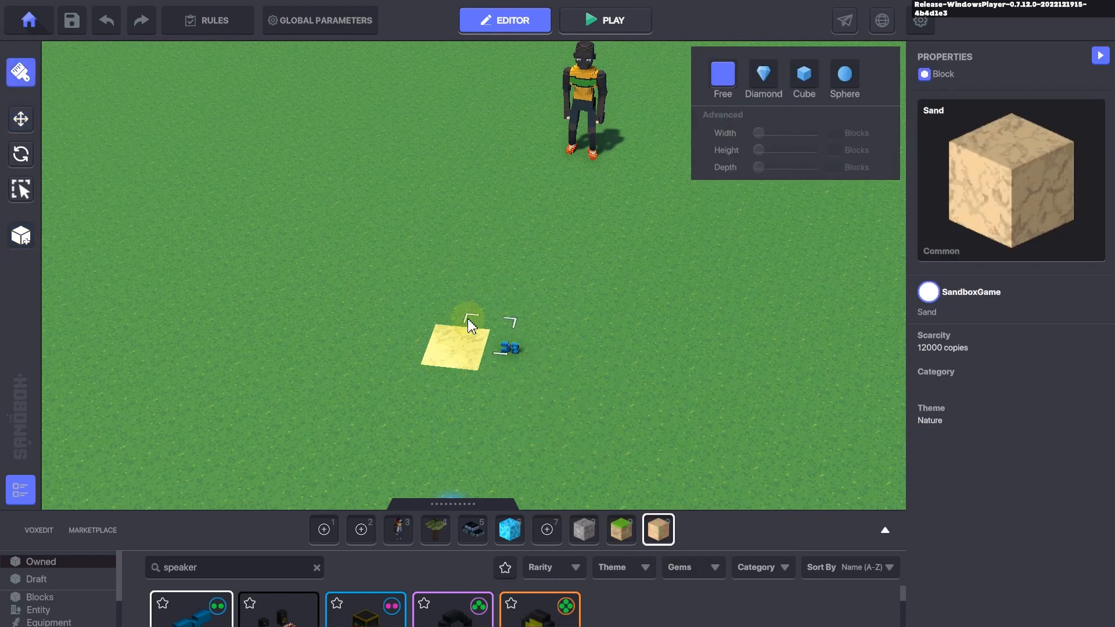
pyautogui.click(537, 397)
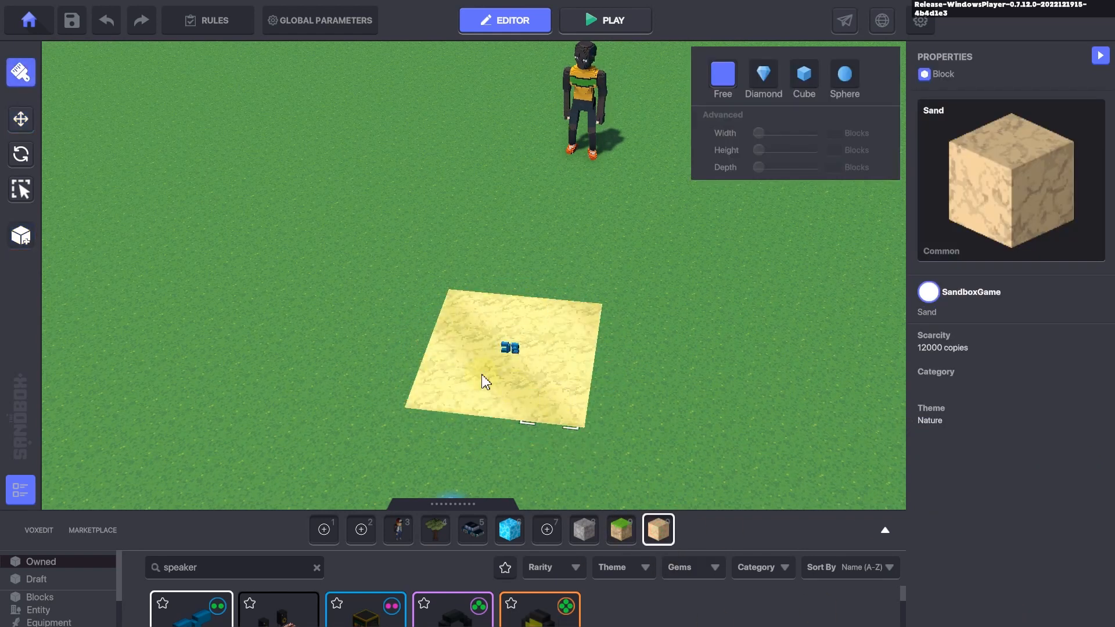
# Step: In the logic of the speaker asset on the sand patch, add "On" as the message sent when spoken
pyautogui.click(20, 119)
pyautogui.click(489, 342)
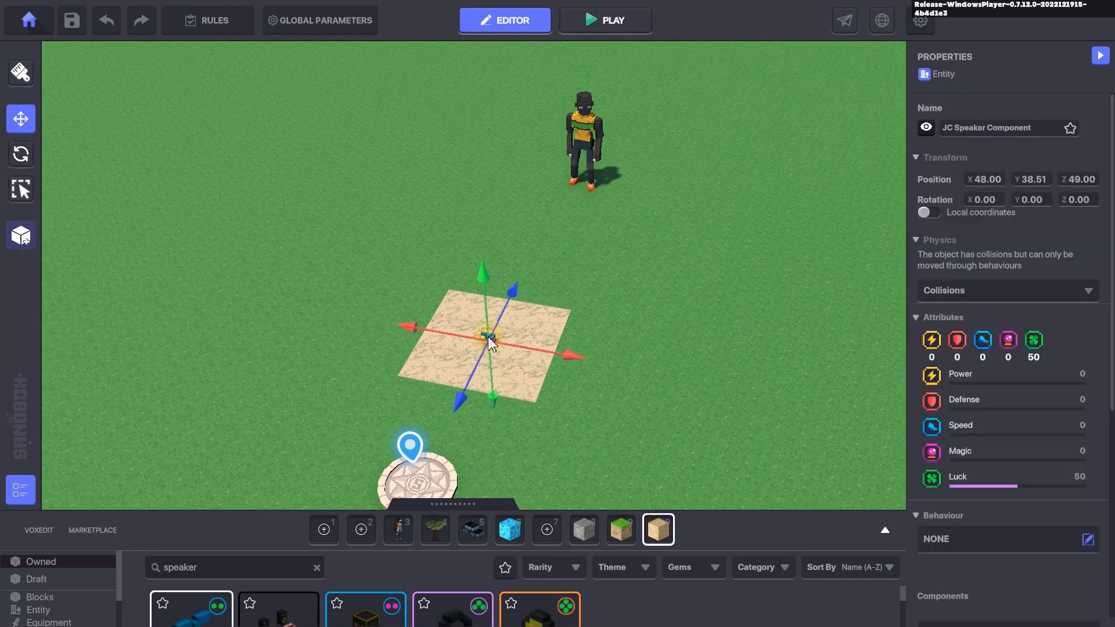
pyautogui.scroll(-3, 941, 427)
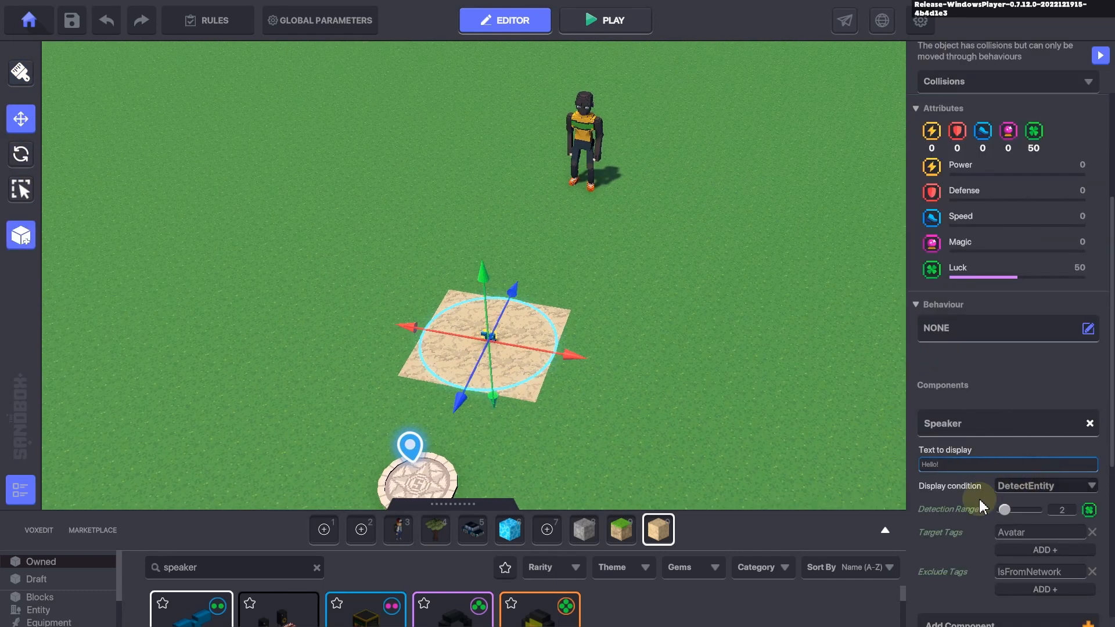
pyautogui.scroll(-3, 994, 529)
pyautogui.scroll(-3, 978, 503)
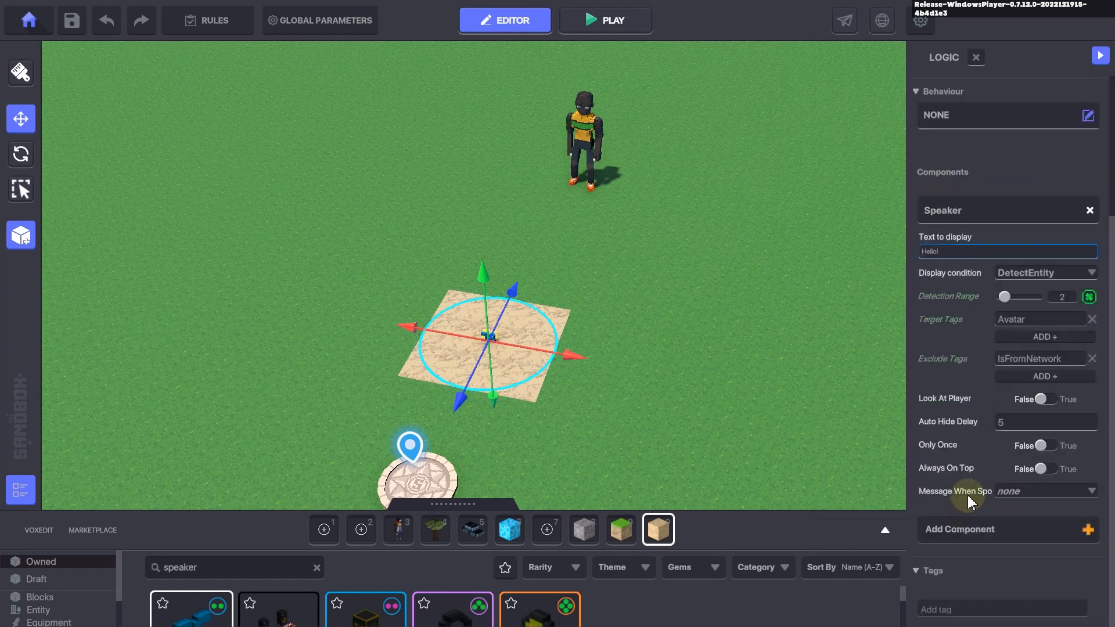
pyautogui.click(1059, 492)
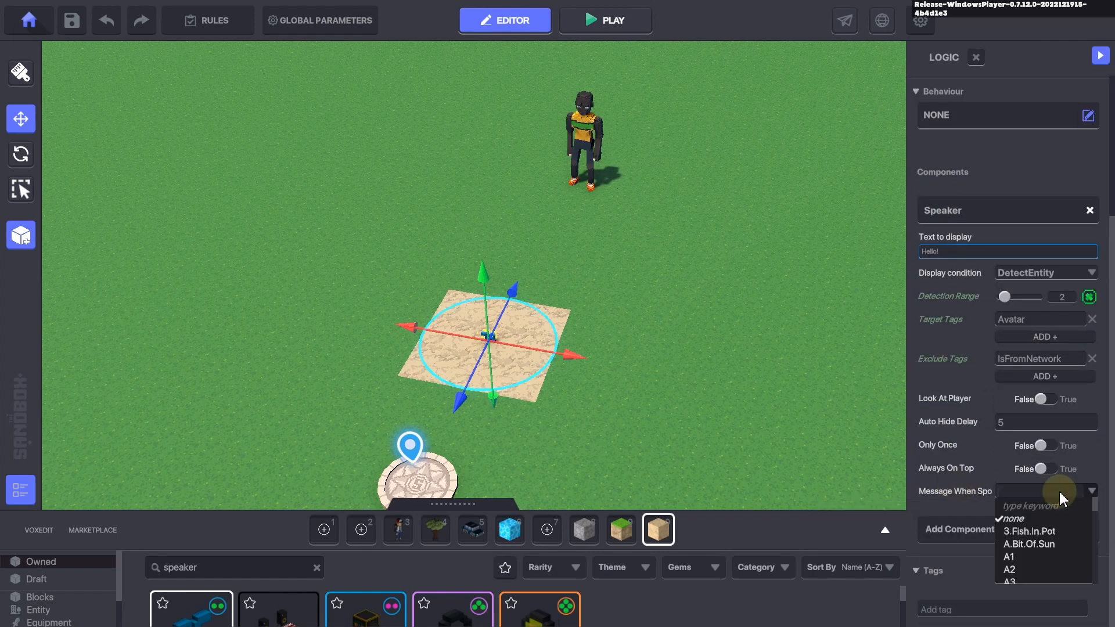
pyautogui.write('On')
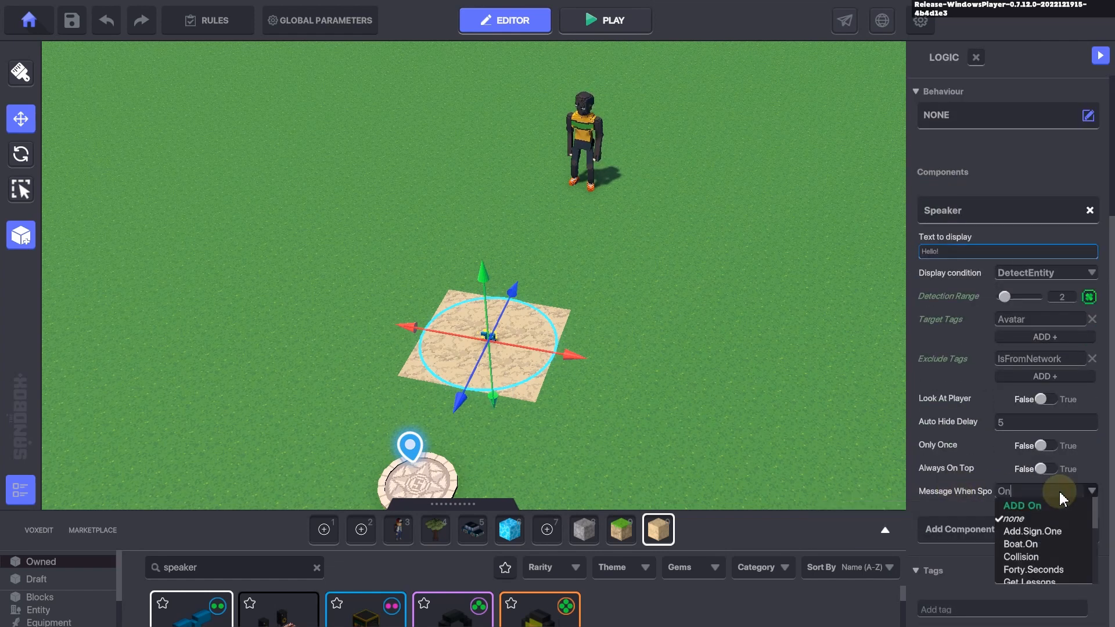
pyautogui.click(1022, 507)
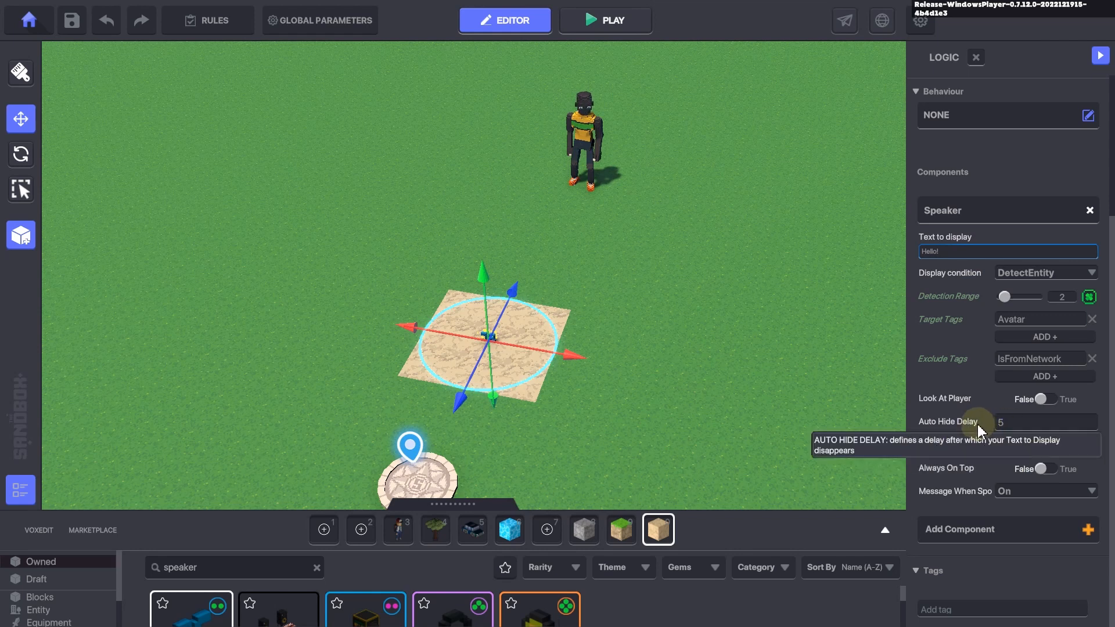
# Step: Set the speaker's Auto Hide Delay to 2 and its display text to "Yes"
pyautogui.click(1014, 428)
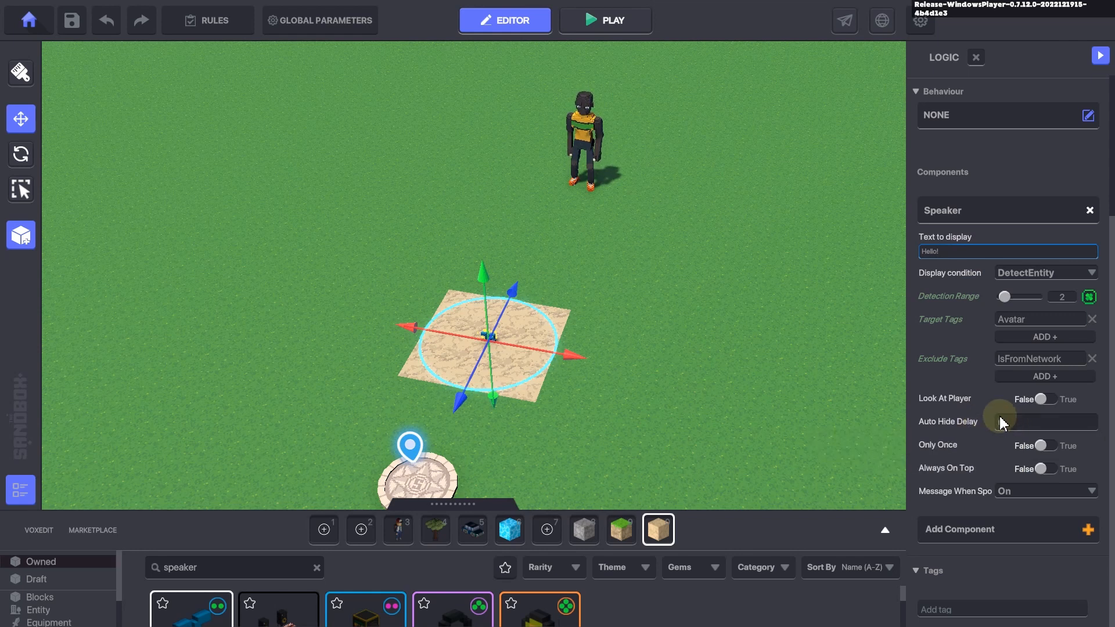
pyautogui.click(1017, 426)
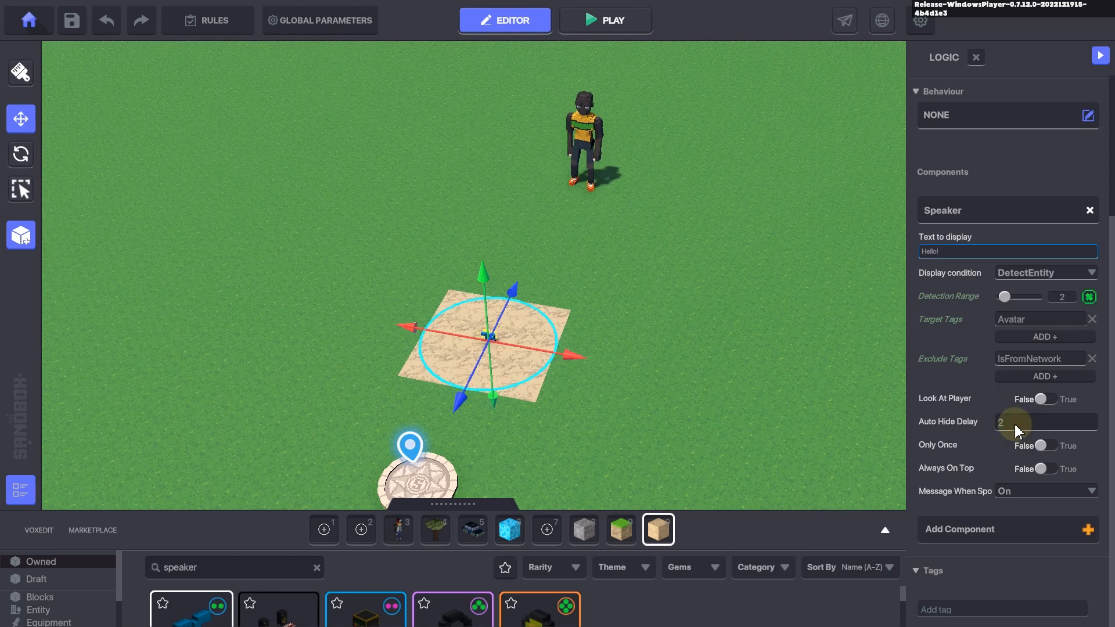
pyautogui.moveTo(599, 308); pyautogui.dragTo(602, 307, button='middle')
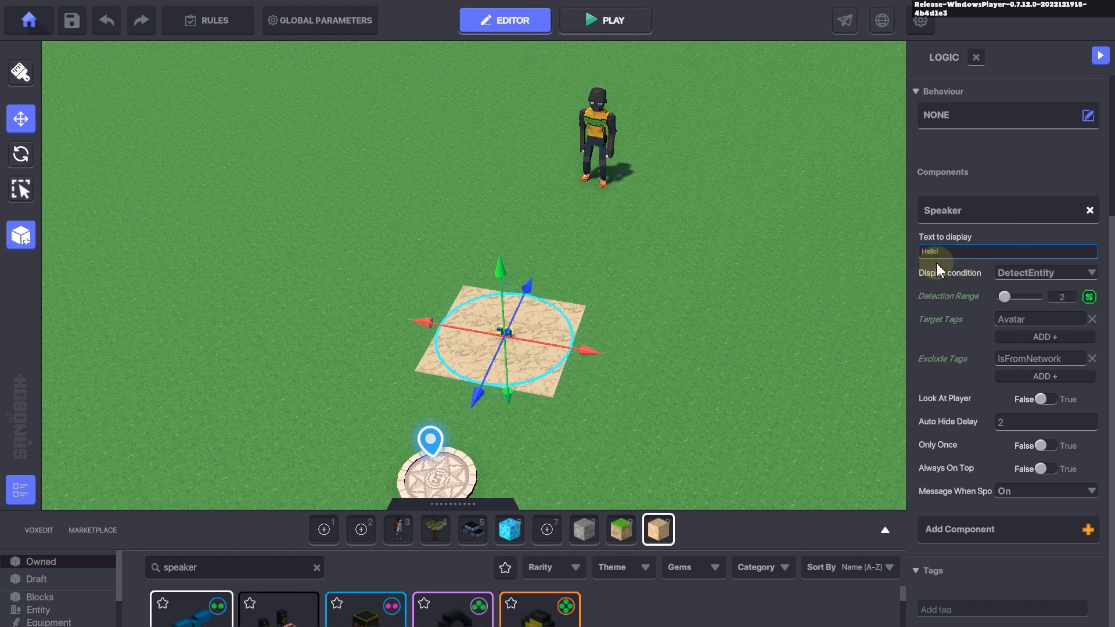
pyautogui.click(932, 254)
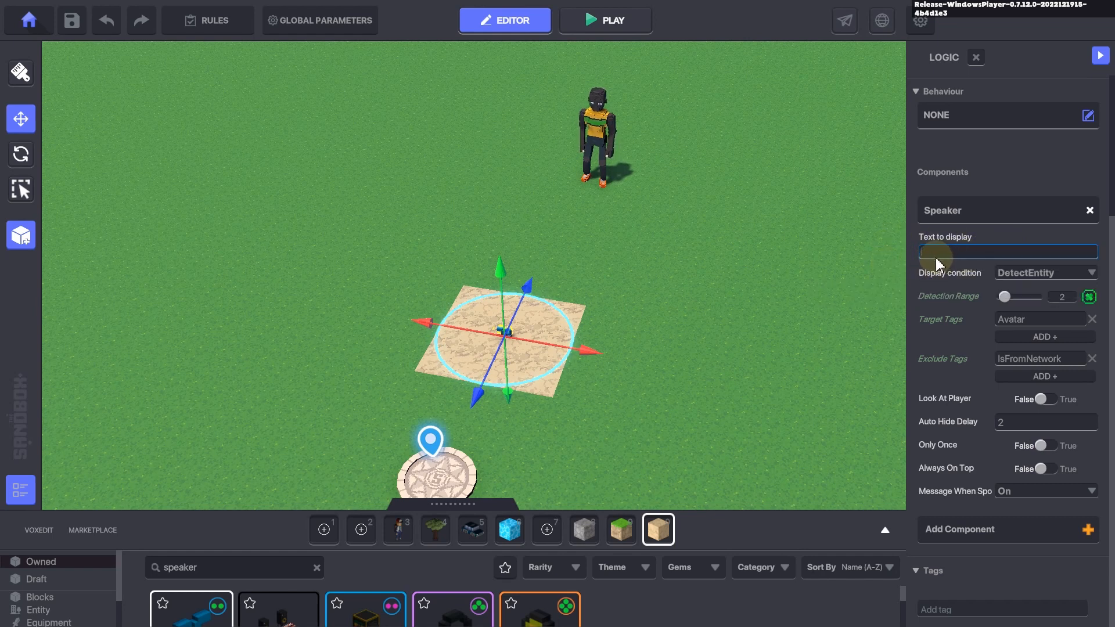
pyautogui.write('Yes')
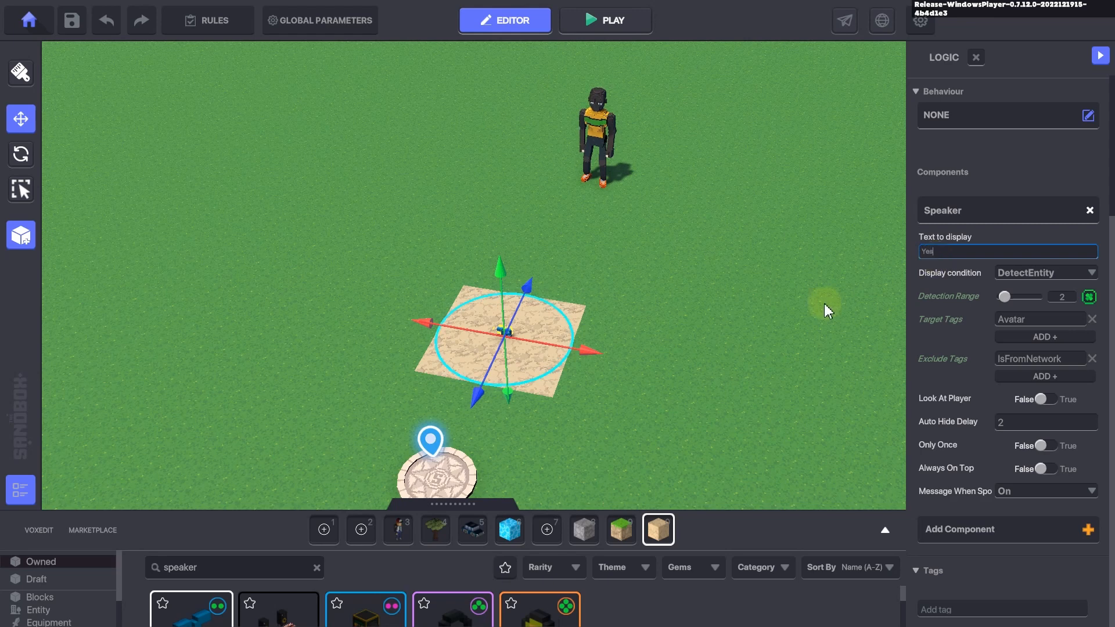
pyautogui.click(733, 309)
# Step: Playtest the experience by walking the avatar onto the sand patch to check the speaker, and return to editing
pyautogui.hotkey('ctrl', 'p')
pyautogui.press('w')
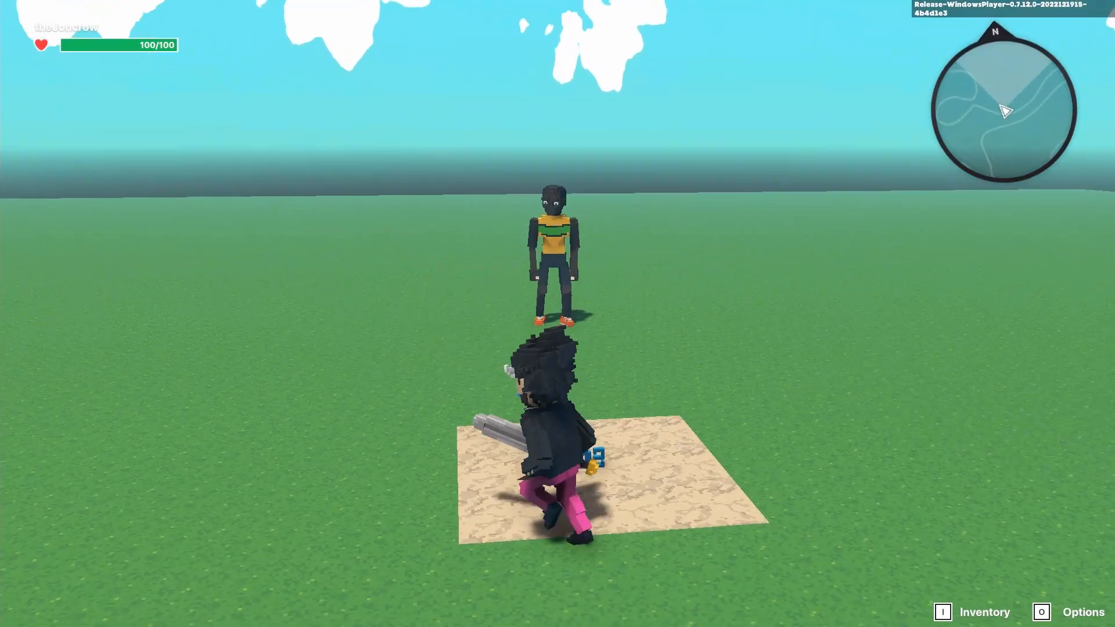
pyautogui.press('w')
pyautogui.press('d')
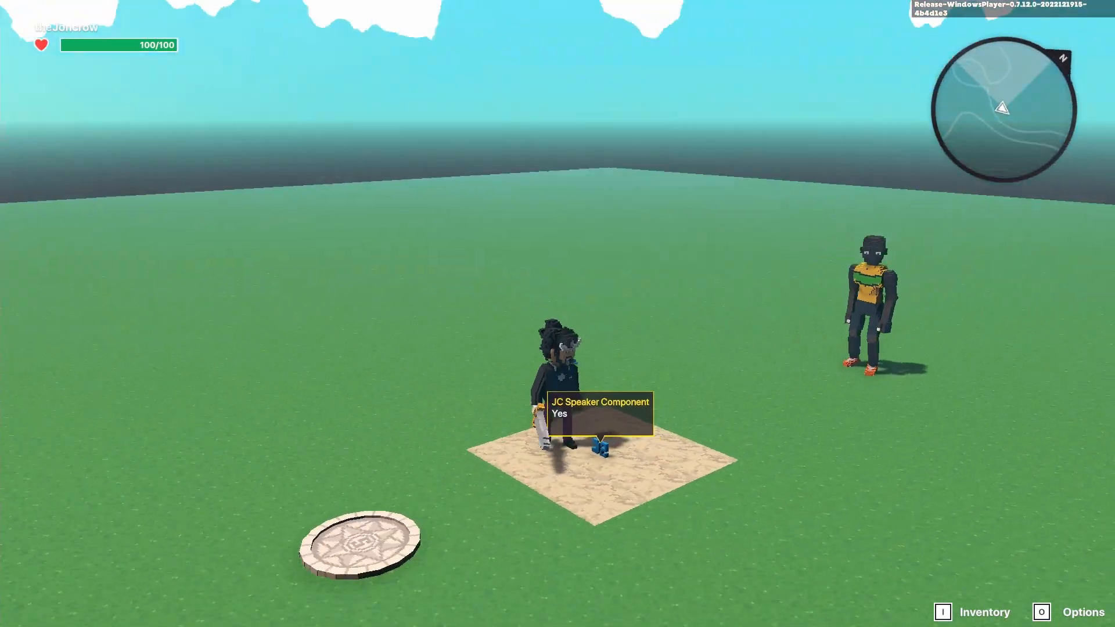
pyautogui.hotkey('ctrl', 'p')
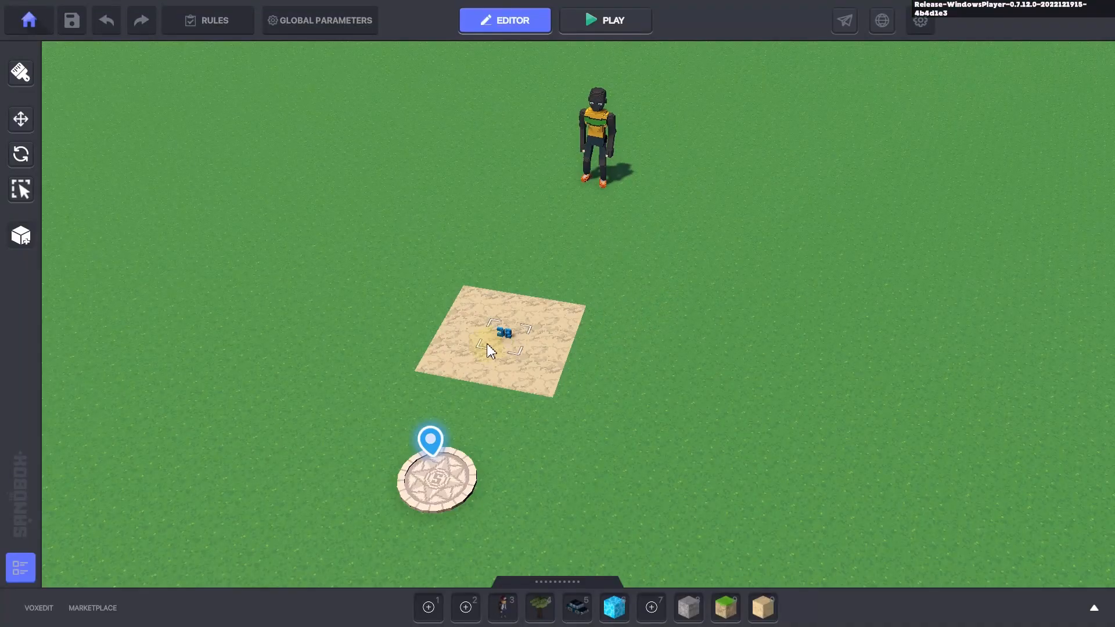
# Step: Set the speaker asset on the sand patch to No Collisions and make it invisible
pyautogui.click(503, 339)
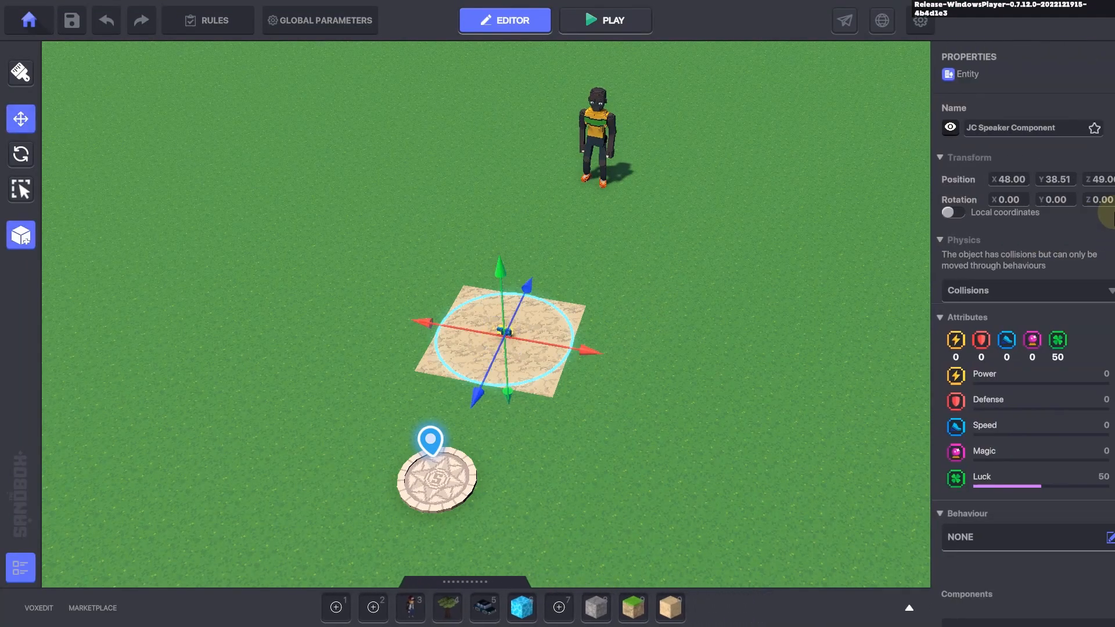
pyautogui.click(985, 292)
pyautogui.click(968, 329)
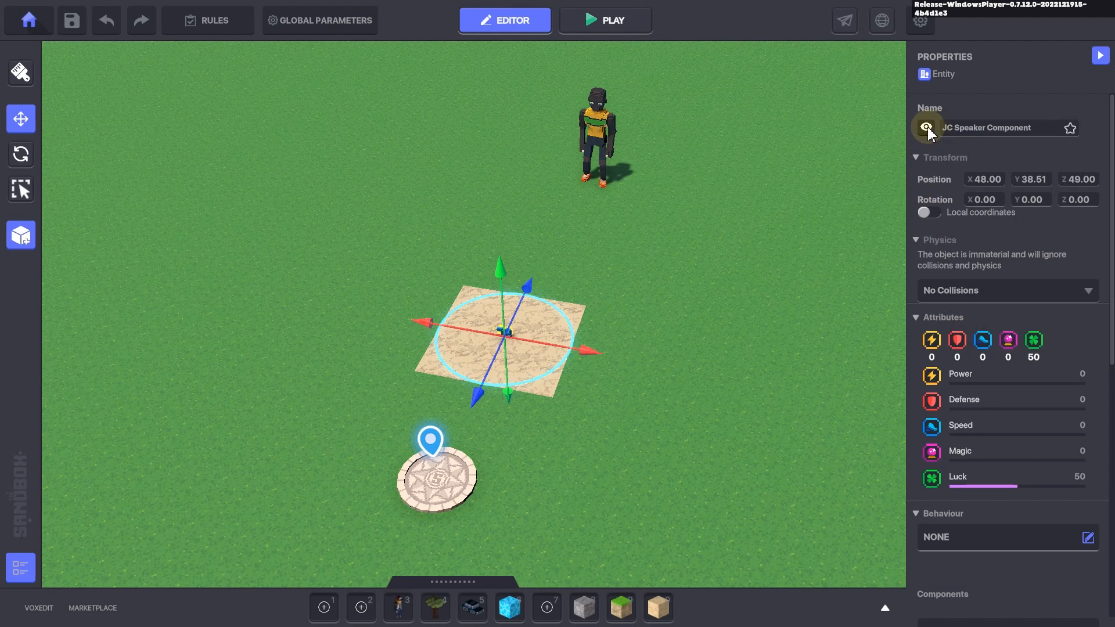
pyautogui.click(926, 127)
# Step: Rename the speaker asset to "Message:"
pyautogui.click(964, 127)
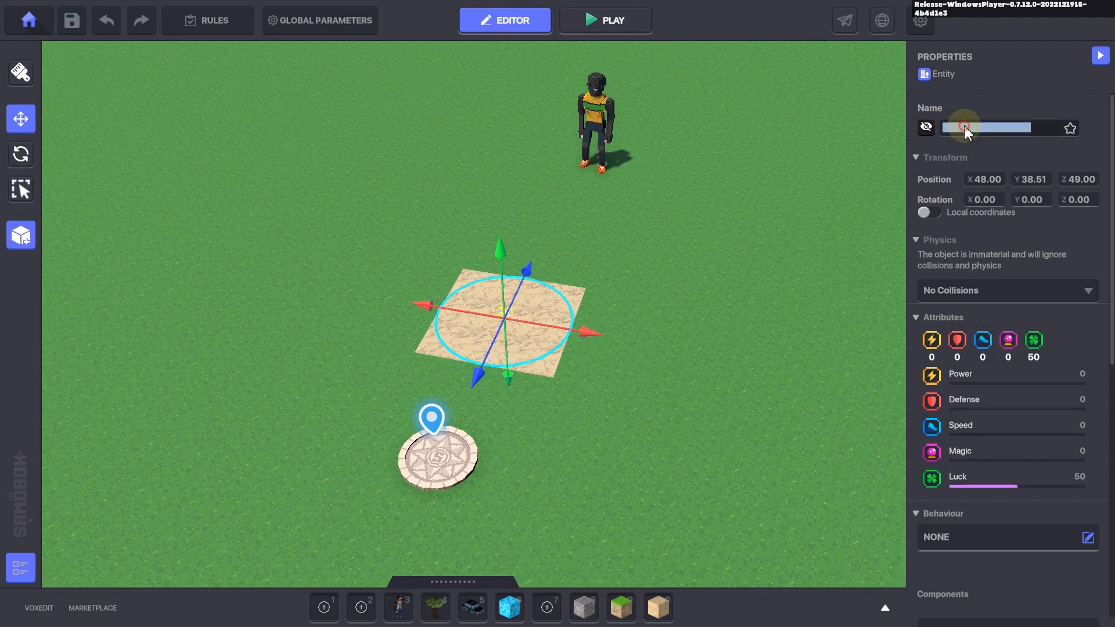
pyautogui.write('Me')
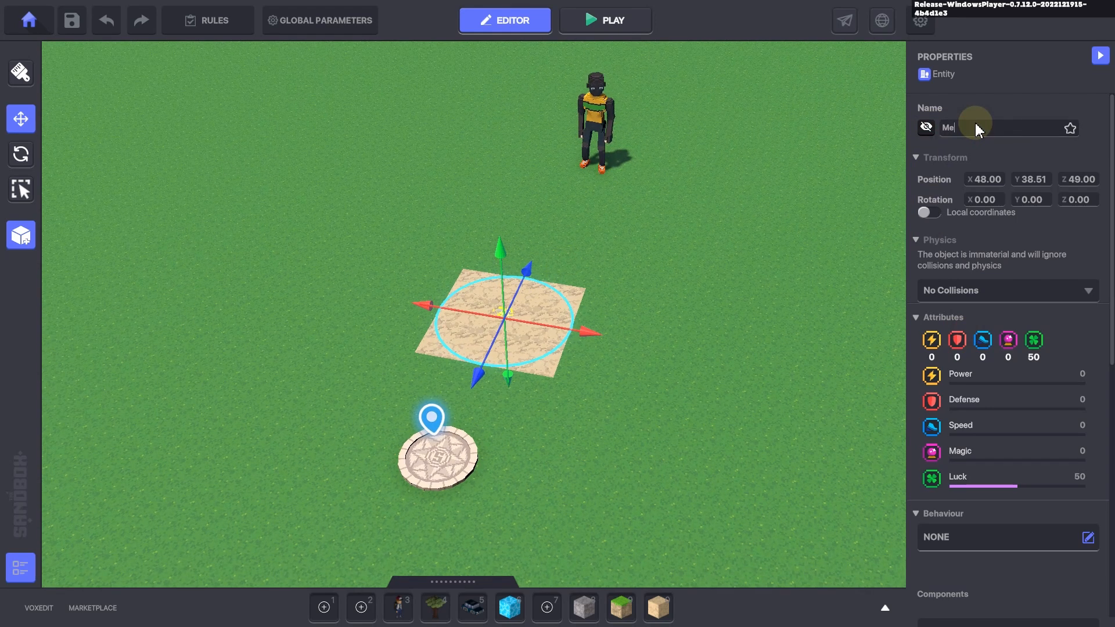
pyautogui.write('ssage:')
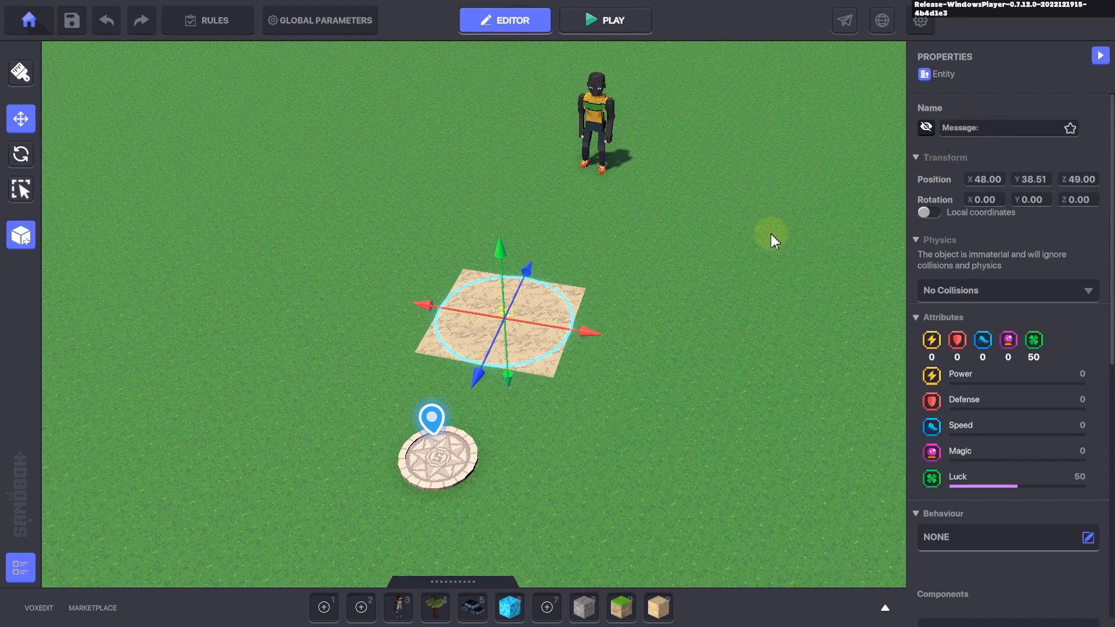
# Step: Playtest the hidden, renamed speaker by walking the avatar across the sand patch, and return to editing
pyautogui.hotkey('ctrl', 'p')
pyautogui.press('w')
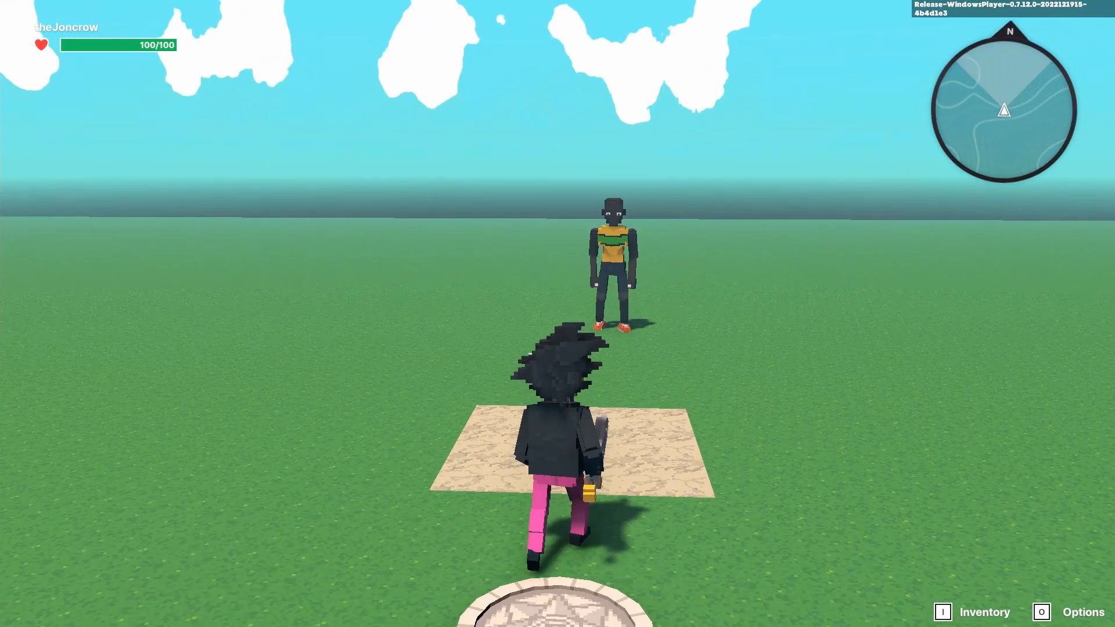
pyautogui.press('a')
pyautogui.press('s')
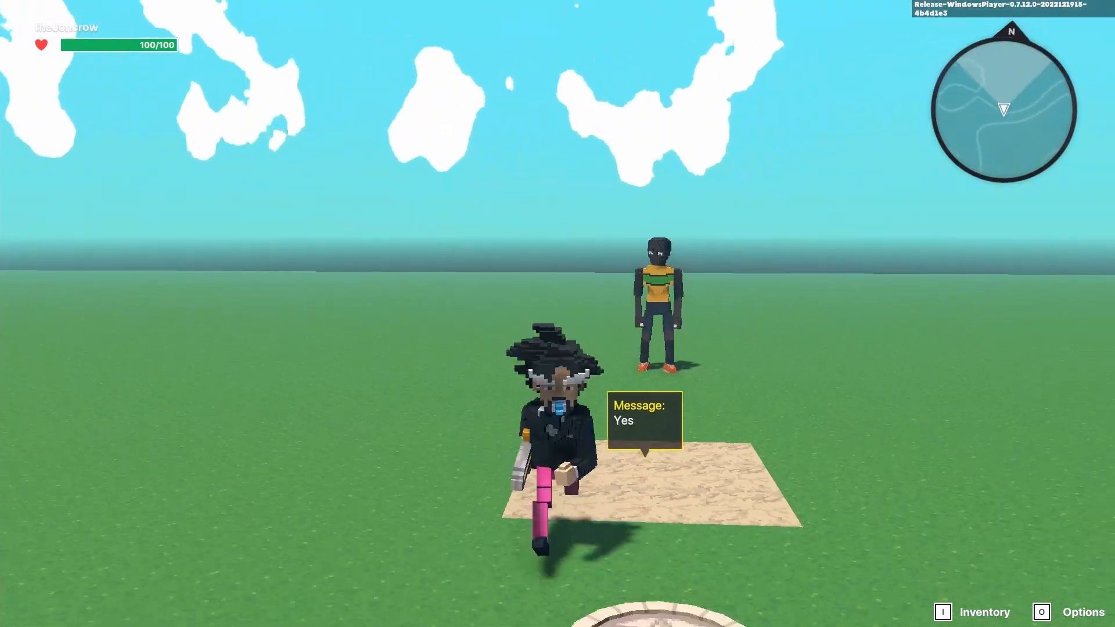
pyautogui.hotkey('ctrl', 'p')
# Step: On the character's Toggle Behaviour component, set Initial Behavior State to False and Toggle Message to none
pyautogui.click(599, 118)
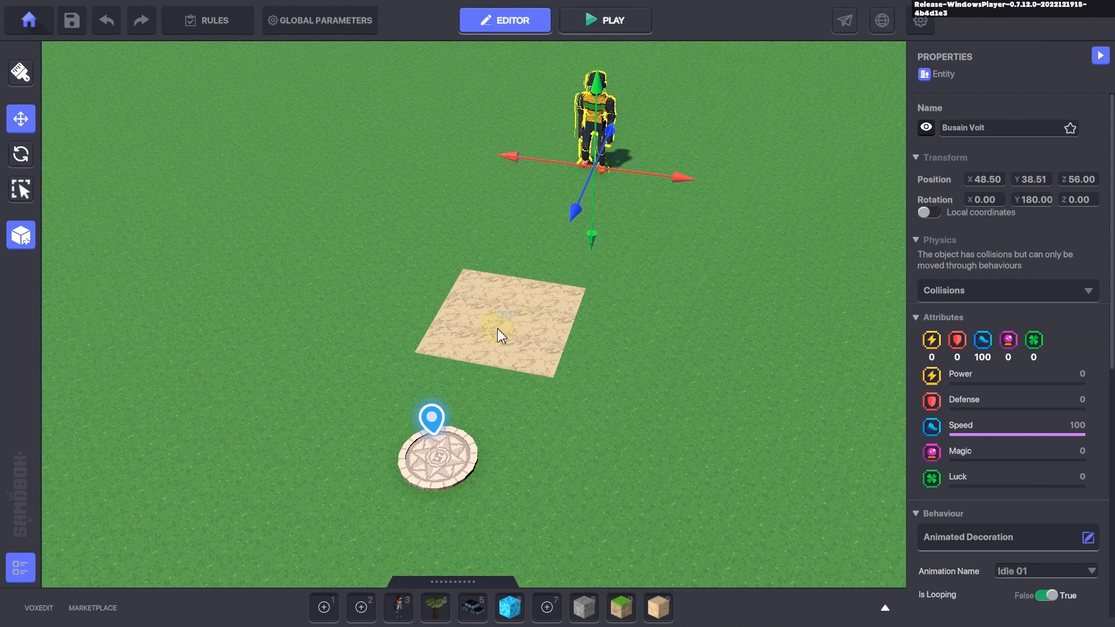
pyautogui.hotkey('ctrl', 'alt', 'd')
pyautogui.moveTo(511, 315)
pyautogui.mouseDown()
pyautogui.moveTo(549, 324)
pyautogui.moveTo(583, 171)
pyautogui.mouseUp()
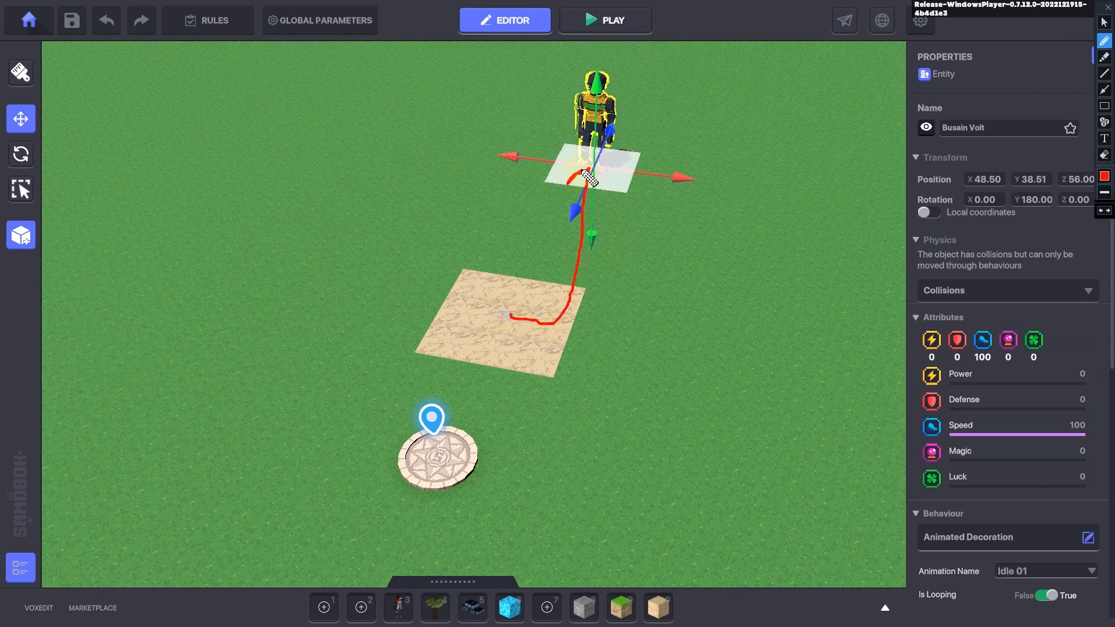
pyautogui.scroll(-5, 995, 393)
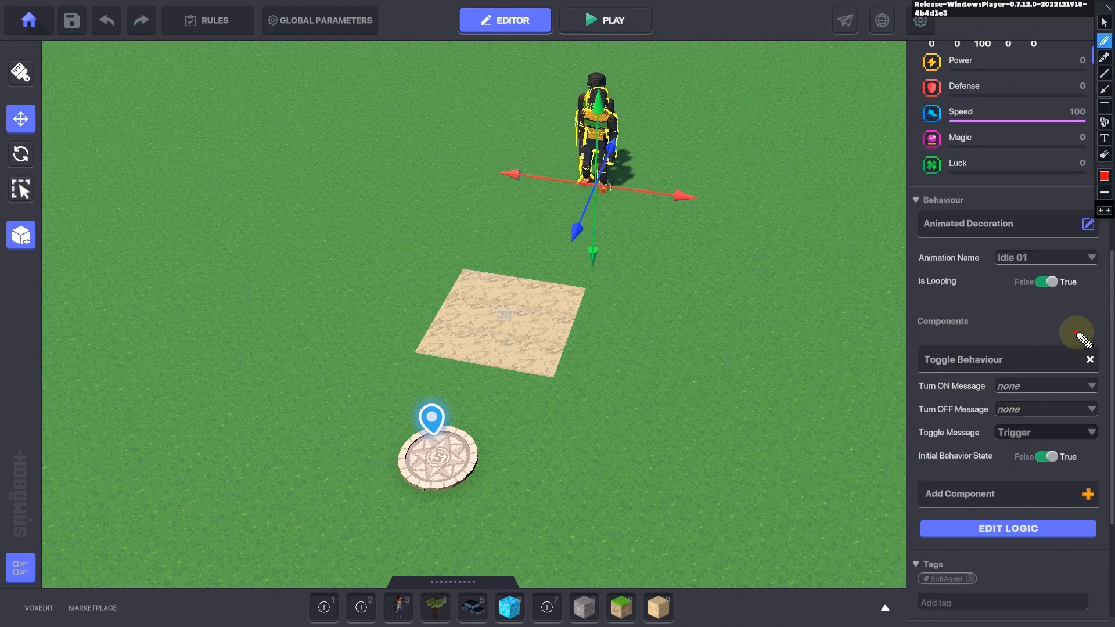
pyautogui.moveTo(1076, 333)
pyautogui.mouseDown()
pyautogui.moveTo(1054, 466)
pyautogui.moveTo(969, 322)
pyautogui.mouseUp()
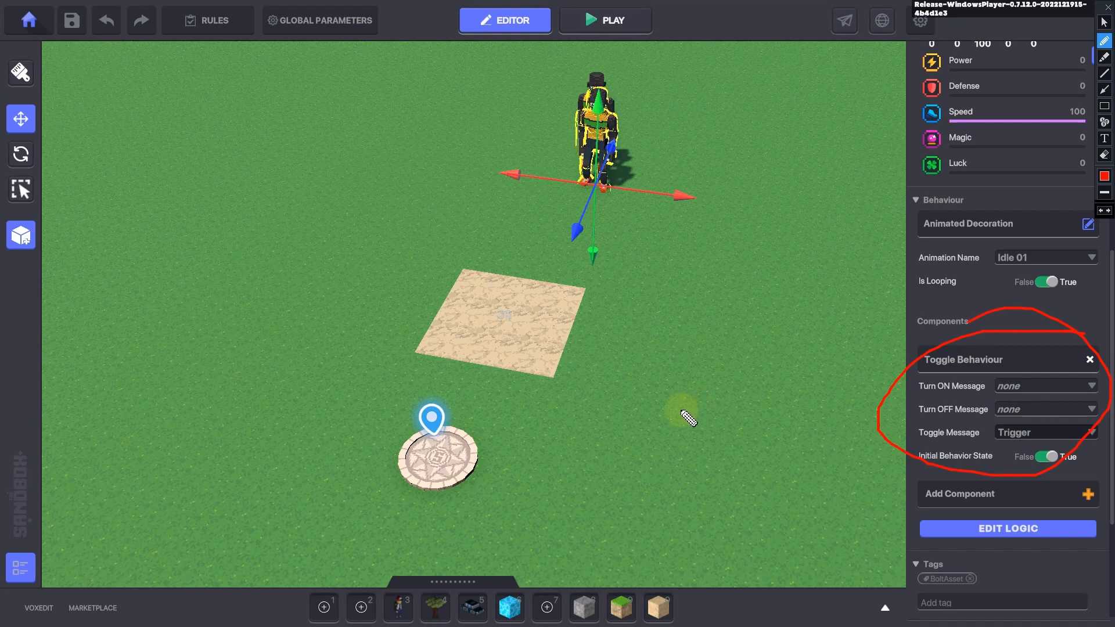
pyautogui.hotkey('ctrl', 'alt', 'd')
pyautogui.click(1048, 458)
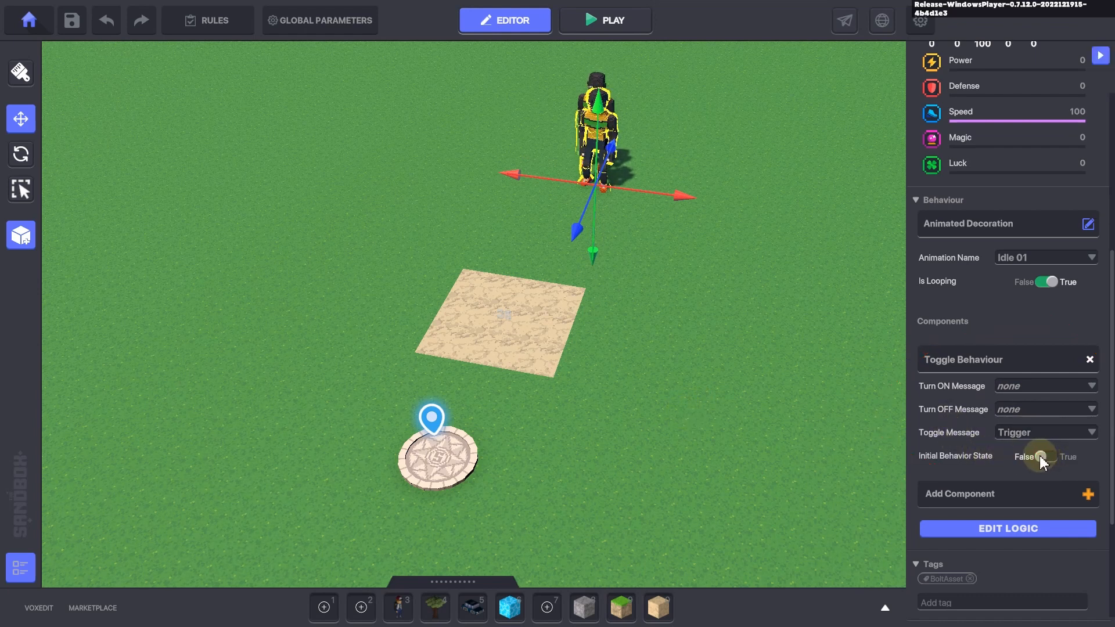
pyautogui.moveTo(955, 440)
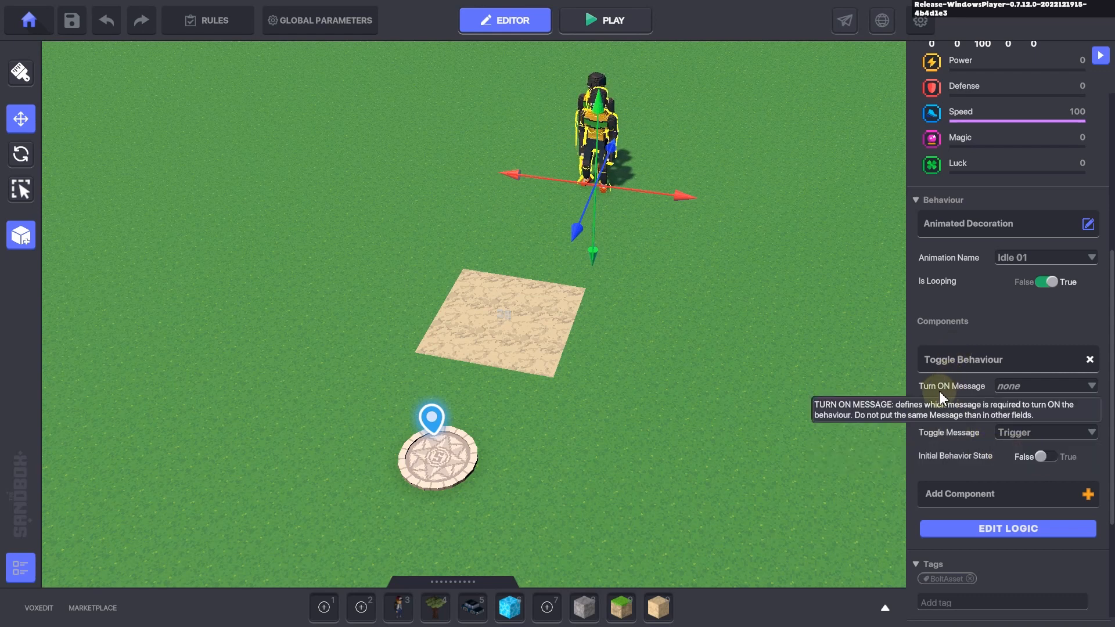
pyautogui.click(1051, 439)
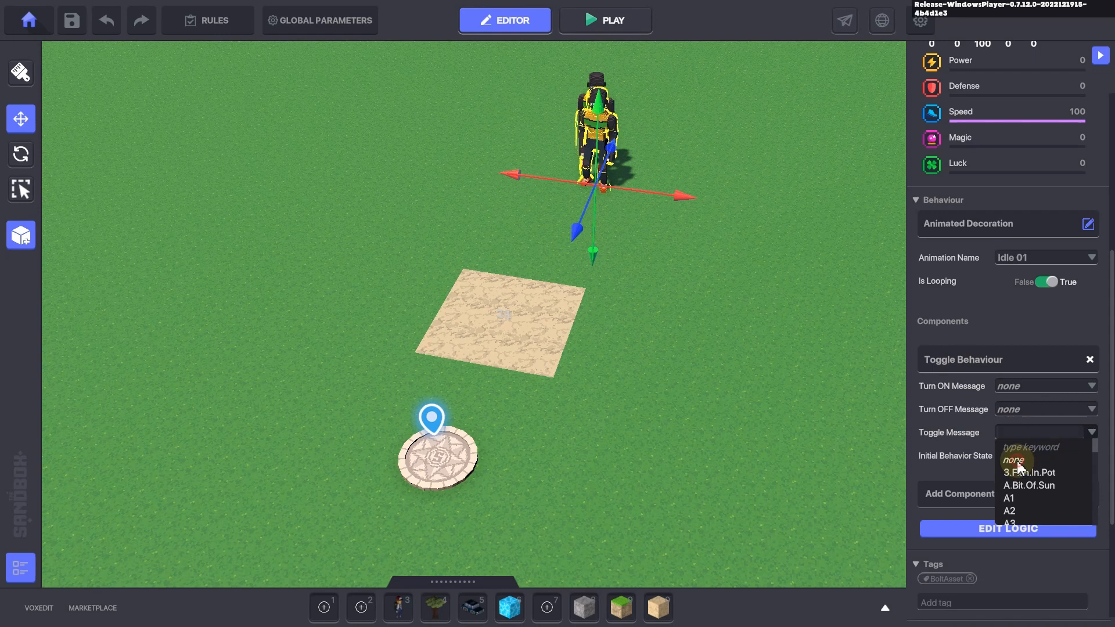
pyautogui.click(1014, 461)
# Step: Duplicate the speaker next to the sand patch and lay a square patch of grass blocks, about 3 by 3, beneath the copy
pyautogui.click(506, 316)
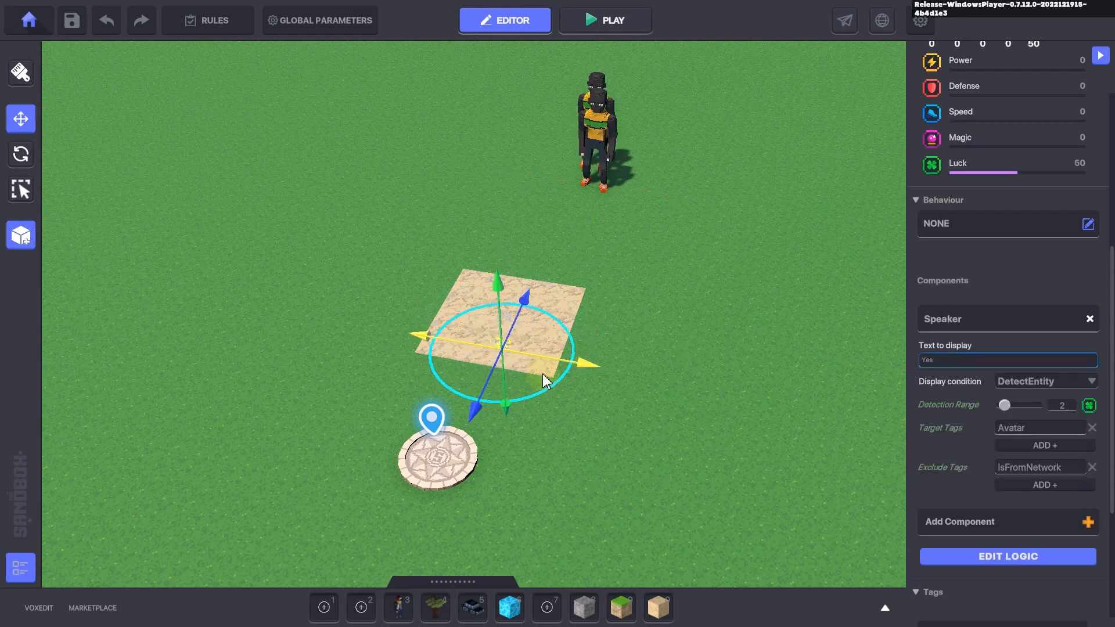
pyautogui.moveTo(513, 378); pyautogui.dragTo(670, 358)
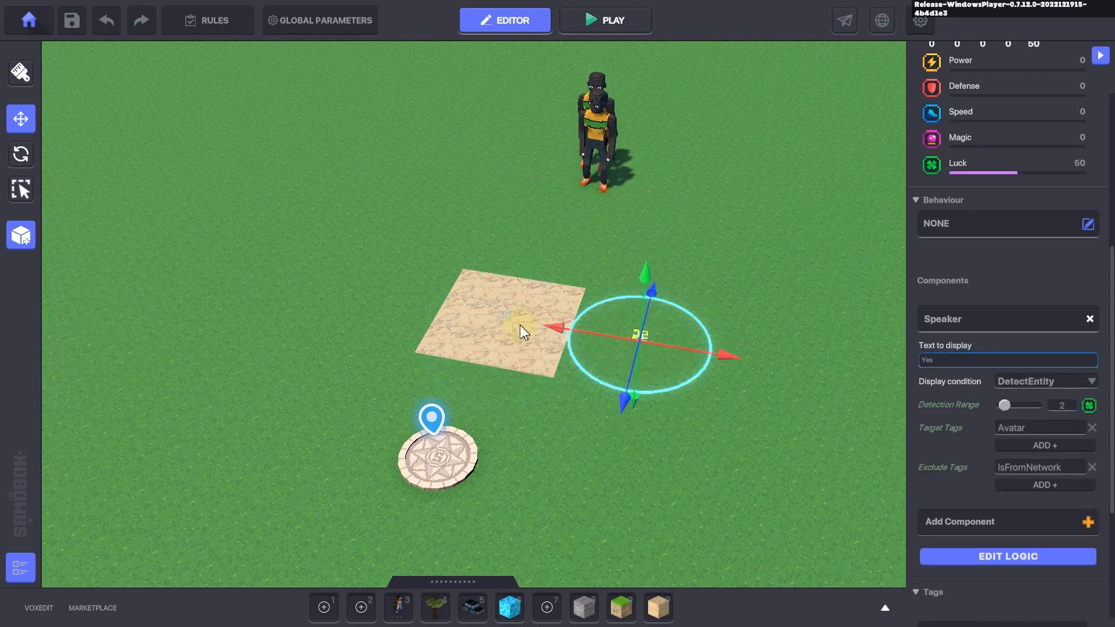
pyautogui.press('9')
pyautogui.moveTo(594, 305); pyautogui.dragTo(704, 379)
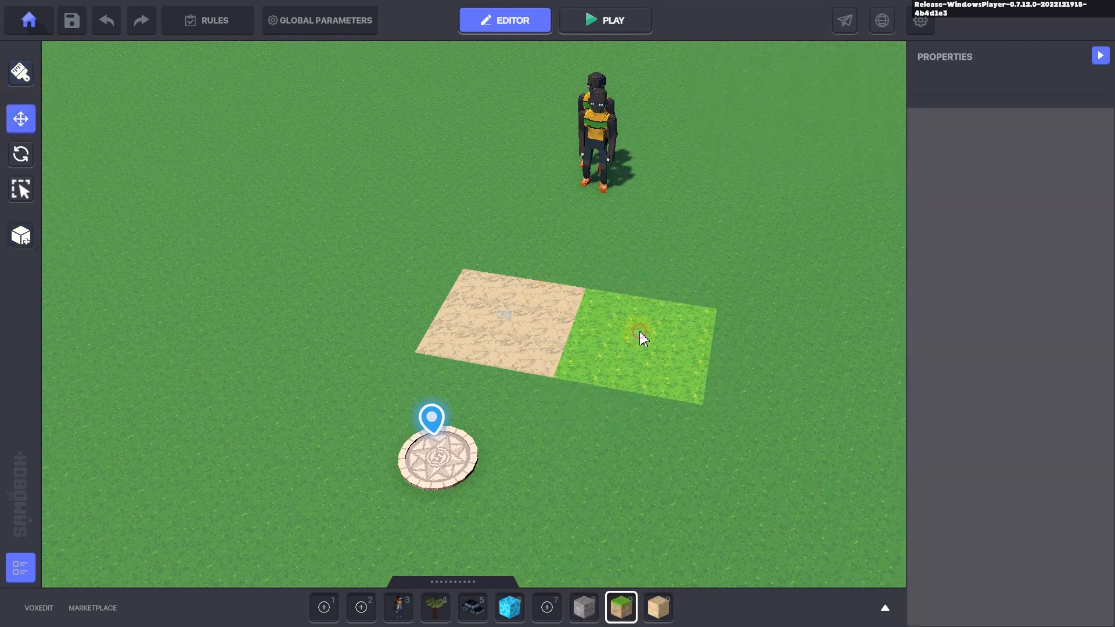
# Step: In the logic of the speaker on the grass-block patch, add "Off" as the message sent when spoken
pyautogui.click(641, 336)
pyautogui.scroll(-5, 1028, 464)
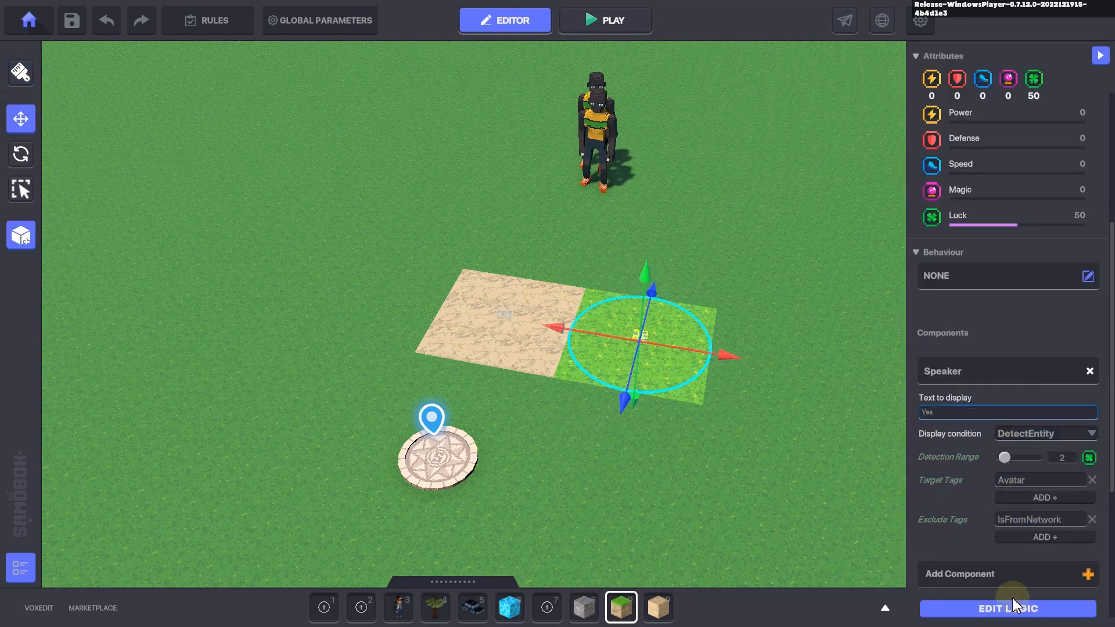
pyautogui.click(1012, 605)
pyautogui.scroll(-3, 1017, 581)
pyautogui.click(1023, 528)
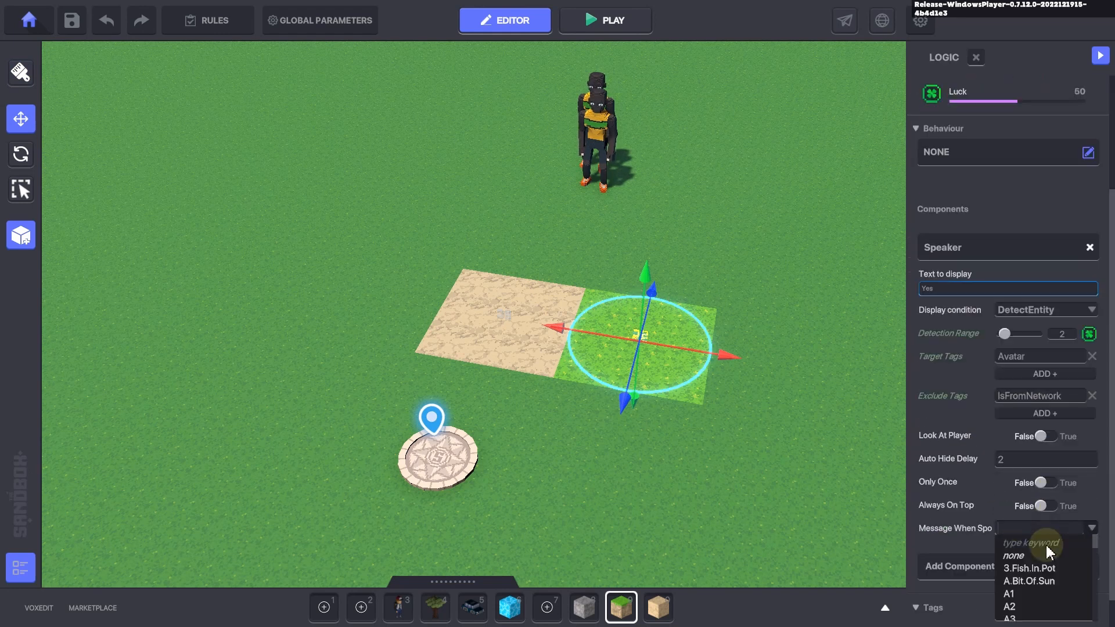
pyautogui.write('Off')
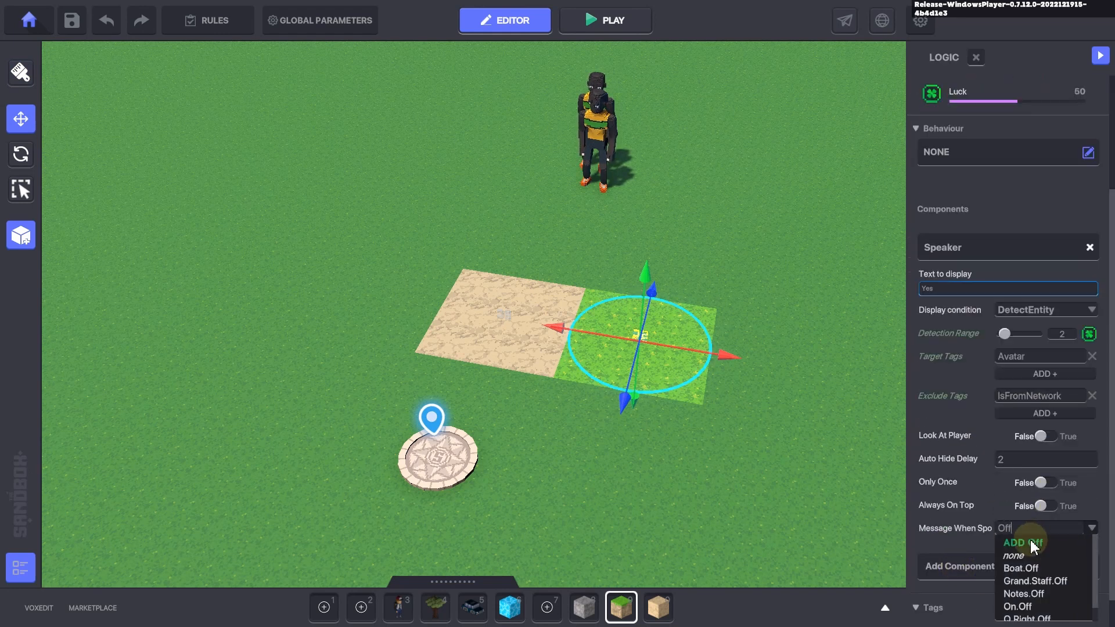
pyautogui.click(1029, 544)
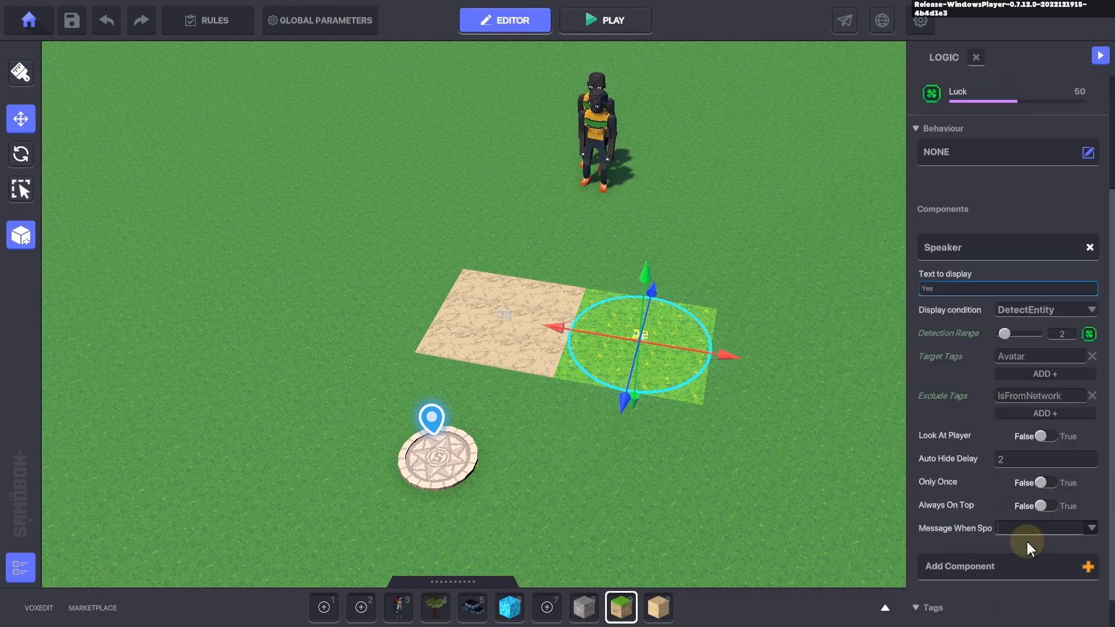
# Step: Select the character behind the patches and set its Toggle Behaviour to Toggle Message none and Initial Behavior State False
pyautogui.click(579, 123)
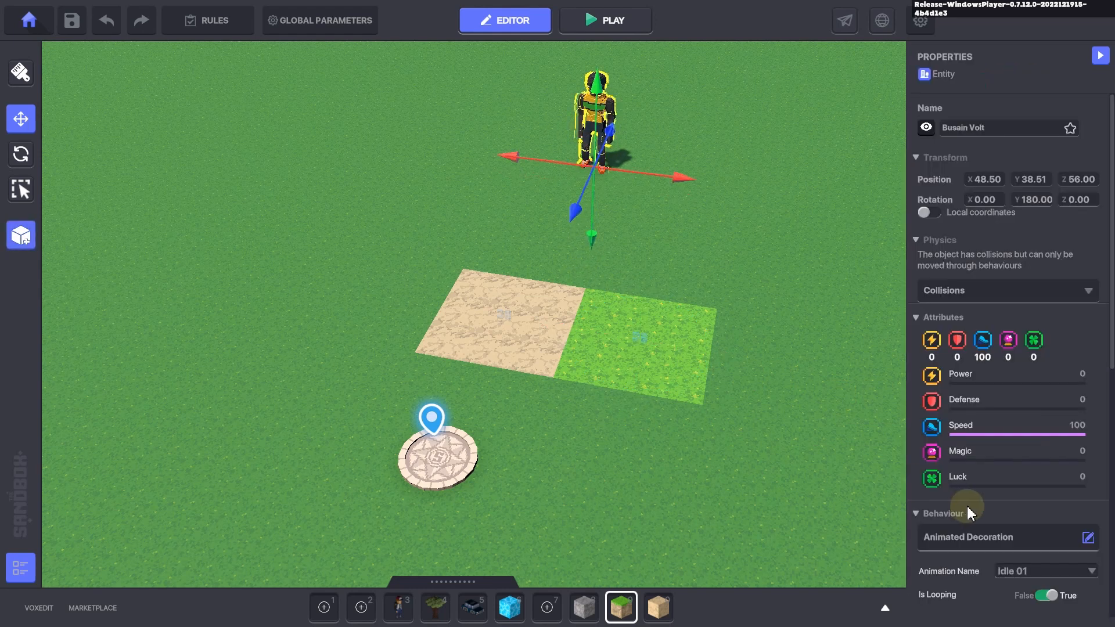
pyautogui.scroll(-5, 969, 511)
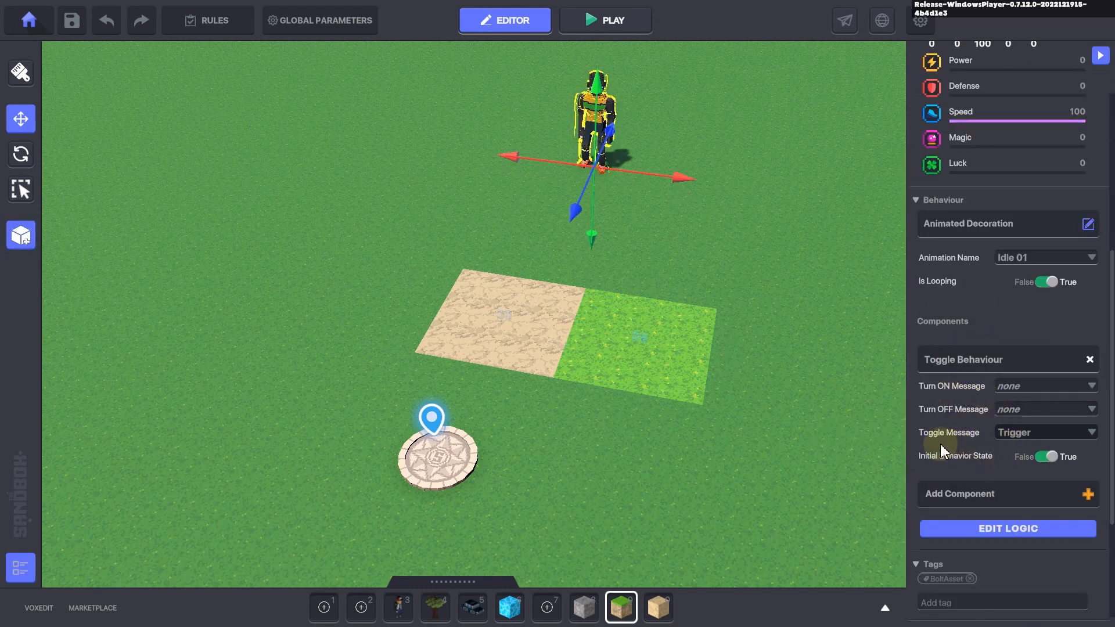
pyautogui.click(1016, 432)
pyautogui.click(1011, 462)
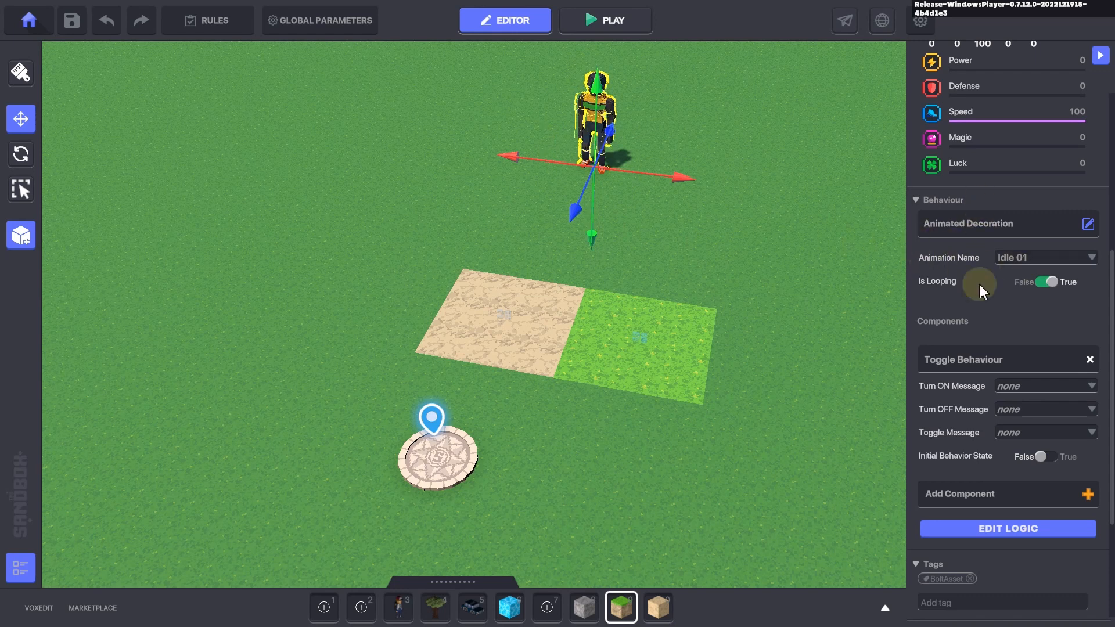
# Step: Set the Animation Name of the character's Animated Decoration behaviour to Talk 01
pyautogui.click(1022, 257)
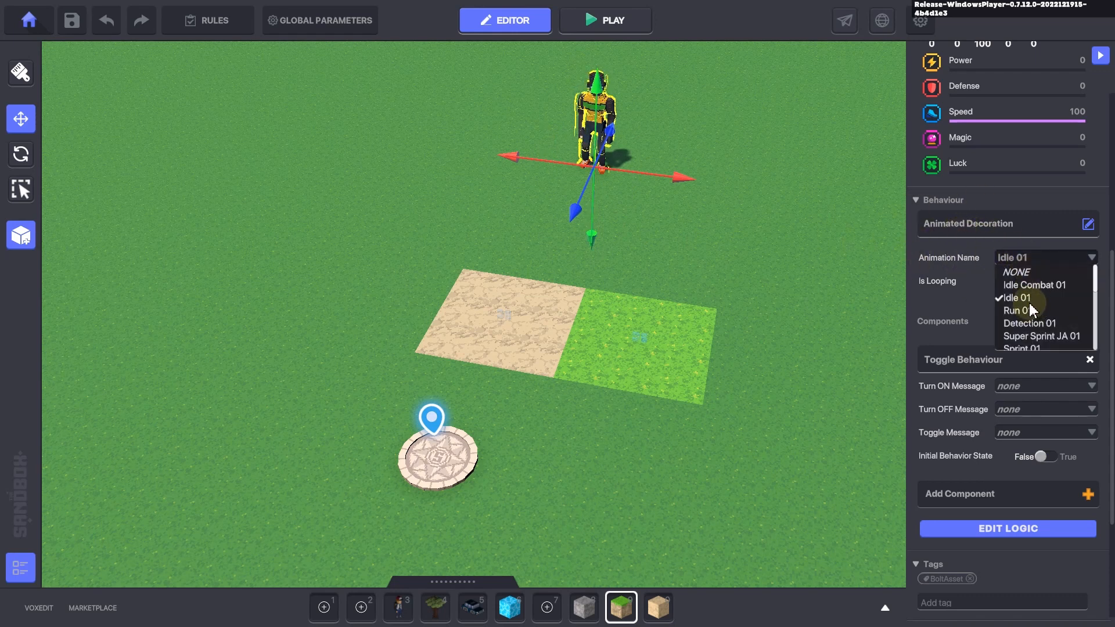
pyautogui.scroll(-3, 1039, 314)
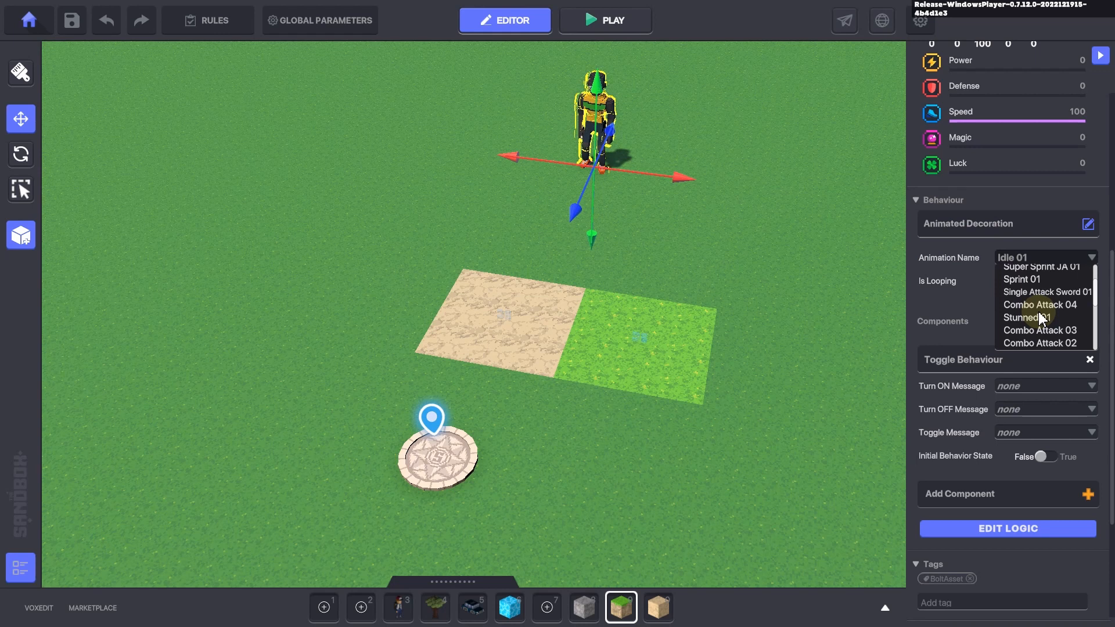
pyautogui.scroll(-3, 1040, 313)
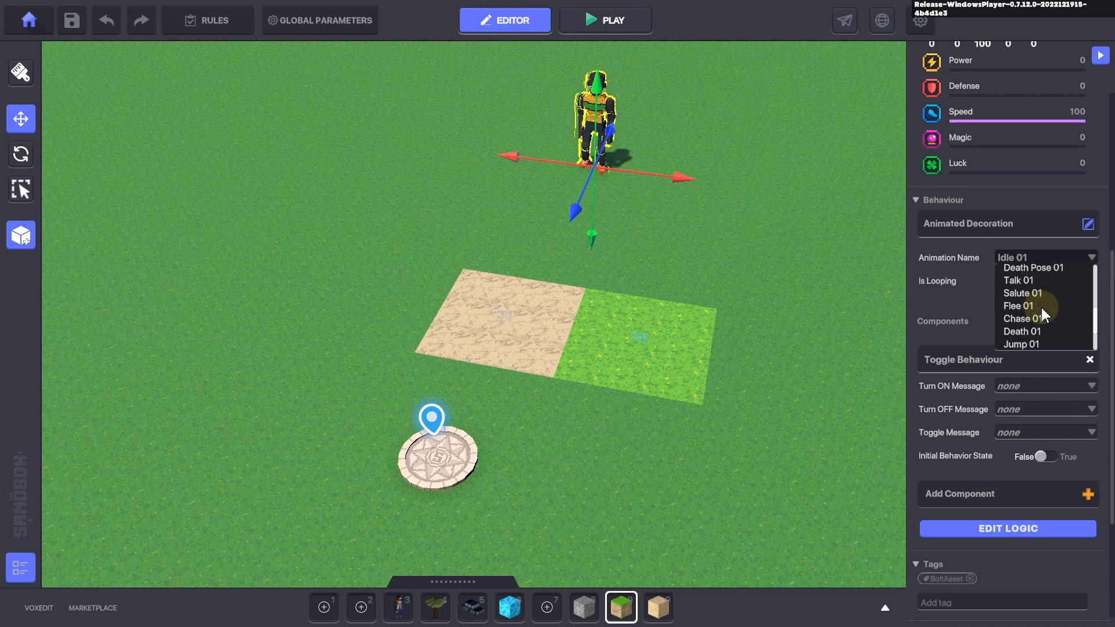
pyautogui.click(1023, 281)
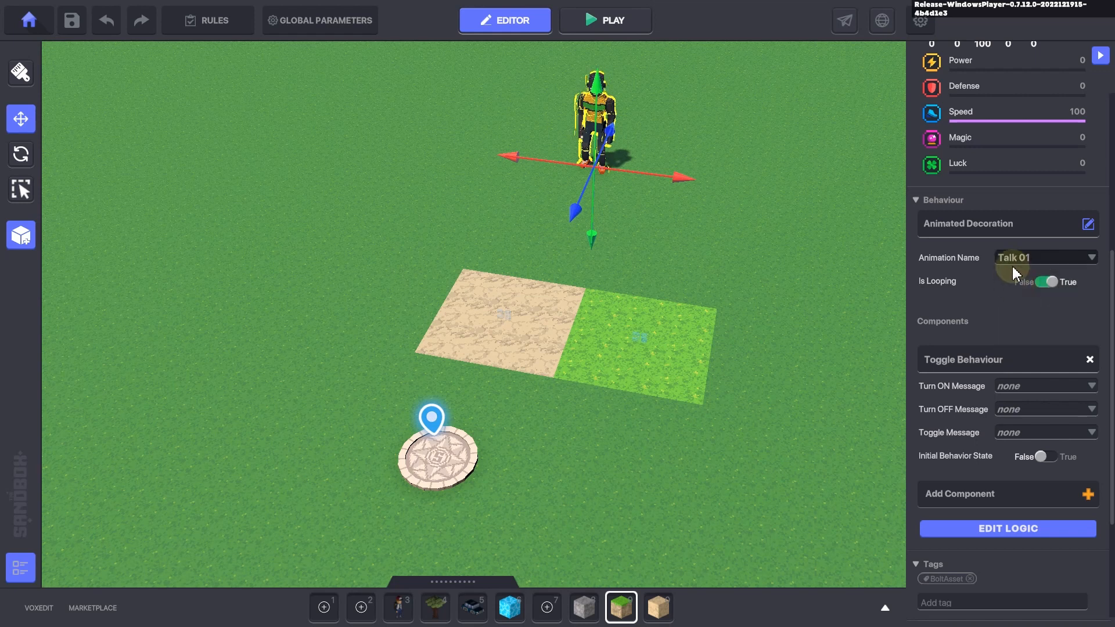
# Step: In the character's Toggle Behaviour, set the Turn ON Message to "On" and the Turn OFF Message to "Off"
pyautogui.click(1027, 393)
pyautogui.write('On')
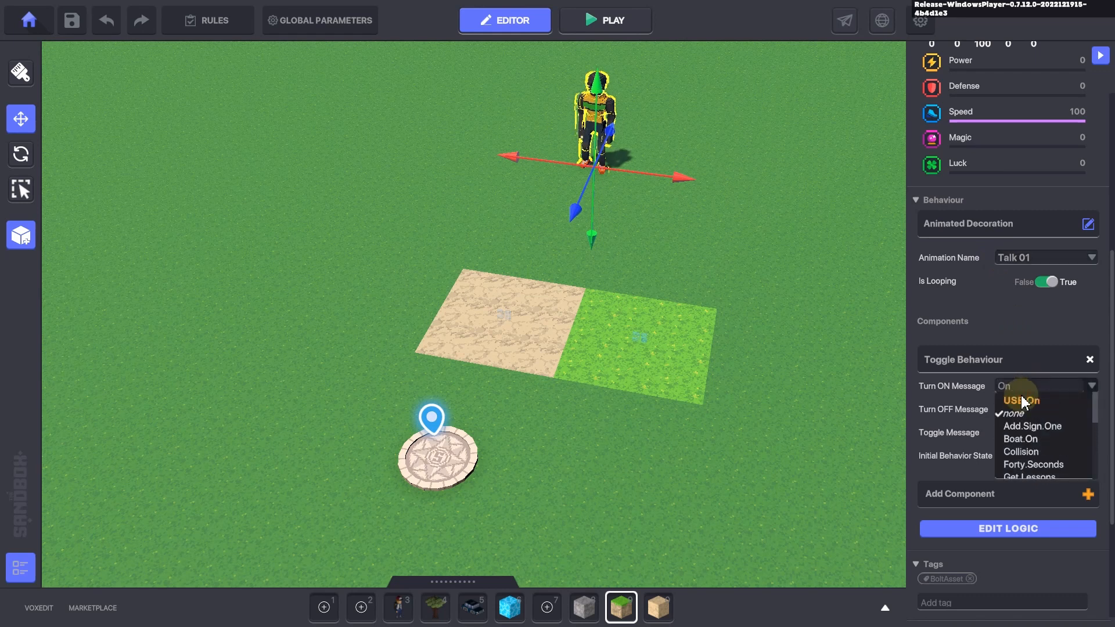
pyautogui.click(1020, 402)
pyautogui.click(1012, 411)
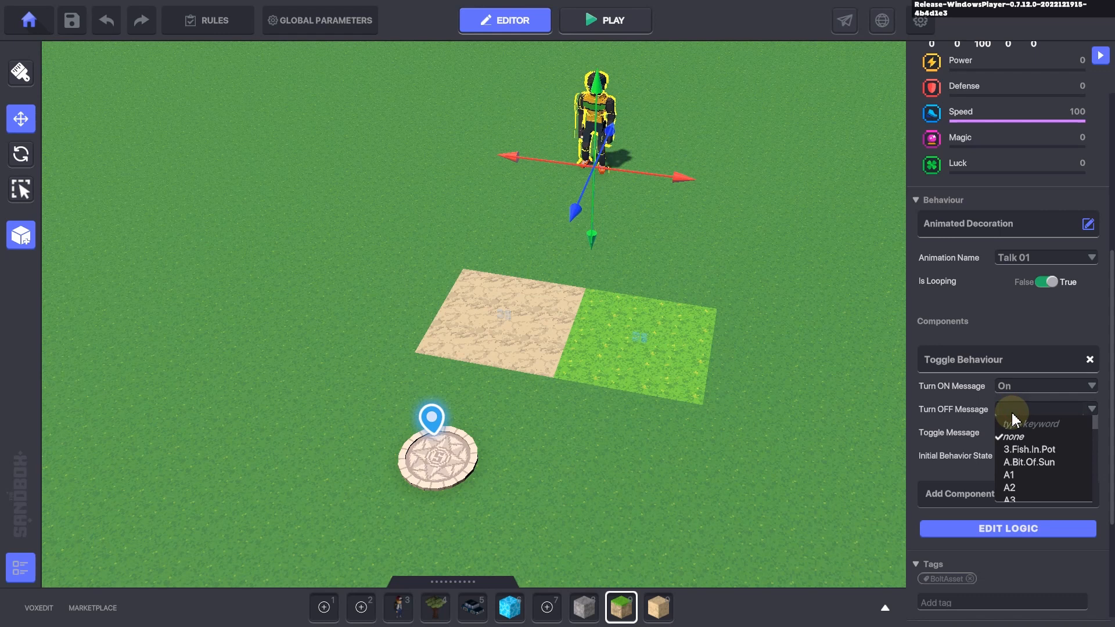
pyautogui.write('Off')
pyautogui.click(1012, 426)
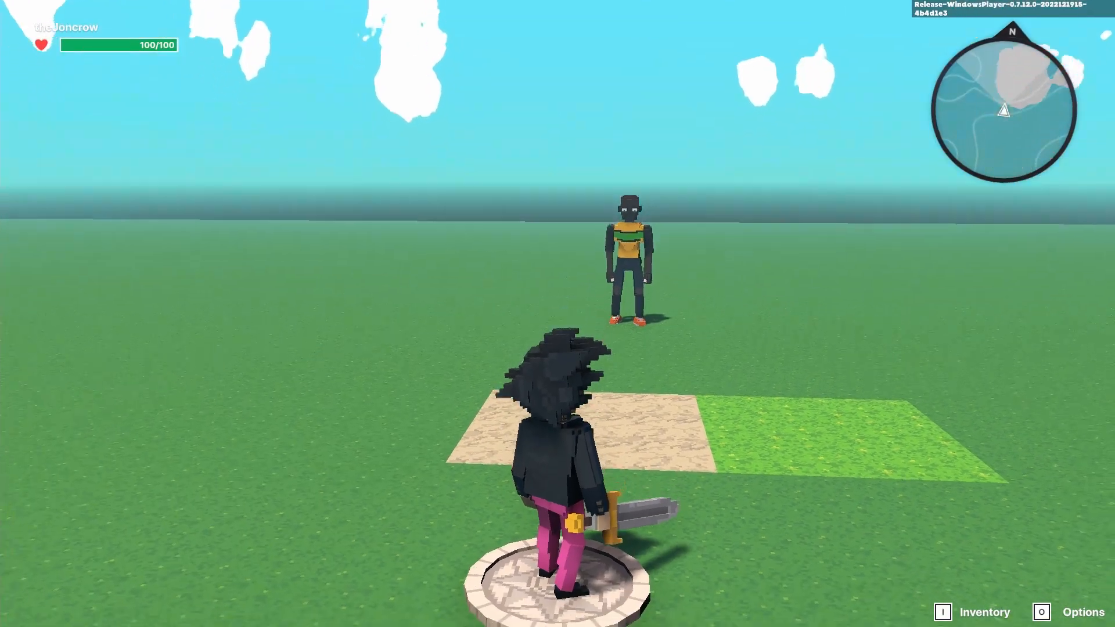
# Step: Playtest the On and Off messages by walking the avatar back and forth between the sand and grass patches, and return to editing
pyautogui.press('w')
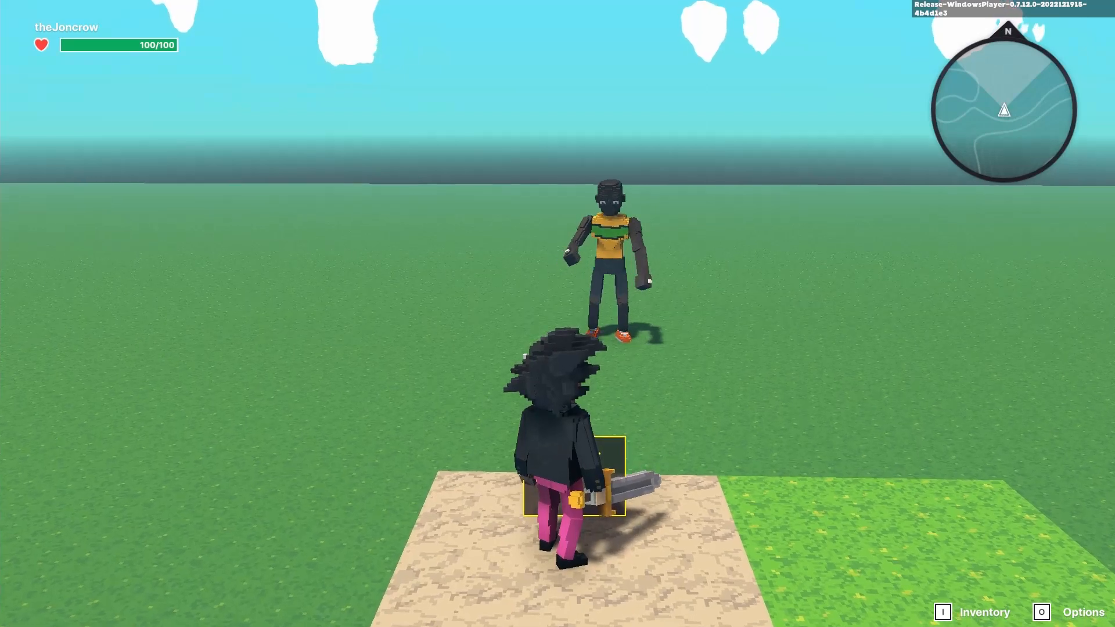
pyautogui.press('d')
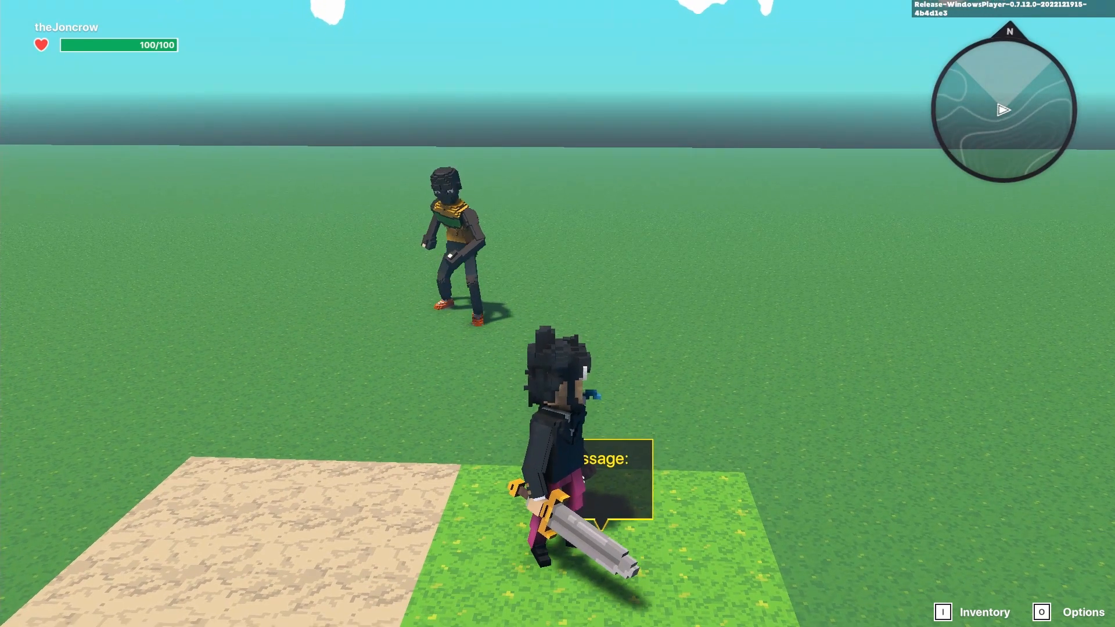
pyautogui.press('a')
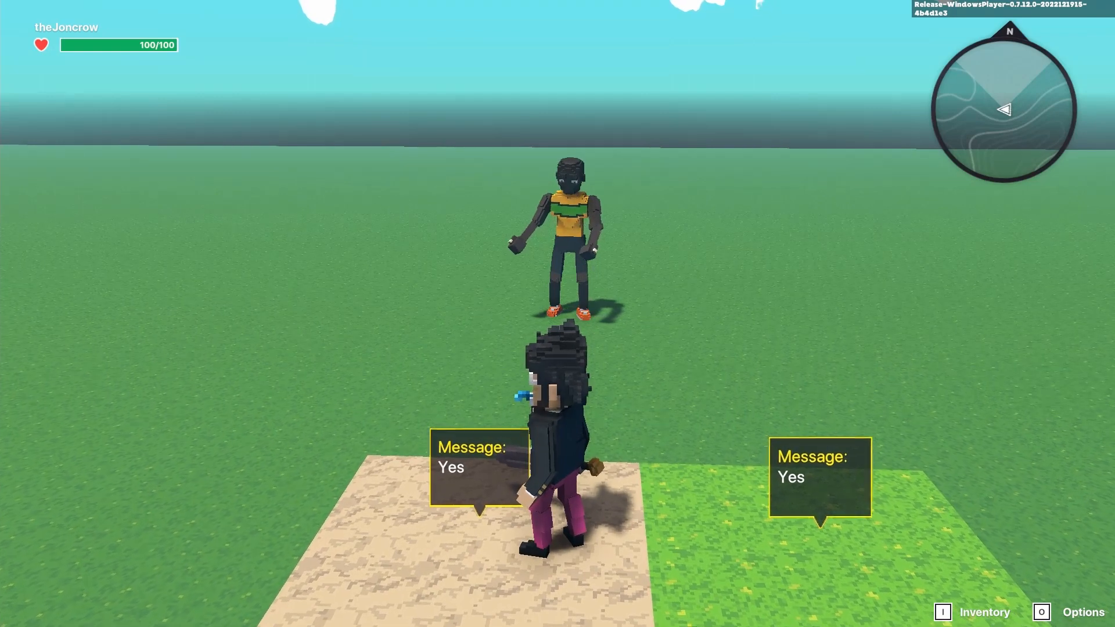
pyautogui.press('d')
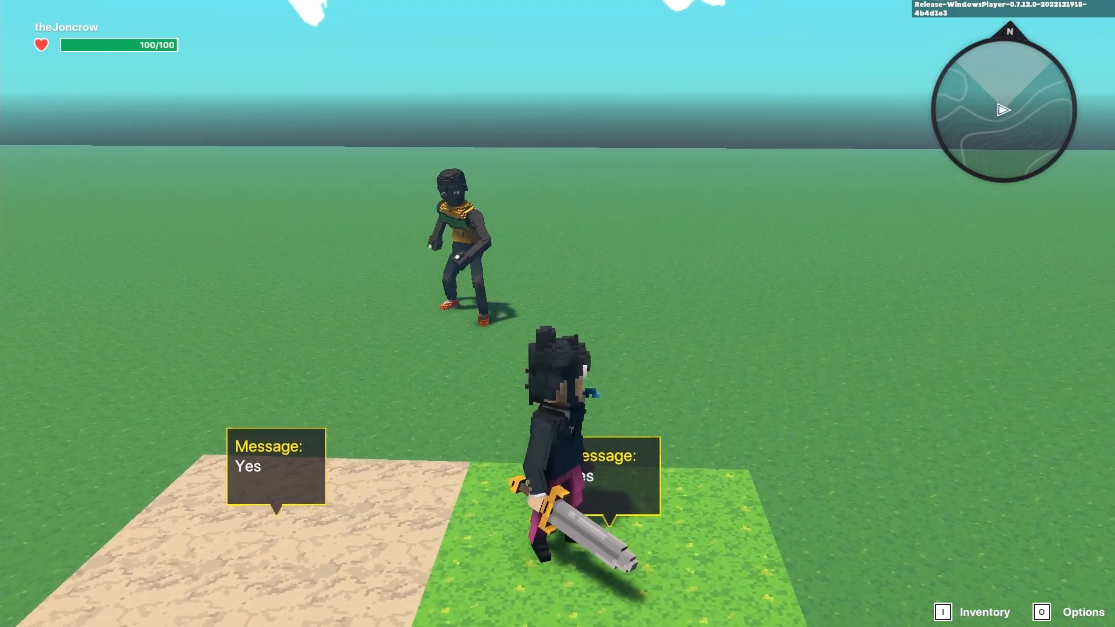
pyautogui.press('a')
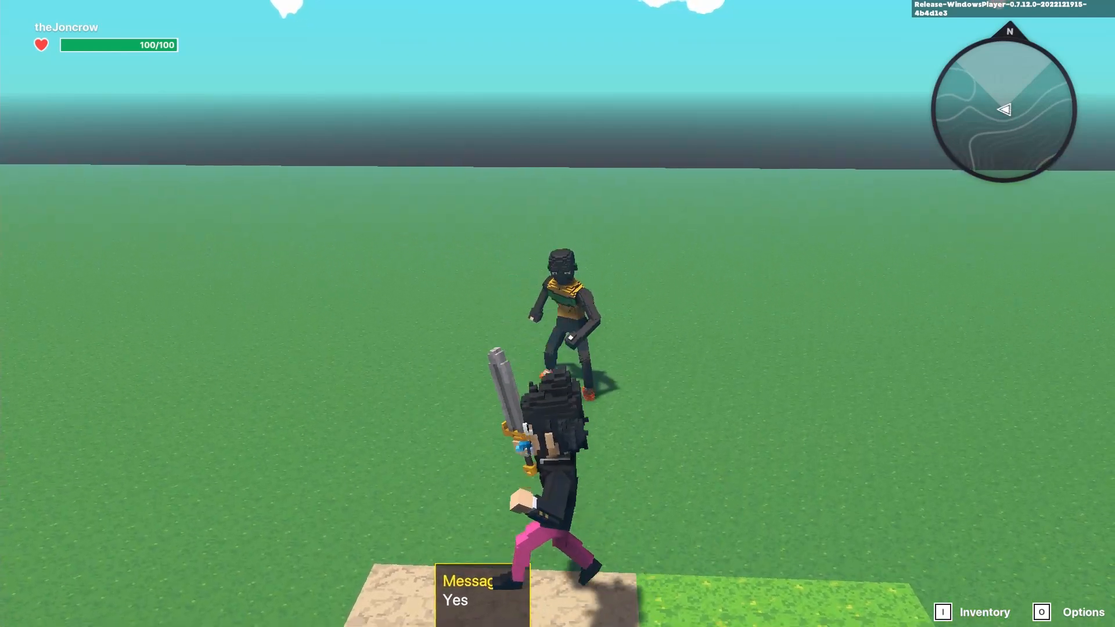
pyautogui.press('d')
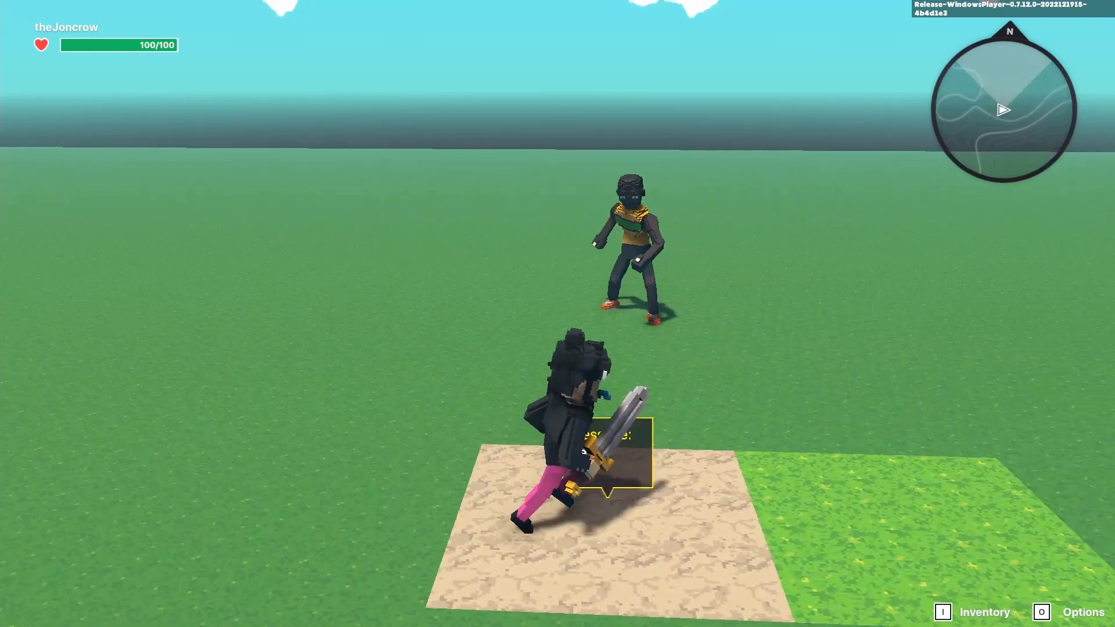
pyautogui.press('s')
pyautogui.press('w')
pyautogui.press('d')
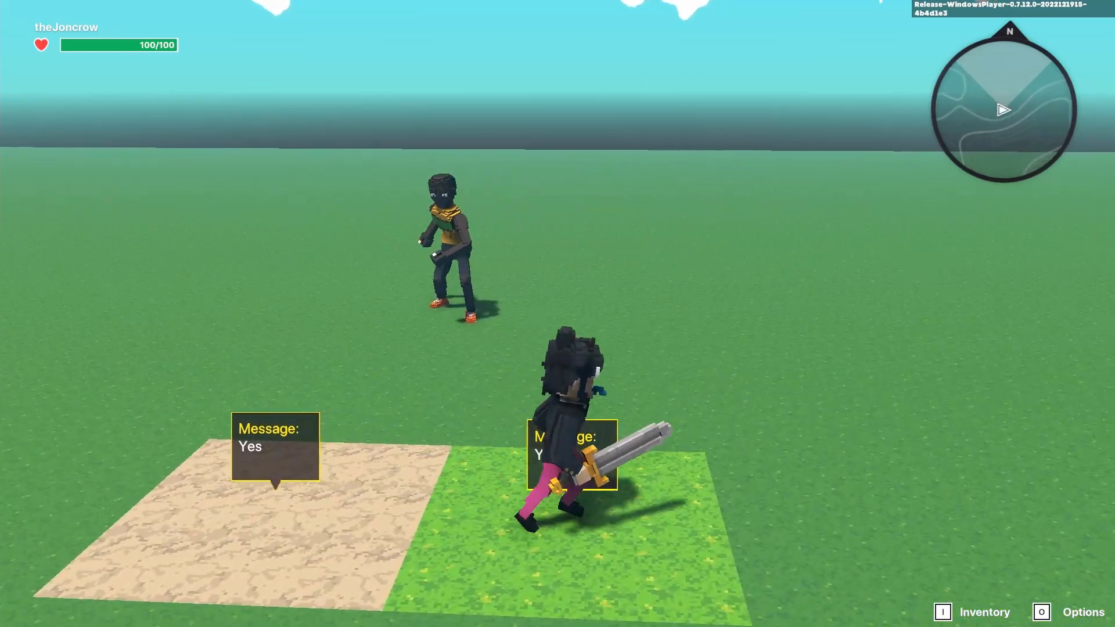
pyautogui.press('a')
pyautogui.press('w')
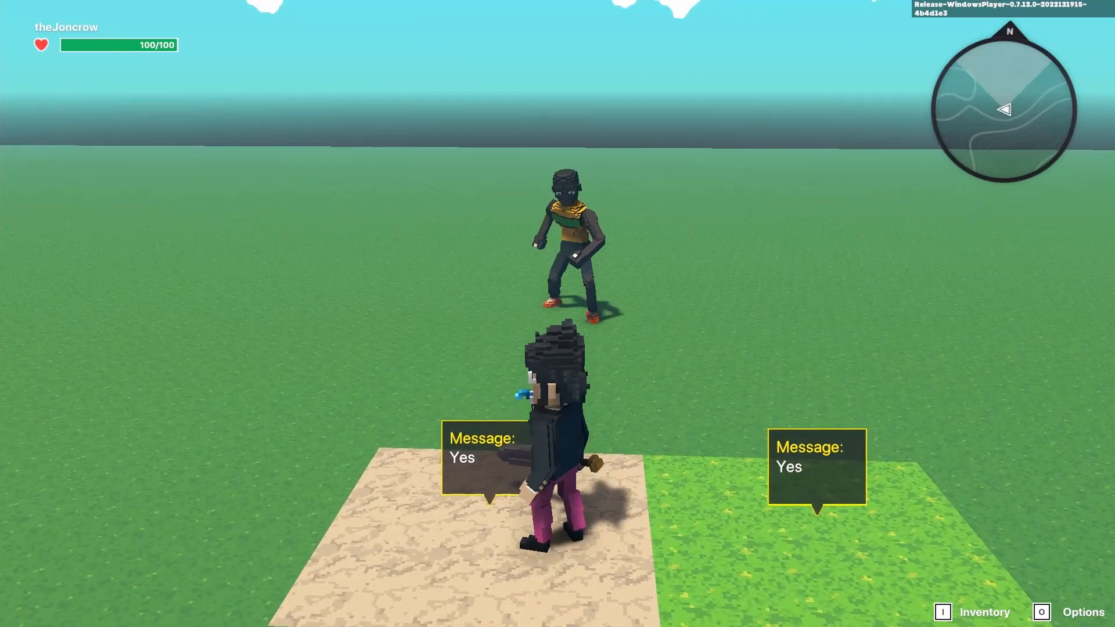
pyautogui.press('s')
pyautogui.press('space')
pyautogui.press('w')
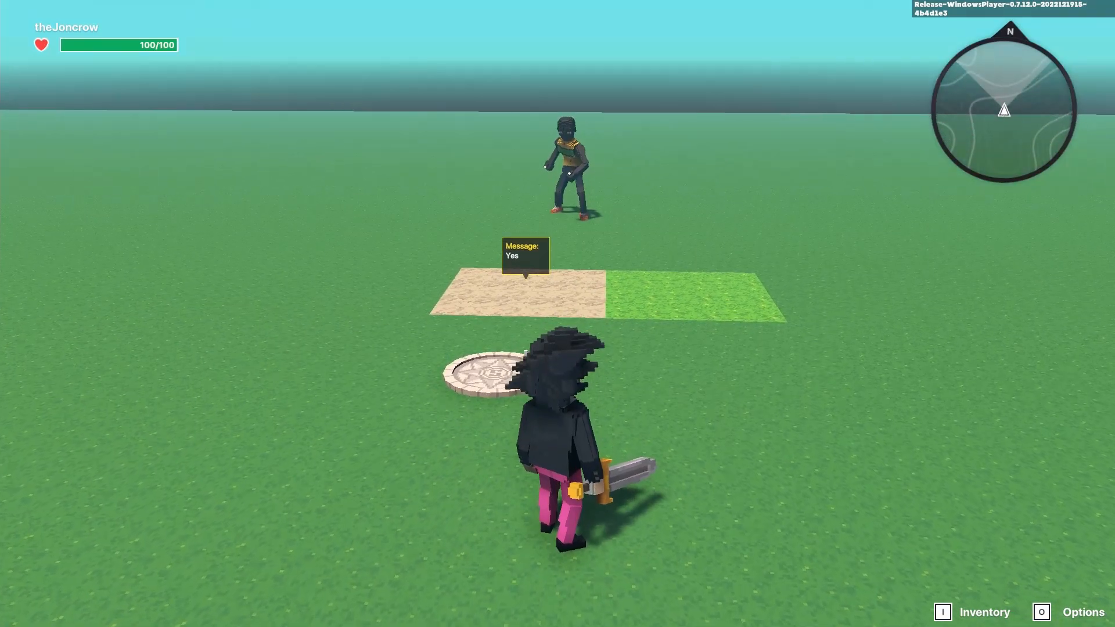
pyautogui.press('w')
pyautogui.press('w')
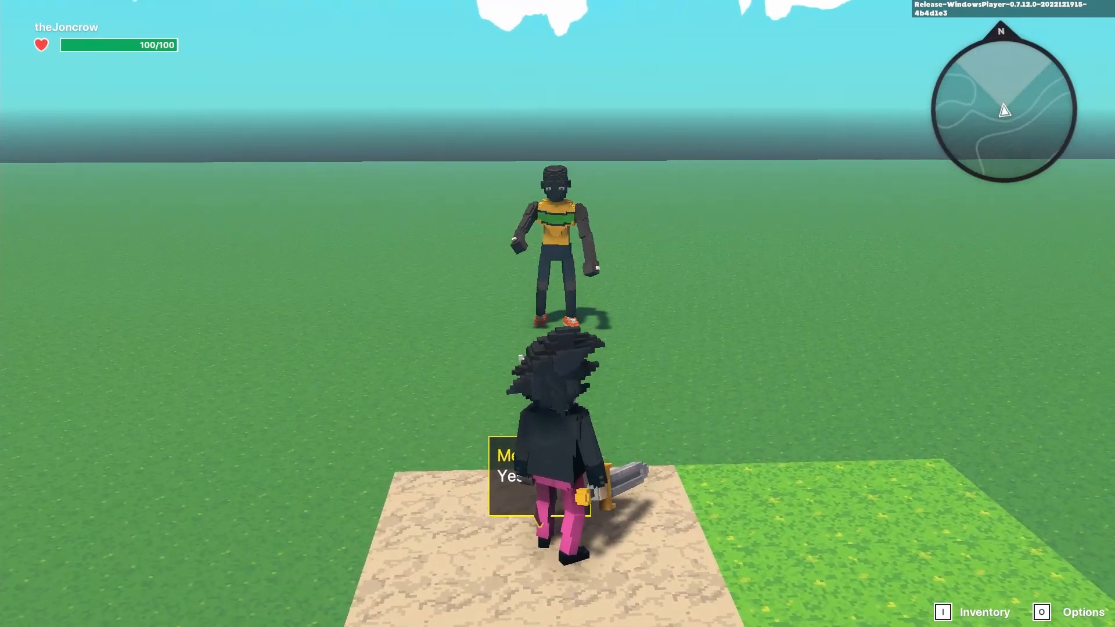
pyautogui.press('d')
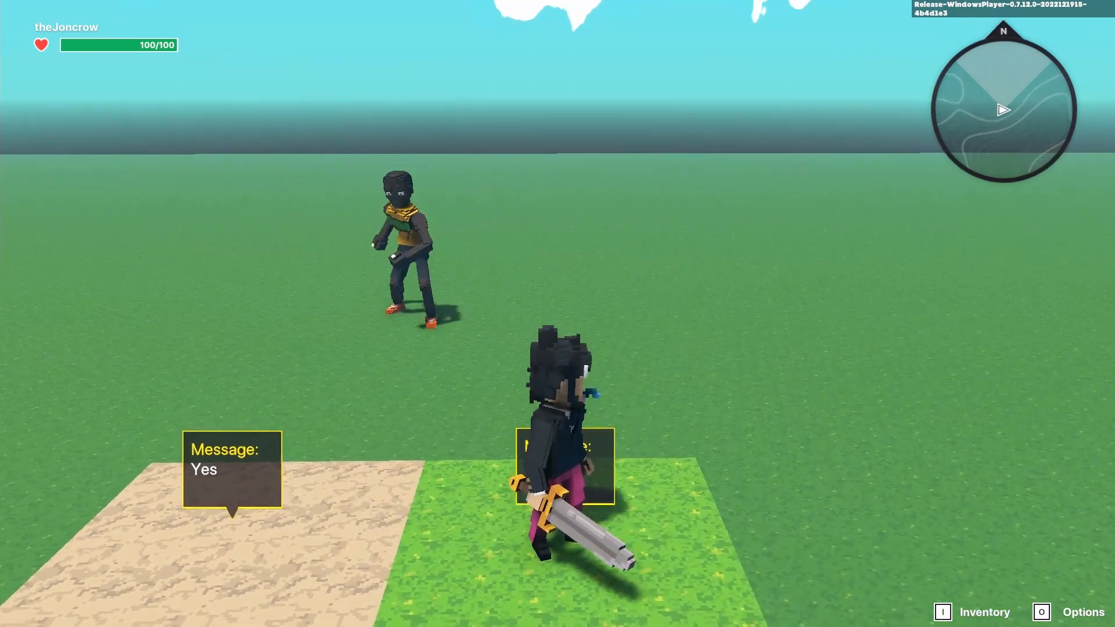
pyautogui.press('s')
pyautogui.press('w')
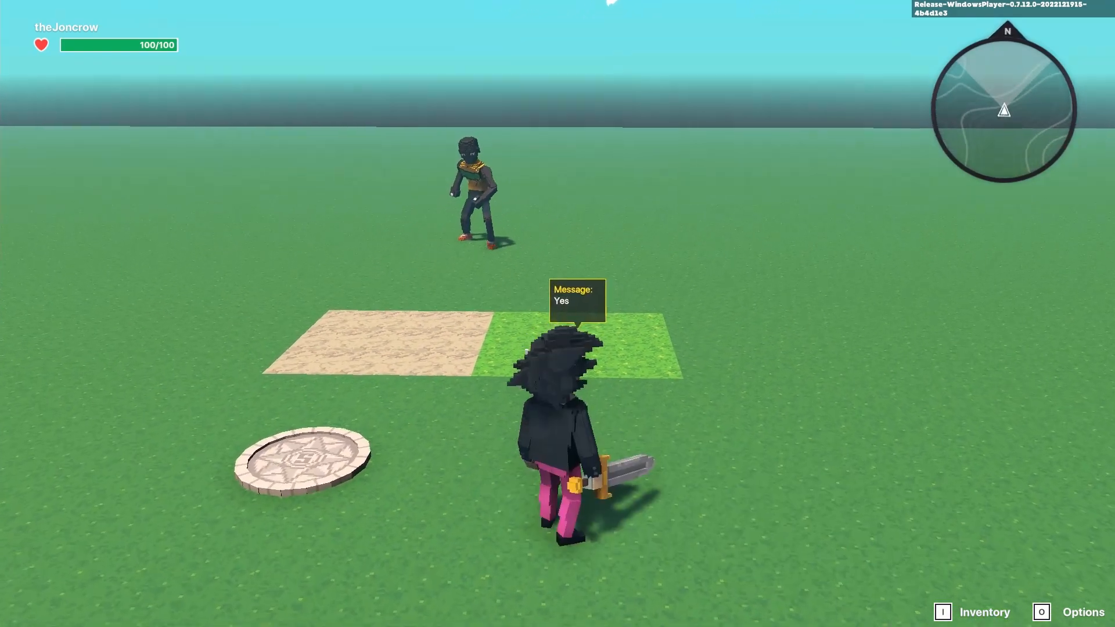
pyautogui.hotkey('ctrl', 'p')
# Step: In the logic of the speaker on the sand patch, set Auto Hide Delay to 0
pyautogui.click(501, 320)
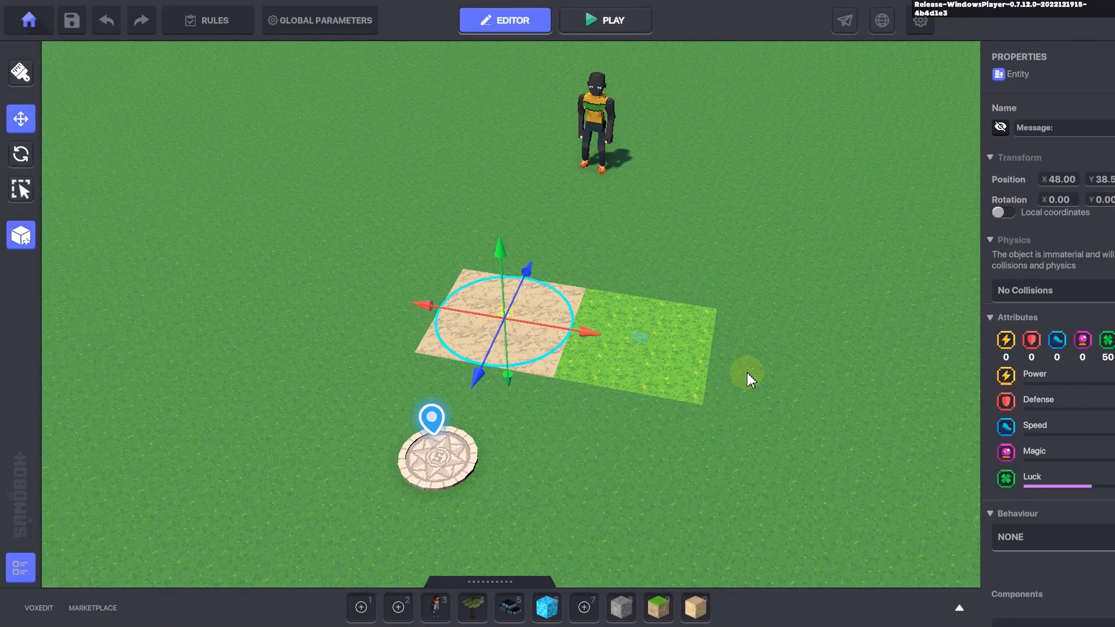
pyautogui.scroll(-5, 1051, 421)
pyautogui.click(1006, 556)
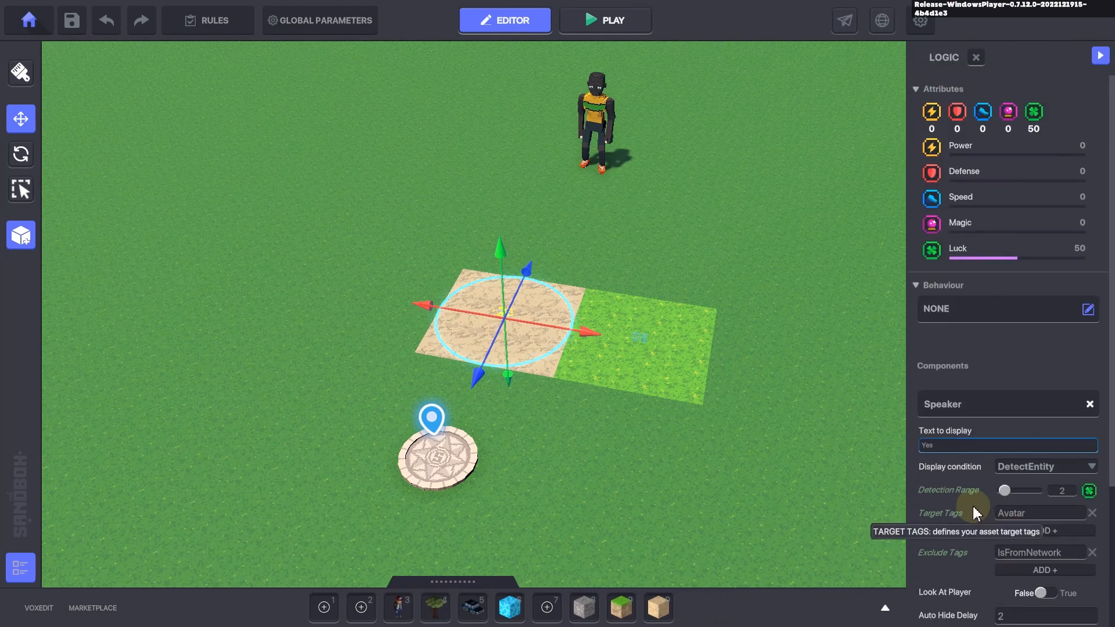
pyautogui.scroll(-2, 1009, 459)
pyautogui.click(1022, 456)
pyautogui.write('0')
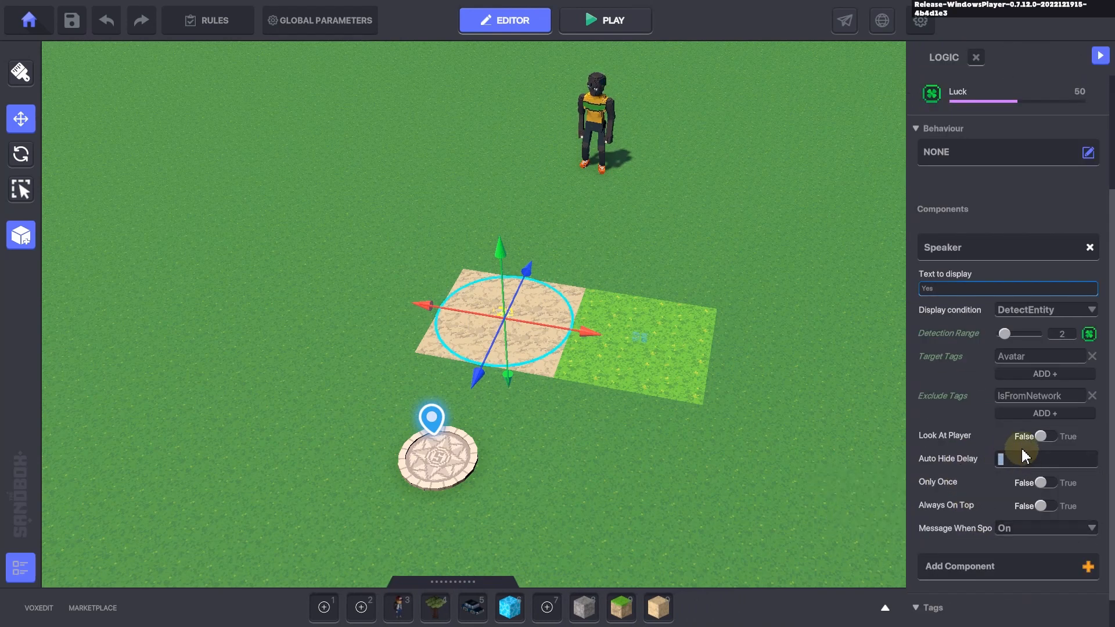
# Step: Set the Auto Hide Delay of the grass-patch speaker to 0 in its logic
pyautogui.click(647, 342)
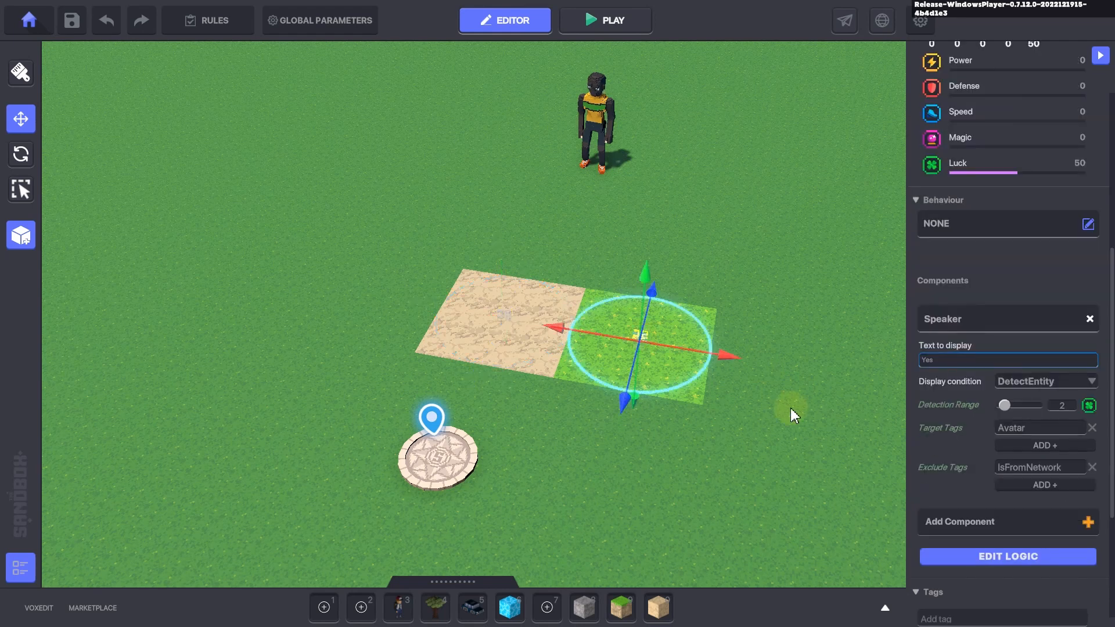
pyautogui.click(997, 559)
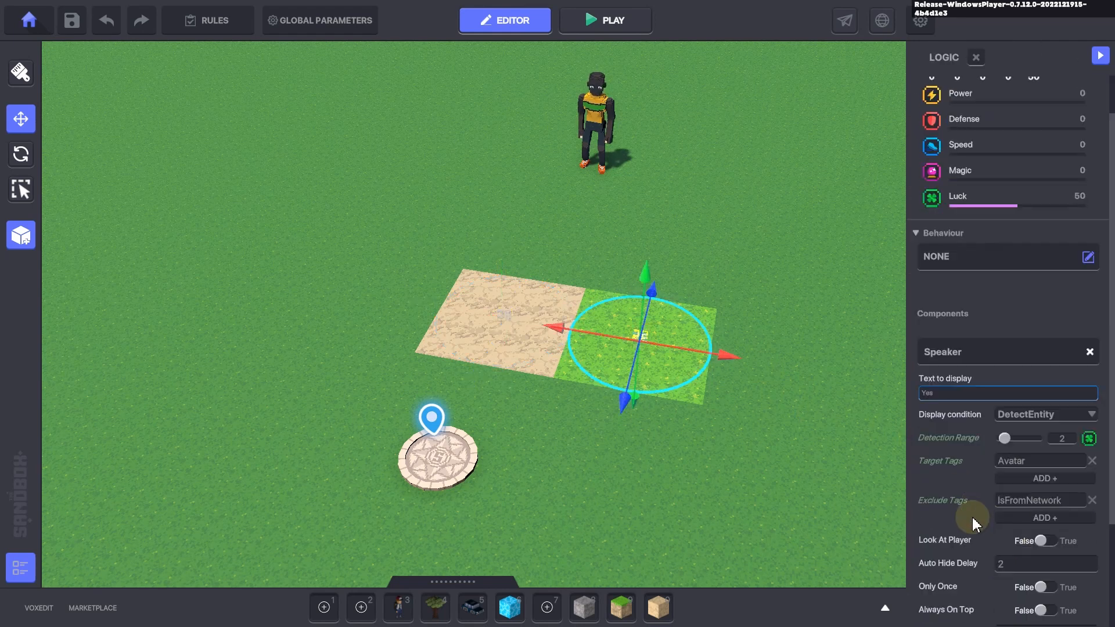
pyautogui.scroll(-2, 1016, 428)
pyautogui.write('0')
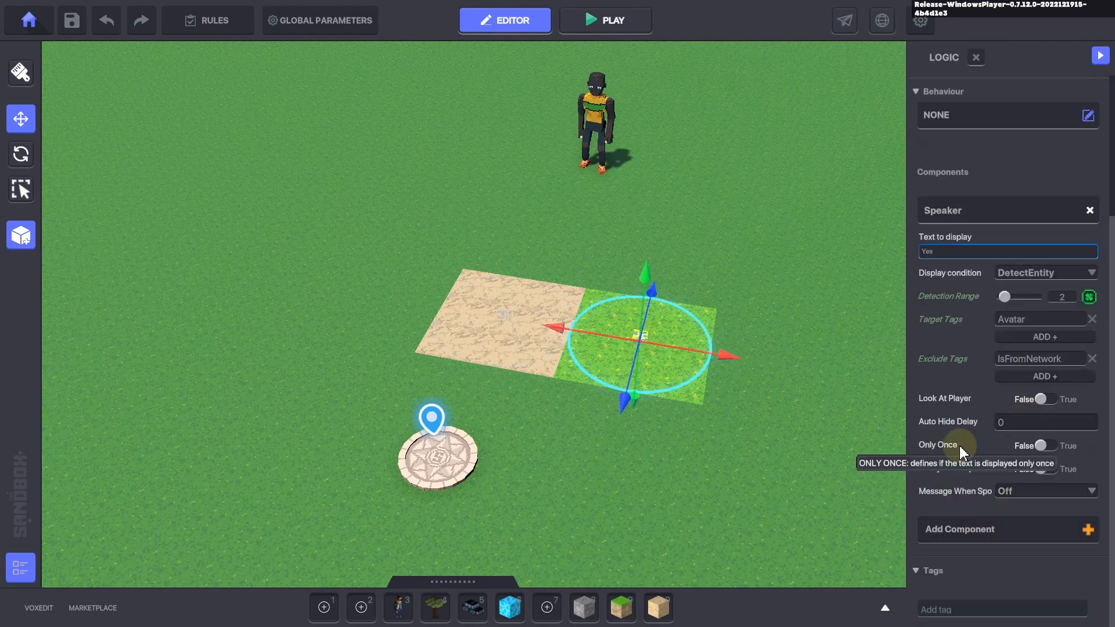
# Step: Playtest the speakers with no hide delay by moving the avatar repeatedly between the sand and grass patches
pyautogui.hotkey('ctrl', 'p')
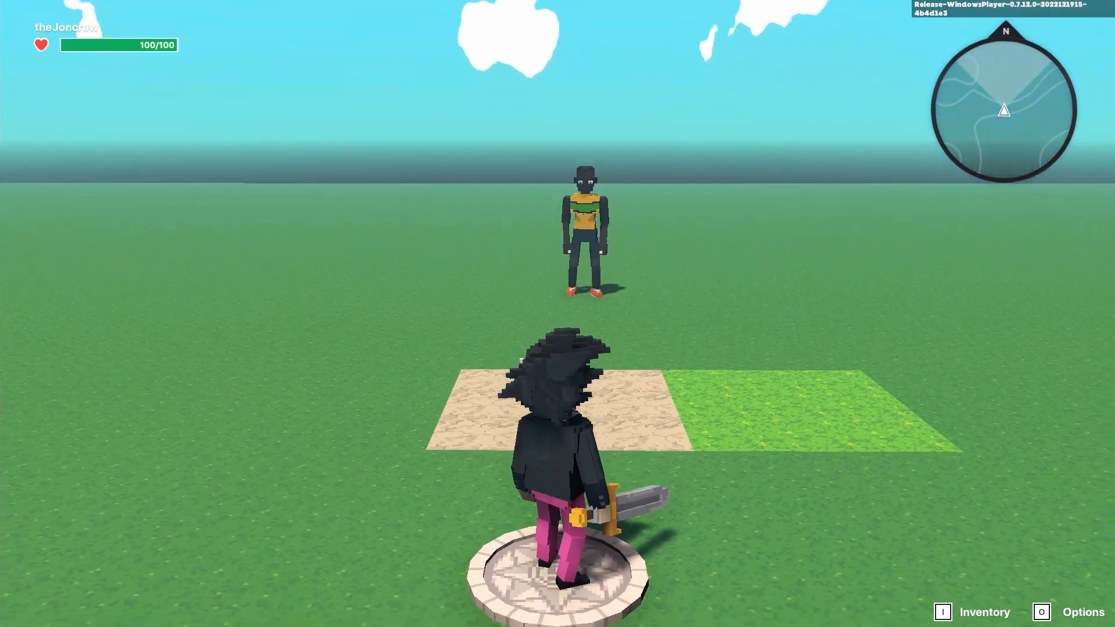
pyautogui.press('w')
pyautogui.press('d')
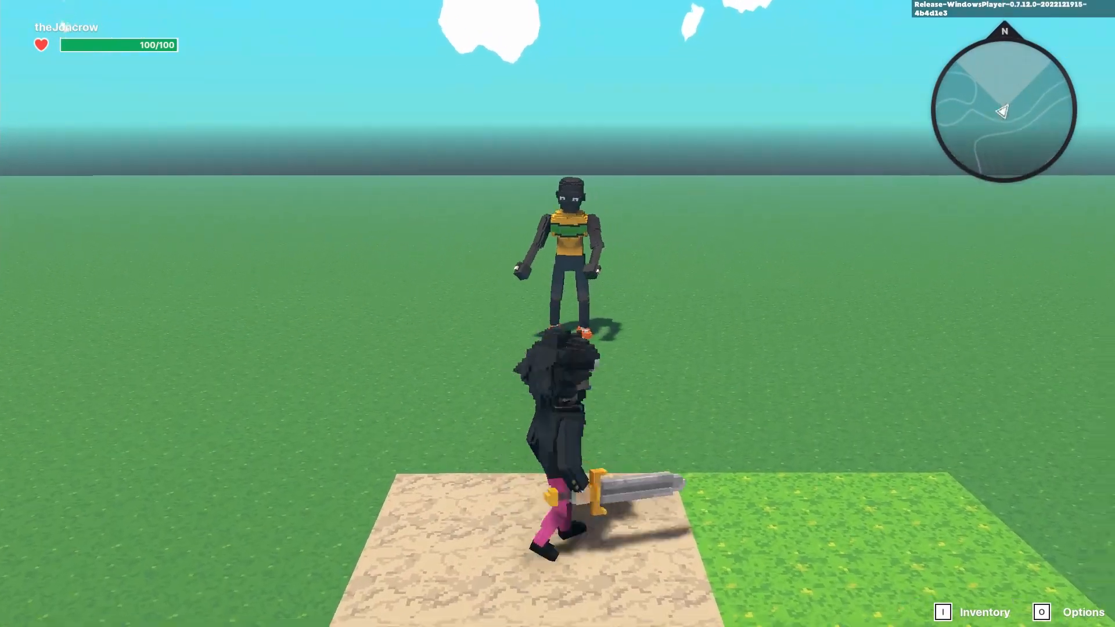
pyautogui.press('a')
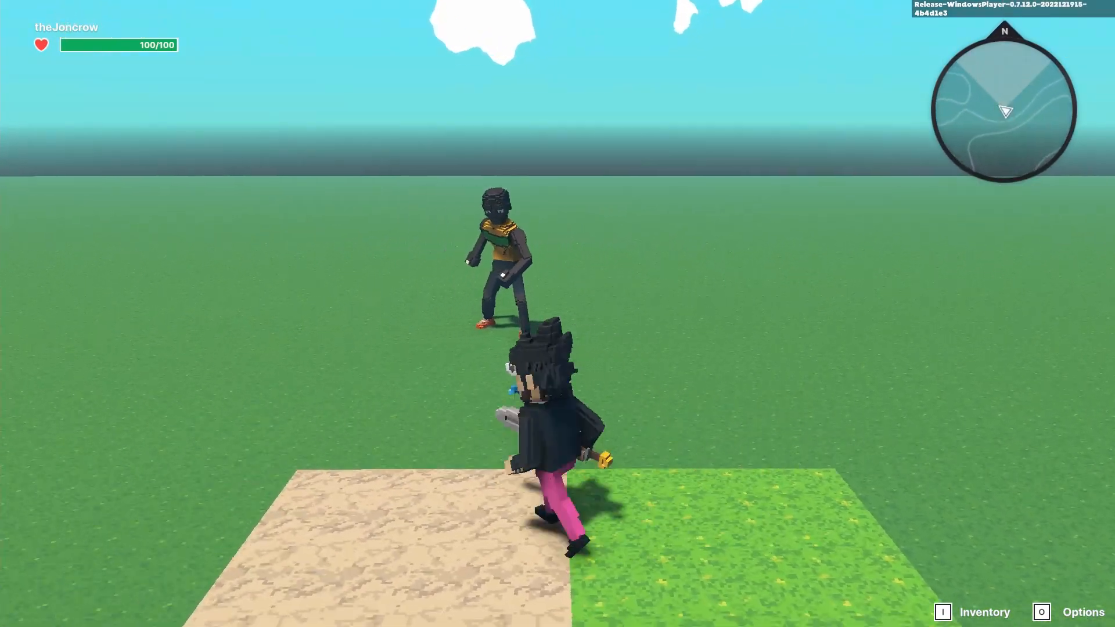
pyautogui.press('d')
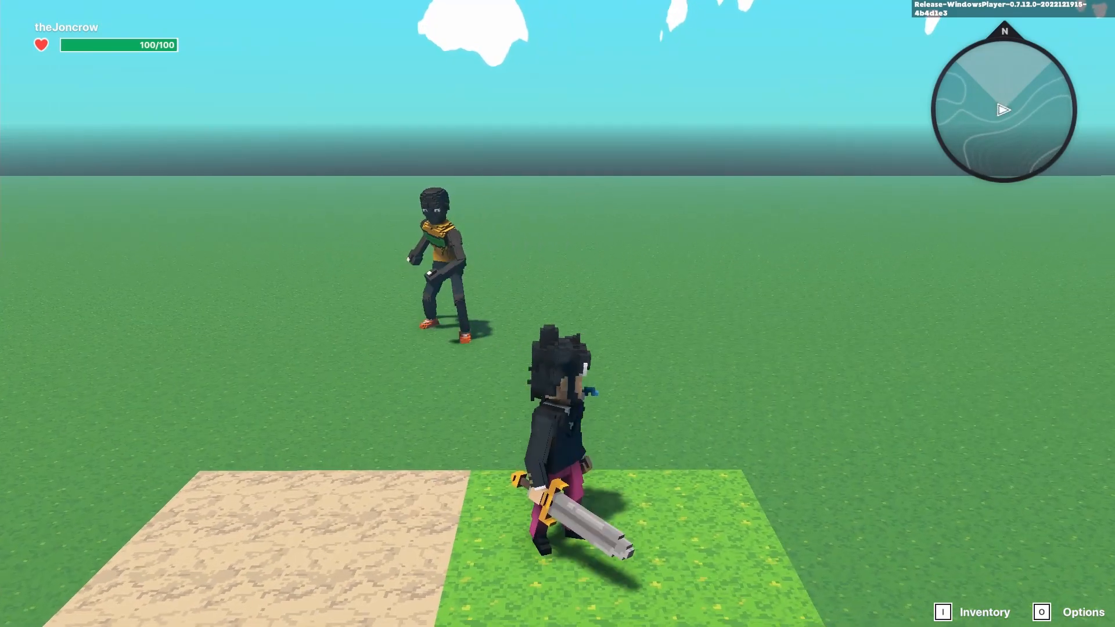
pyautogui.press('w')
pyautogui.press('d')
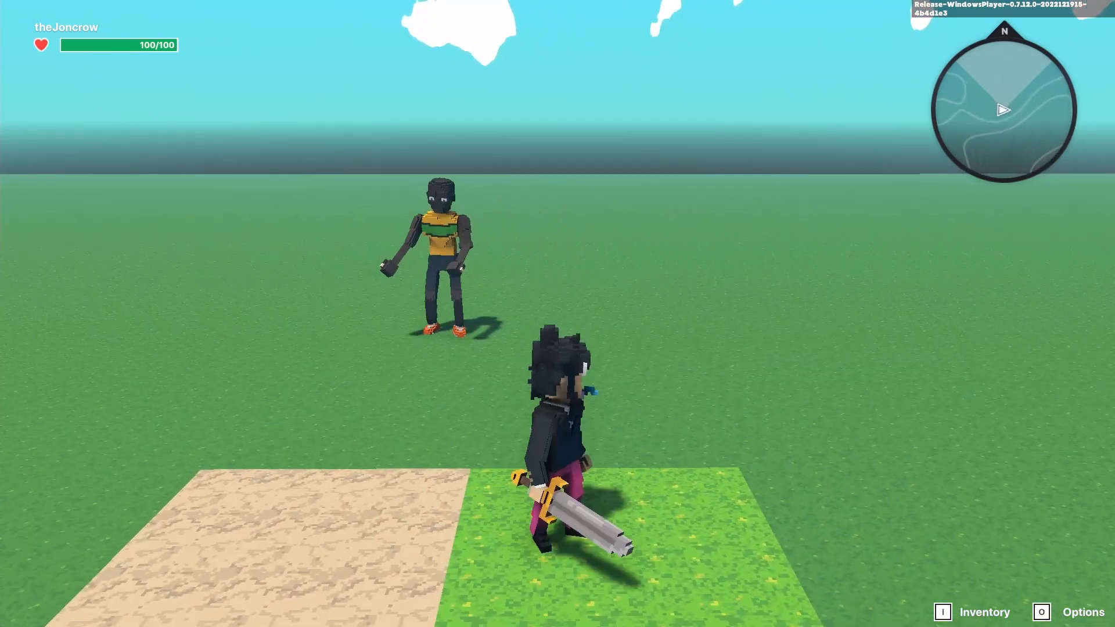
pyautogui.press('a')
pyautogui.press('s')
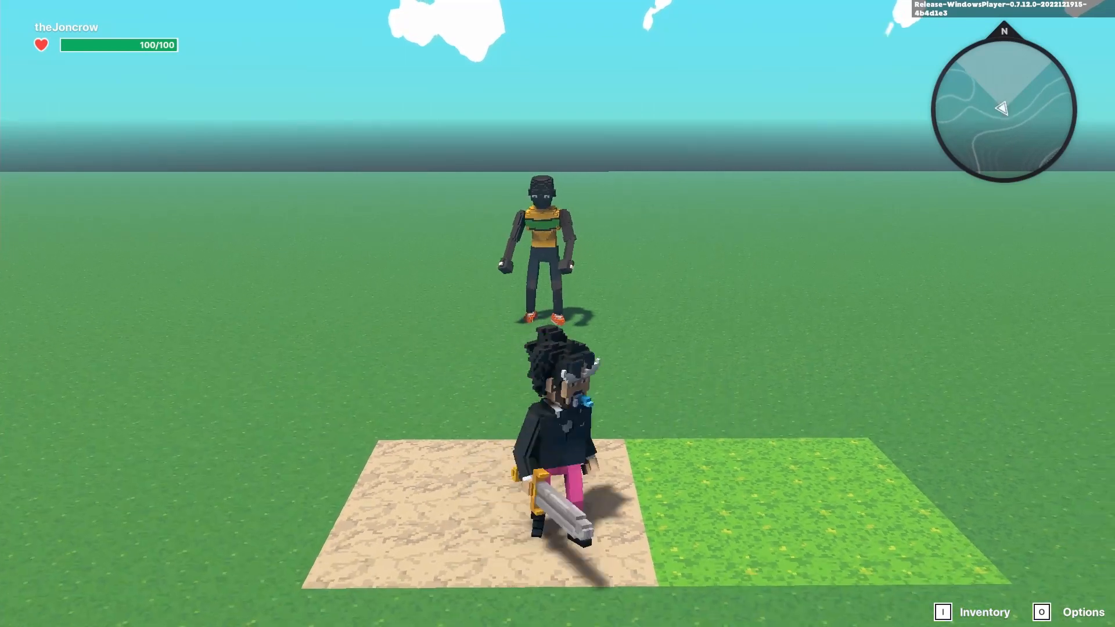
pyautogui.press('d')
pyautogui.press('w')
pyautogui.press('a')
pyautogui.press('d')
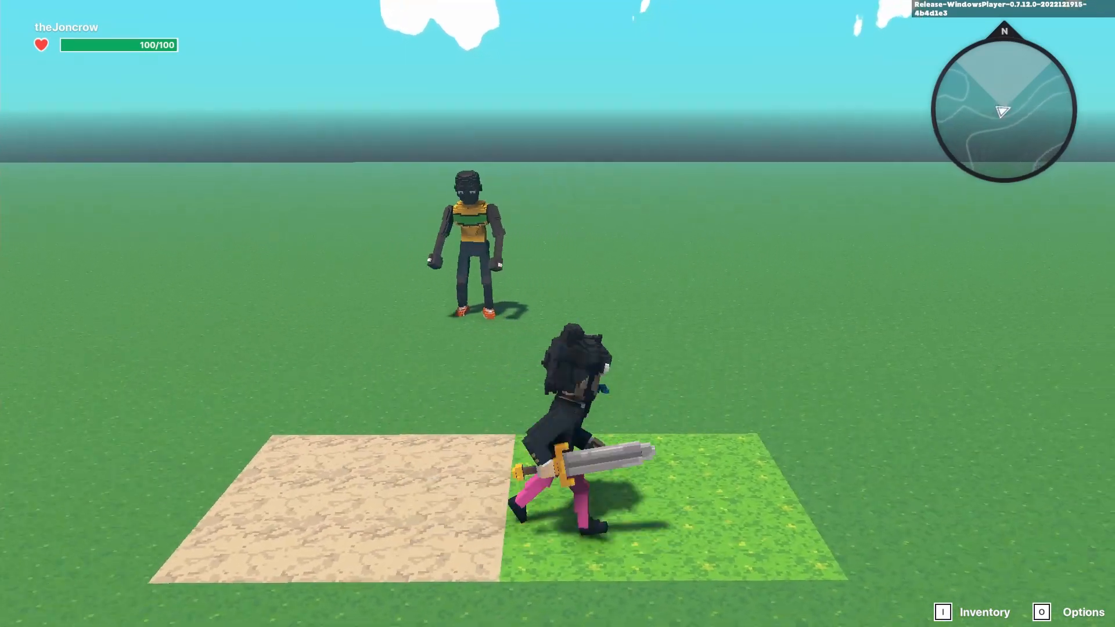
# Step: End the playtest and review the Toggle Behaviour message settings of the talking character
pyautogui.press('s')
pyautogui.press('w')
pyautogui.press('Escape')
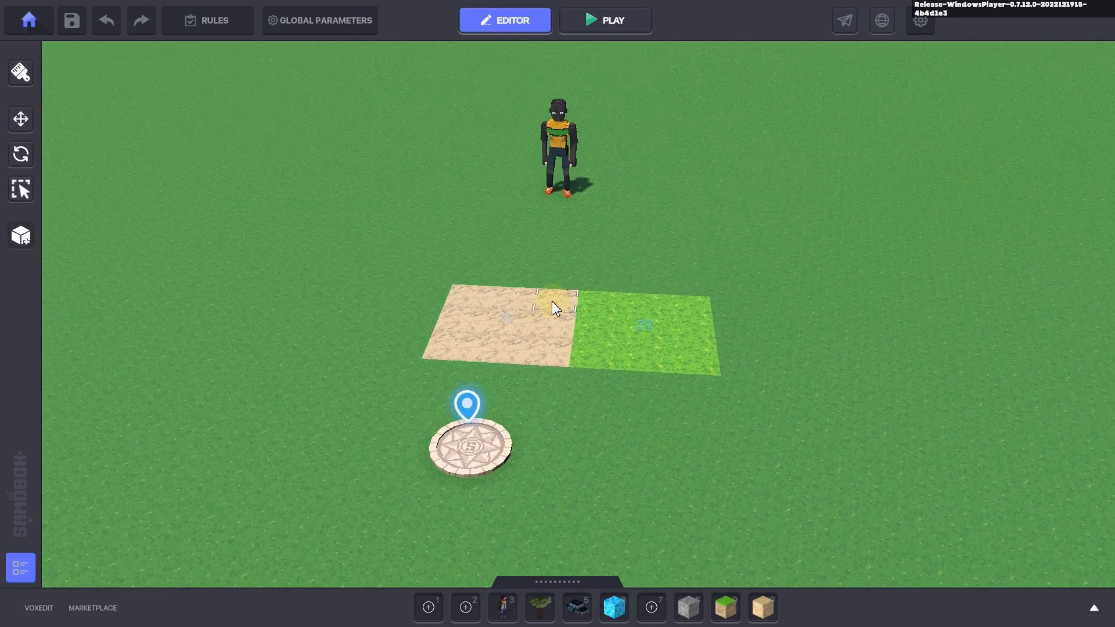
pyautogui.click(550, 141)
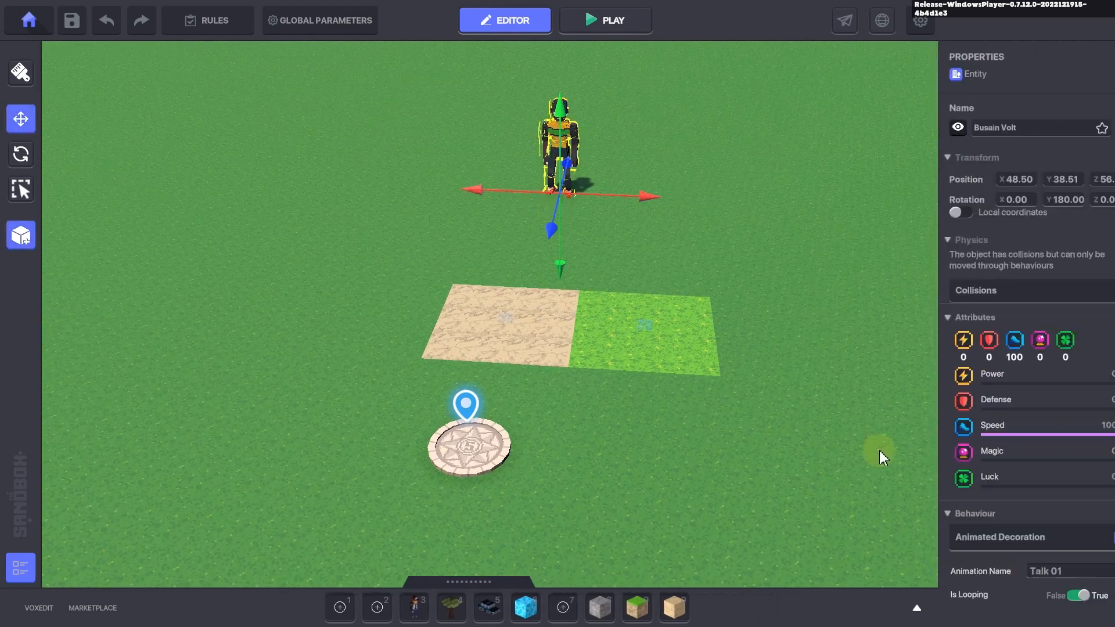
pyautogui.scroll(-5, 970, 485)
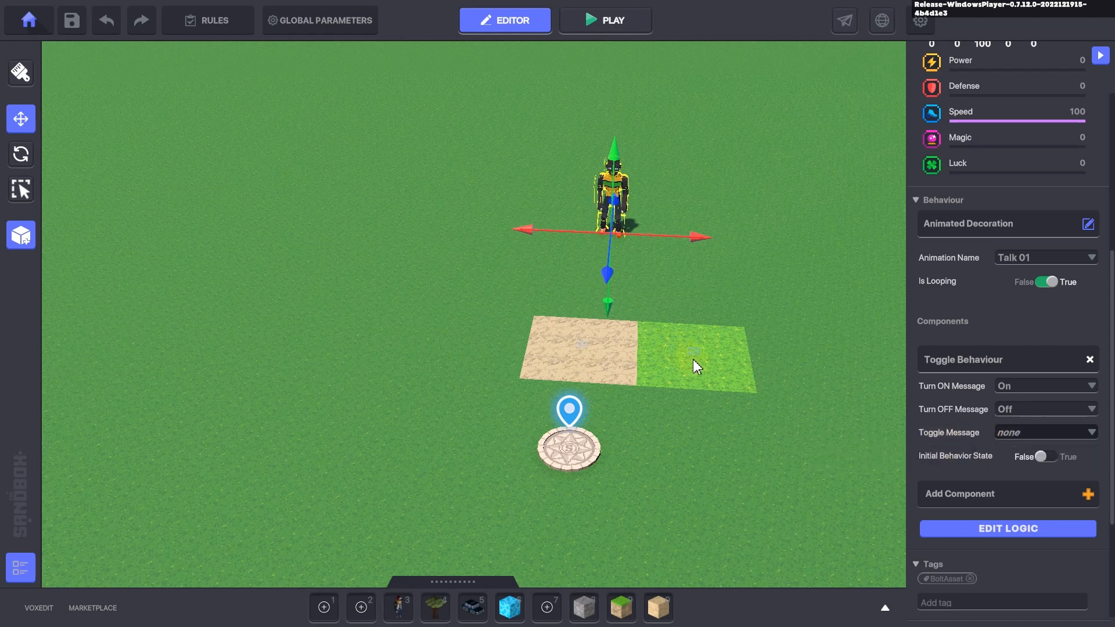
pyautogui.click(683, 394)
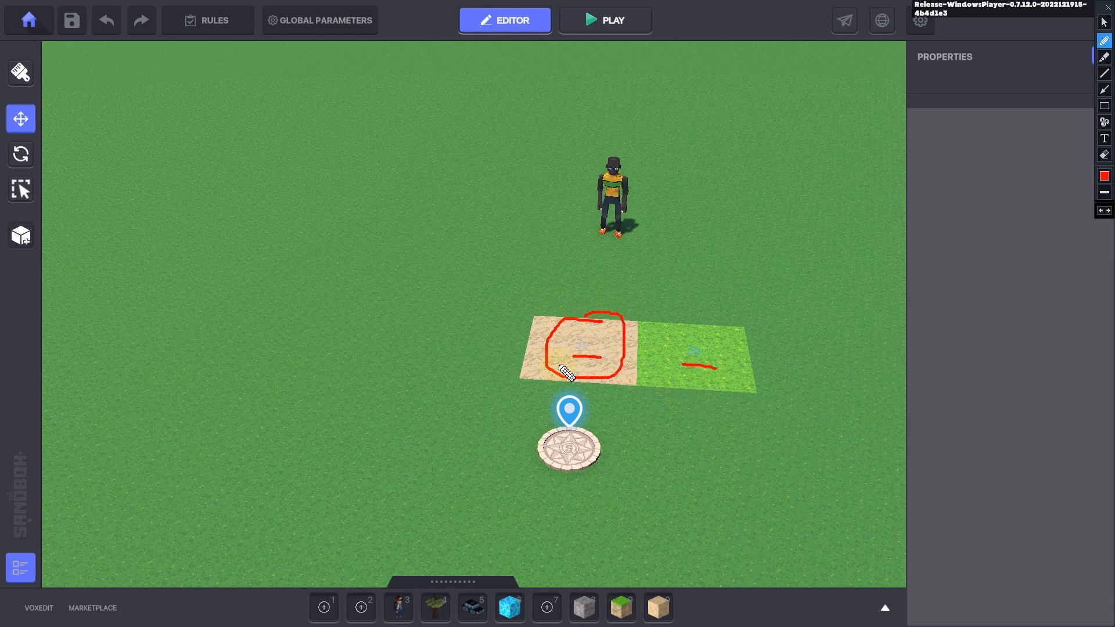
pyautogui.press('Escape')
pyautogui.click(587, 344)
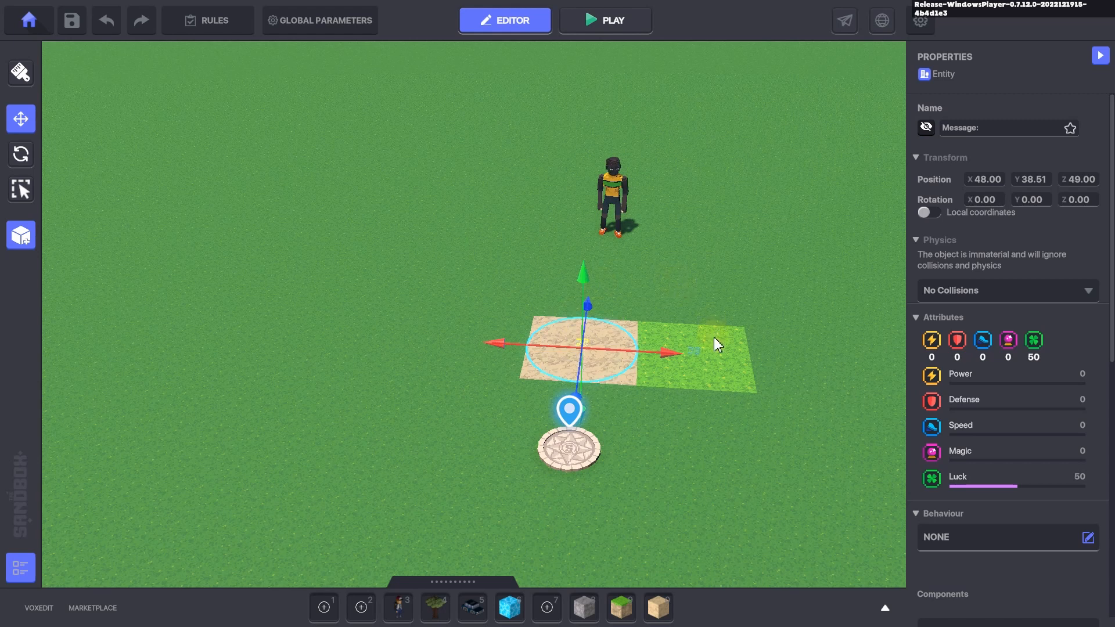
pyautogui.hotkey('ctrl', 'alt', 'd')
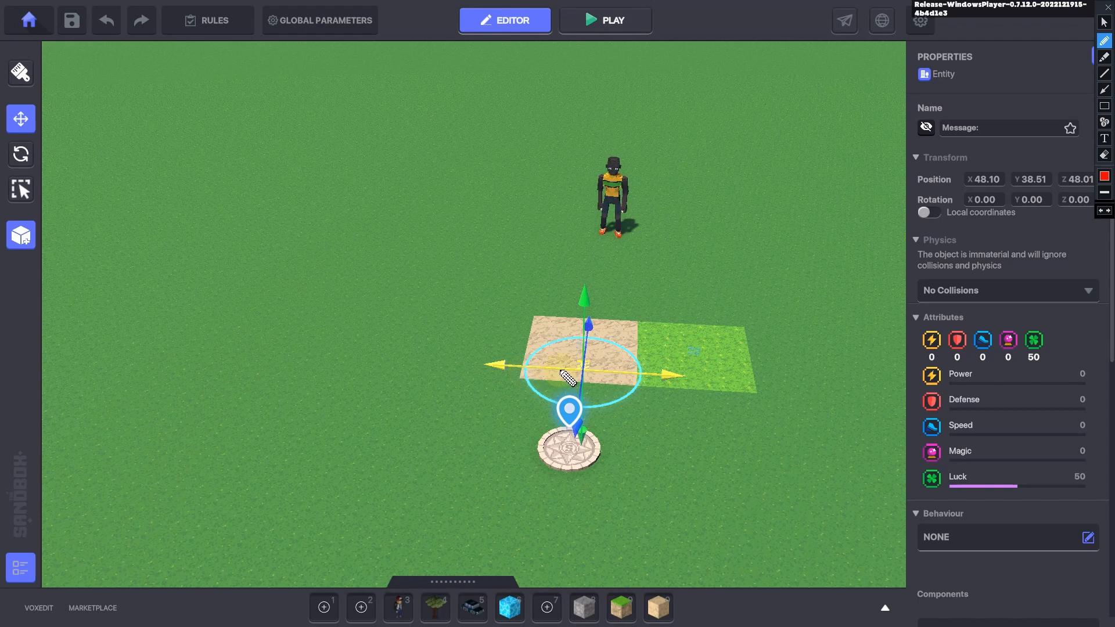
pyautogui.press('Escape')
pyautogui.press('Escape')
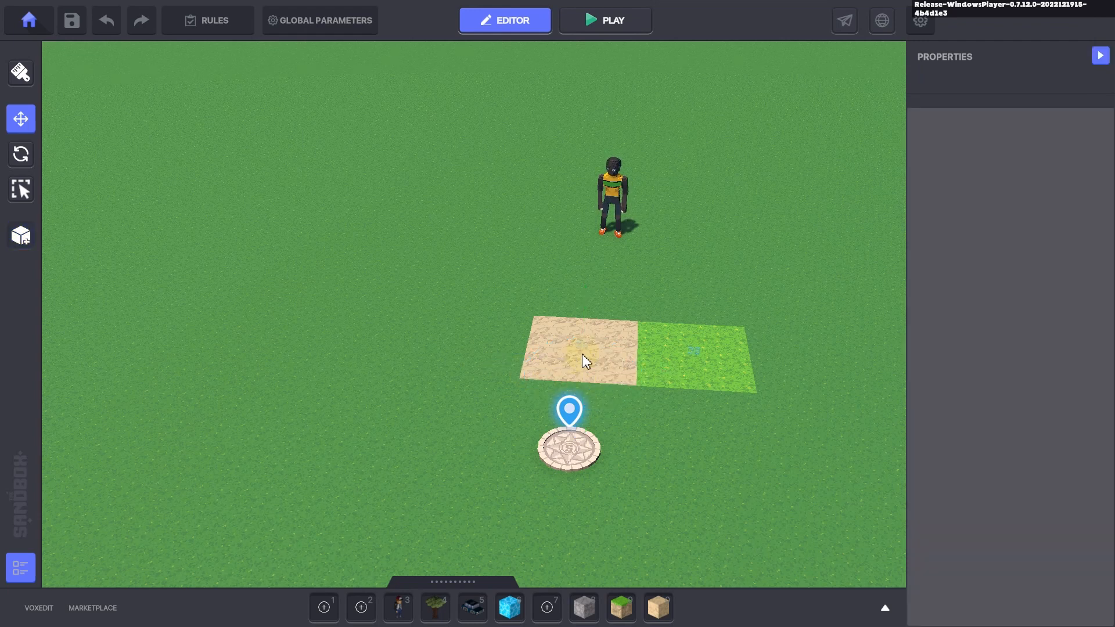
# Step: Move the avatar's spawn portal along the X axis to X 49.50, in line with the border between the patches
pyautogui.click(588, 350)
pyautogui.click(654, 408)
pyautogui.click(587, 458)
pyautogui.moveTo(657, 456); pyautogui.dragTo(724, 455)
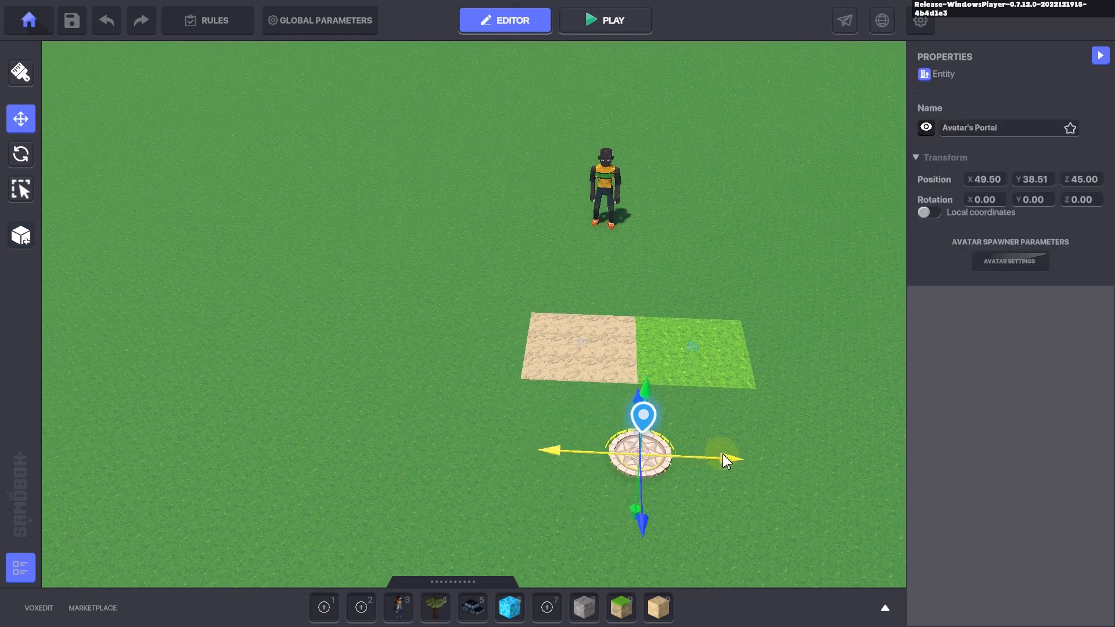
# Step: Move the talking character along the X axis to X 49.50
pyautogui.moveTo(723, 394); pyautogui.dragTo(593, 380, button='middle')
pyautogui.click(510, 187)
pyautogui.moveTo(575, 220); pyautogui.dragTo(617, 224)
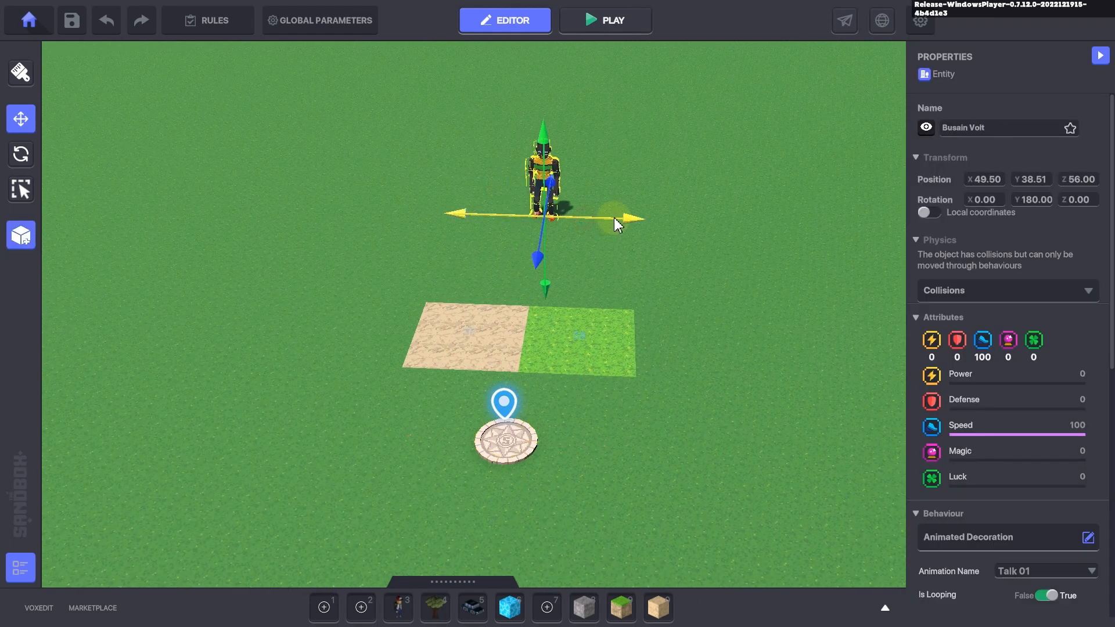
# Step: Add a Health component to the speaker on the sand patch
pyautogui.scroll(3, 615, 316)
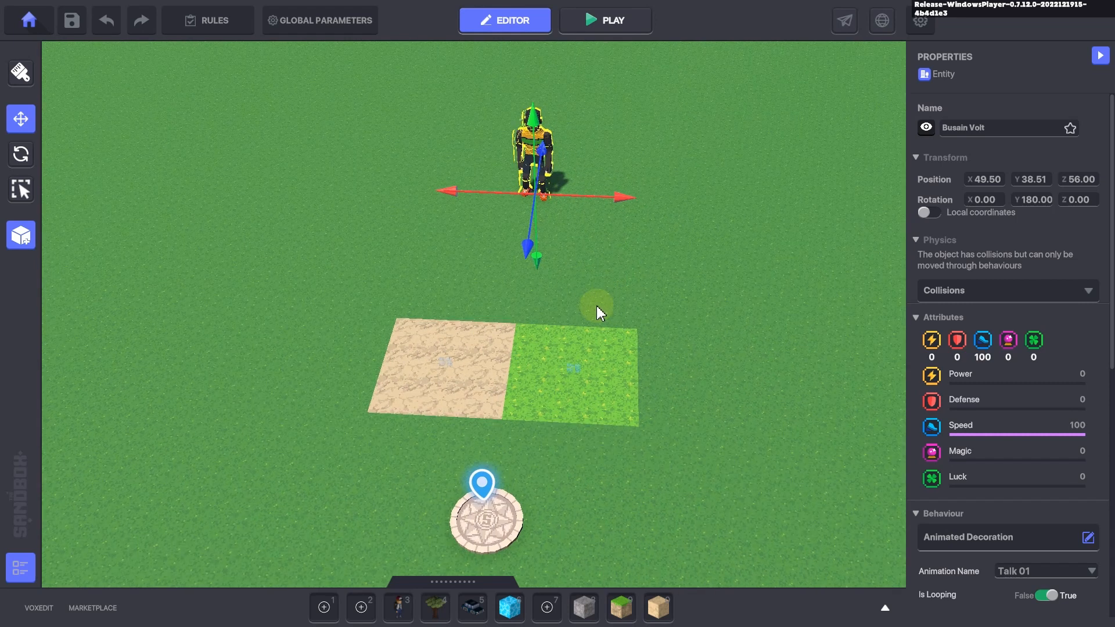
pyautogui.click(446, 364)
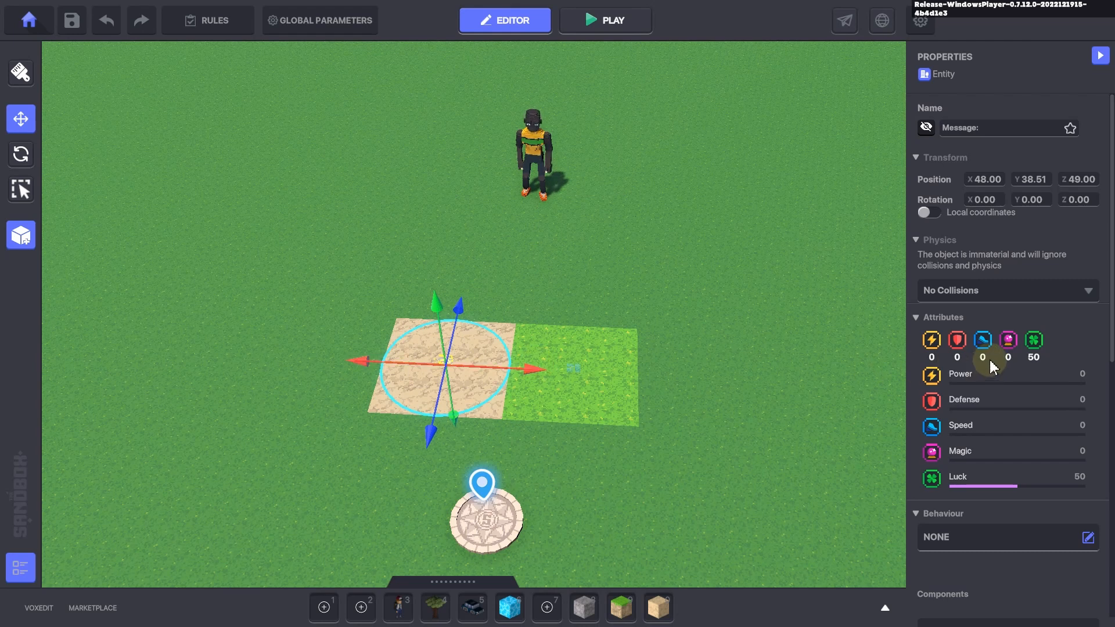
pyautogui.scroll(-5, 986, 339)
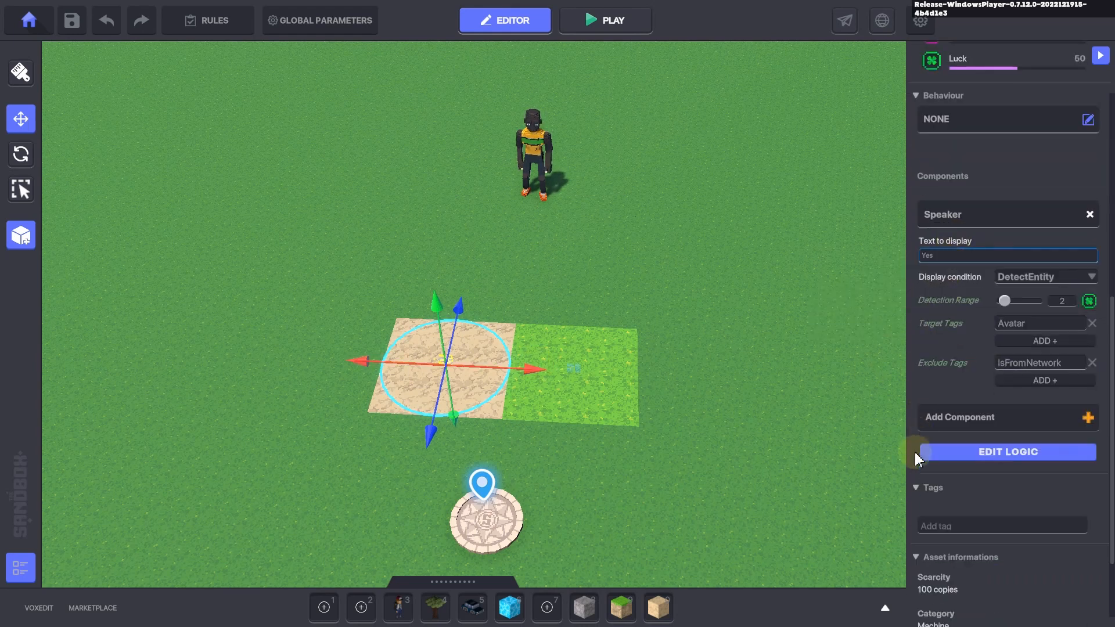
pyautogui.click(969, 430)
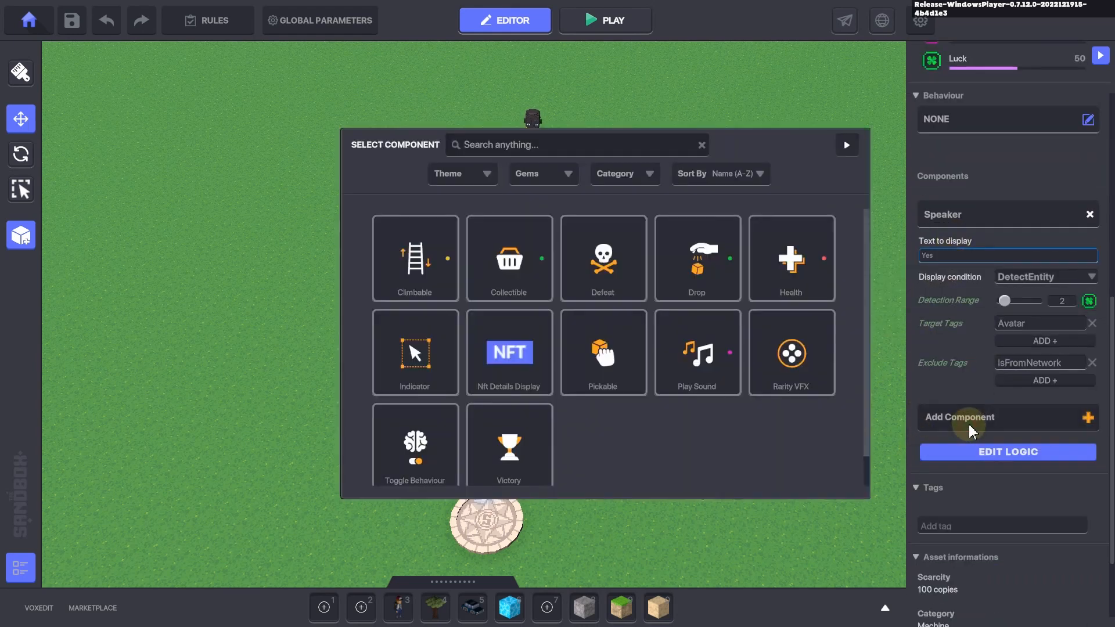
pyautogui.click(801, 268)
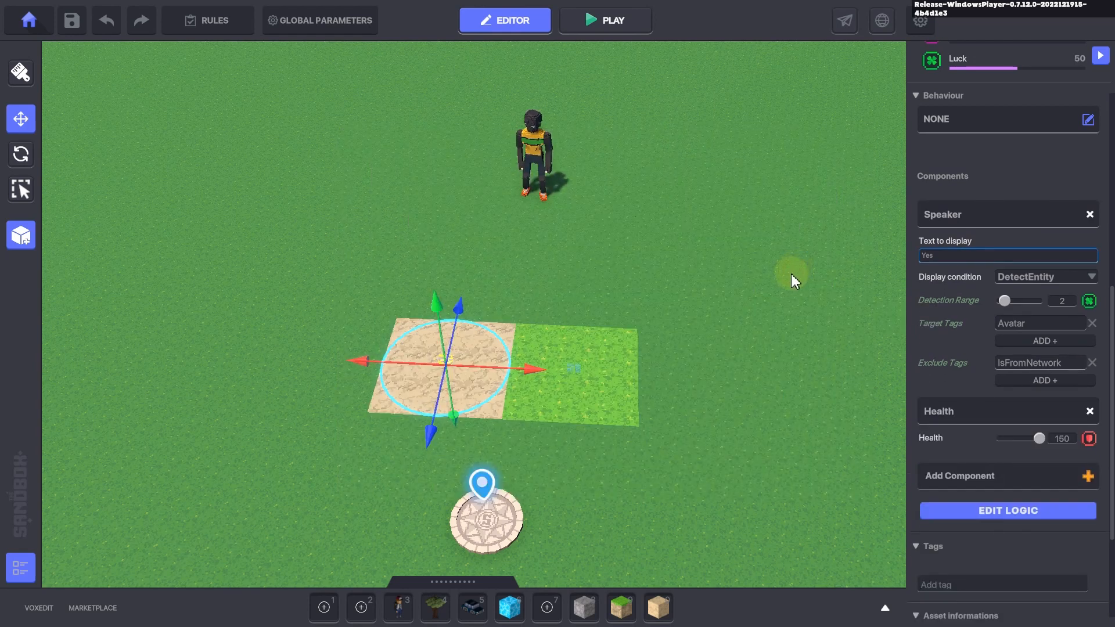
# Step: Add a Drop component to the sand-patch speaker and set its Drop Amount to 1
pyautogui.click(969, 477)
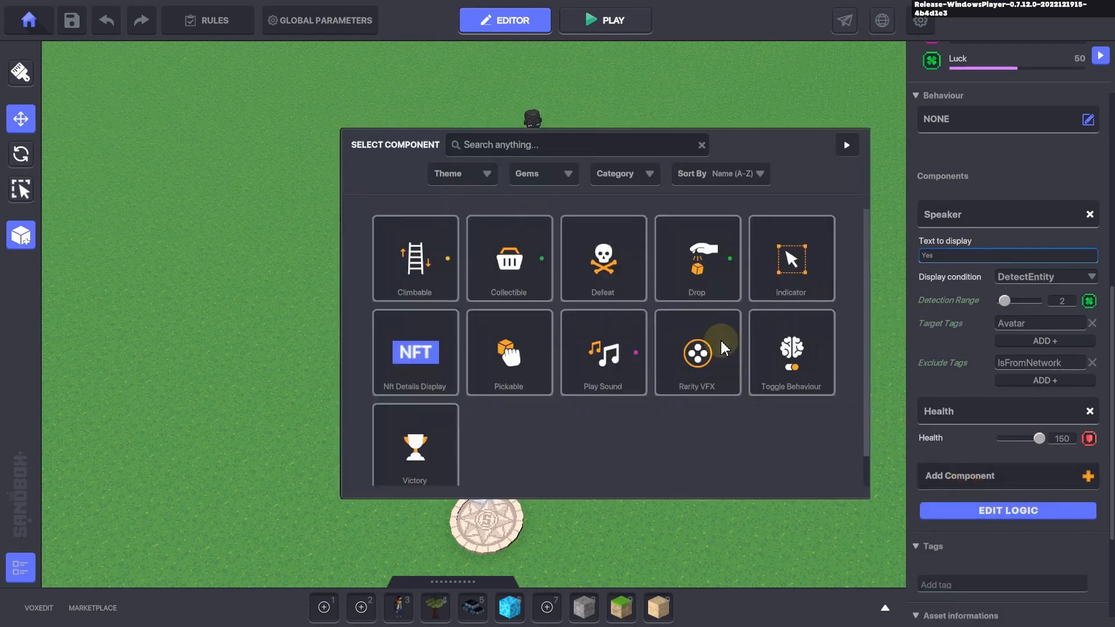
pyautogui.click(702, 278)
pyautogui.scroll(-3, 936, 401)
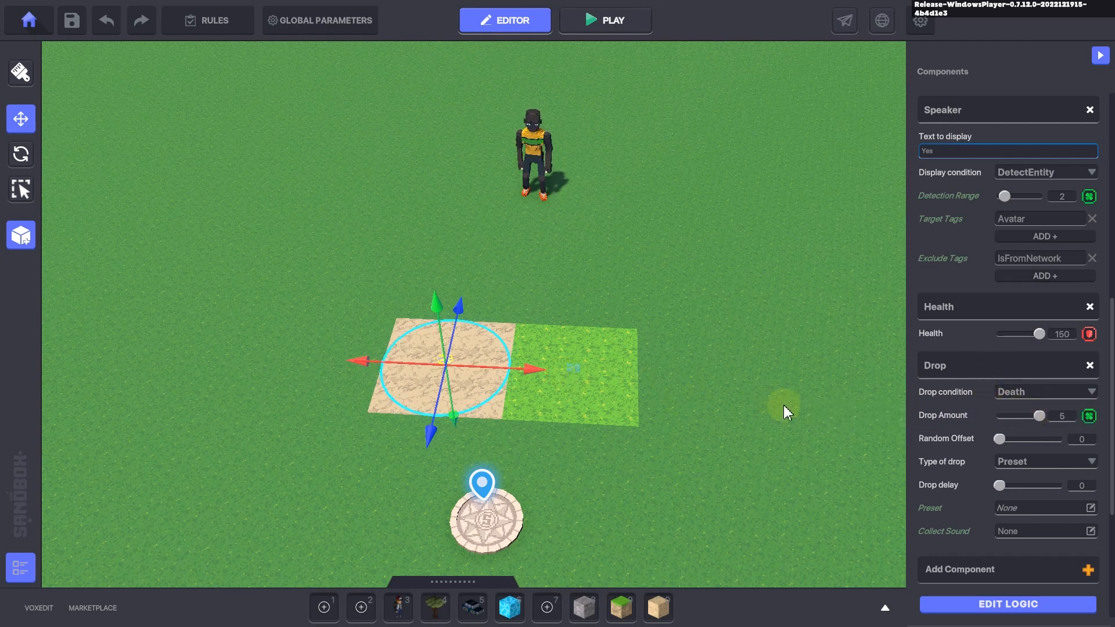
pyautogui.scroll(6, 984, 323)
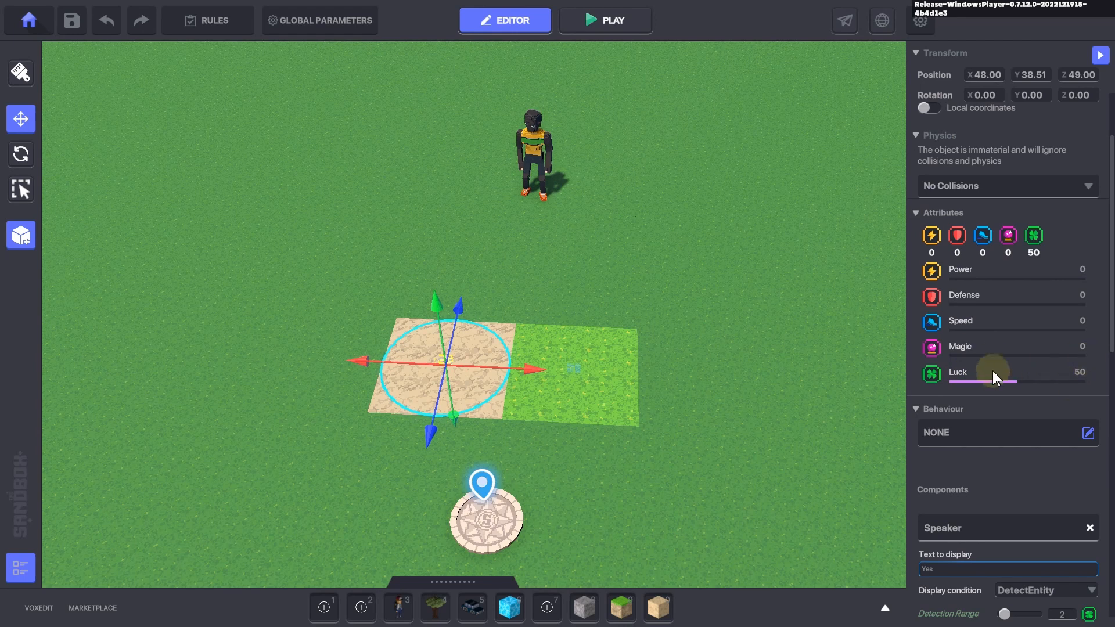
pyautogui.scroll(-5, 999, 378)
pyautogui.scroll(-2, 1003, 392)
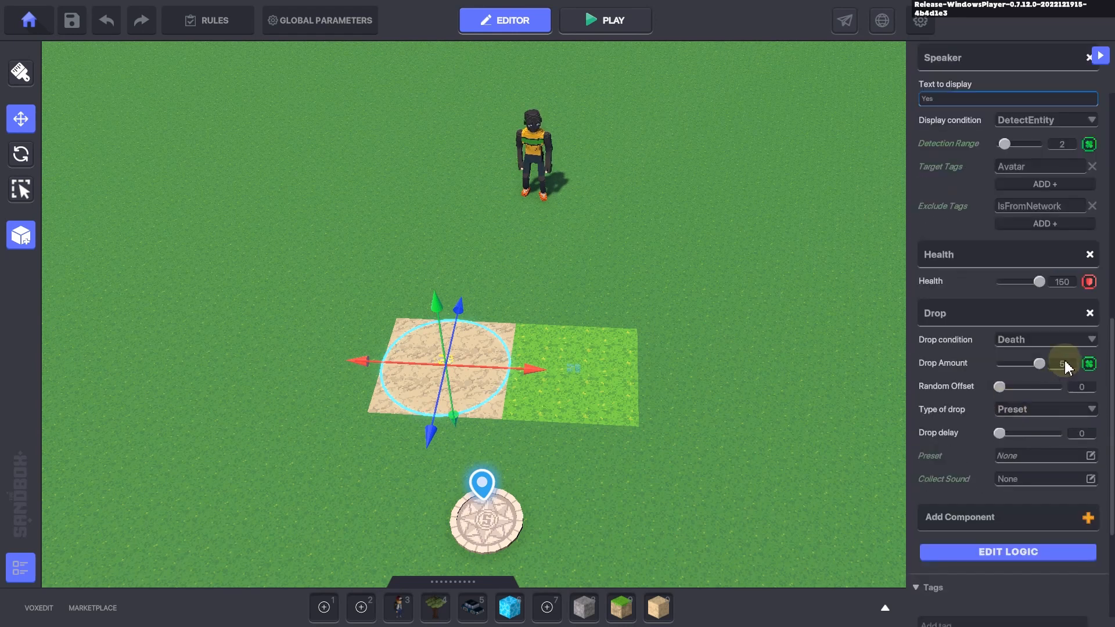
pyautogui.moveTo(1041, 365); pyautogui.dragTo(1008, 365)
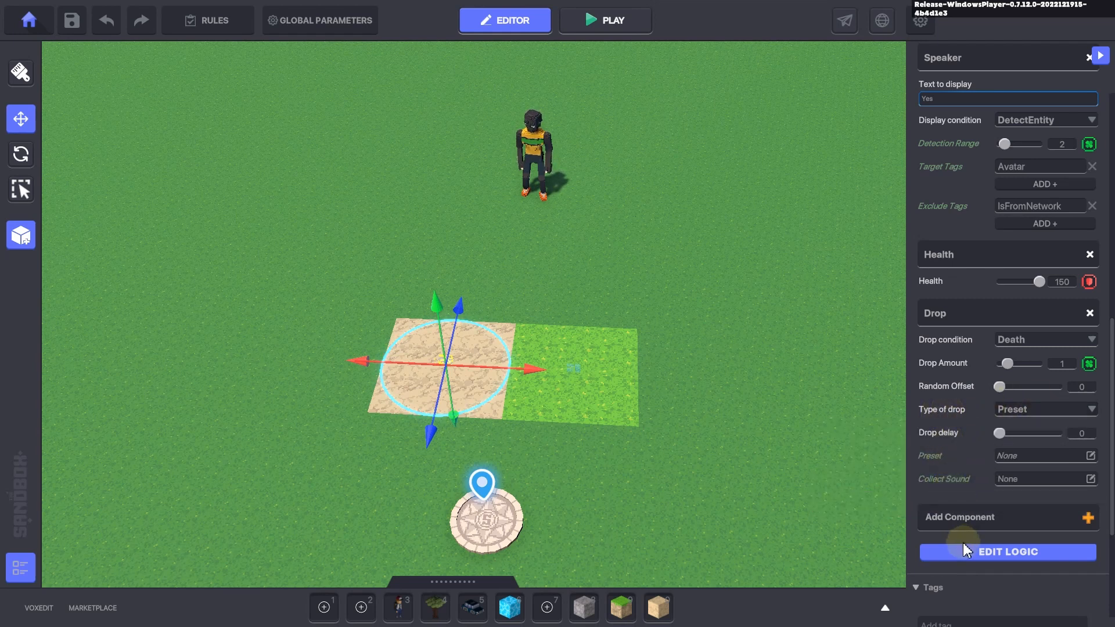
# Step: Tag the sand-patch speaker as OnAsset
pyautogui.scroll(-3, 941, 491)
pyautogui.scroll(-1, 981, 476)
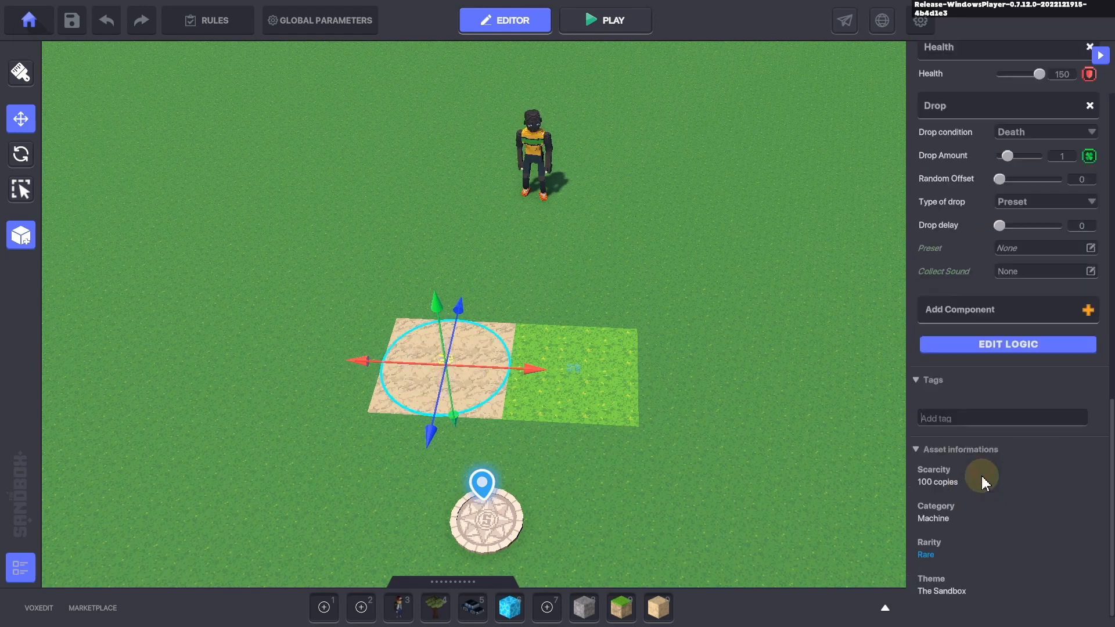
pyautogui.write('OnAsset')
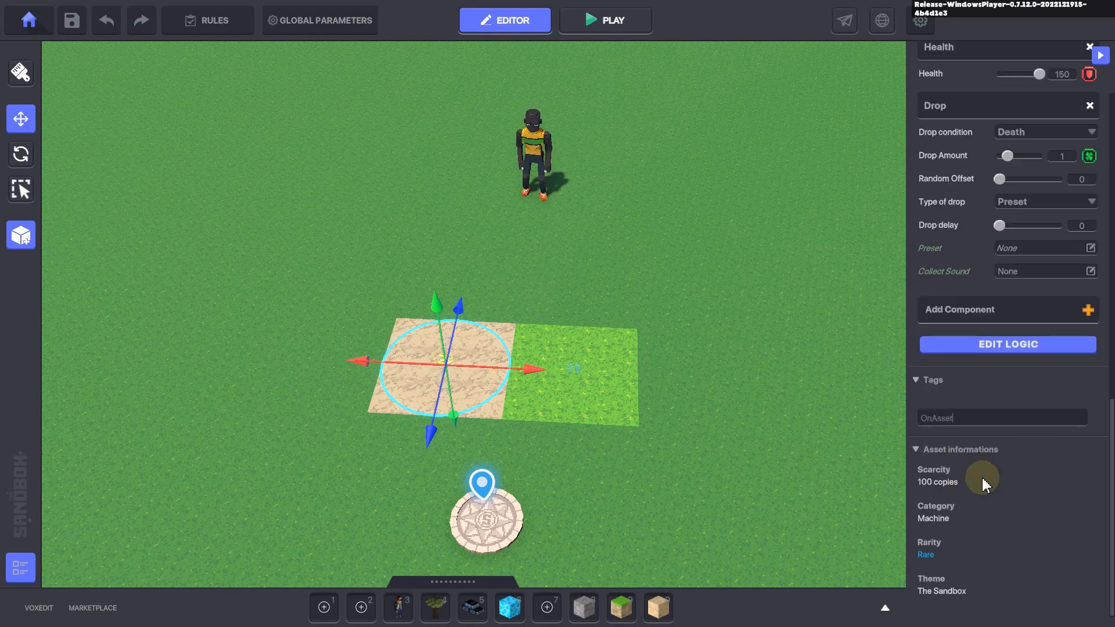
pyautogui.press('Return')
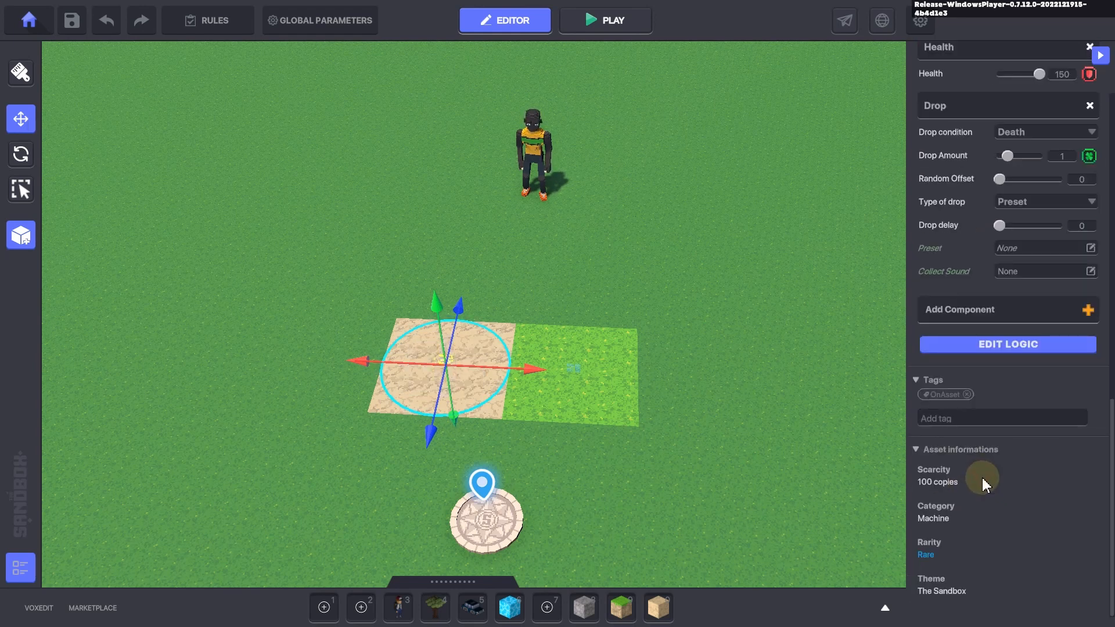
# Step: Select the speaker on the grass patch and tag it as OffAsset
pyautogui.click(573, 375)
pyautogui.click(1008, 420)
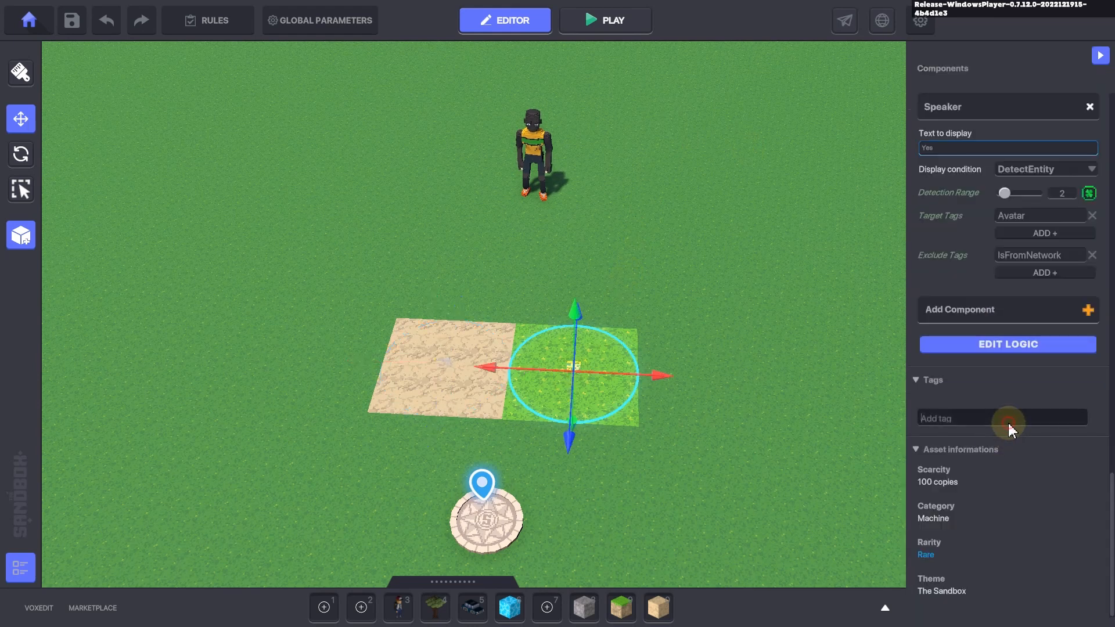
pyautogui.write('OffAsse')
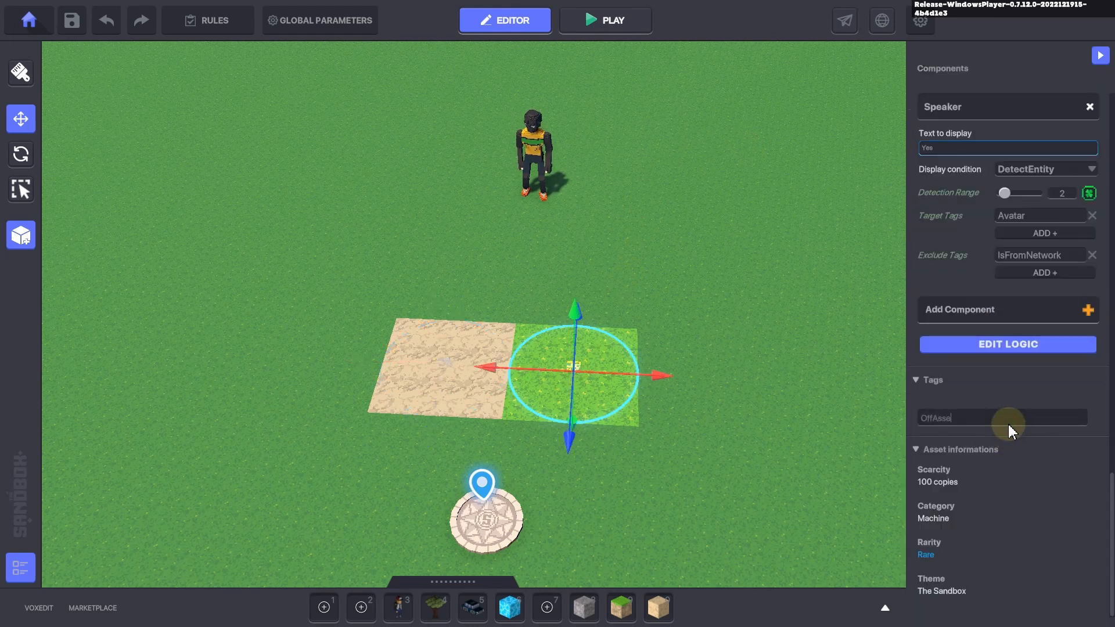
pyautogui.write('t')
pyautogui.press('Return')
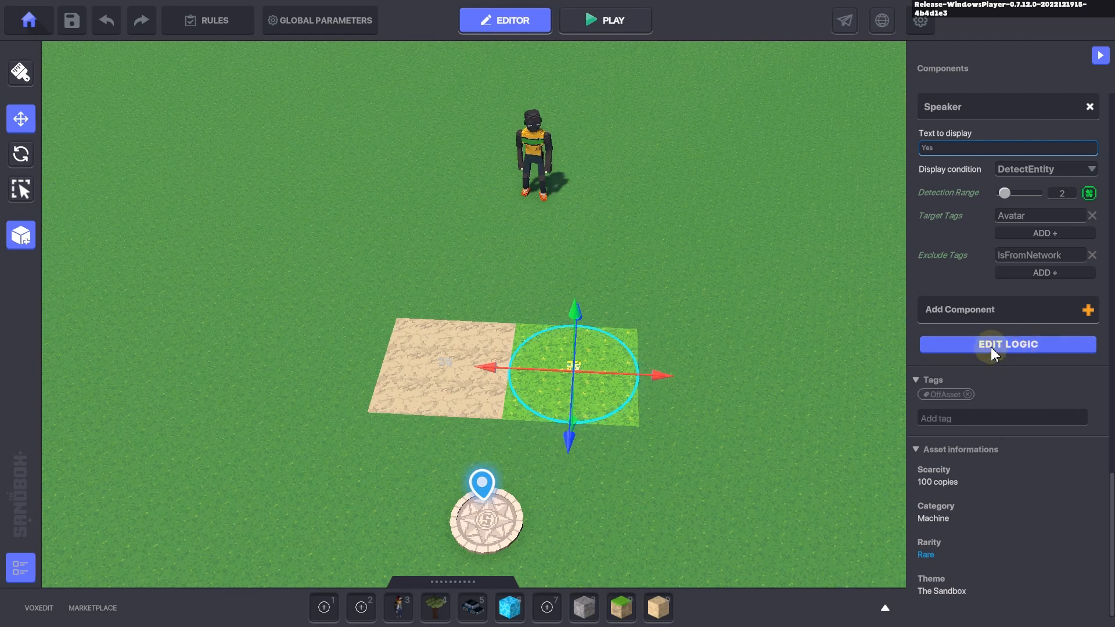
# Step: Add a Health component and a Drop component to the grass-patch speaker
pyautogui.click(988, 310)
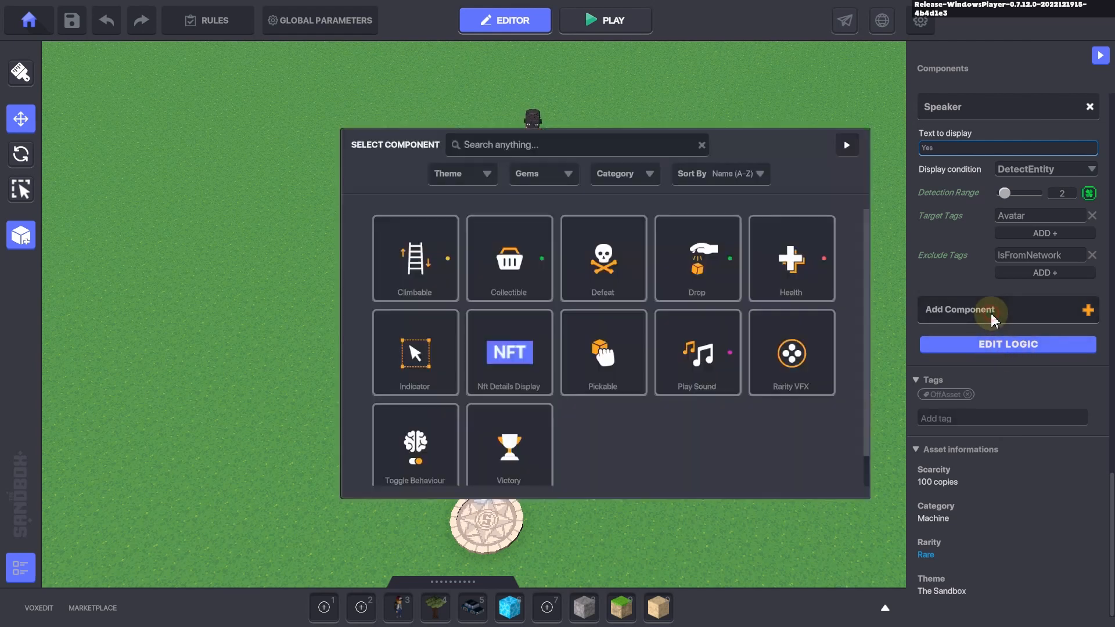
pyautogui.click(782, 255)
pyautogui.click(986, 370)
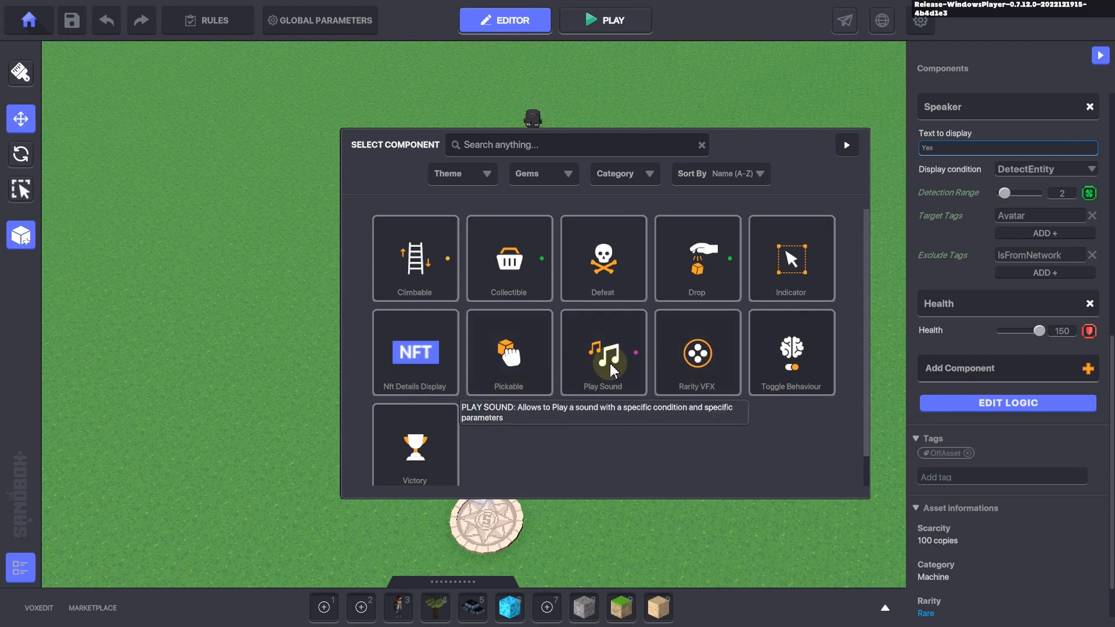
pyautogui.click(700, 260)
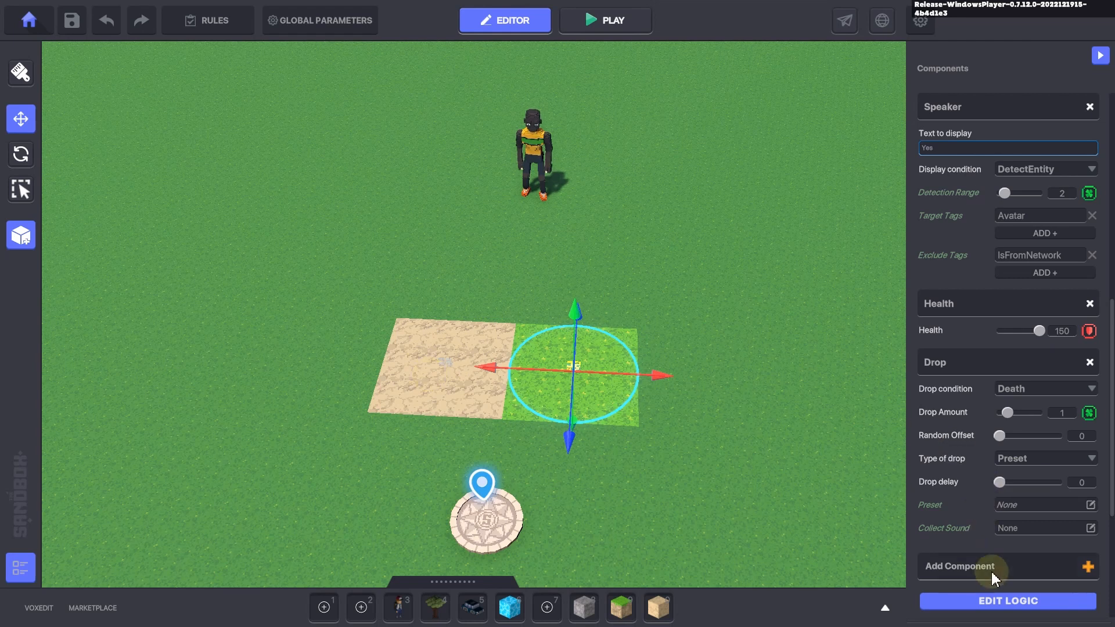
# Step: In the grass-patch speaker's logic, set the Health component's instant death message to Off and Life Bar Display to Hidden
pyautogui.click(990, 604)
pyautogui.scroll(-5, 978, 428)
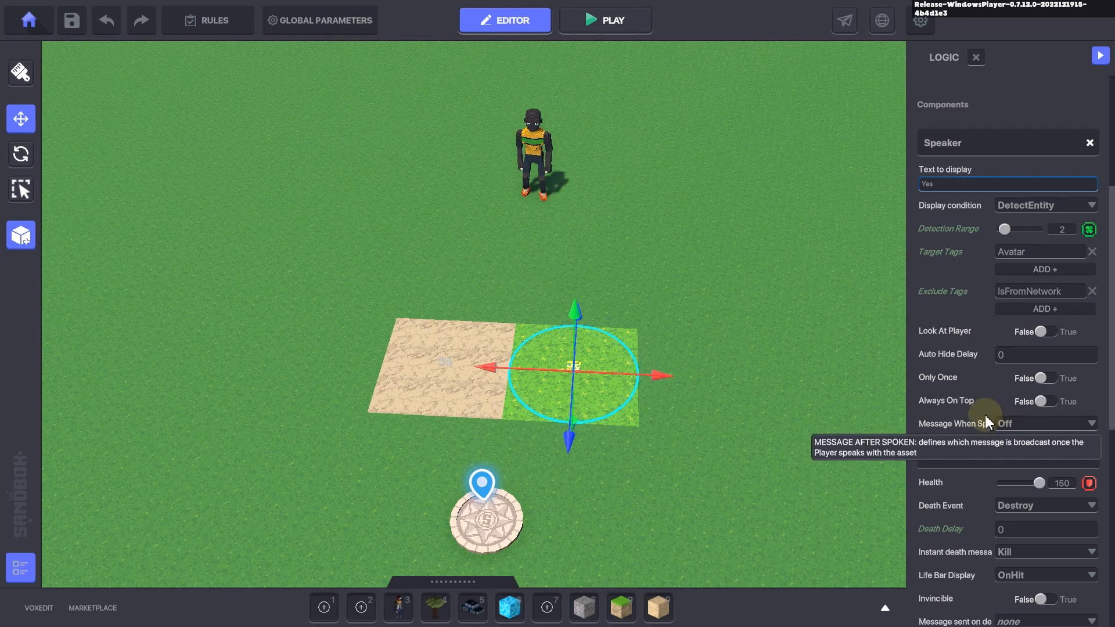
pyautogui.scroll(-3, 977, 414)
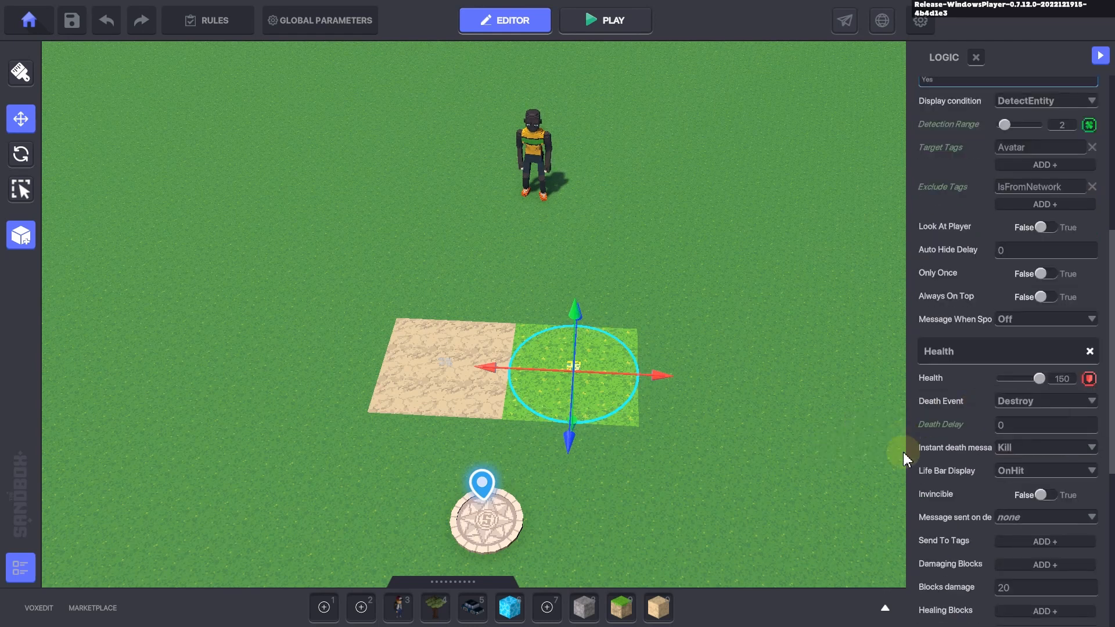
pyautogui.click(1016, 448)
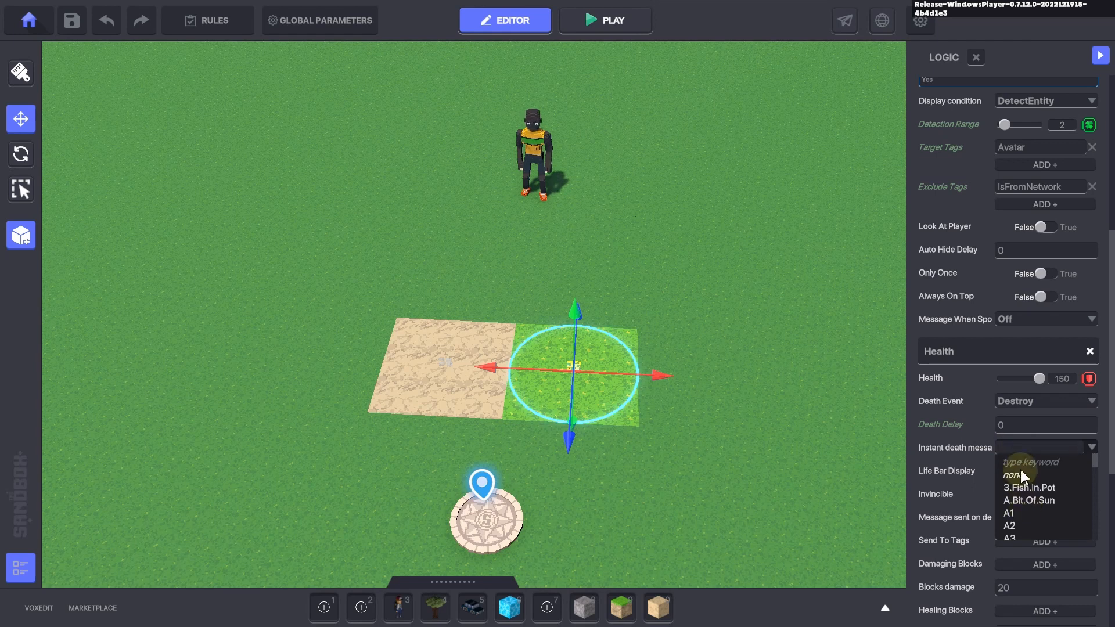
pyautogui.write('Off')
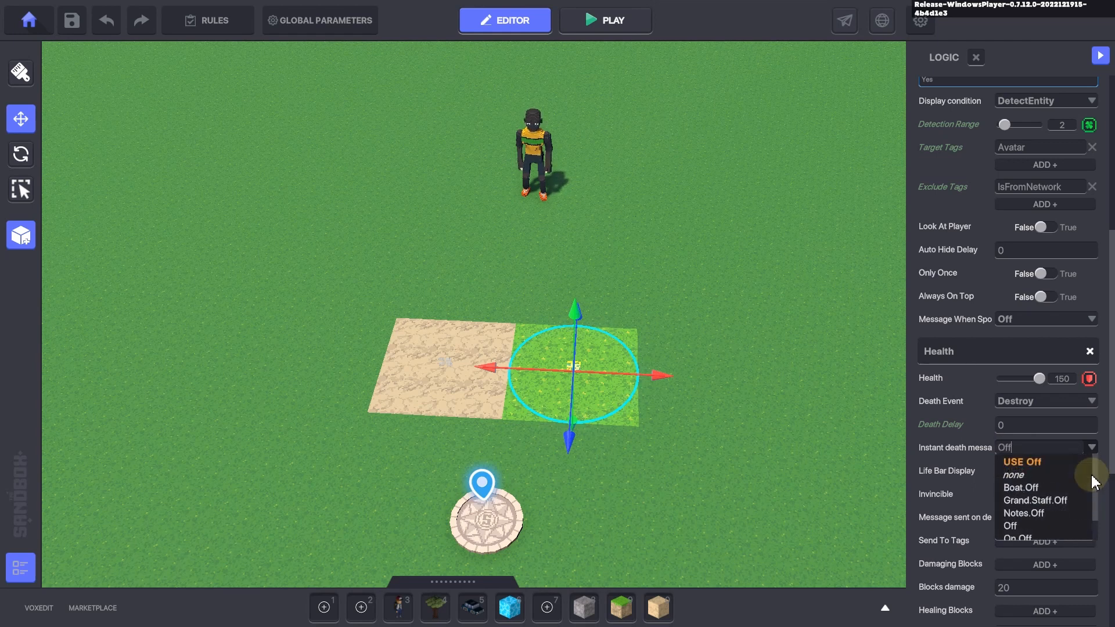
pyautogui.click(1035, 464)
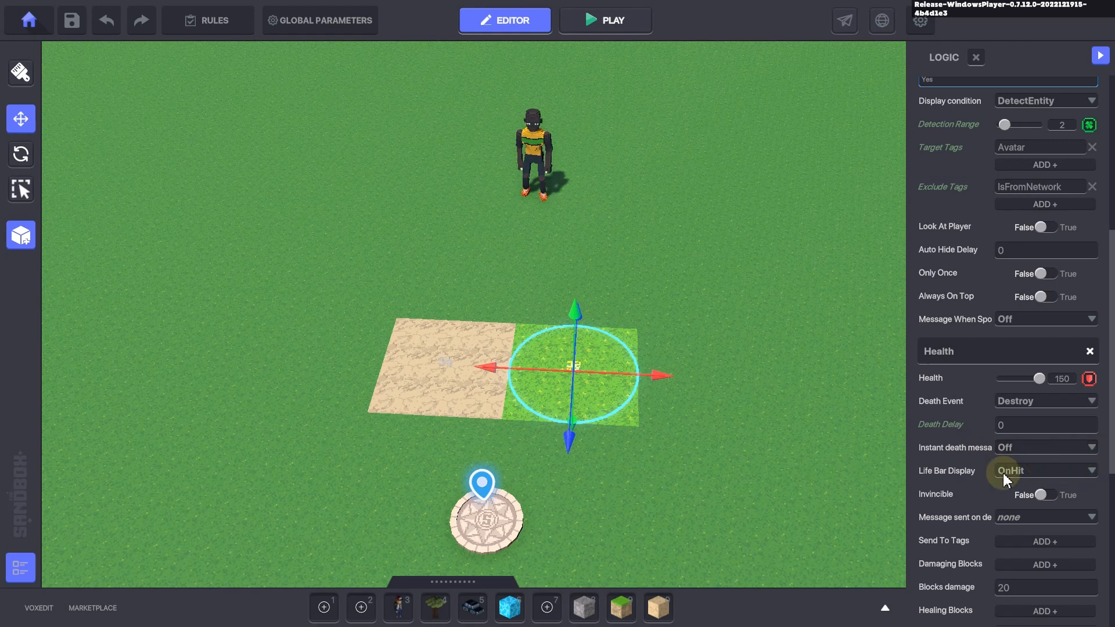
pyautogui.click(1010, 470)
pyautogui.click(1013, 499)
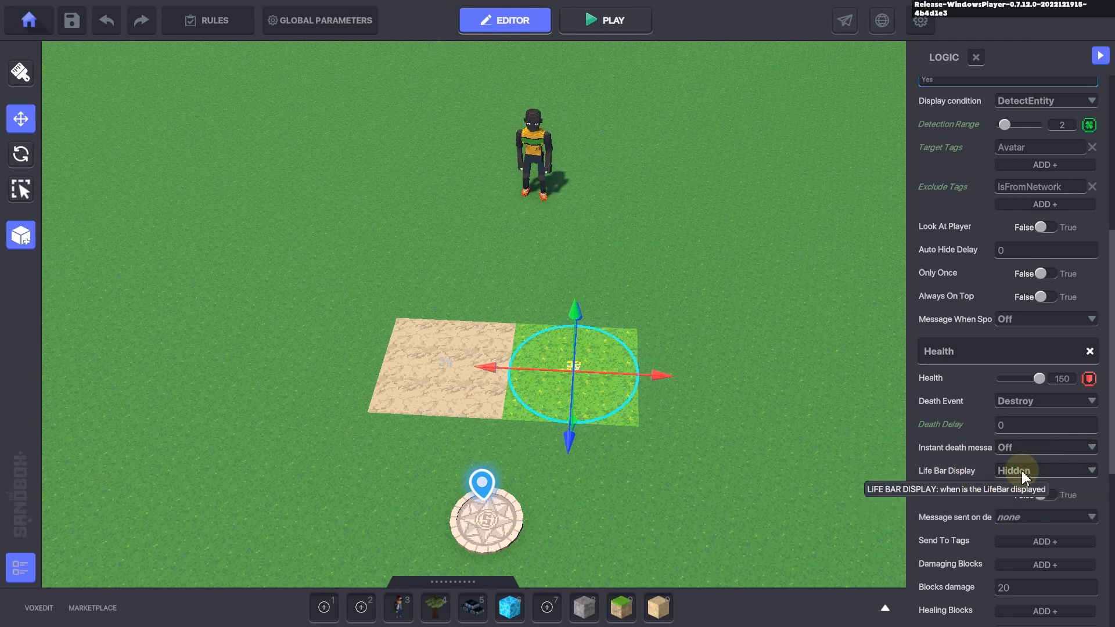
pyautogui.scroll(-1, 991, 472)
pyautogui.scroll(-1, 991, 472)
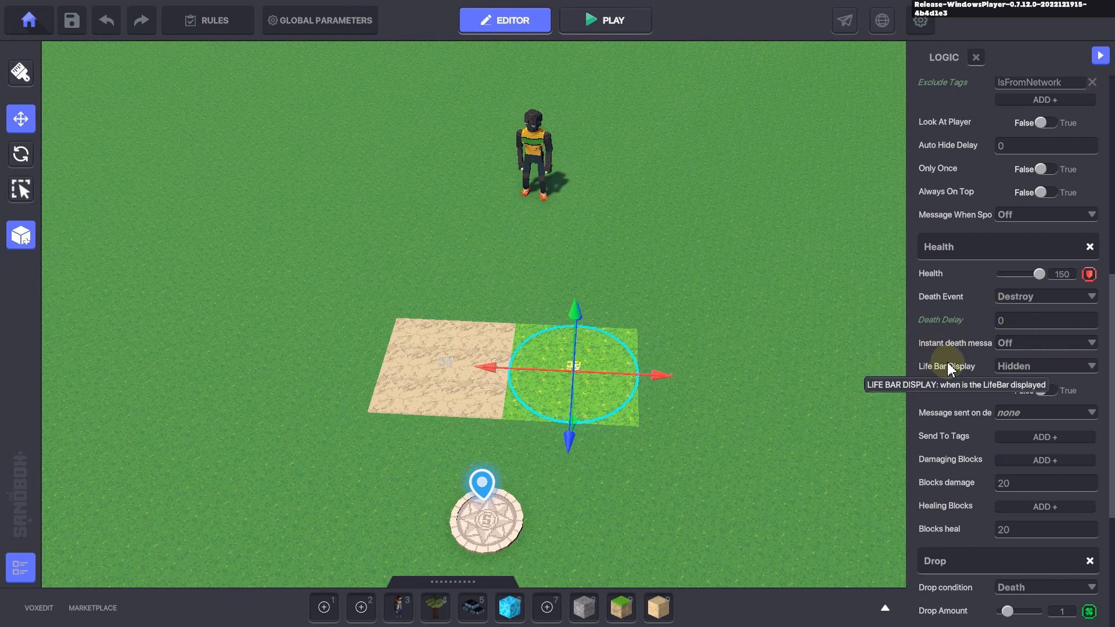
# Step: Review the Health and Drop component settings in the grass-patch speaker's logic
pyautogui.scroll(-5, 950, 369)
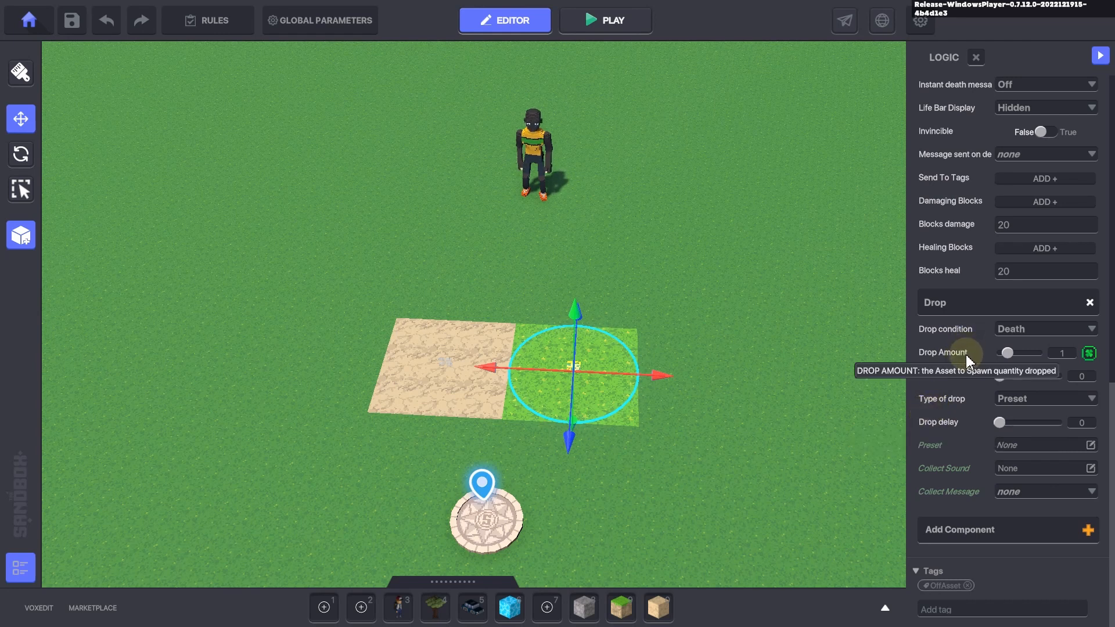
pyautogui.scroll(3, 967, 353)
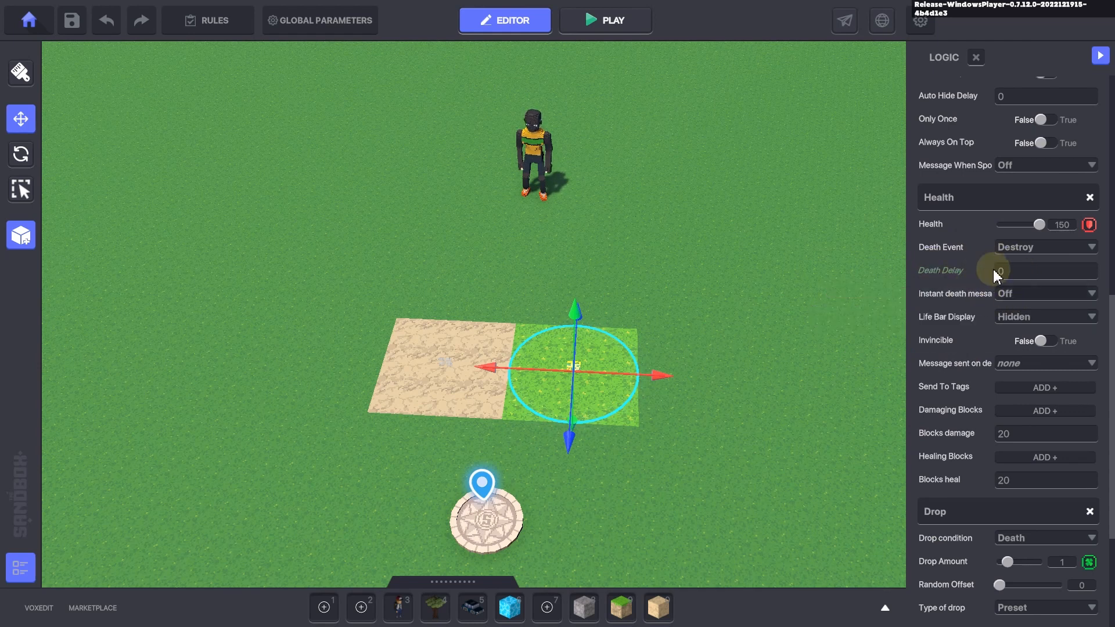
pyautogui.scroll(-3, 953, 366)
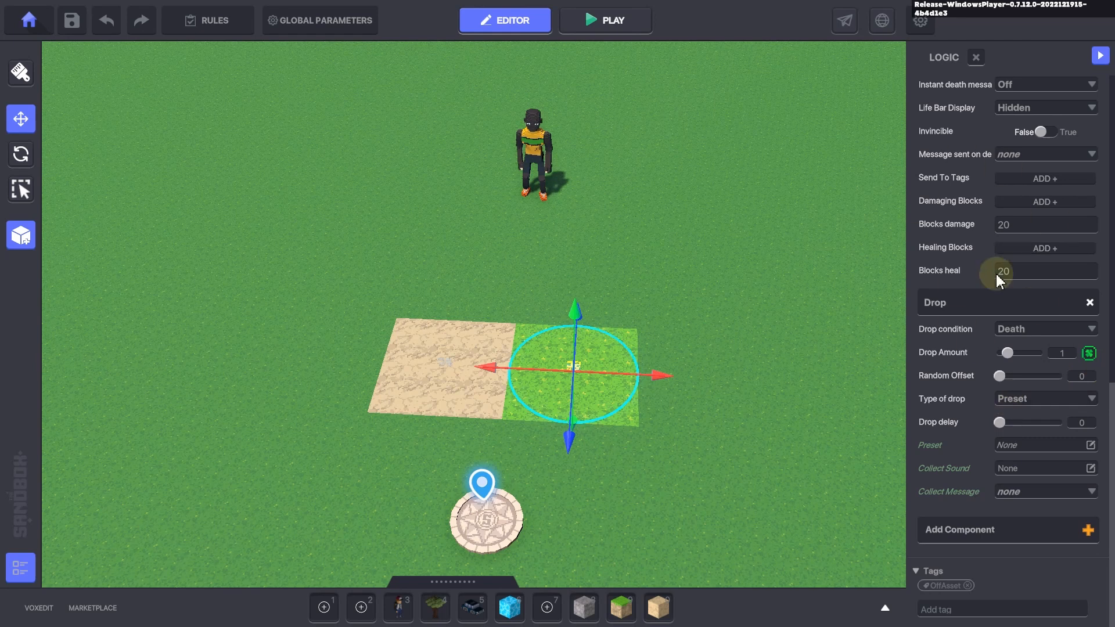
pyautogui.scroll(3, 999, 298)
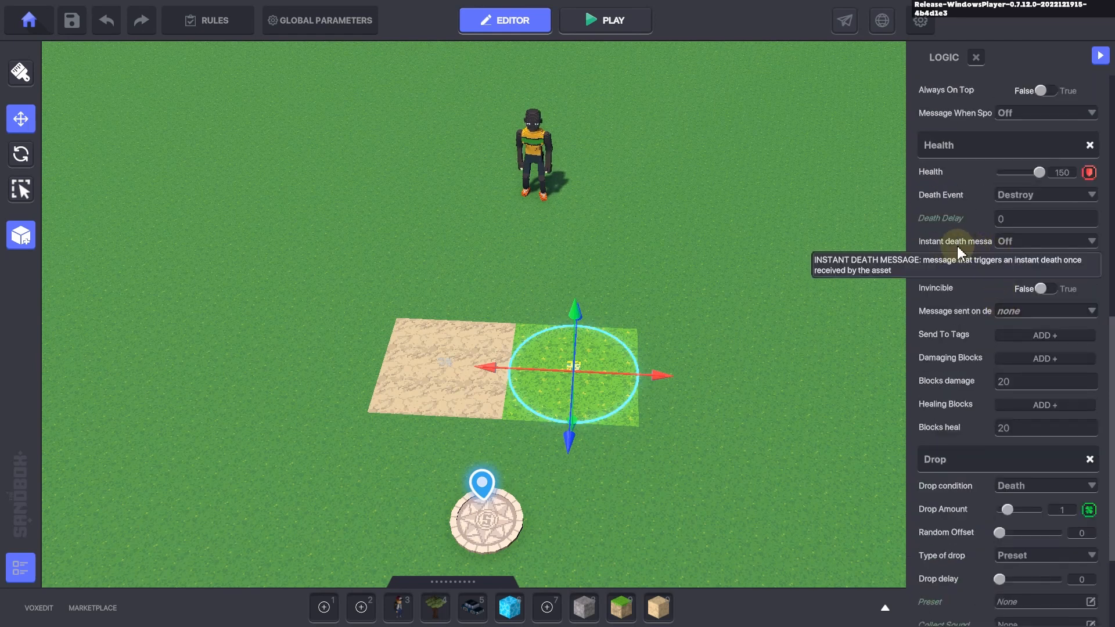
pyautogui.scroll(-1, 983, 383)
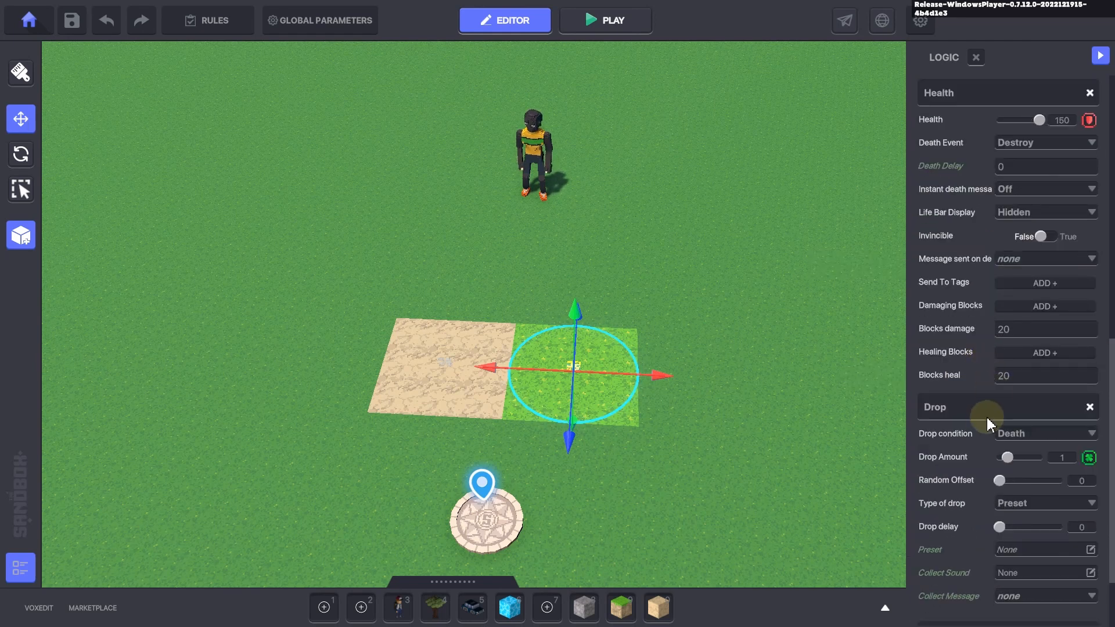
pyautogui.scroll(-2, 998, 436)
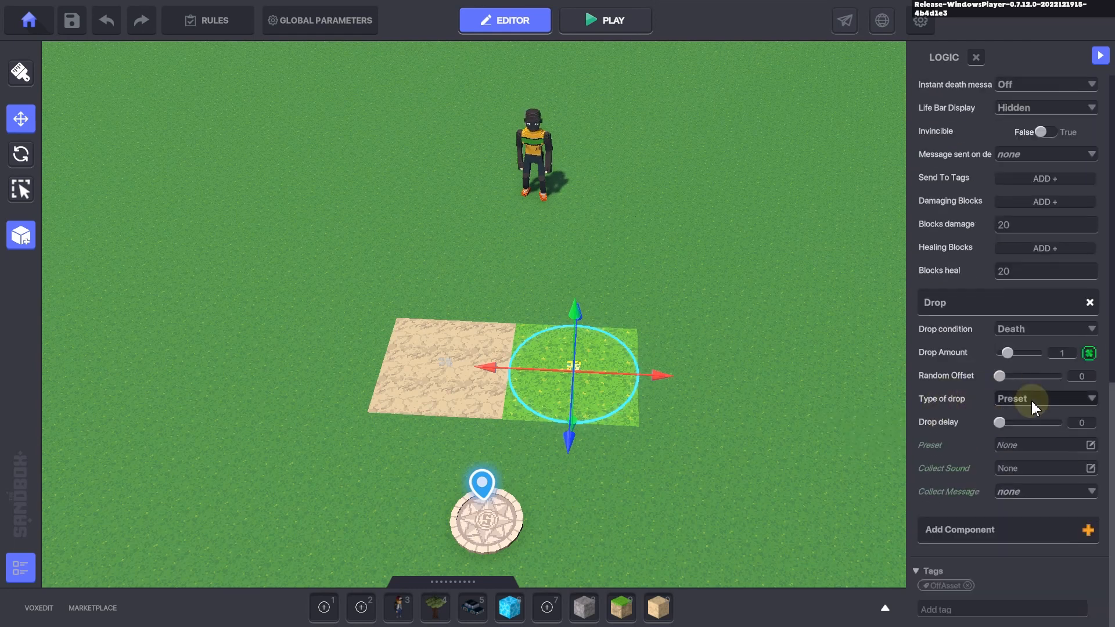
# Step: In the sand-patch speaker's logic, set the Health component's instant death message to On and Life Bar Display to Hidden
pyautogui.click(444, 365)
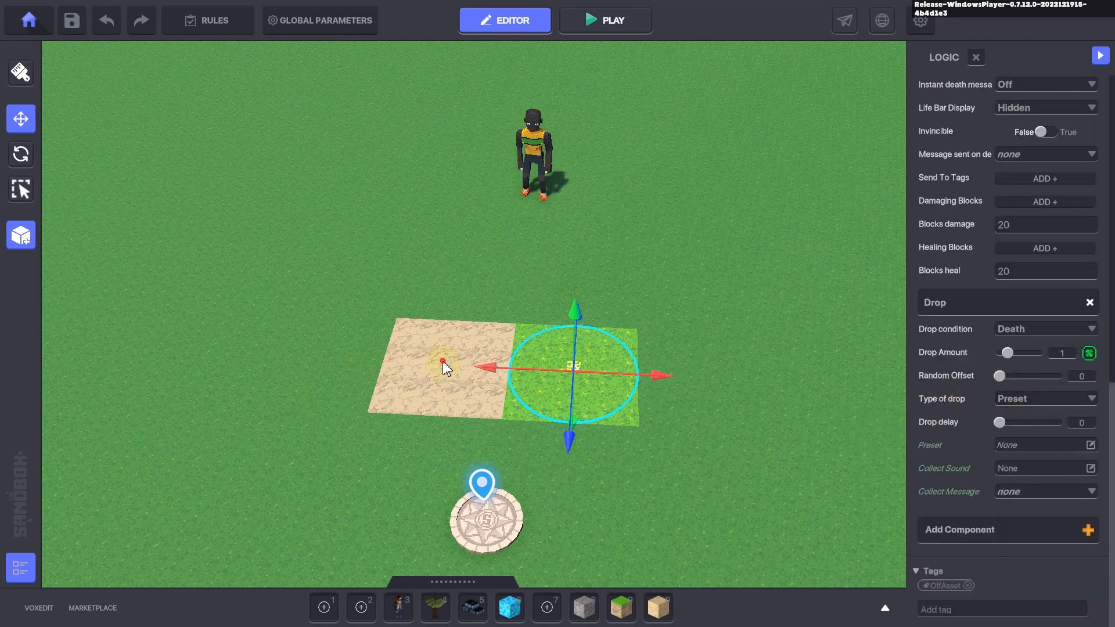
pyautogui.scroll(-4, 977, 360)
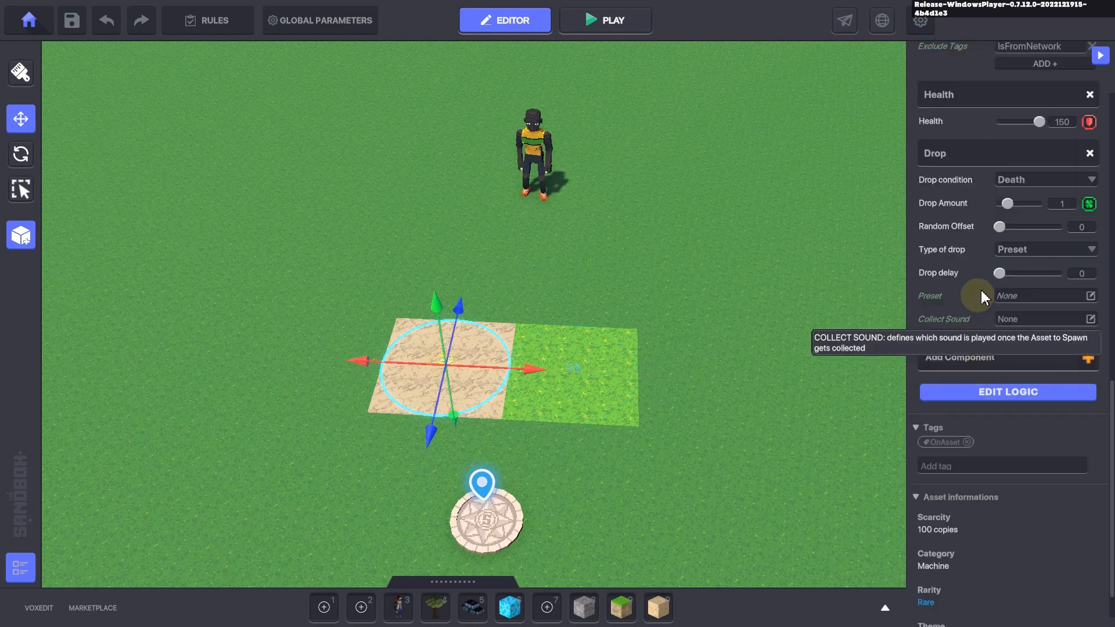
pyautogui.click(964, 392)
pyautogui.scroll(-5, 976, 513)
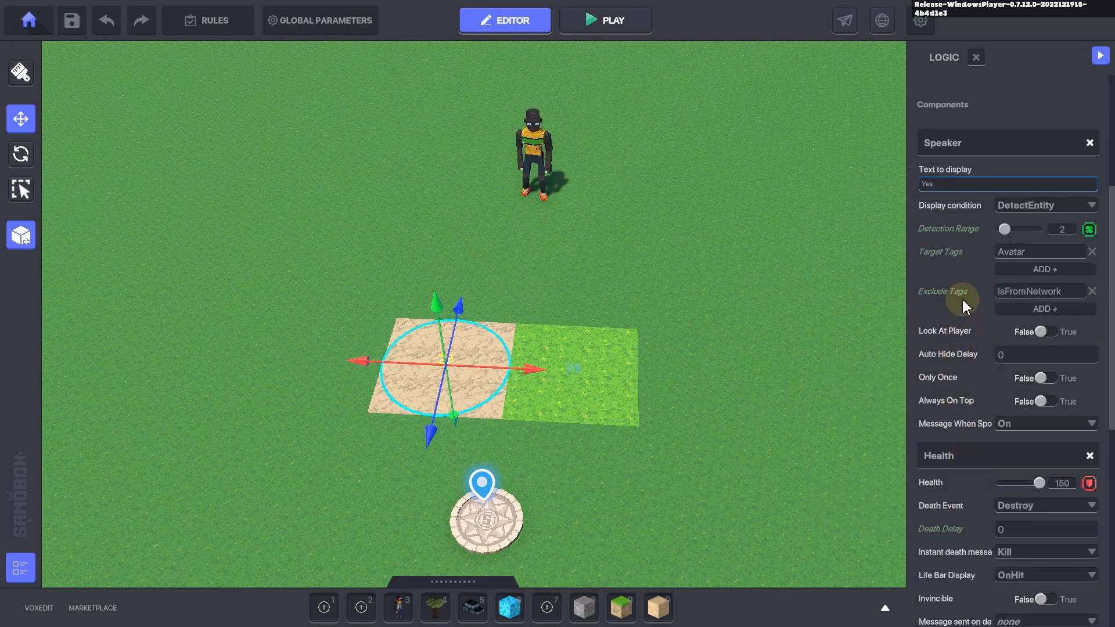
pyautogui.click(1012, 554)
pyautogui.write('O')
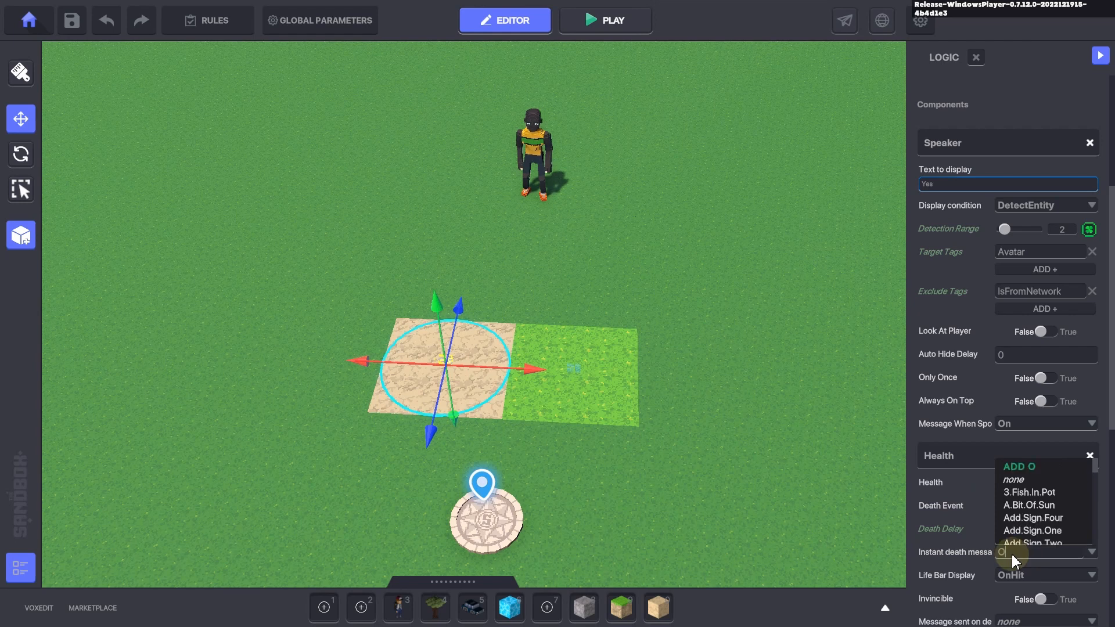
pyautogui.write('n')
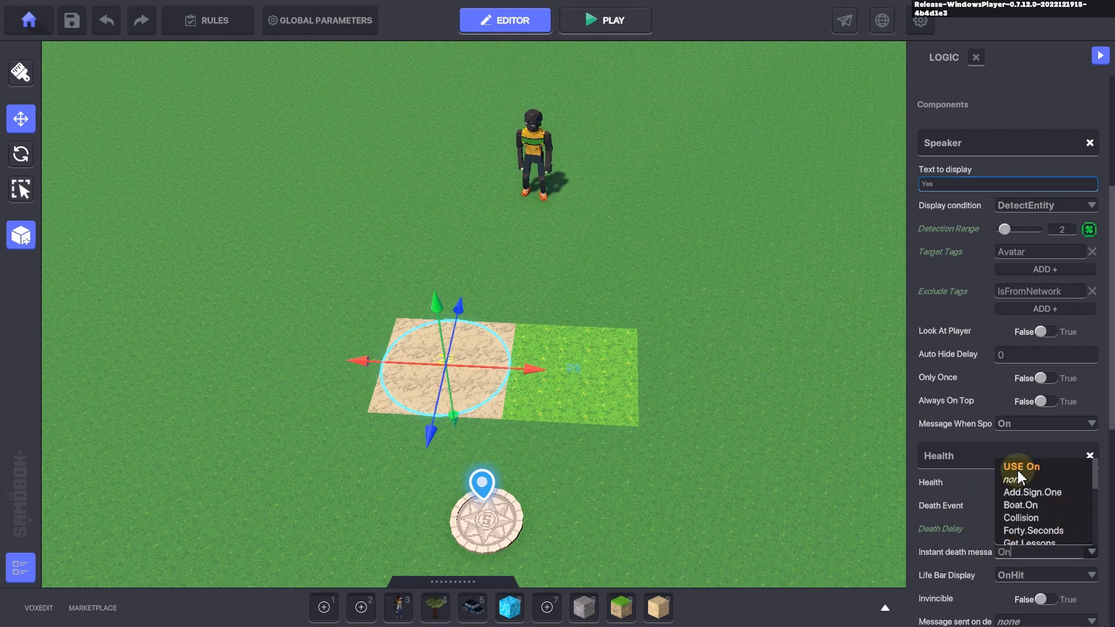
pyautogui.click(1020, 469)
pyautogui.scroll(-3, 987, 499)
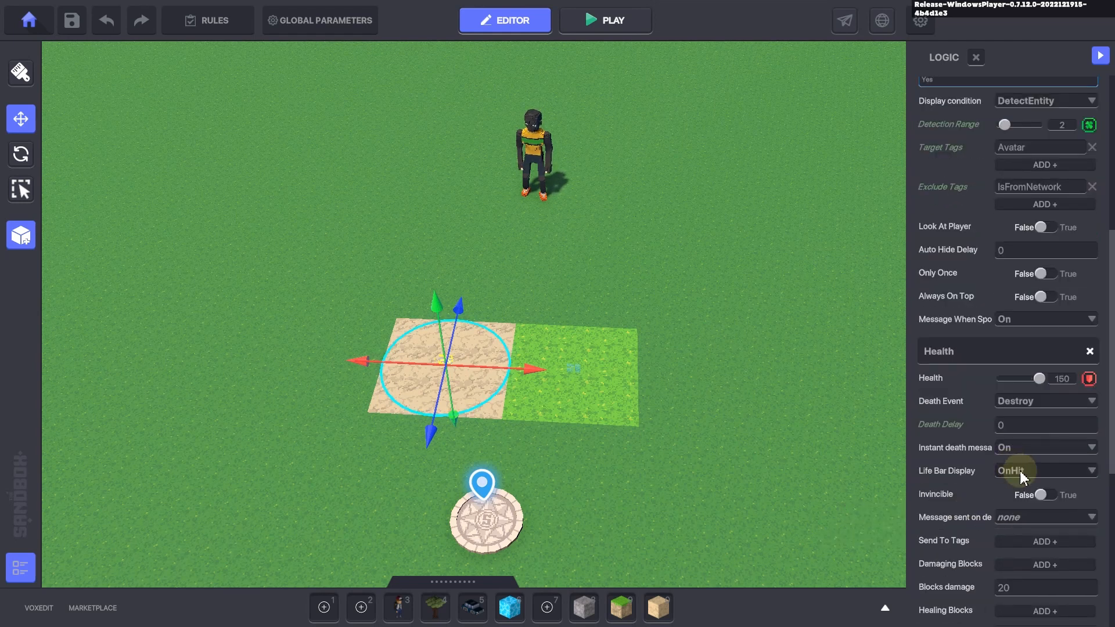
pyautogui.click(1022, 476)
pyautogui.click(1002, 510)
pyautogui.scroll(-3, 966, 510)
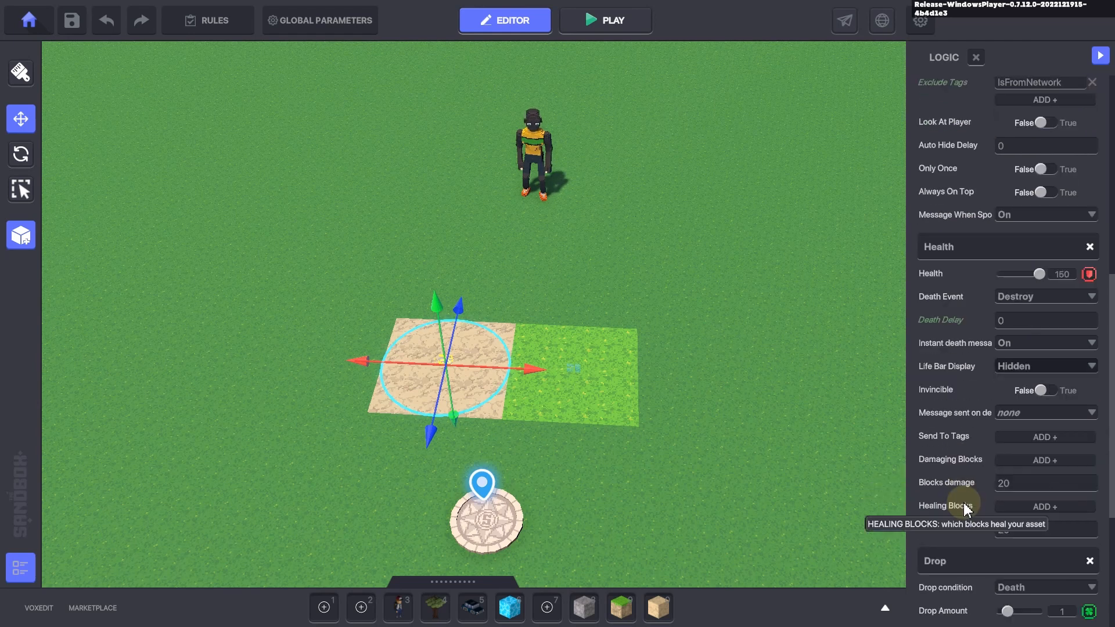
# Step: Leave the sand-patch speaker's logic and rename the speaker as OnAsset
pyautogui.scroll(-6, 966, 510)
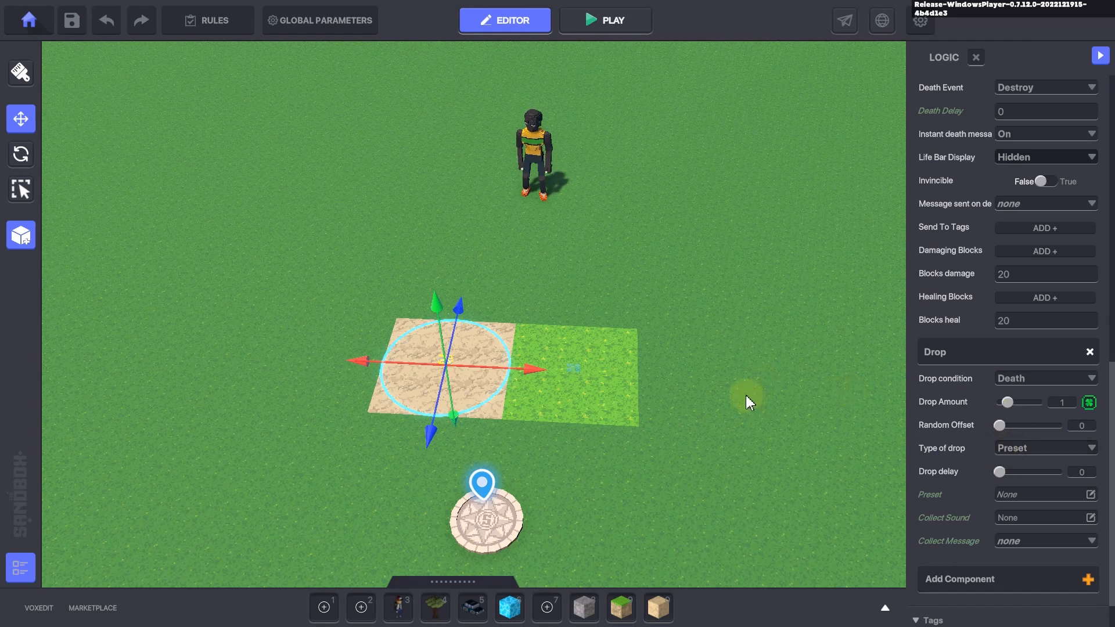
pyautogui.scroll(15, 979, 320)
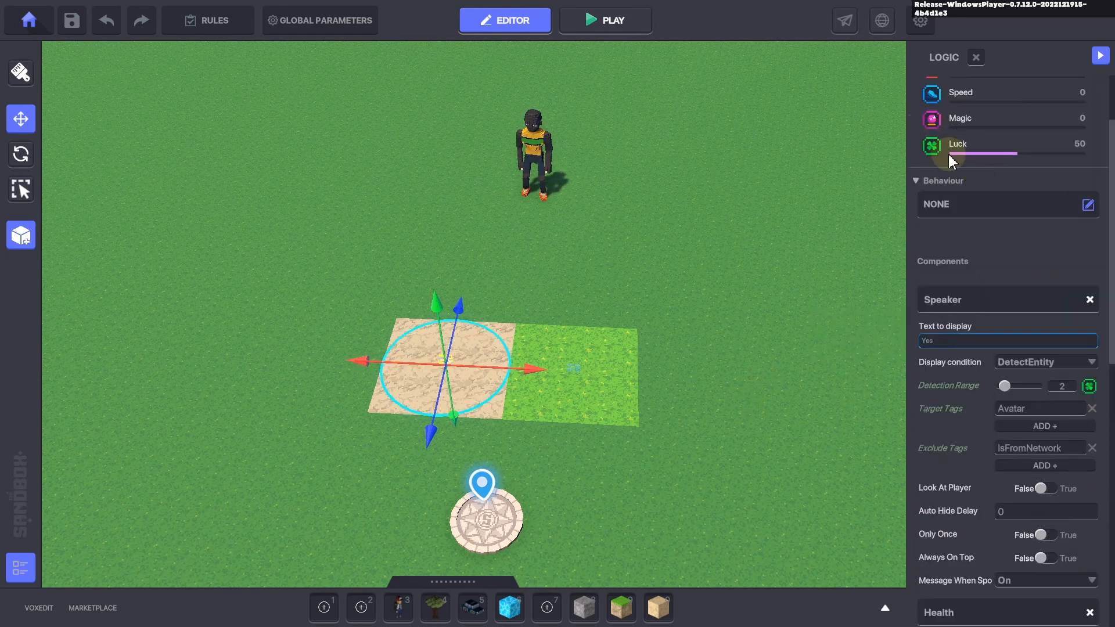
pyautogui.scroll(-15, 971, 82)
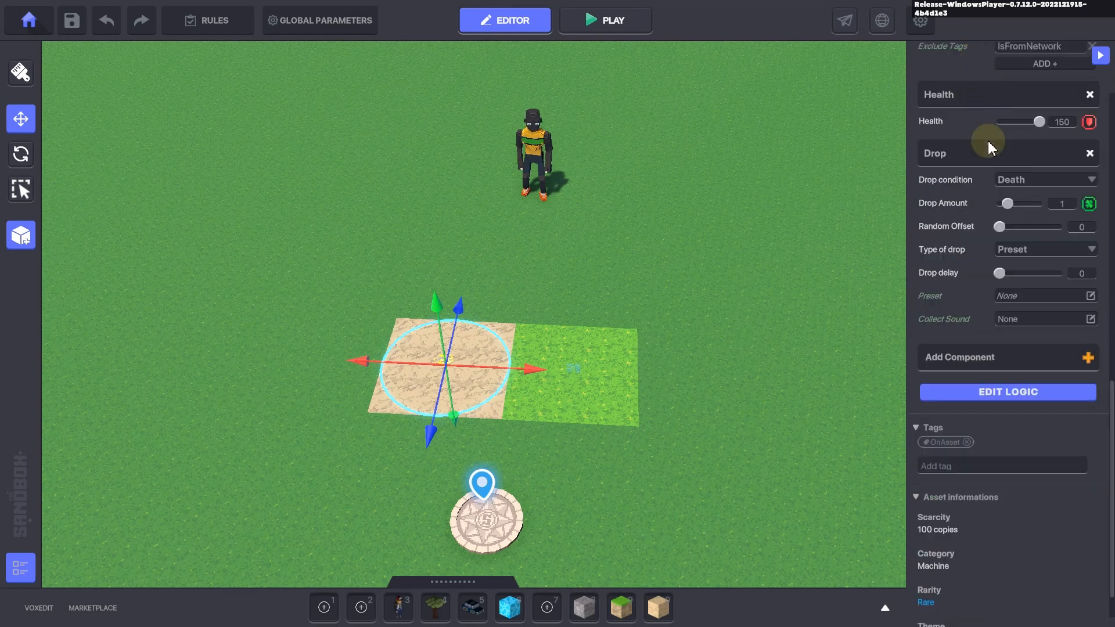
pyautogui.scroll(20, 988, 141)
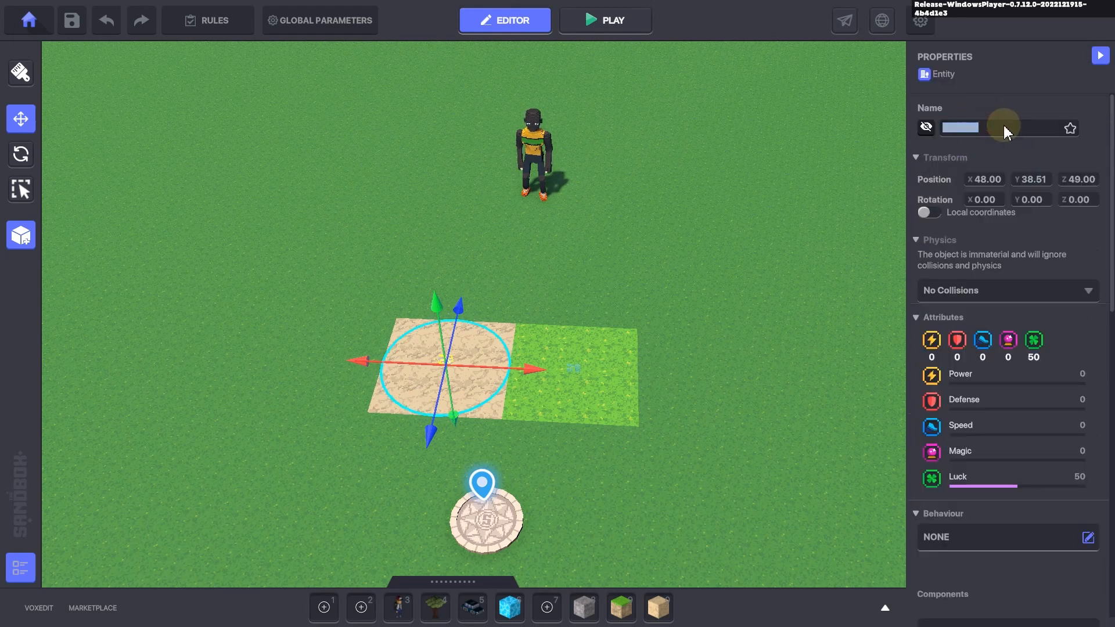
pyautogui.write('OnAss')
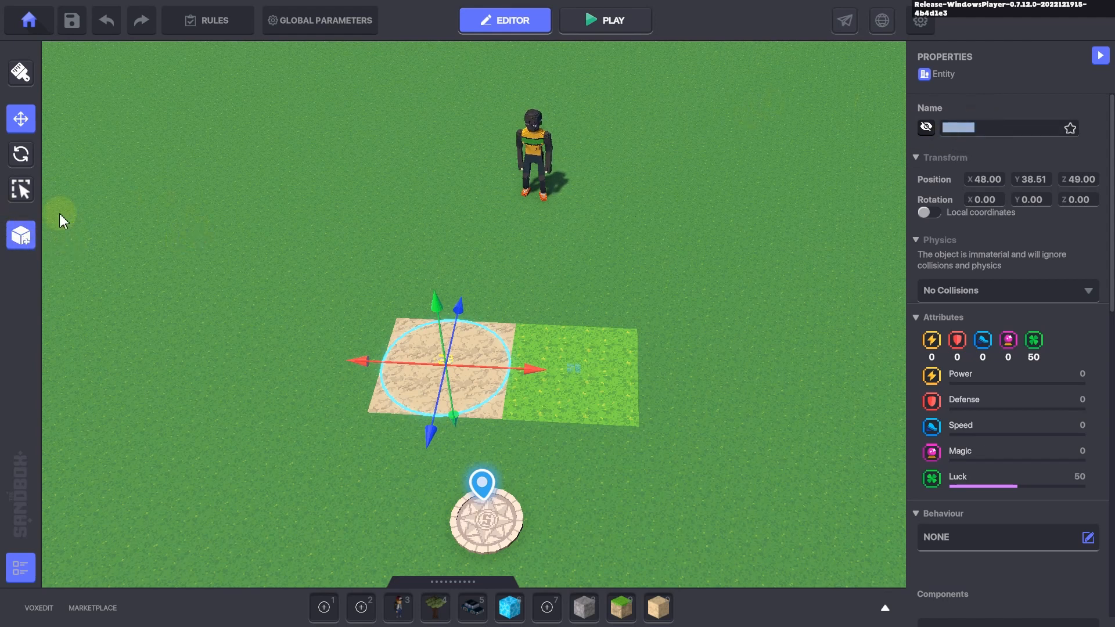
# Step: Save the sand-patch speaker as a new preset named OnAsset
pyautogui.click(24, 238)
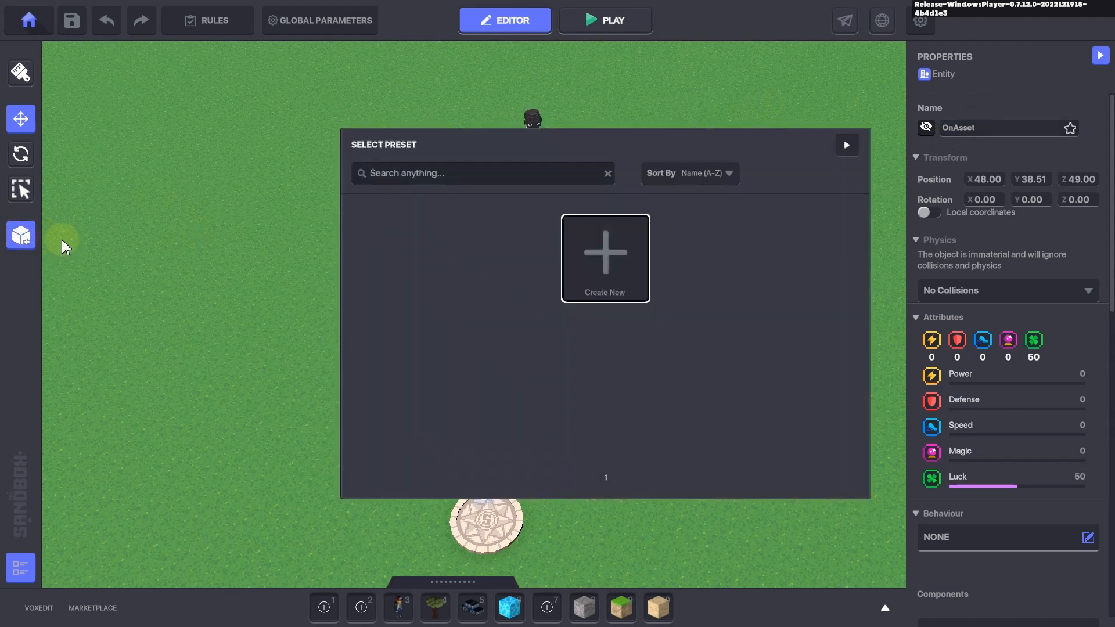
pyautogui.click(608, 246)
pyautogui.click(527, 323)
pyautogui.write('OnAsset')
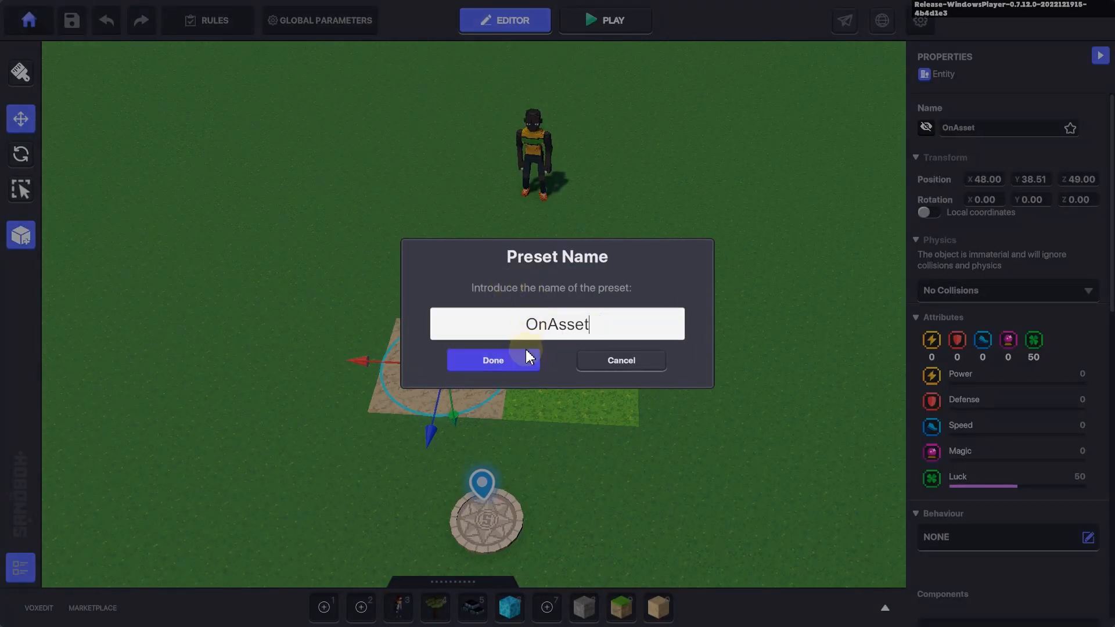
pyautogui.click(521, 363)
# Step: Rename the grass-patch speaker as OffAsset and copy that name
pyautogui.click(569, 369)
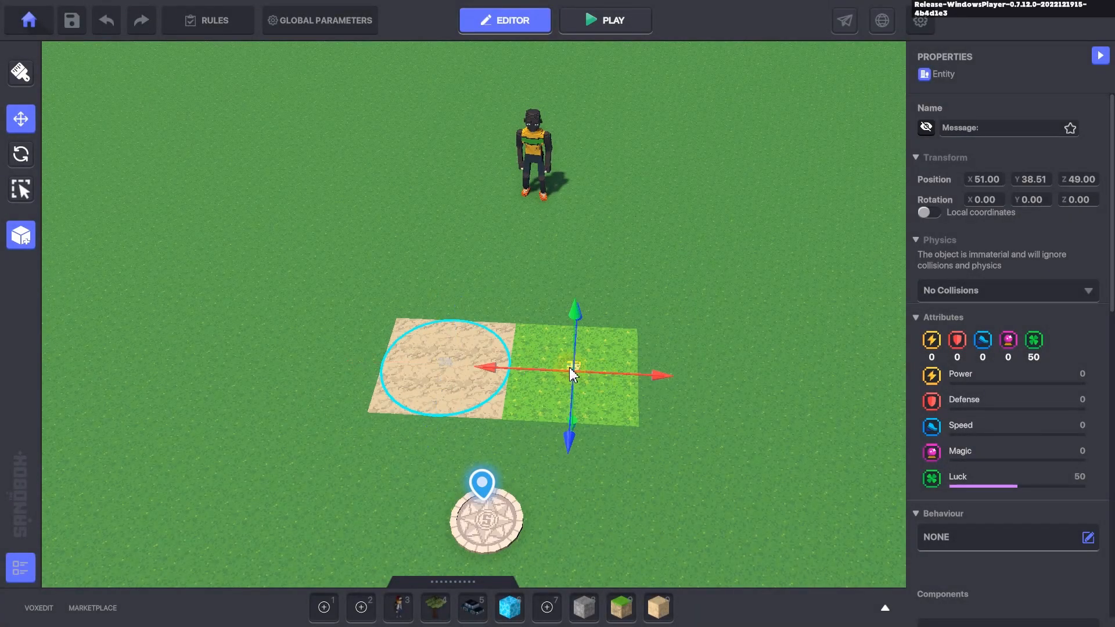
pyautogui.write('OffAss')
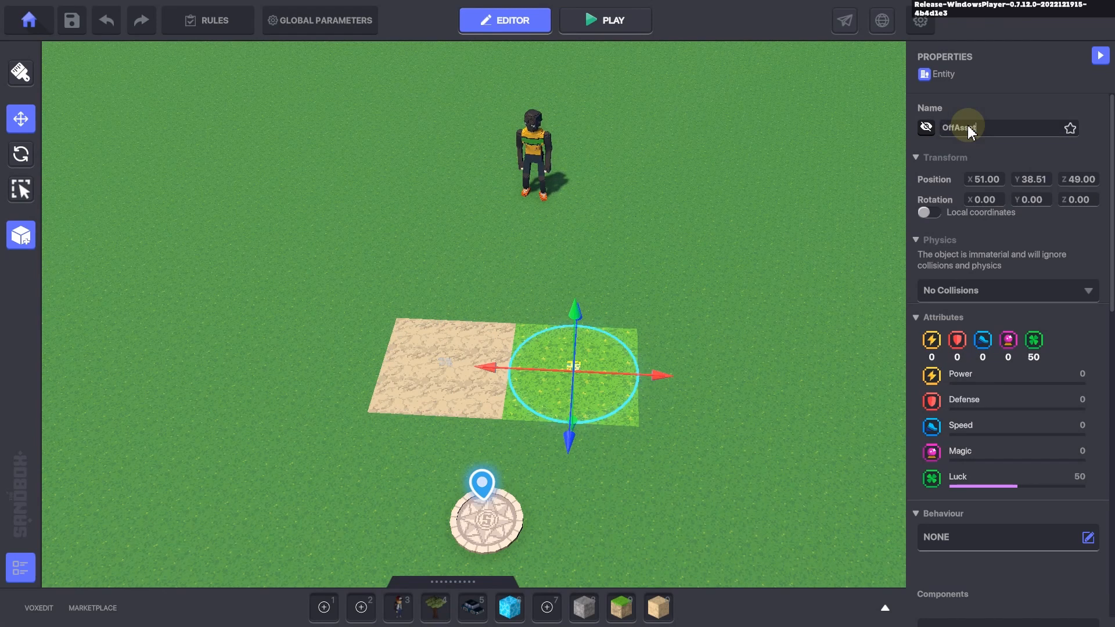
pyautogui.hotkey('ctrl', 'a')
pyautogui.hotkey('ctrl', 'c')
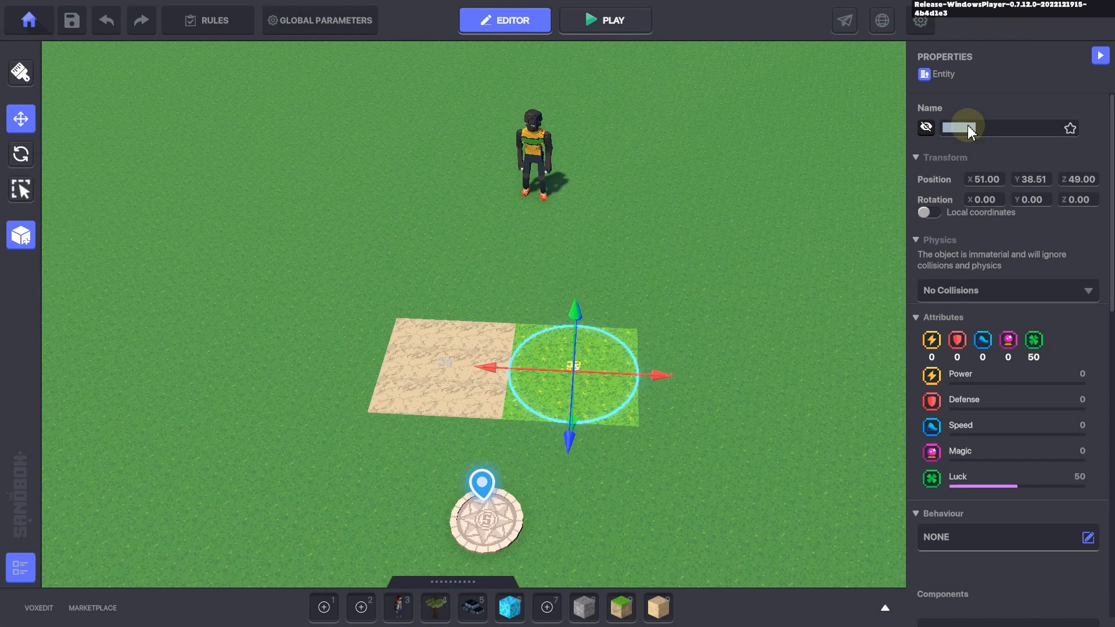
# Step: Save the grass-patch speaker as a new preset named OffAsset, then clear the selection
pyautogui.click(20, 236)
pyautogui.click(561, 266)
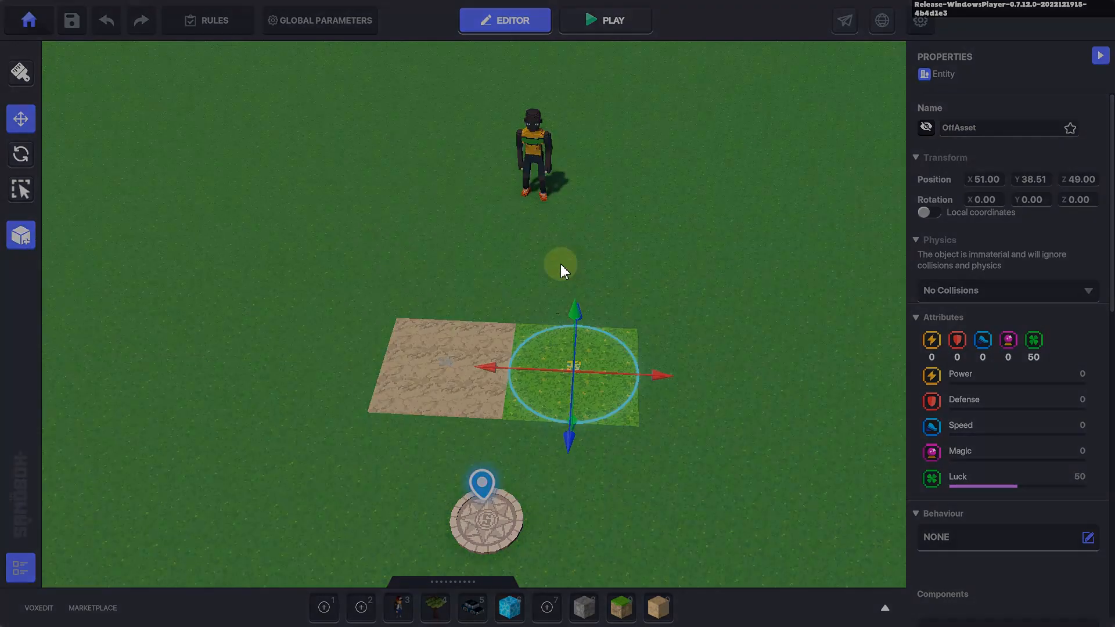
pyautogui.hotkey('ctrl', 'v')
pyautogui.click(520, 360)
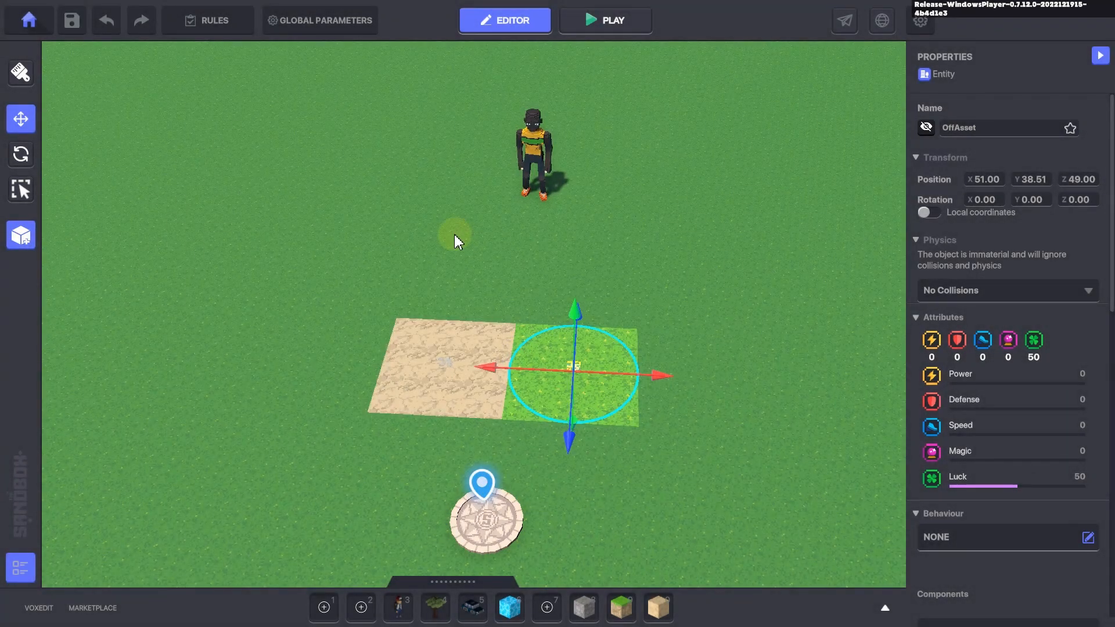
pyautogui.click(447, 284)
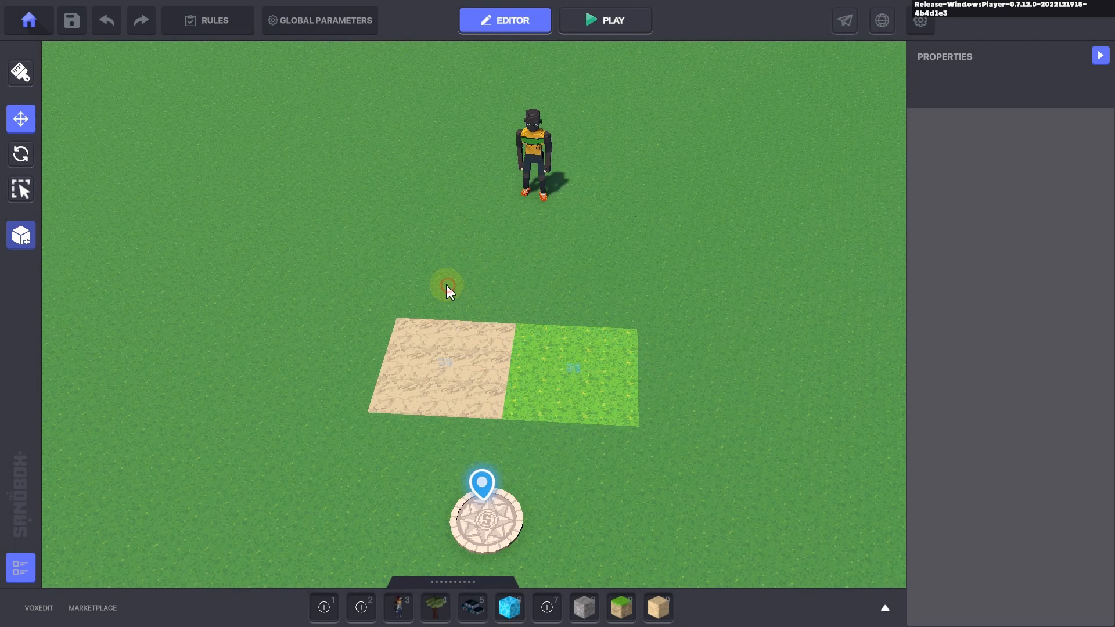
# Step: Set the OffAsset preset as the drop of the sand-patch speaker's Drop component
pyautogui.click(447, 365)
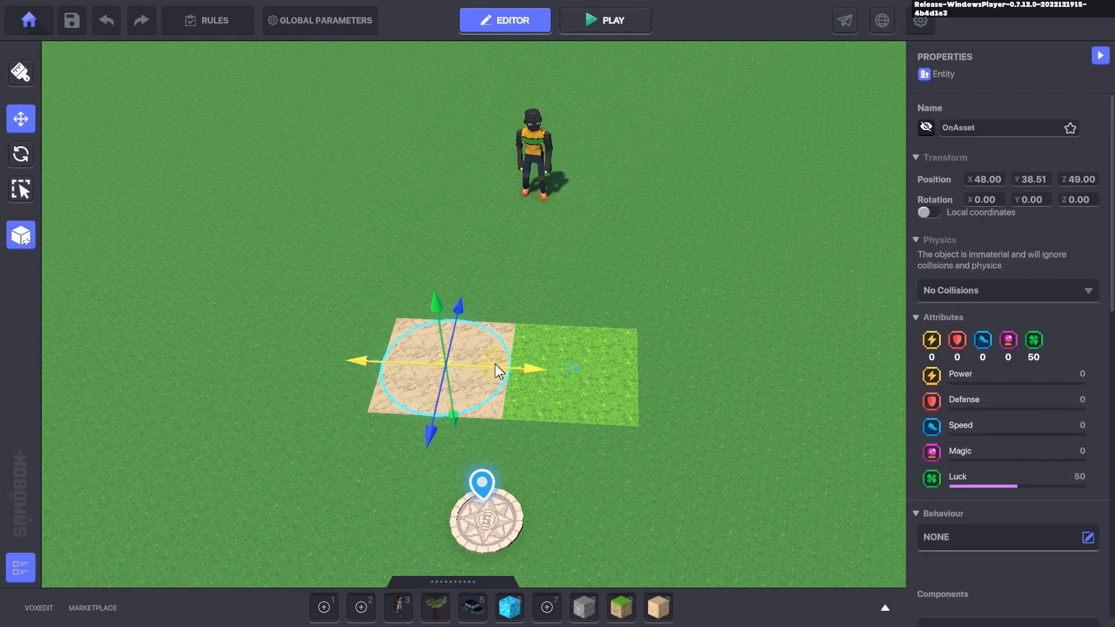
pyautogui.scroll(-5, 1040, 417)
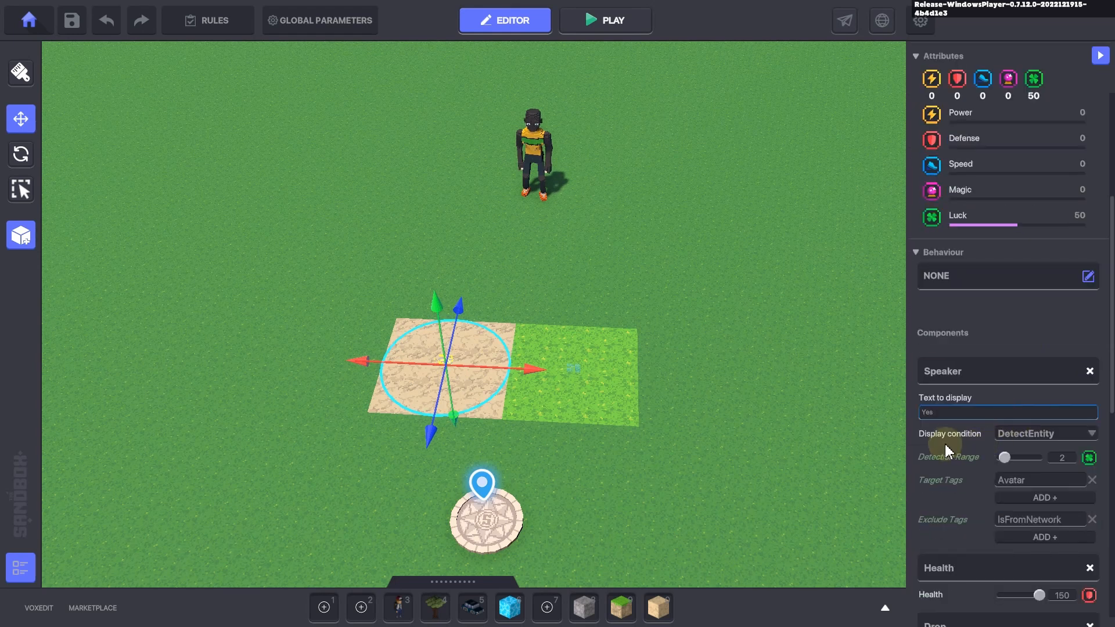
pyautogui.scroll(-2, 956, 432)
pyautogui.scroll(-1, 958, 424)
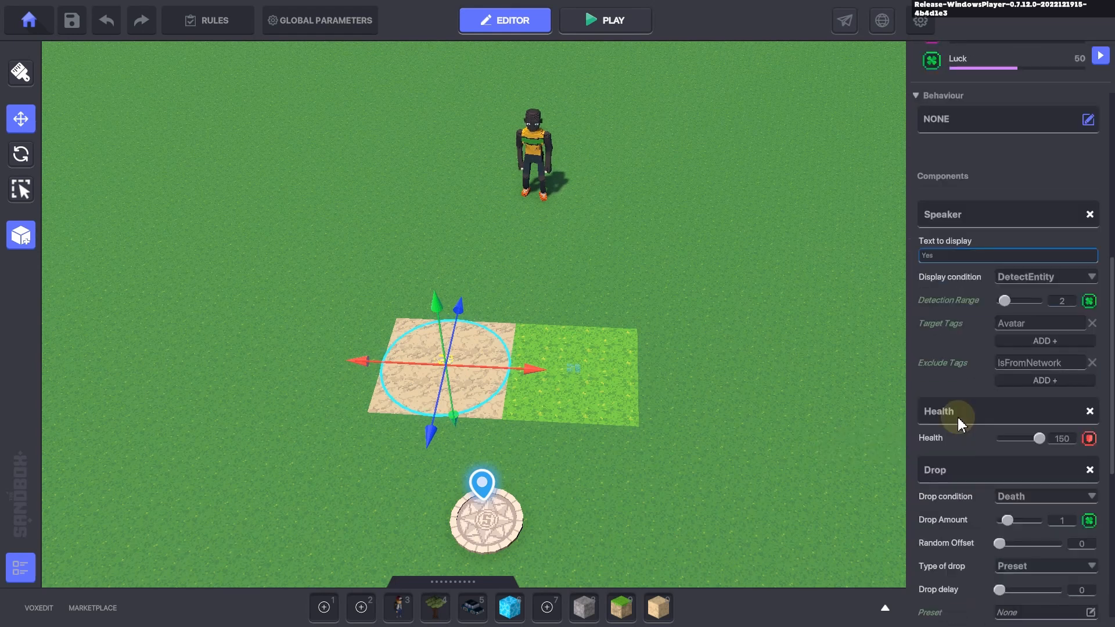
pyautogui.scroll(-2, 958, 421)
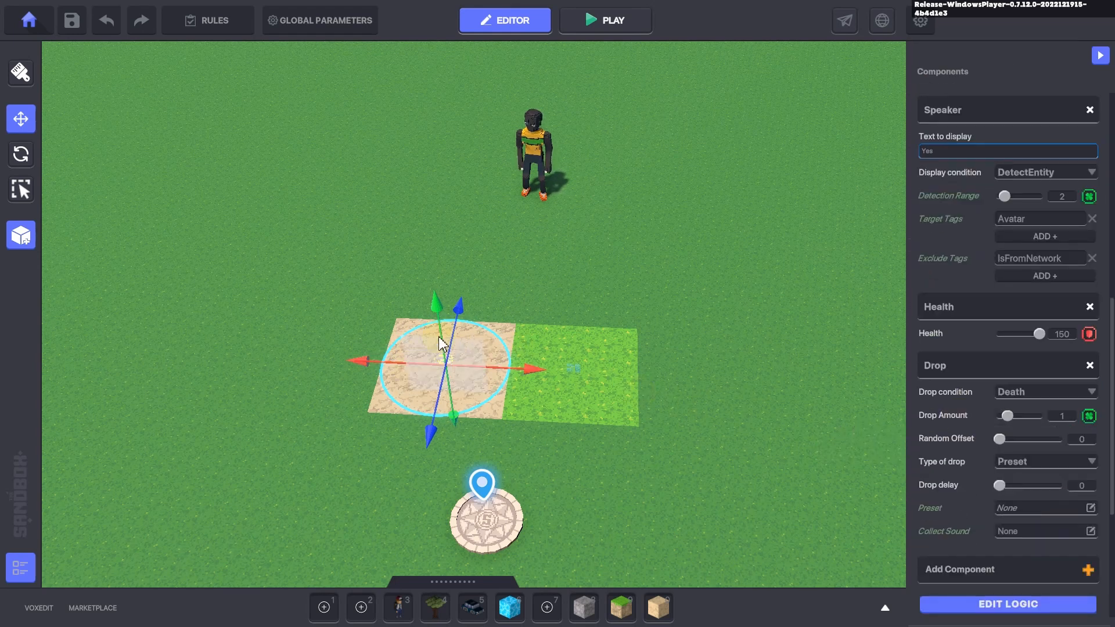
pyautogui.scroll(-5, 946, 435)
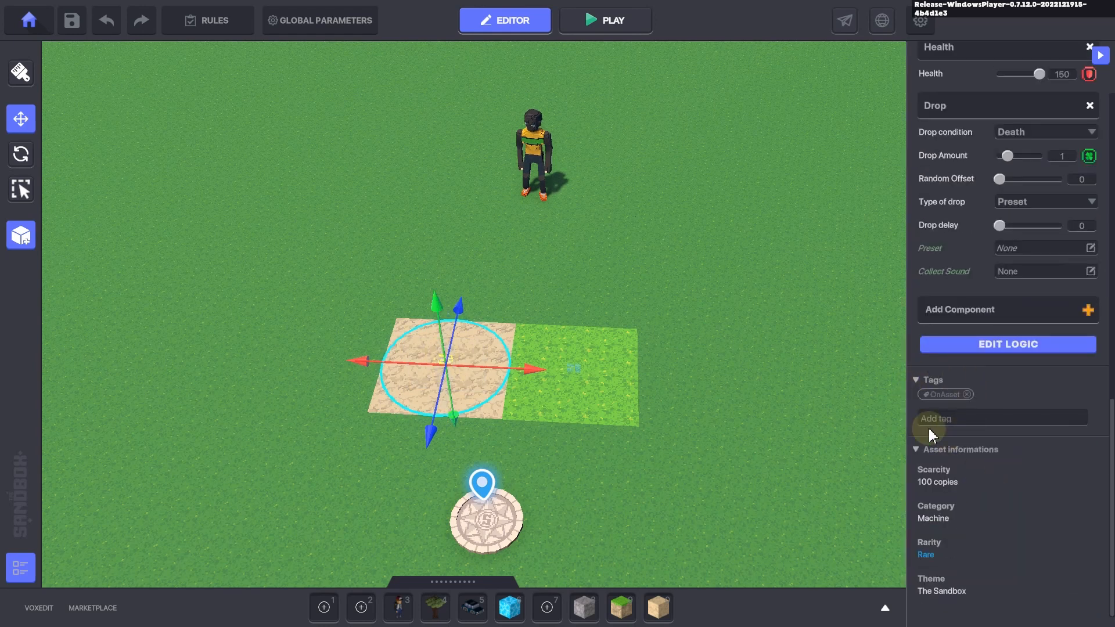
pyautogui.scroll(2, 979, 329)
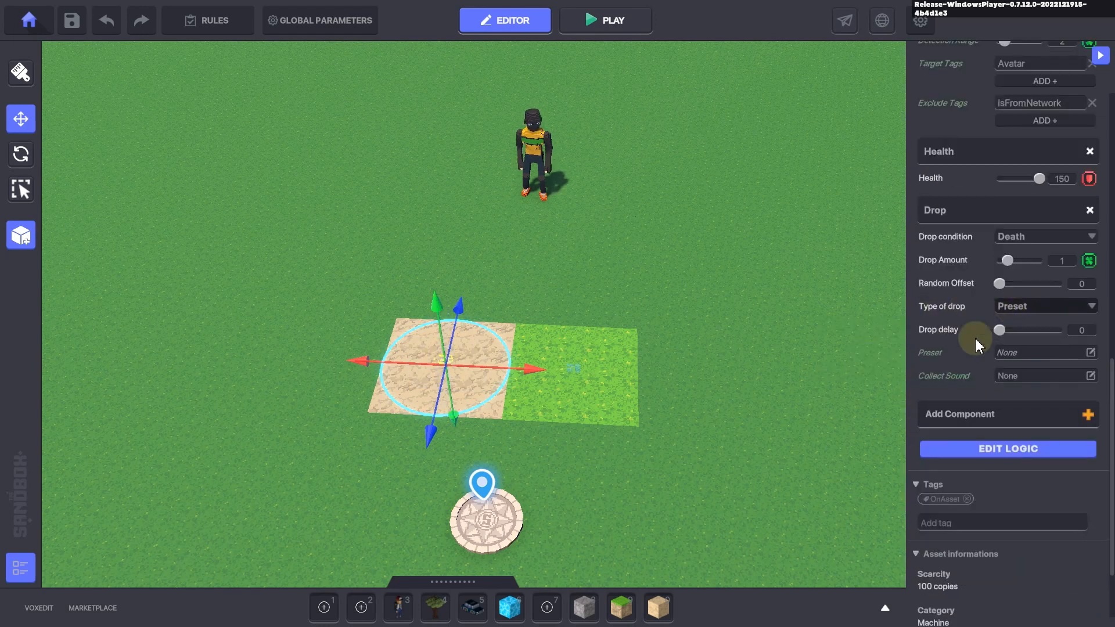
pyautogui.click(1022, 354)
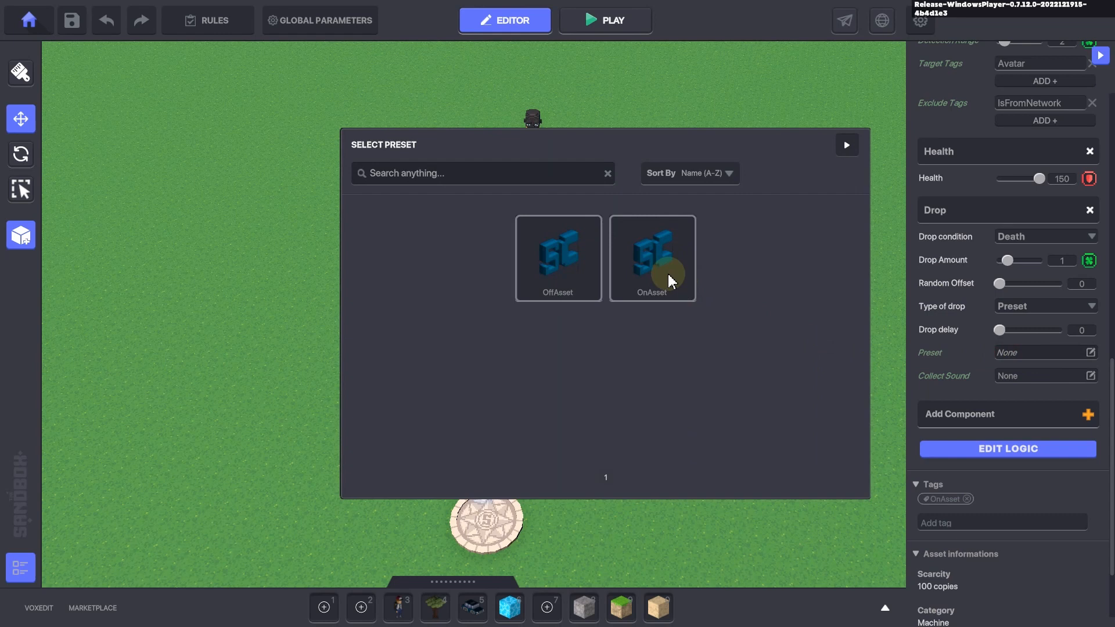
pyautogui.click(560, 263)
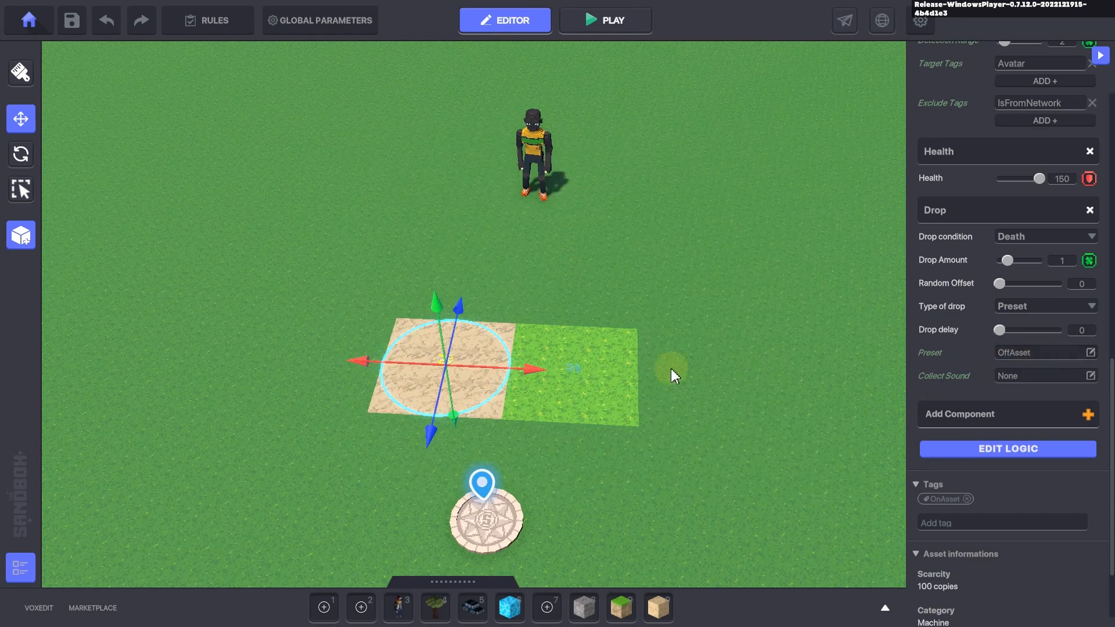
# Step: Set the OnAsset preset as the drop of the grass-patch speaker's Drop component
pyautogui.click(569, 370)
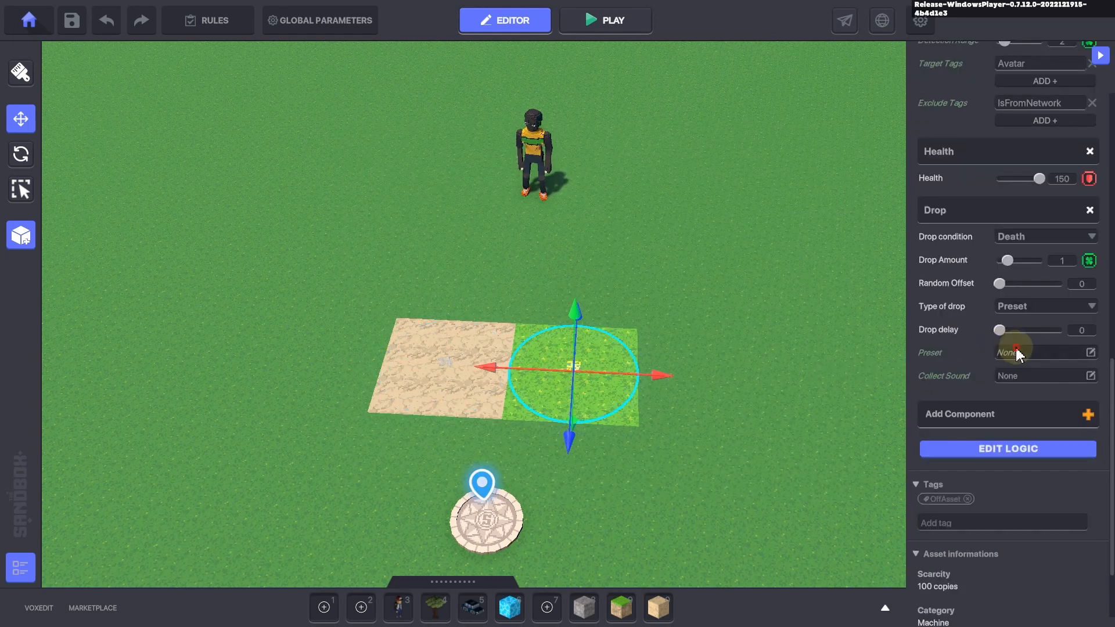
pyautogui.click(1014, 353)
pyautogui.click(649, 260)
# Step: Examine the sand-patch speaker's logic, including its spoken message, Health and instant death message settings
pyautogui.moveTo(664, 299)
pyautogui.mouseDown(button='middle')
pyautogui.moveTo(647, 287)
pyautogui.moveTo(677, 276)
pyautogui.mouseUp(button='middle')
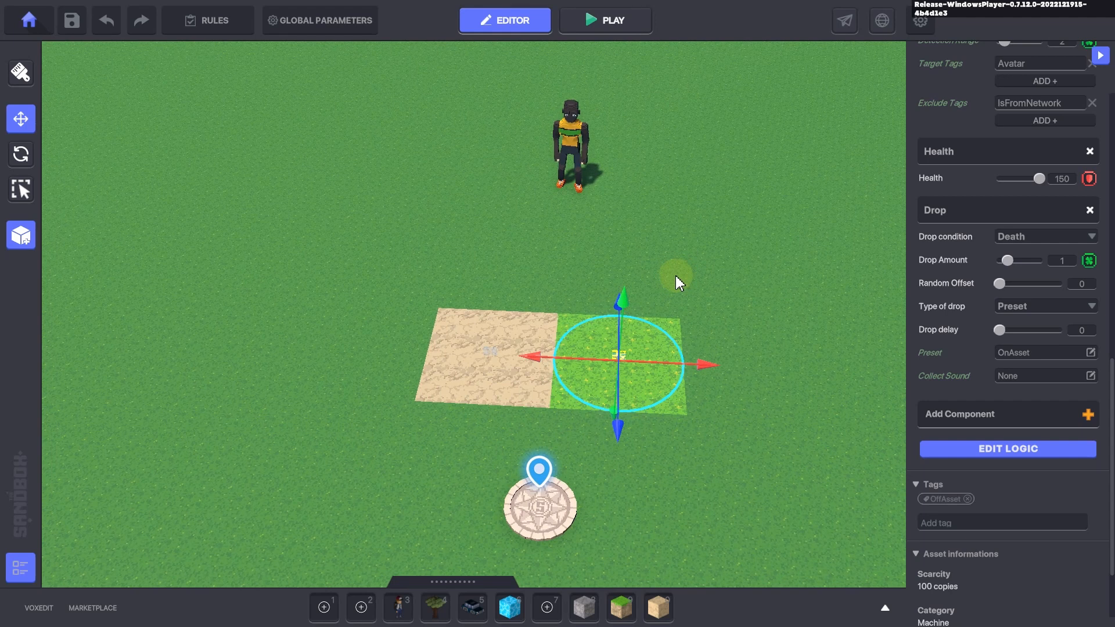
pyautogui.scroll(2, 492, 361)
pyautogui.scroll(2, 493, 361)
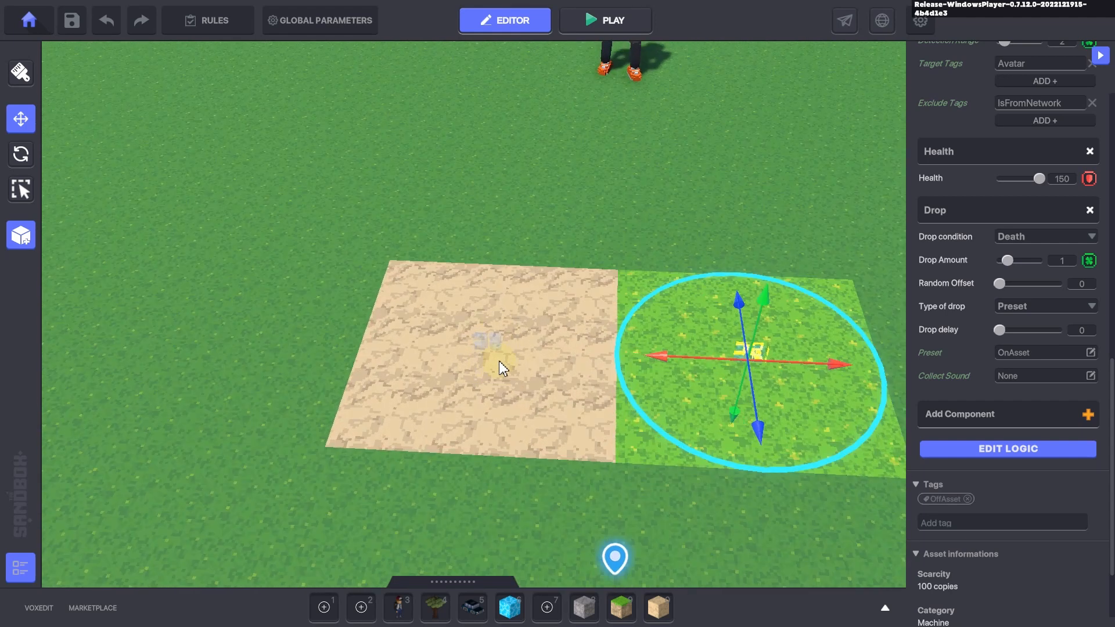
pyautogui.scroll(4, 1003, 401)
pyautogui.scroll(2, 1003, 401)
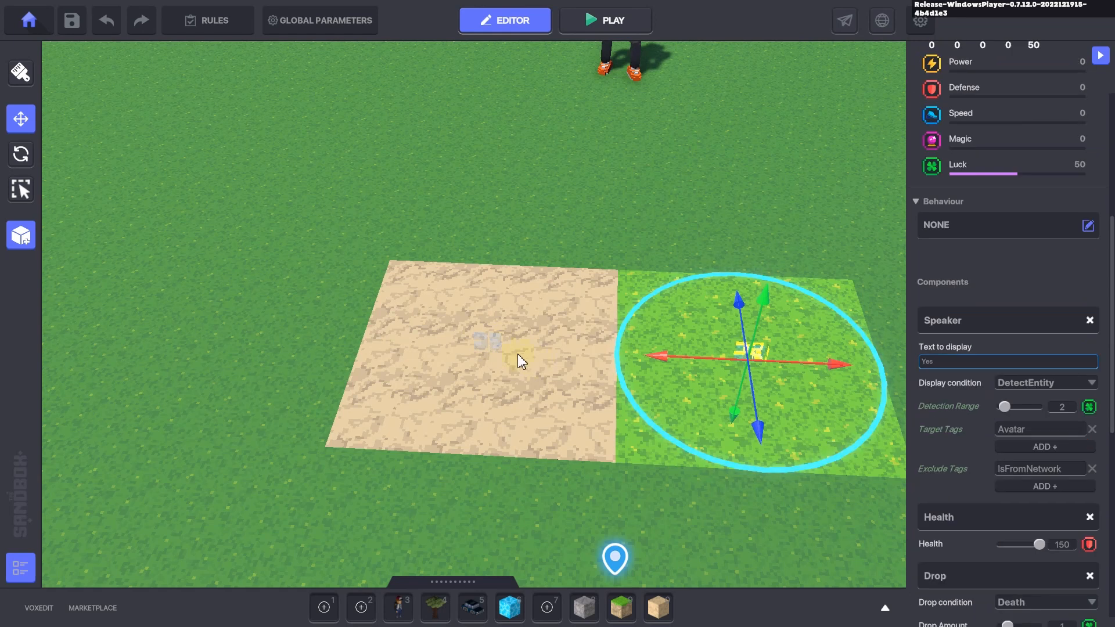
pyautogui.click(494, 347)
pyautogui.scroll(-5, 941, 456)
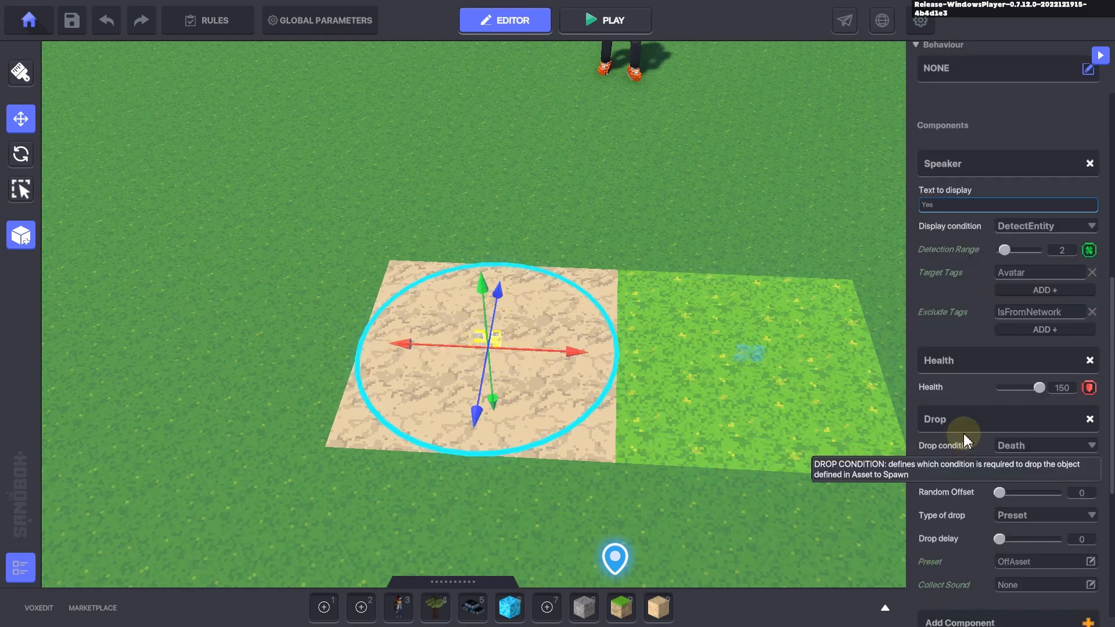
pyautogui.click(987, 503)
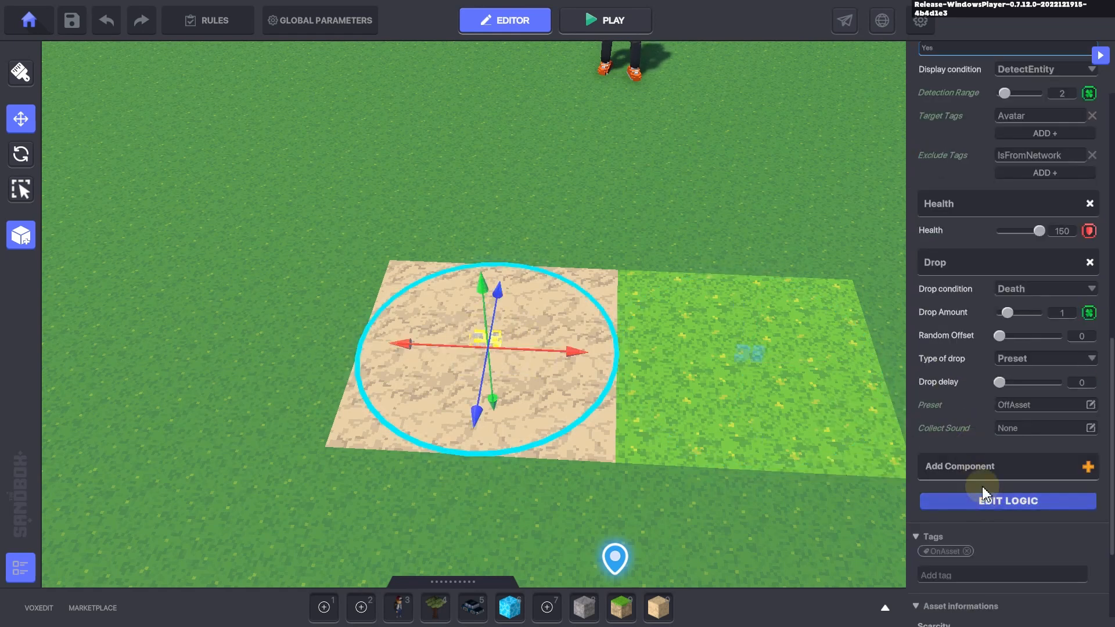
pyautogui.scroll(-3, 999, 406)
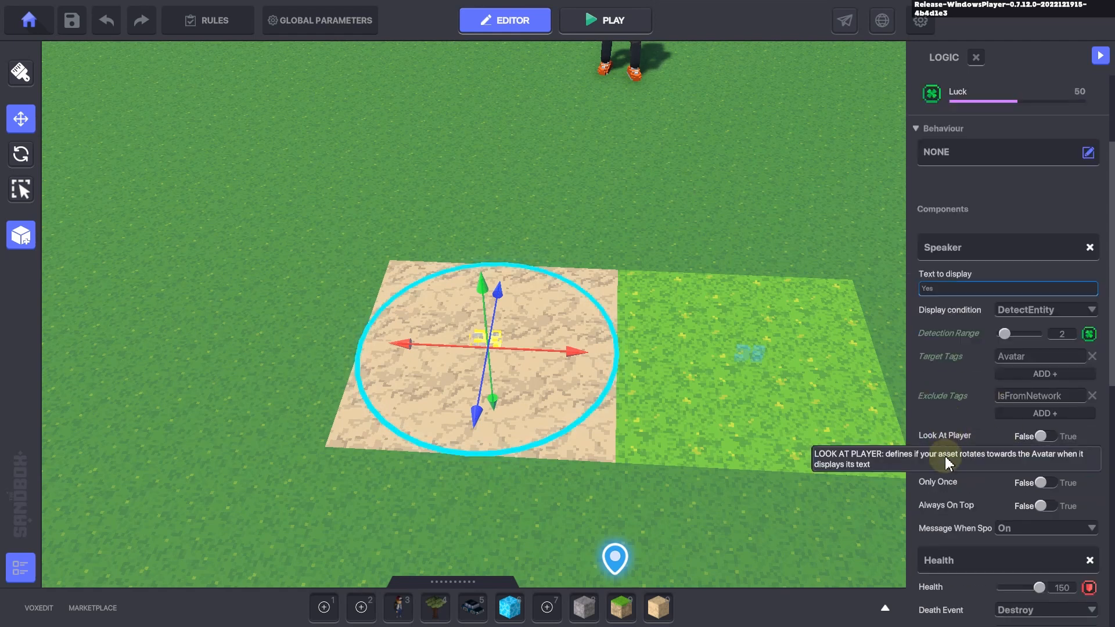
pyautogui.scroll(-1, 950, 525)
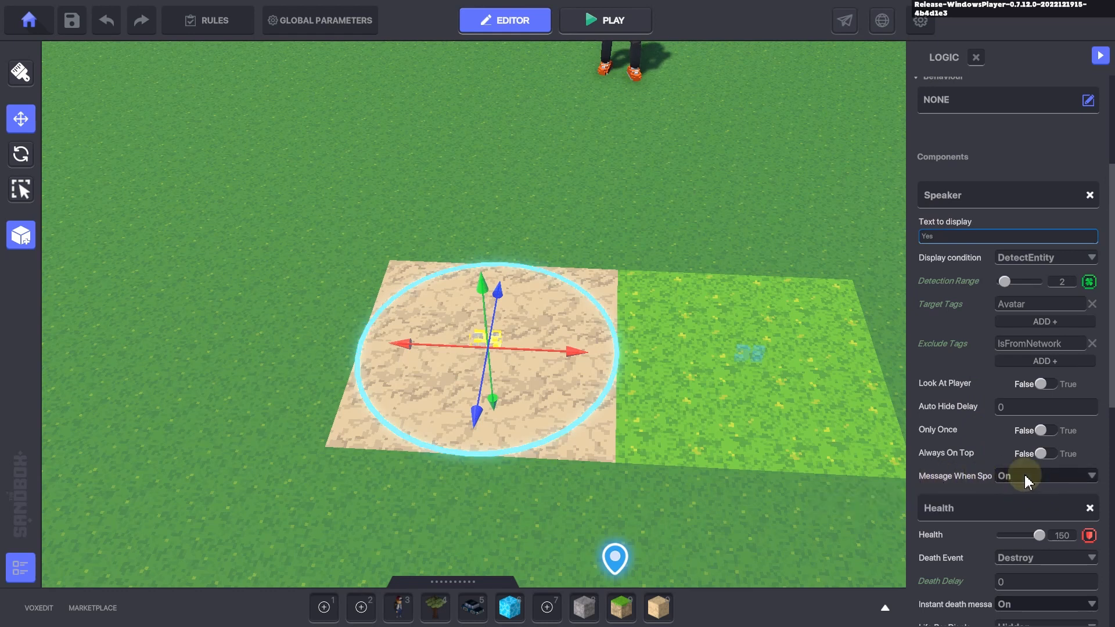
pyautogui.scroll(-1, 983, 481)
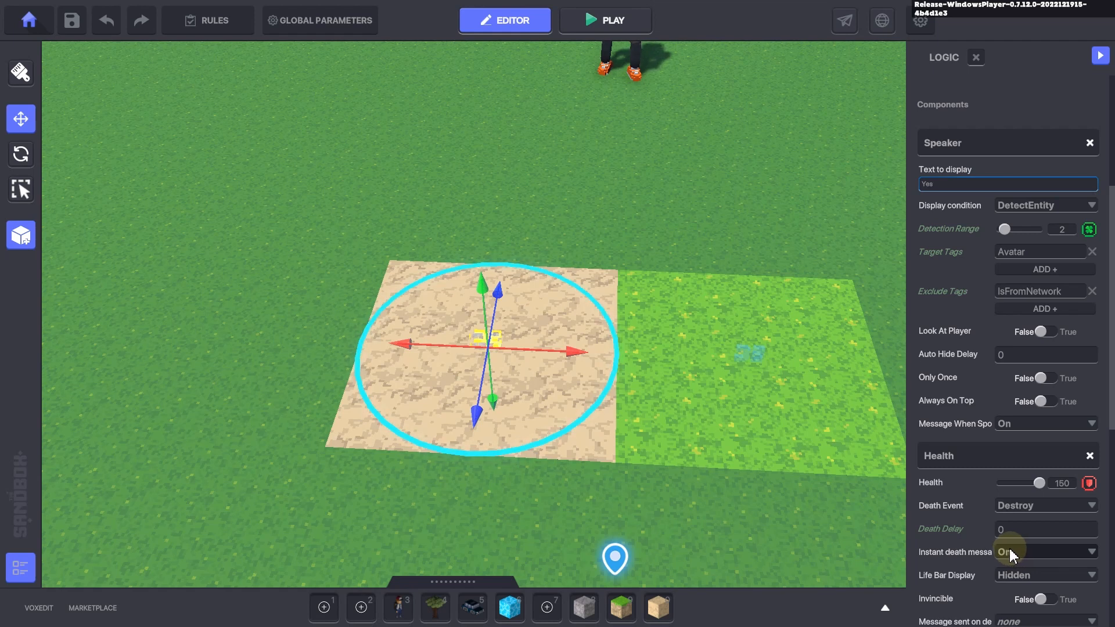
# Step: Search the owned assets for "messag" and place a JC Message Broadcaster on the ground between the sand patch and the spawn point
pyautogui.click(572, 462)
pyautogui.scroll(-3, 575, 466)
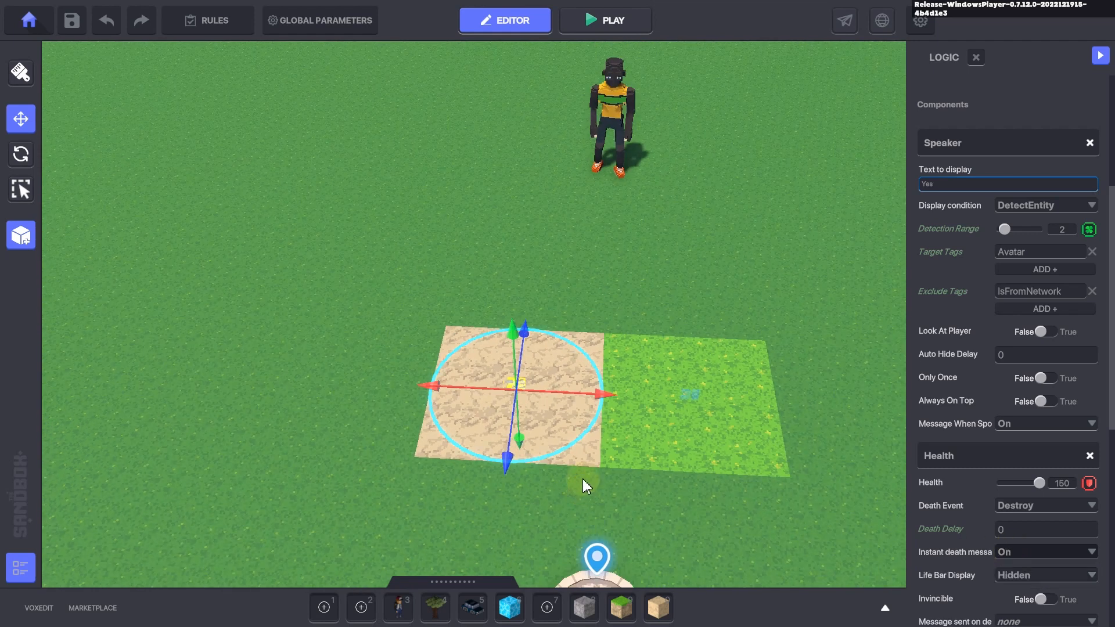
pyautogui.moveTo(583, 478); pyautogui.dragTo(538, 373, button='right')
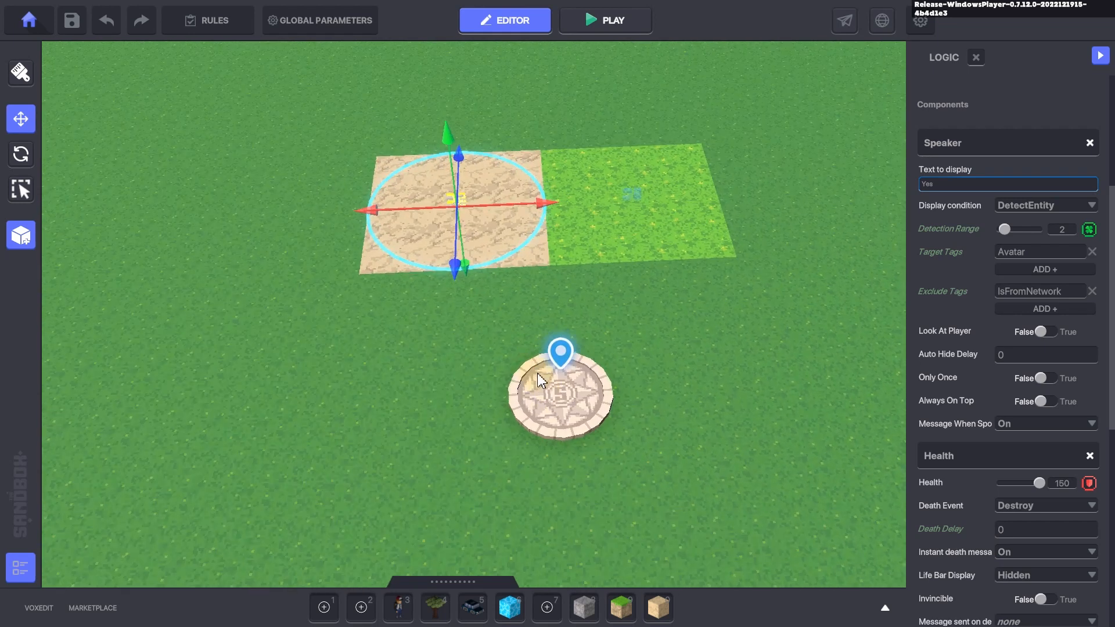
pyautogui.click(407, 468)
pyautogui.click(467, 583)
pyautogui.click(289, 509)
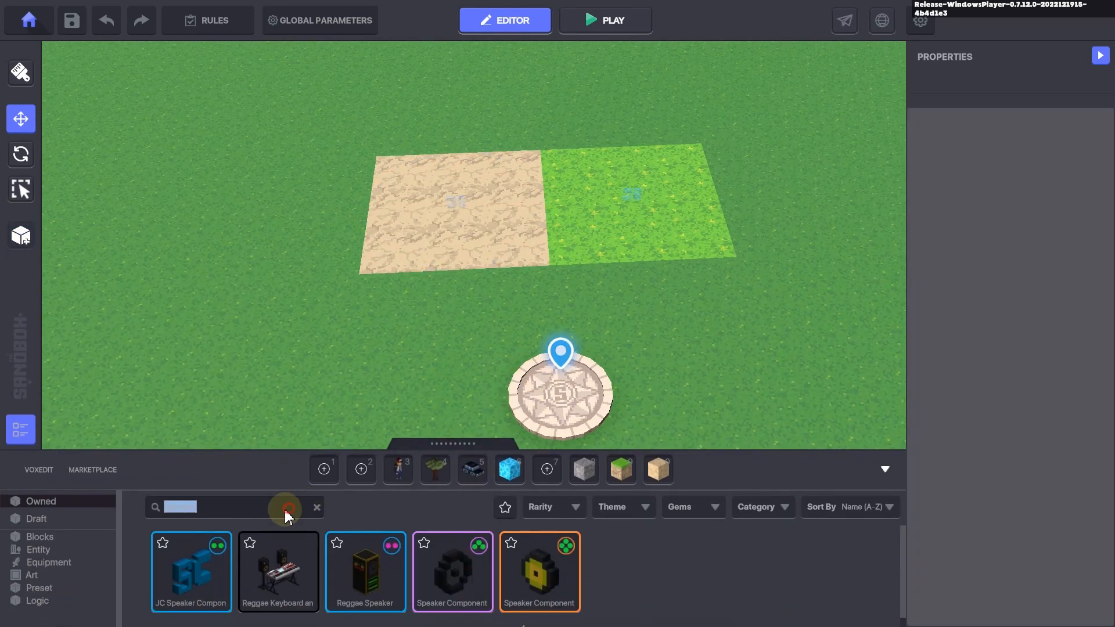
pyautogui.write('compo')
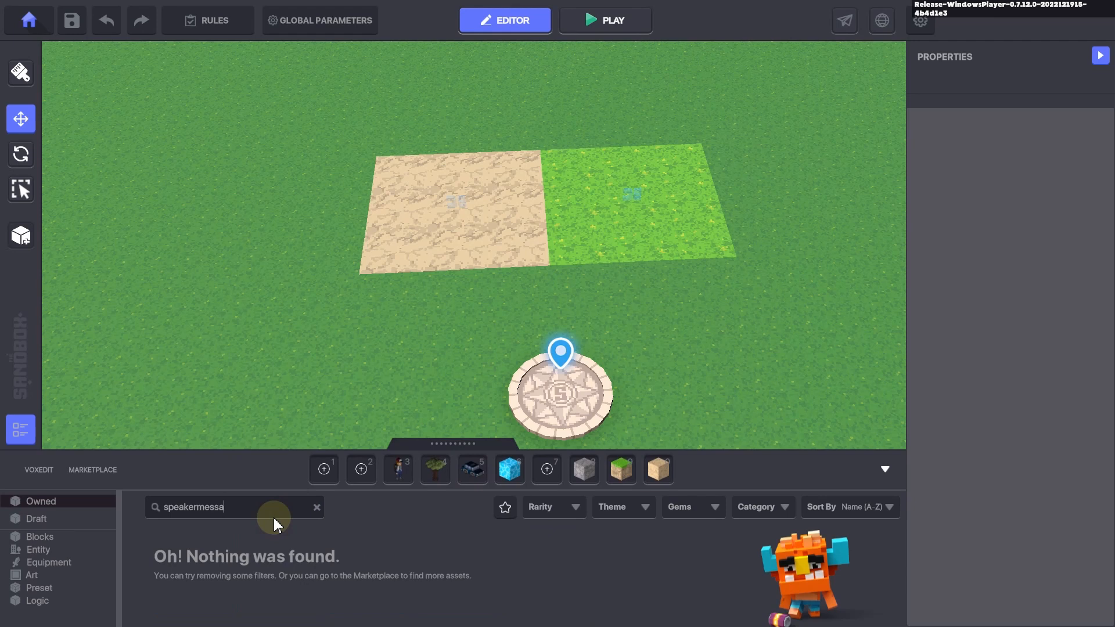
pyautogui.hotkey('ctrl', 'a')
pyautogui.write('messag')
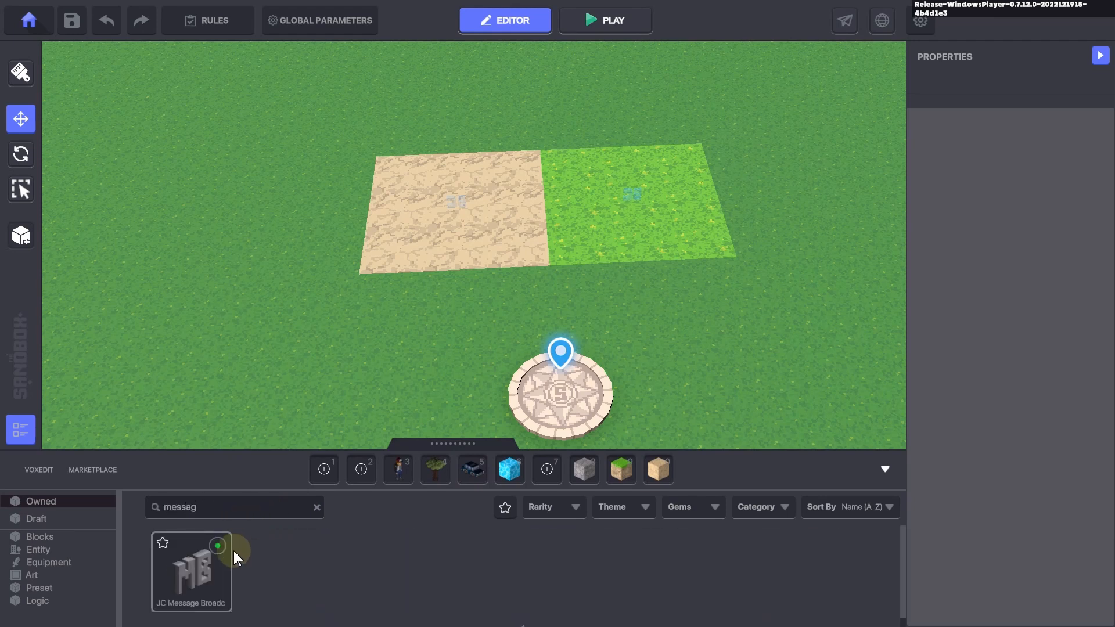
pyautogui.click(219, 551)
pyautogui.click(368, 330)
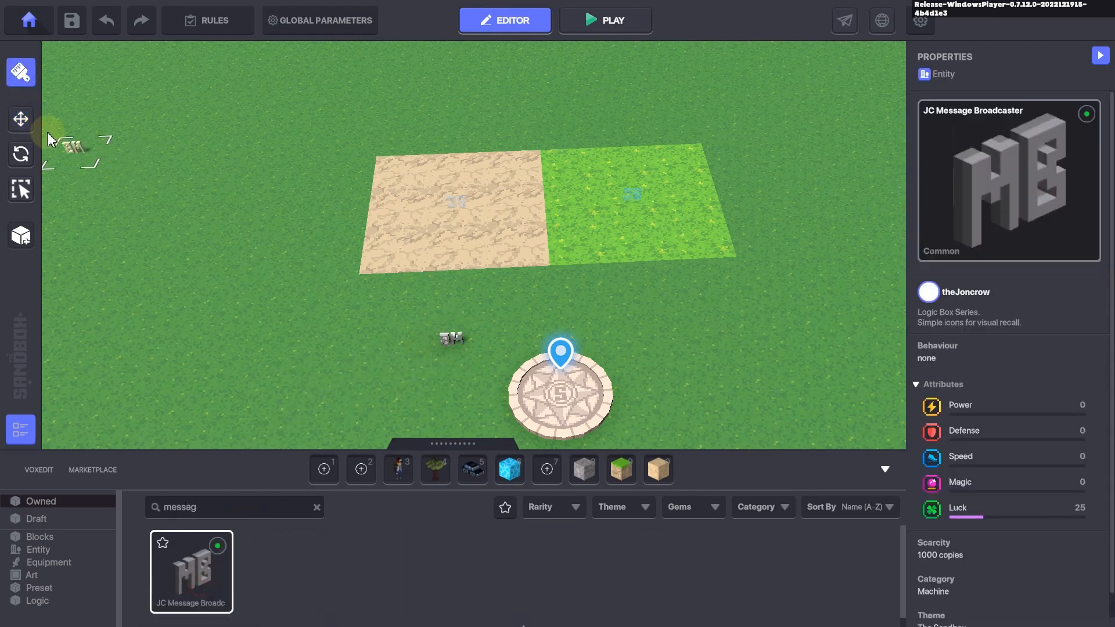
# Step: Set the placed JC Message Broadcaster to No Collisions and hide it
pyautogui.click(20, 119)
pyautogui.click(468, 349)
pyautogui.click(459, 344)
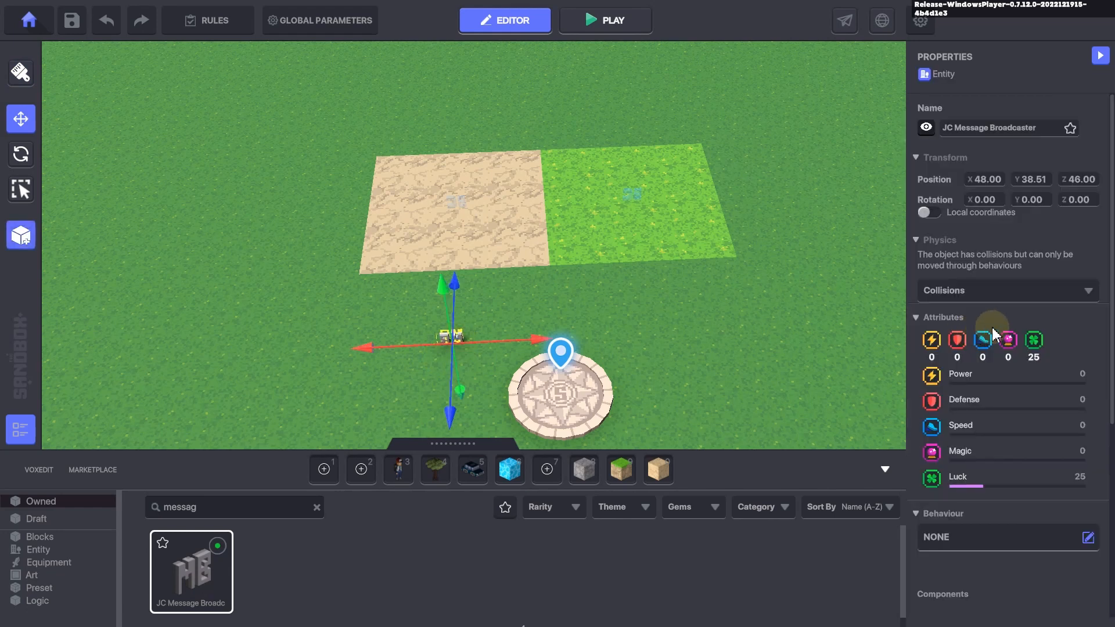
pyautogui.click(984, 290)
pyautogui.click(978, 323)
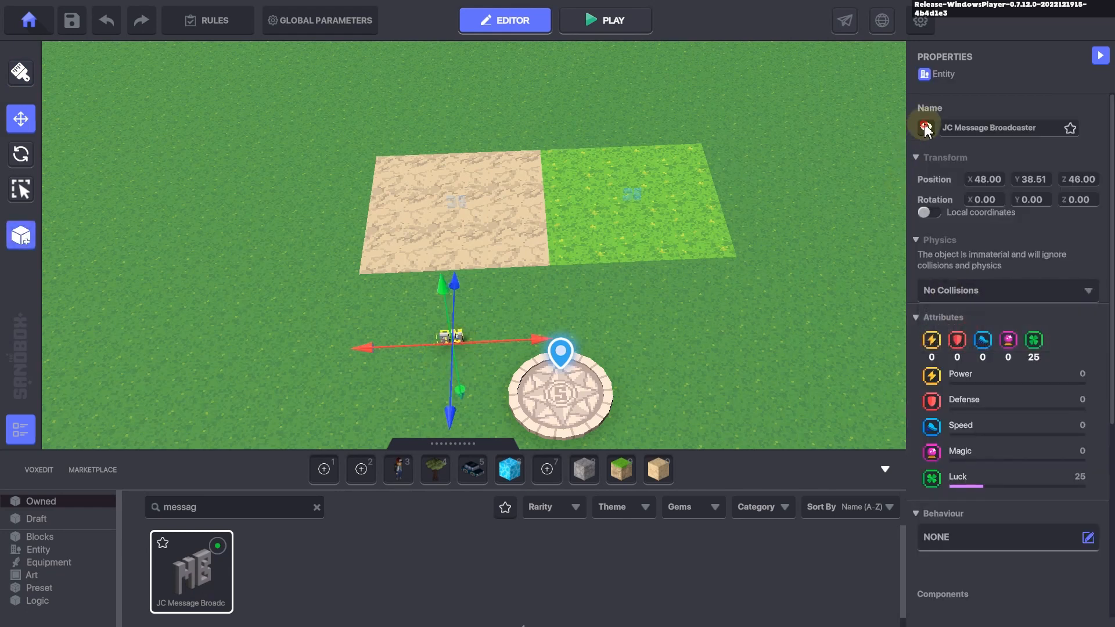
# Step: Assign the Message Broadcaster behaviour to the placed broadcaster and clear the selection
pyautogui.scroll(-3, 988, 378)
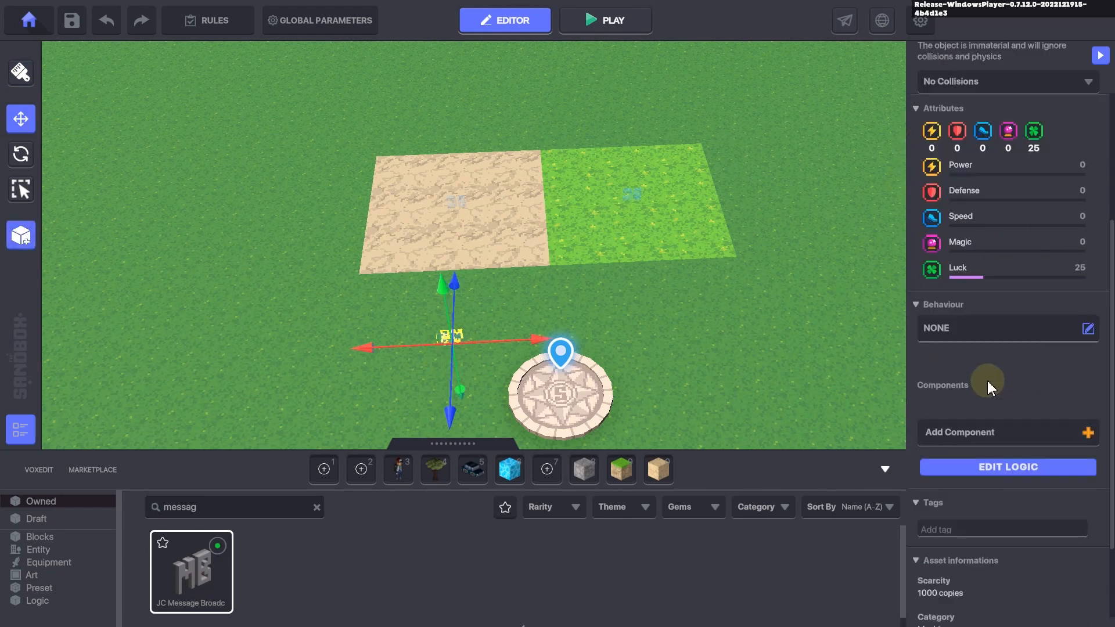
pyautogui.click(957, 329)
pyautogui.click(685, 448)
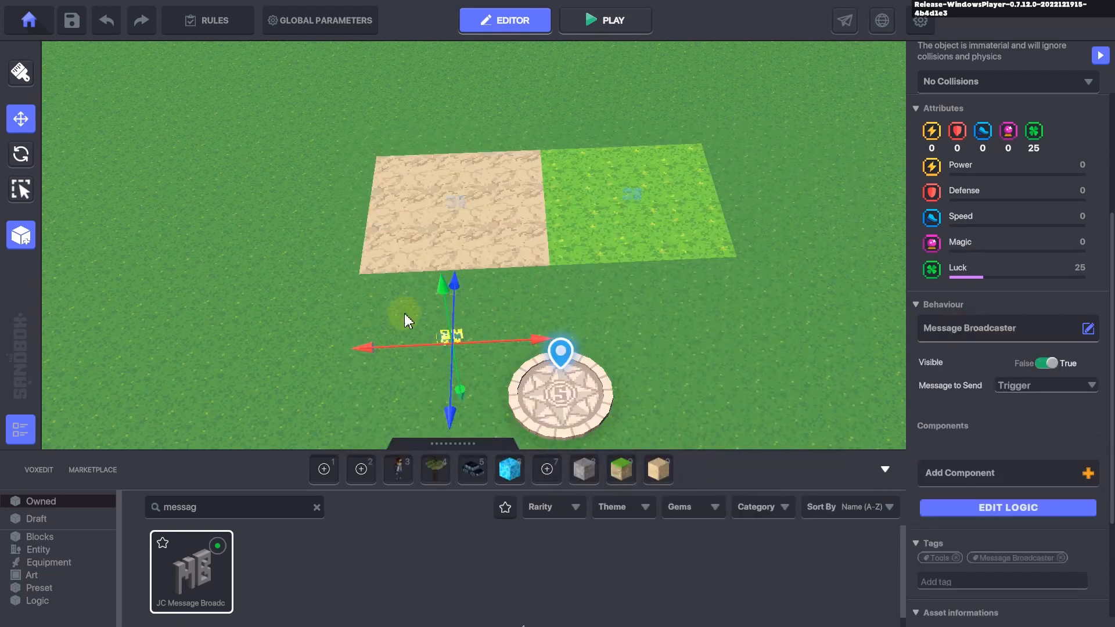
pyautogui.click(388, 244)
pyautogui.hotkey('ctrl', 'alt', 'd')
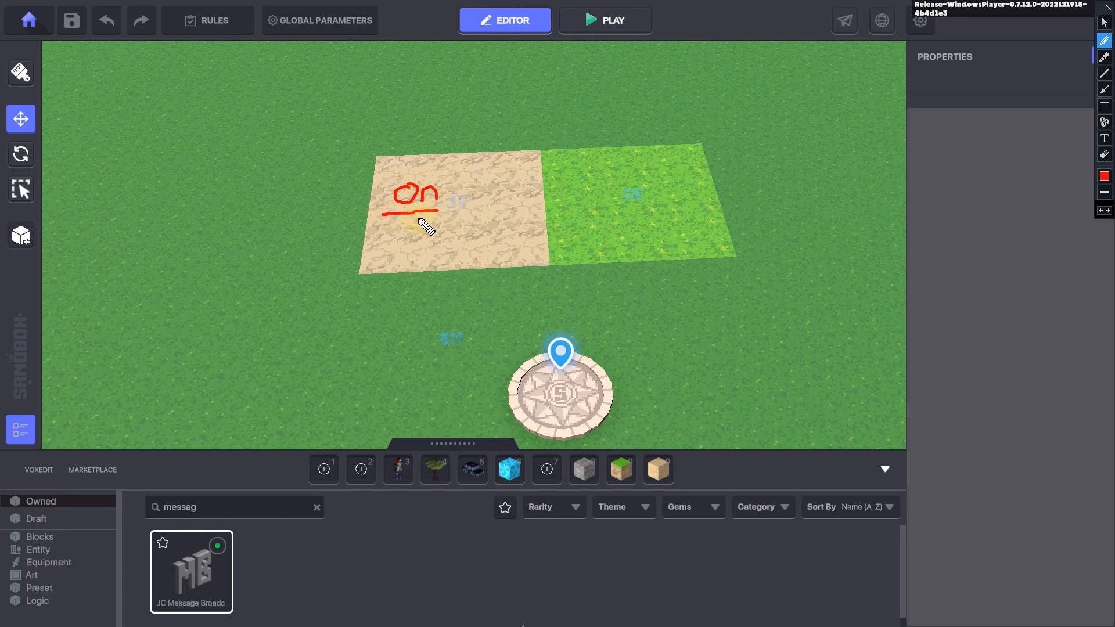
pyautogui.moveTo(378, 199)
pyautogui.mouseDown()
pyautogui.moveTo(342, 216)
pyautogui.moveTo(323, 272)
pyautogui.moveTo(348, 319)
pyautogui.moveTo(426, 348)
pyautogui.mouseUp()
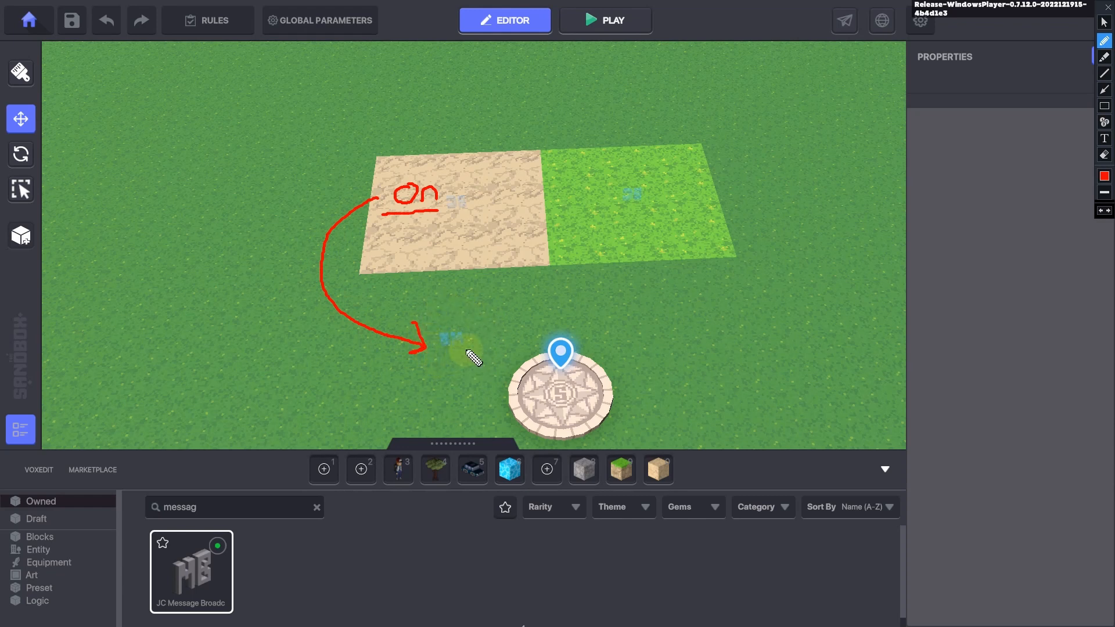
pyautogui.moveTo(470, 306); pyautogui.dragTo(474, 322)
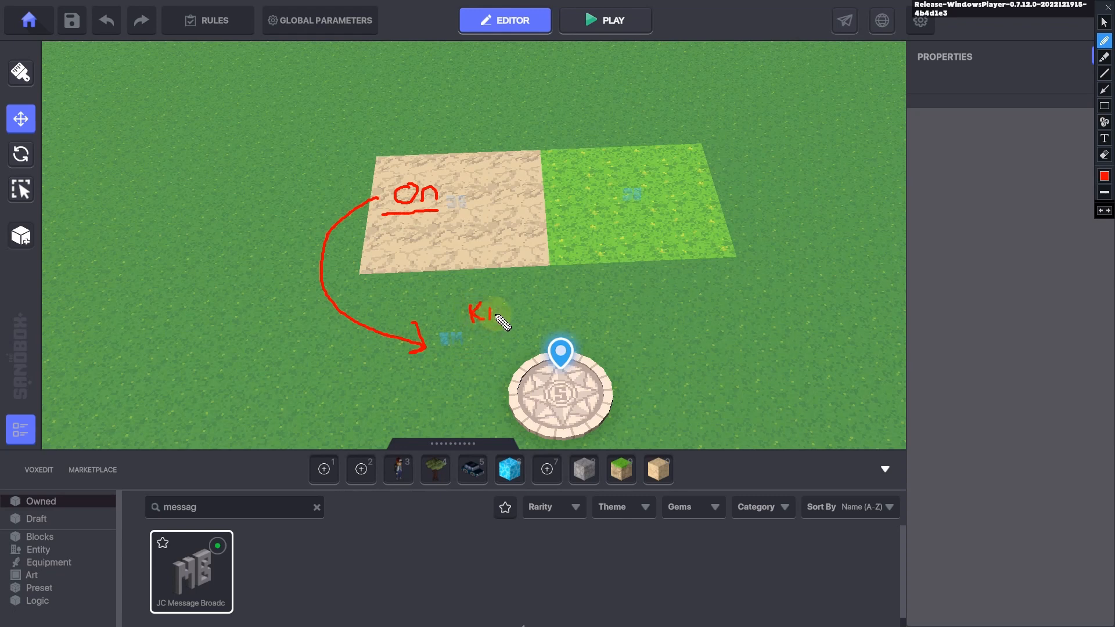
pyautogui.click(514, 316)
pyautogui.click(531, 309)
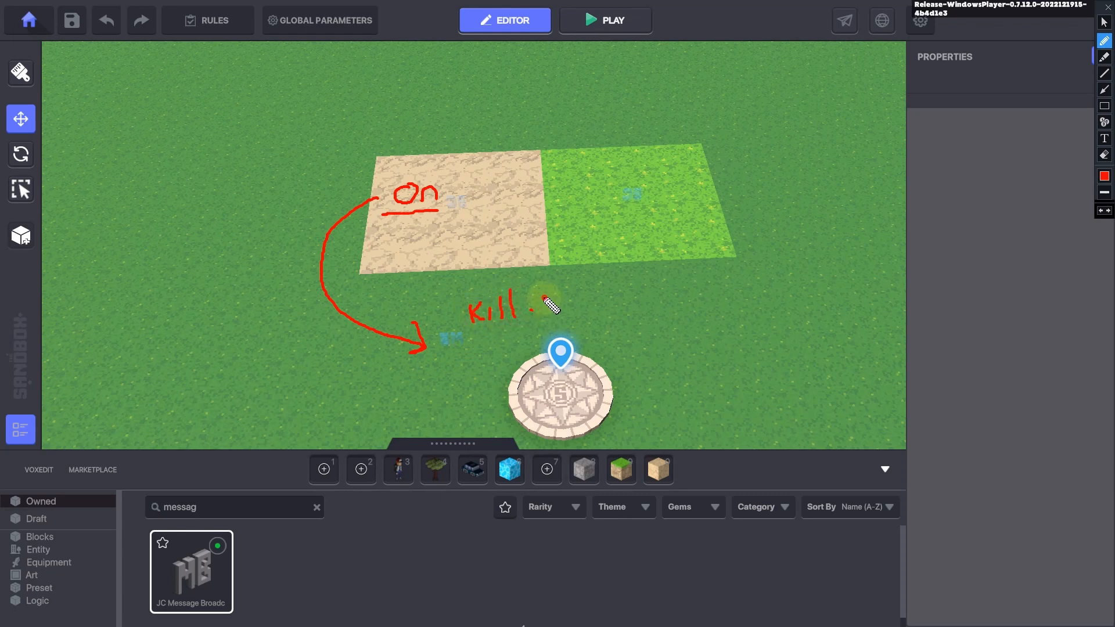
pyautogui.moveTo(548, 298); pyautogui.dragTo(575, 309)
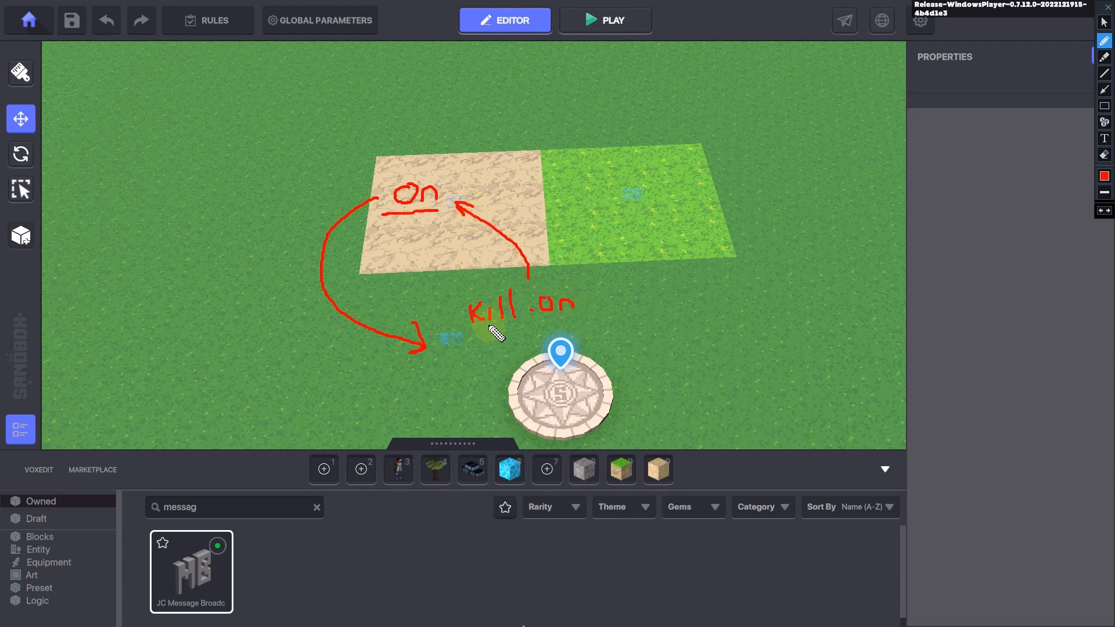
pyautogui.moveTo(469, 323); pyautogui.dragTo(574, 316)
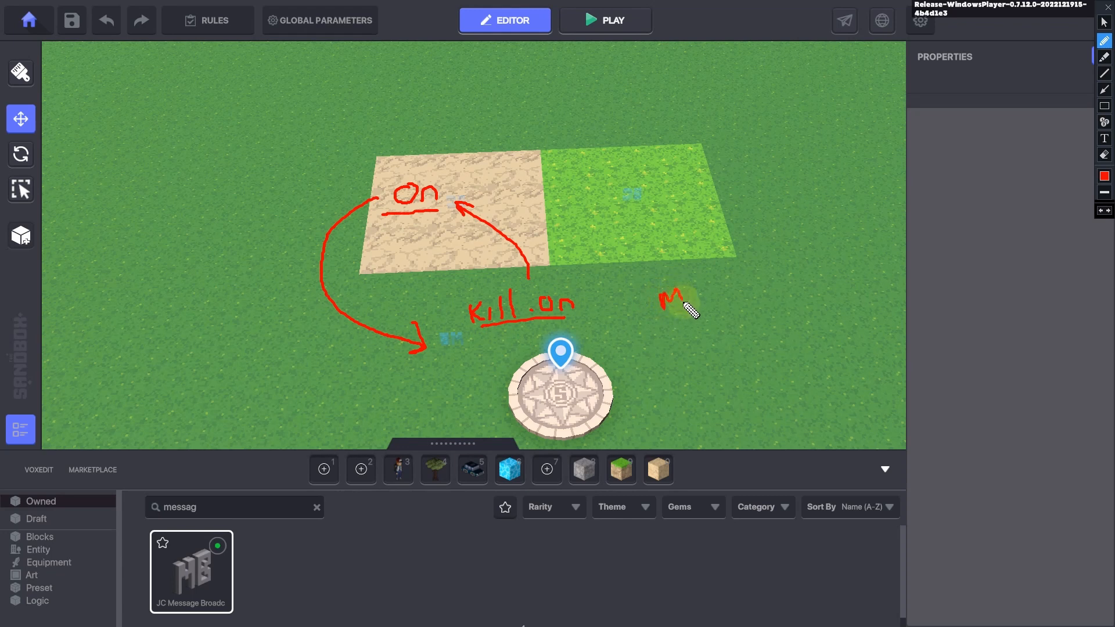
pyautogui.moveTo(691, 297); pyautogui.dragTo(708, 299)
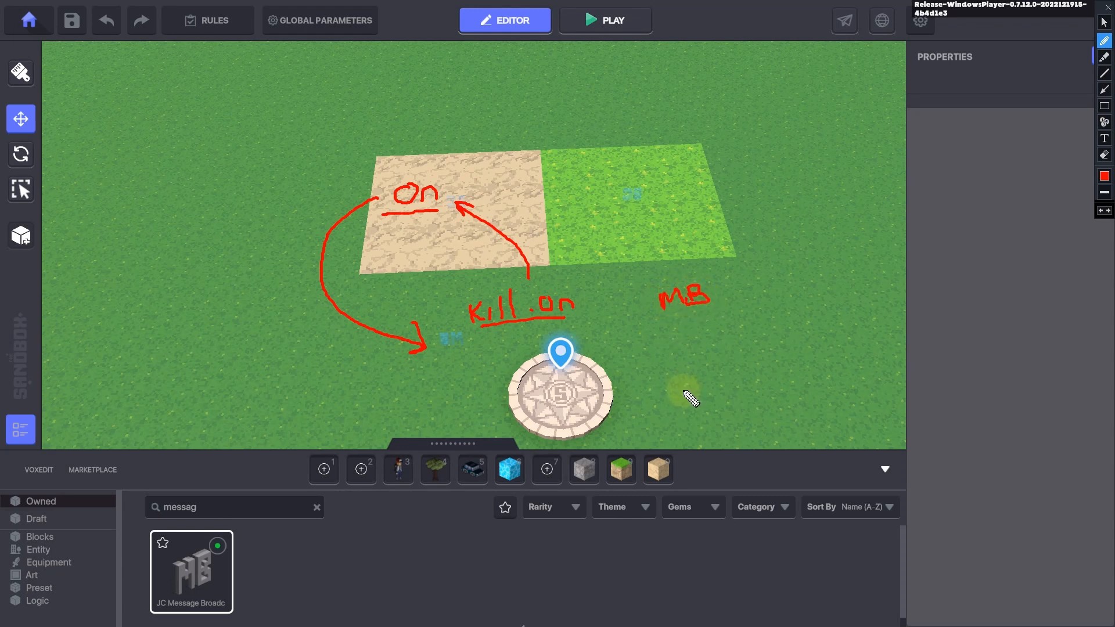
pyautogui.press('Escape')
# Step: Set the Visible option of the JC Message Broadcaster's behaviour to False
pyautogui.click(452, 336)
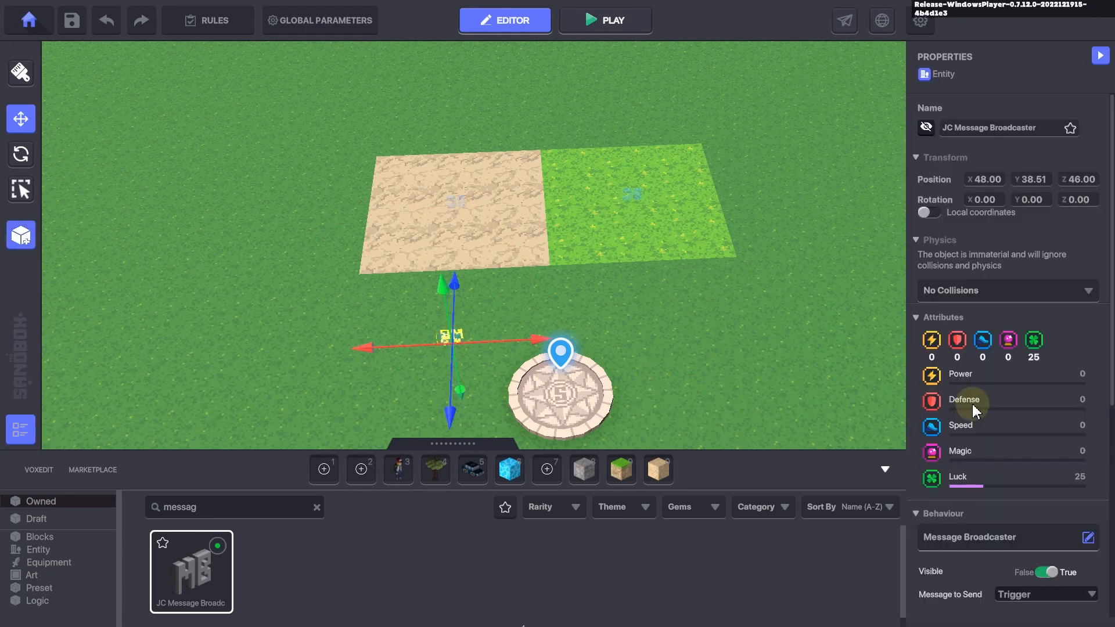
pyautogui.scroll(-3, 974, 411)
pyautogui.click(1057, 362)
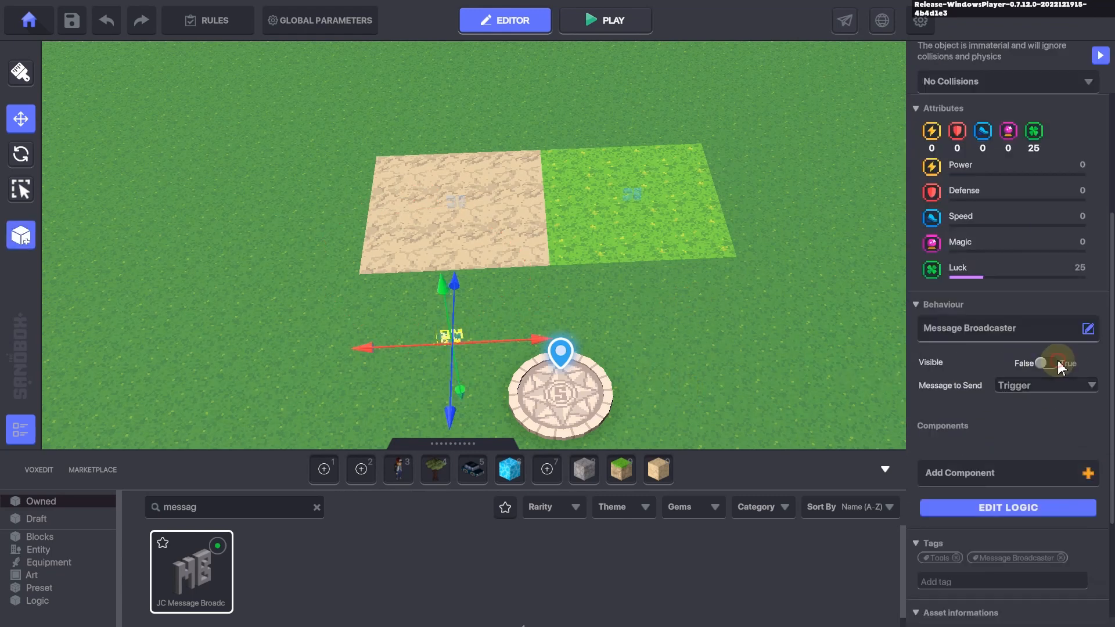
# Step: In the broadcaster's logic, make it wait before broadcasting for the required message On, with a delay between broadcasts of 1
pyautogui.click(1005, 495)
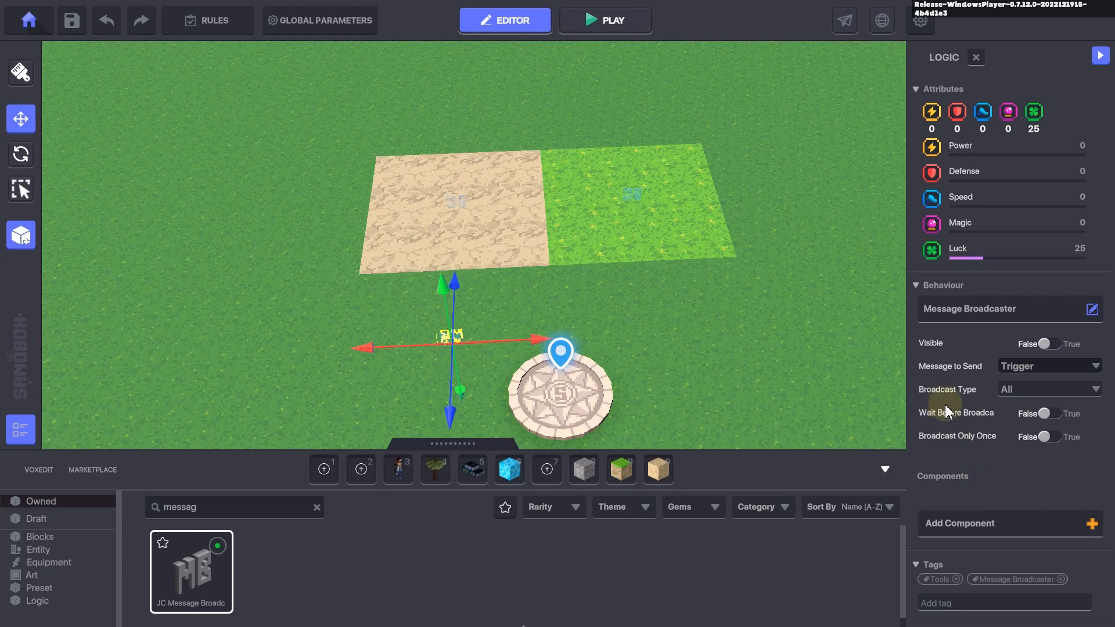
pyautogui.click(1044, 413)
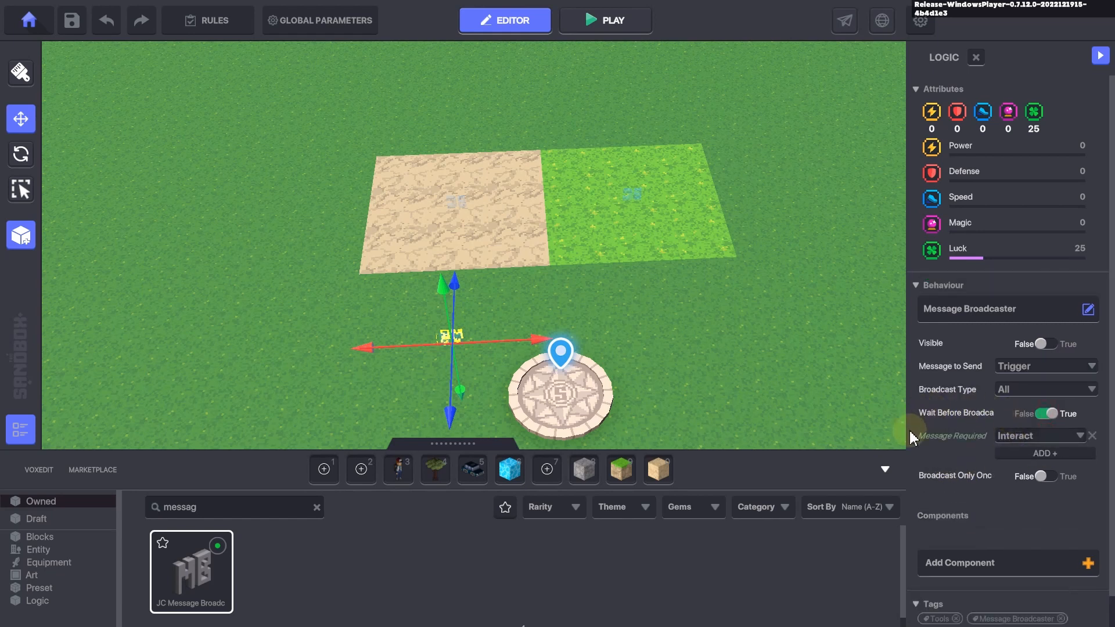
pyautogui.click(1015, 437)
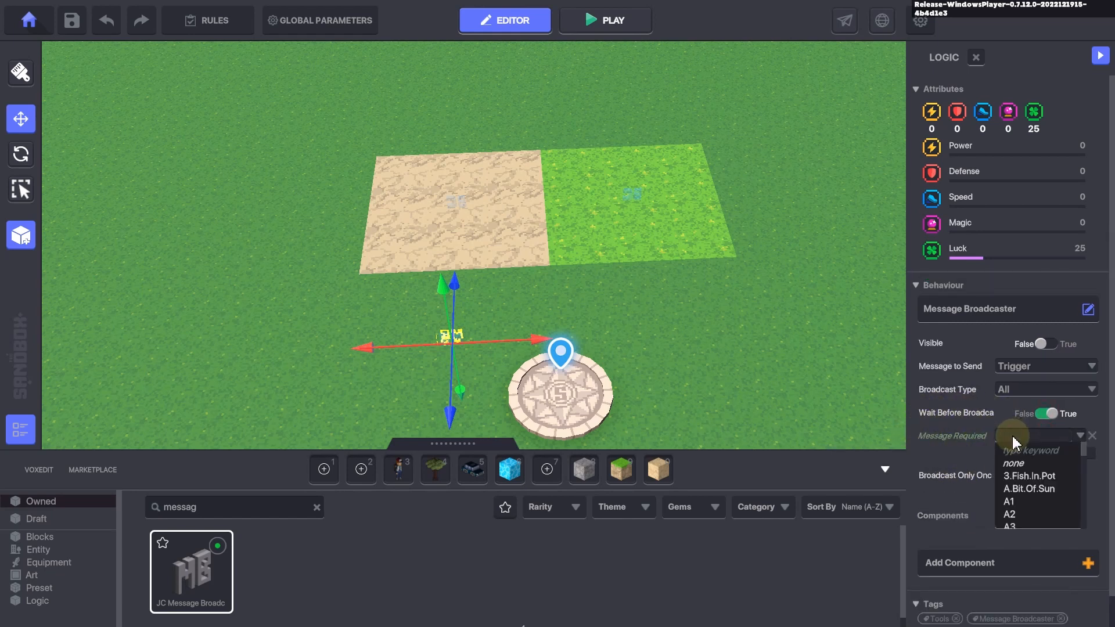
pyautogui.write('On')
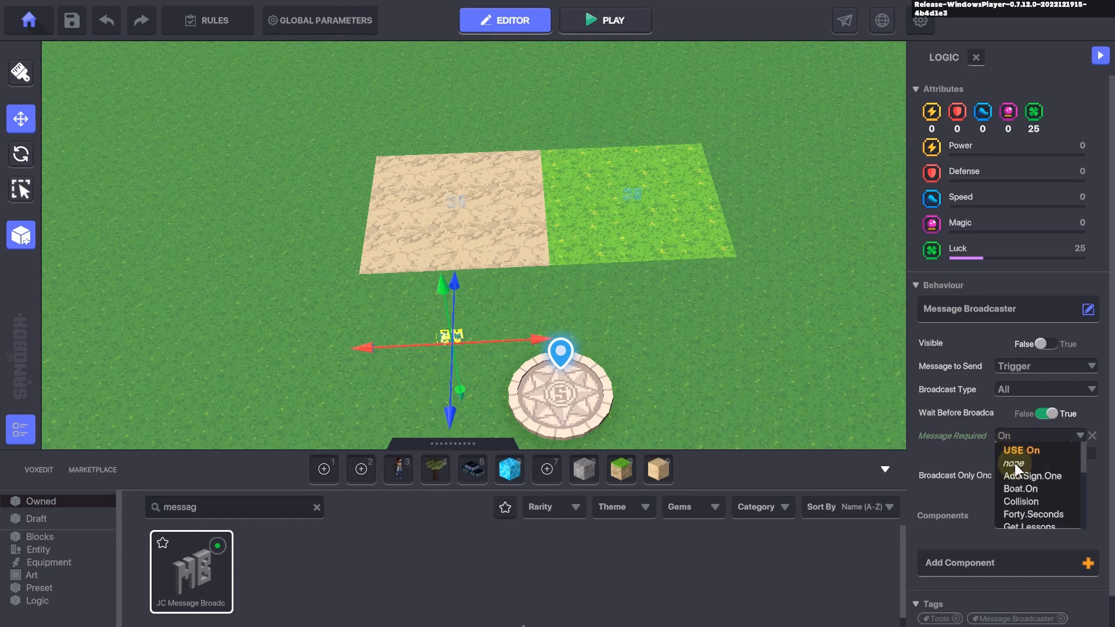
pyautogui.click(1023, 449)
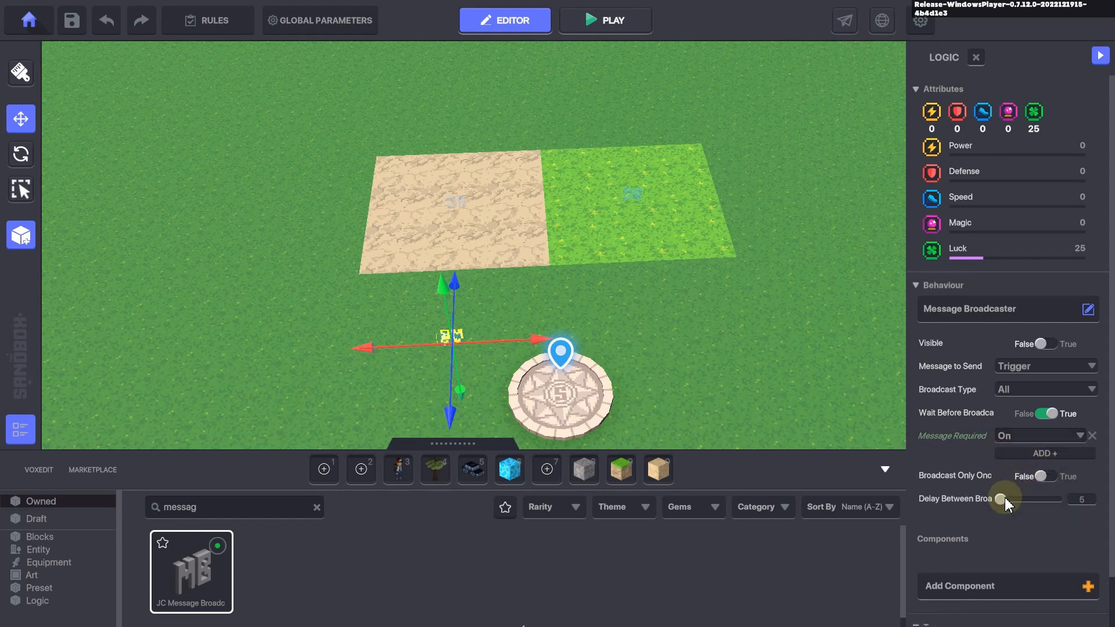
pyautogui.click(1084, 500)
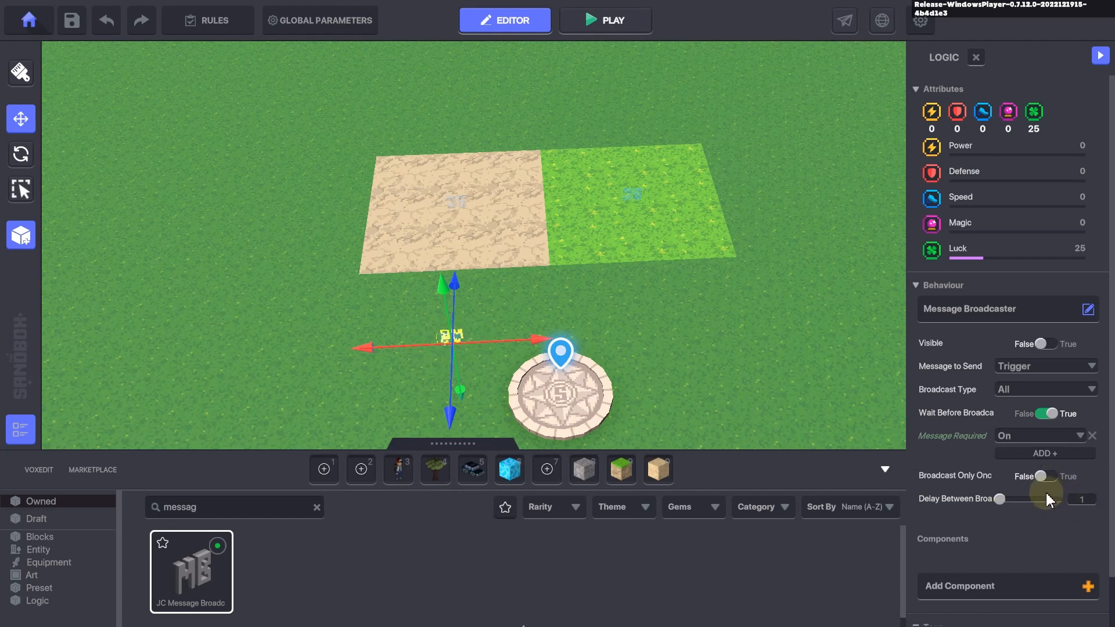
# Step: Make the broadcaster send the message Kill.On with the broadcast type SpecificTagsInRange
pyautogui.click(1013, 366)
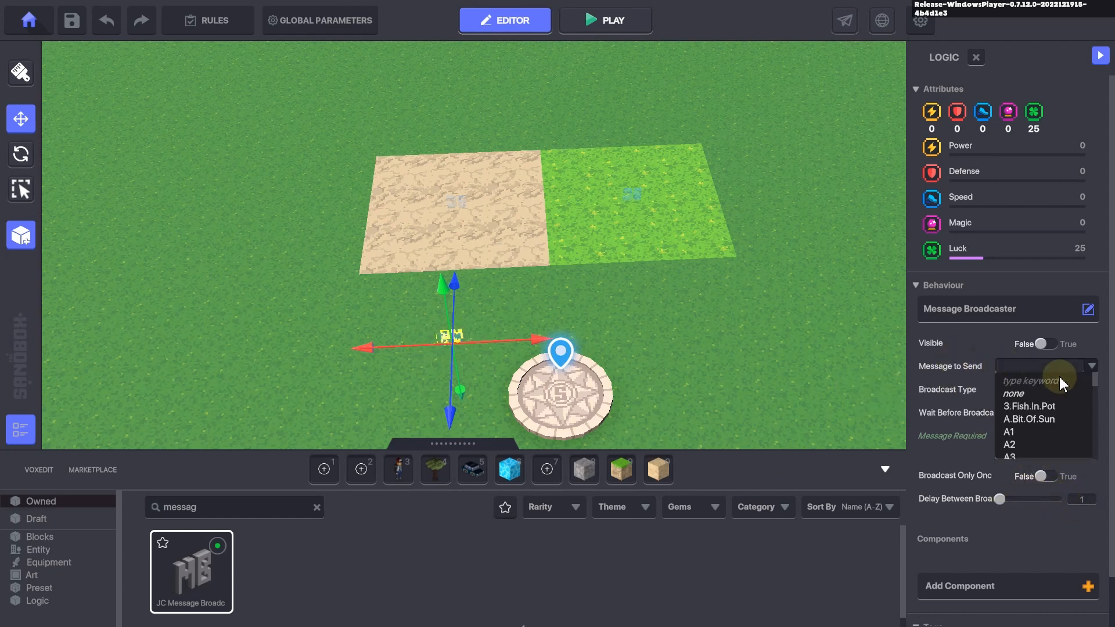
pyautogui.write('Kill.On')
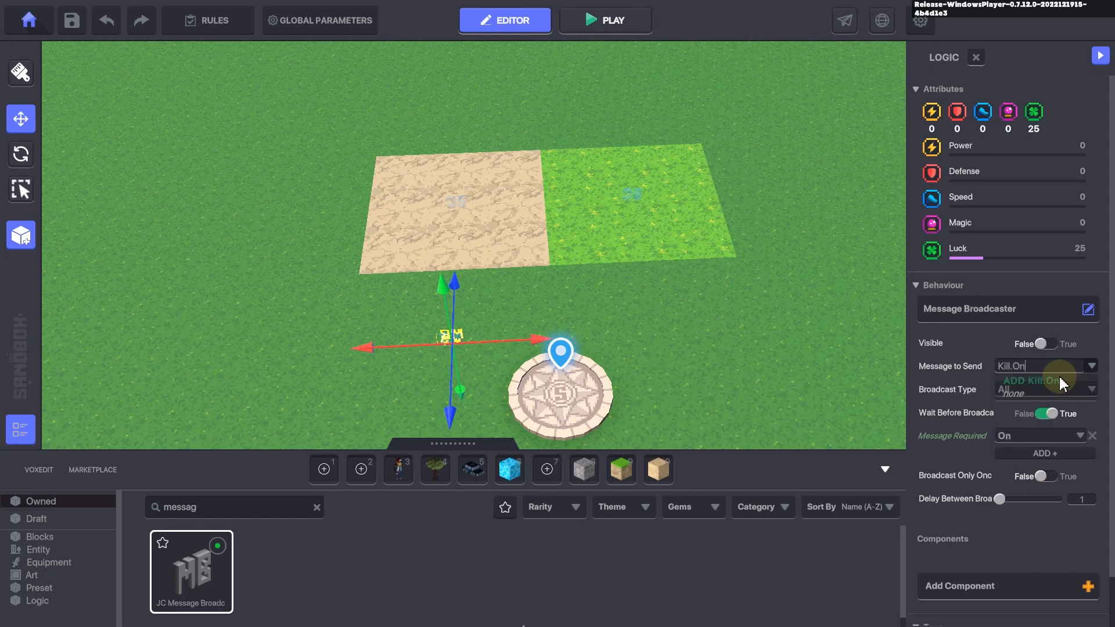
pyautogui.click(1061, 381)
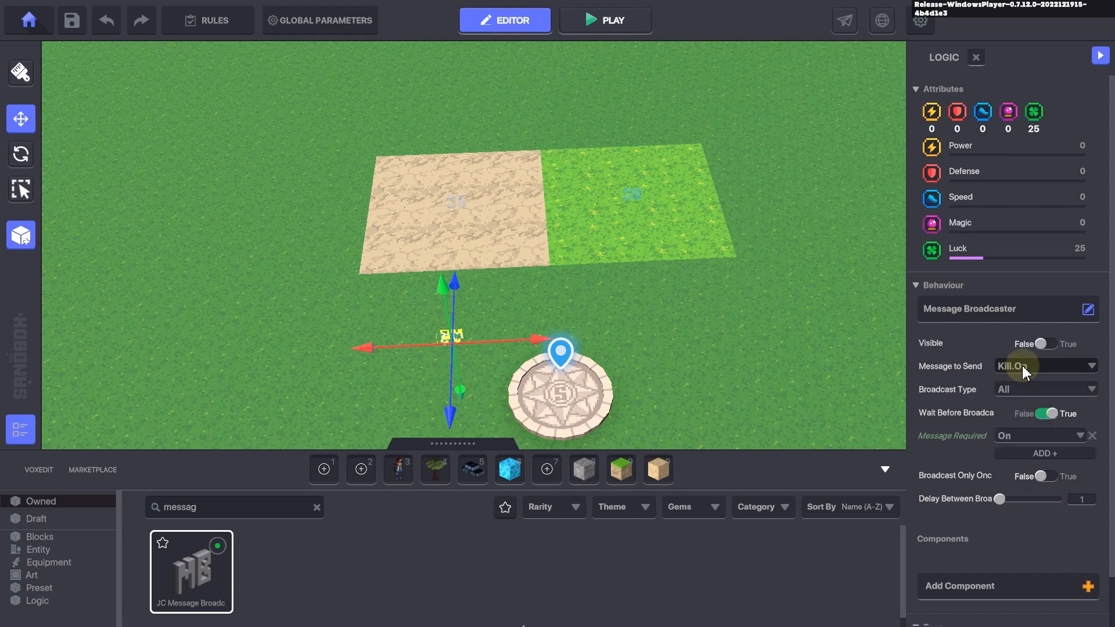
pyautogui.click(1014, 389)
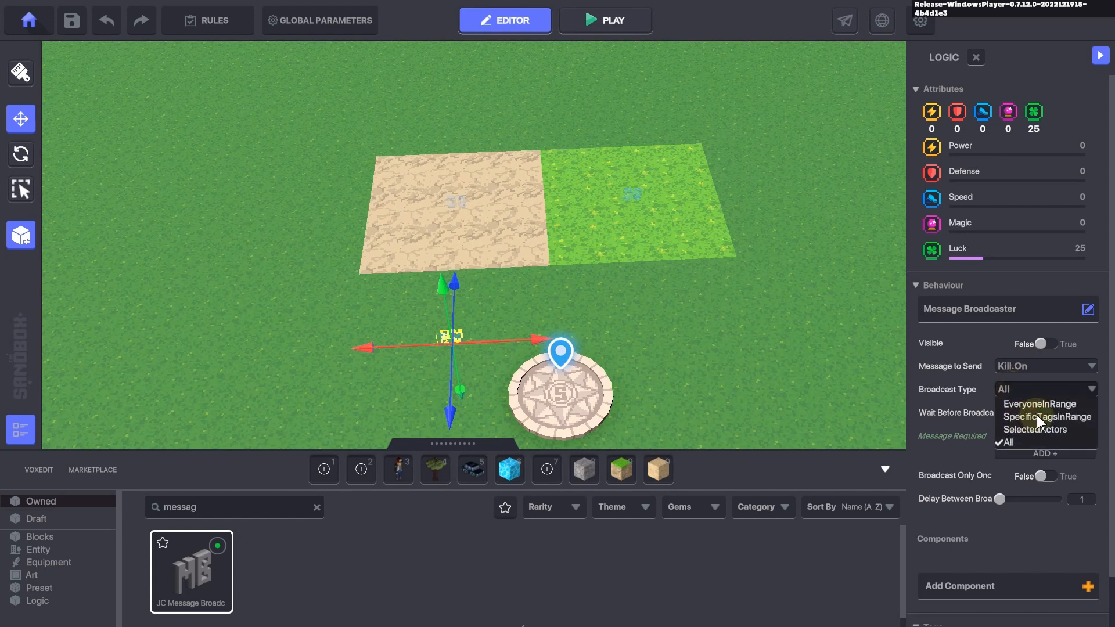
pyautogui.click(1040, 417)
# Step: Try a broadcast range of 100 and return it to 10, comparing the range with the two areas
pyautogui.scroll(-5, 552, 294)
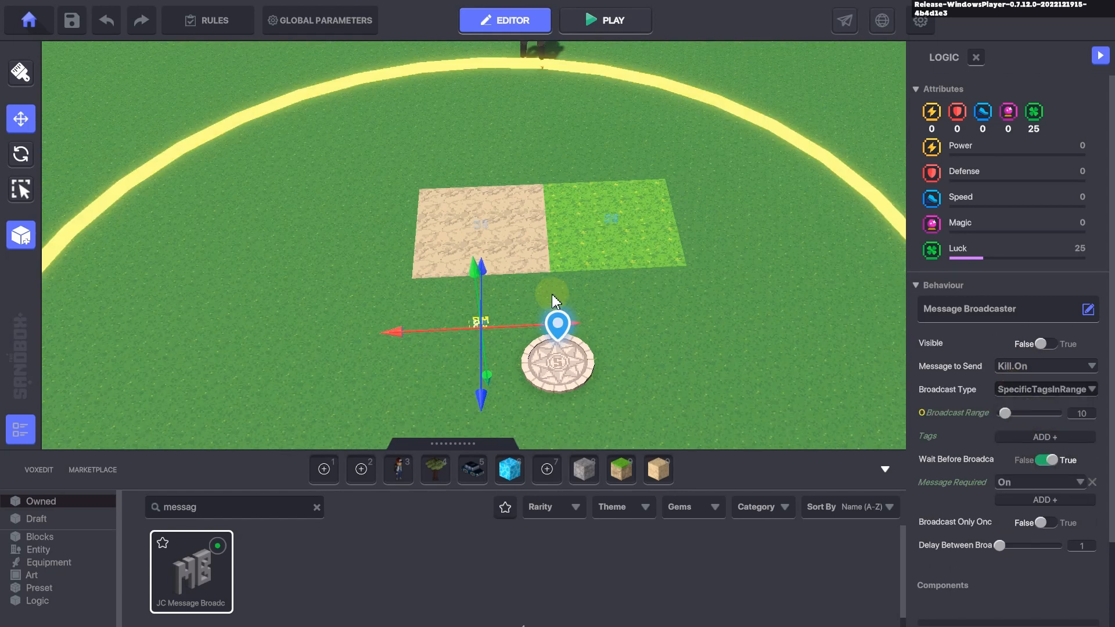
pyautogui.moveTo(653, 347); pyautogui.dragTo(670, 290, button='middle')
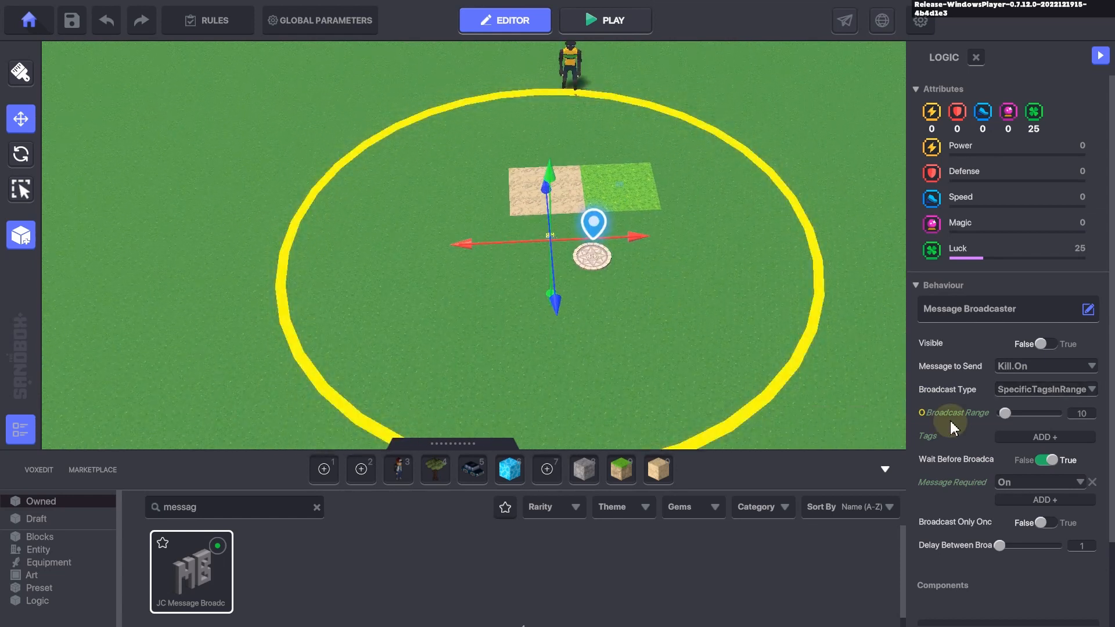
pyautogui.moveTo(1005, 413); pyautogui.dragTo(1050, 422)
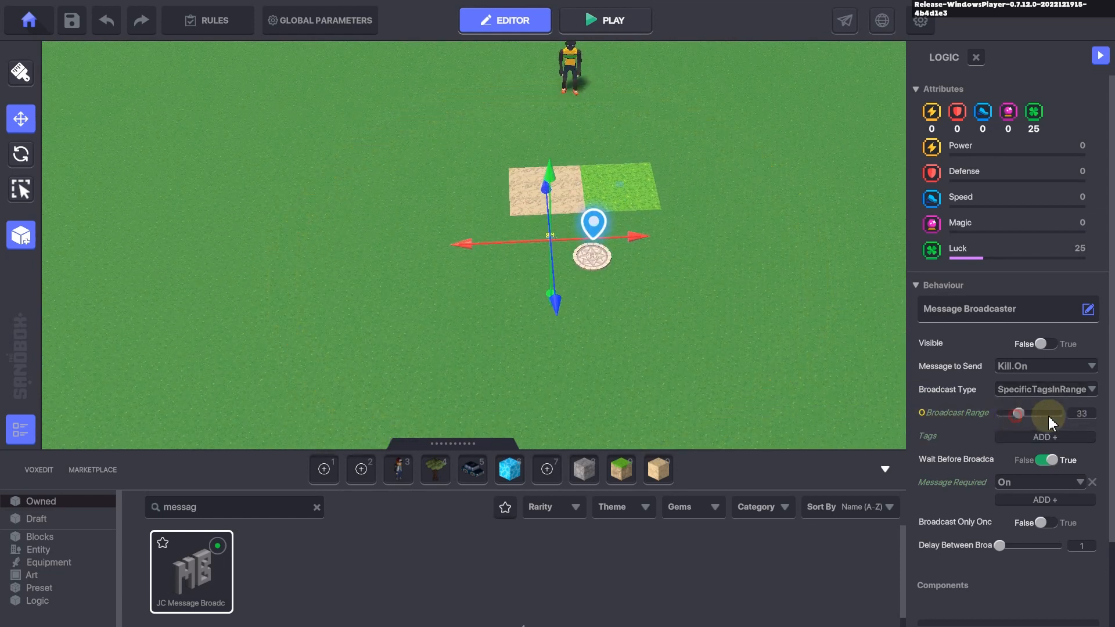
pyautogui.press('Escape')
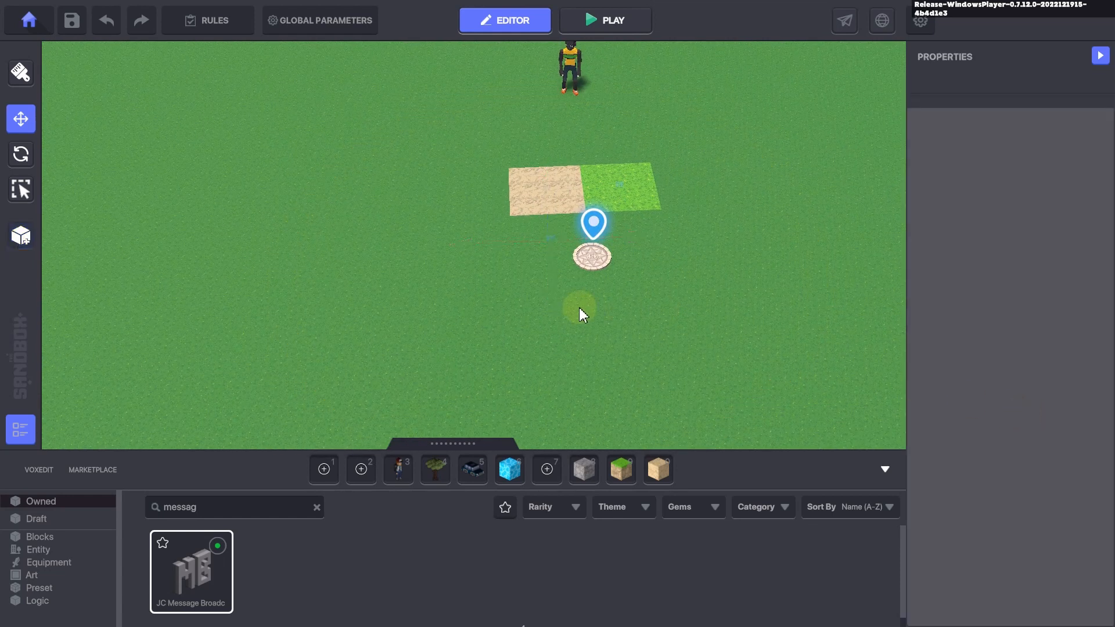
pyautogui.click(546, 247)
pyautogui.scroll(-5, 1011, 468)
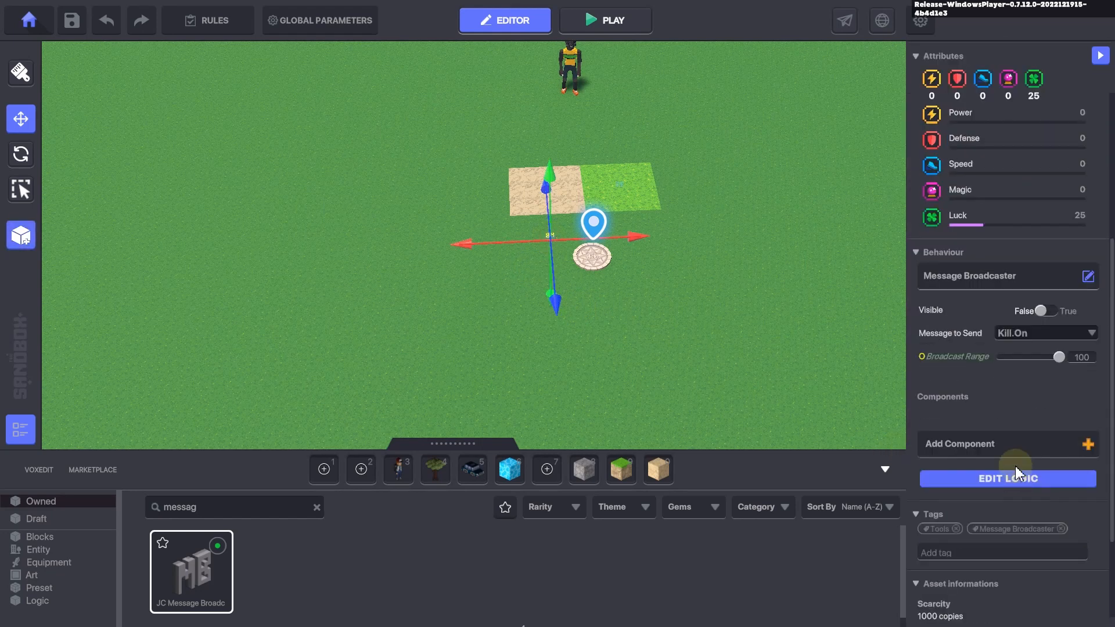
pyautogui.click(1083, 362)
pyautogui.write('10')
pyautogui.press('Return')
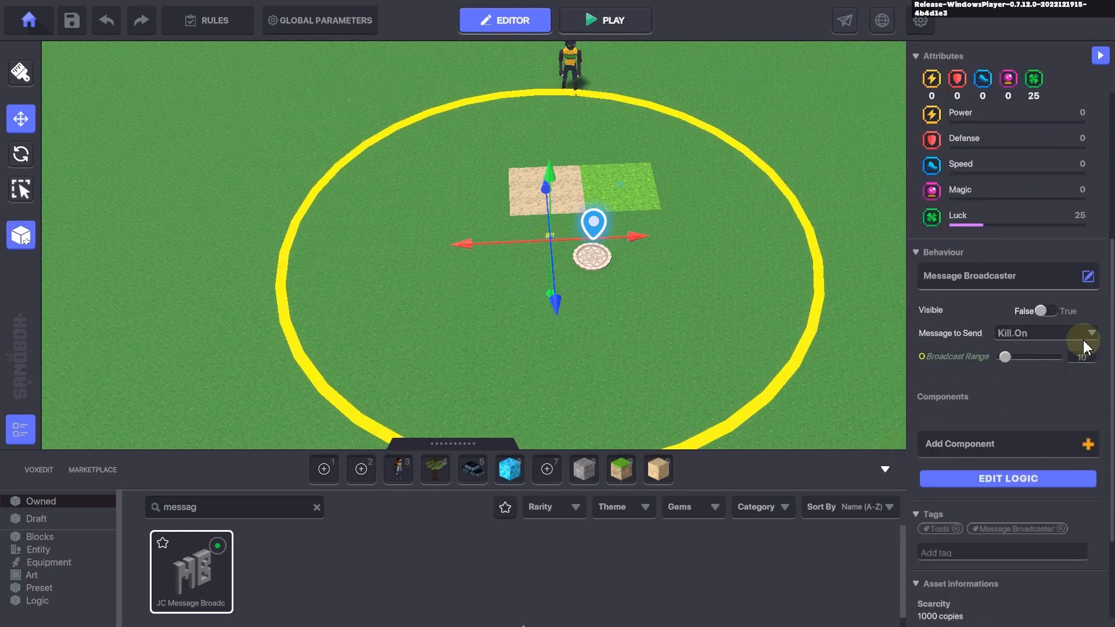
# Step: Set the broadcaster's range to 20 and check that it covers both areas and the character
pyautogui.moveTo(681, 162); pyautogui.dragTo(679, 232, button='right')
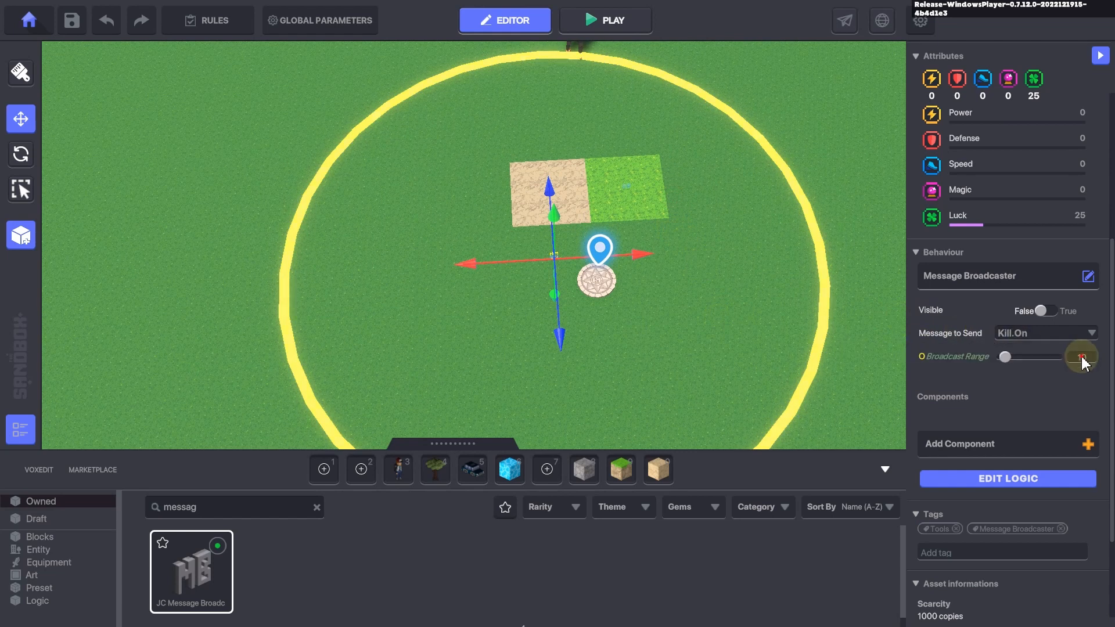
pyautogui.write('20')
pyautogui.press('Return')
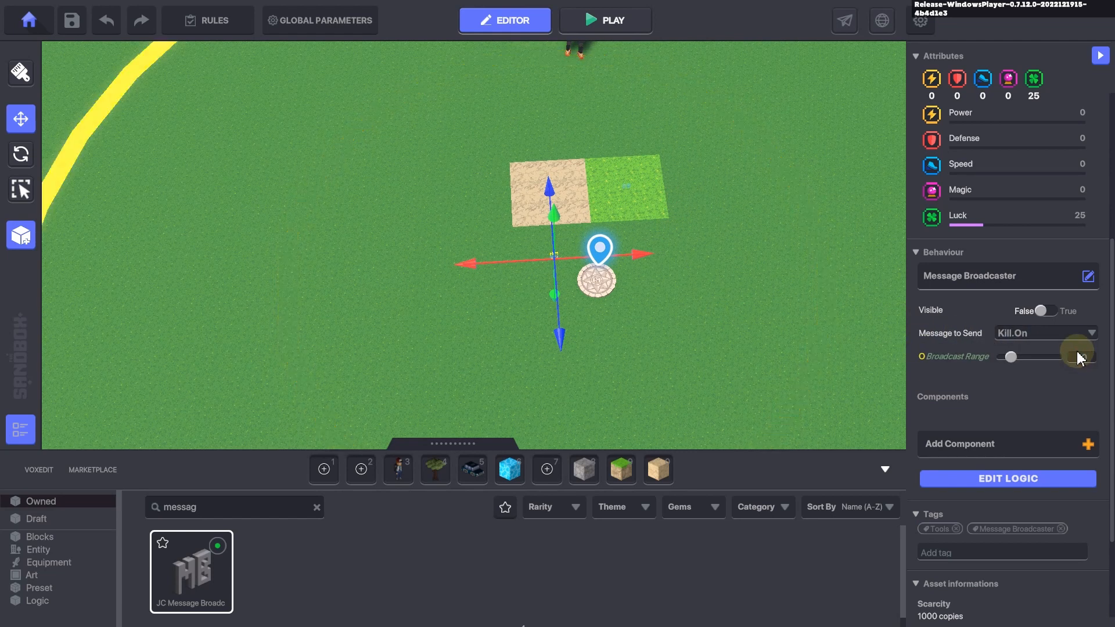
pyautogui.moveTo(793, 141); pyautogui.dragTo(504, 194, button='right')
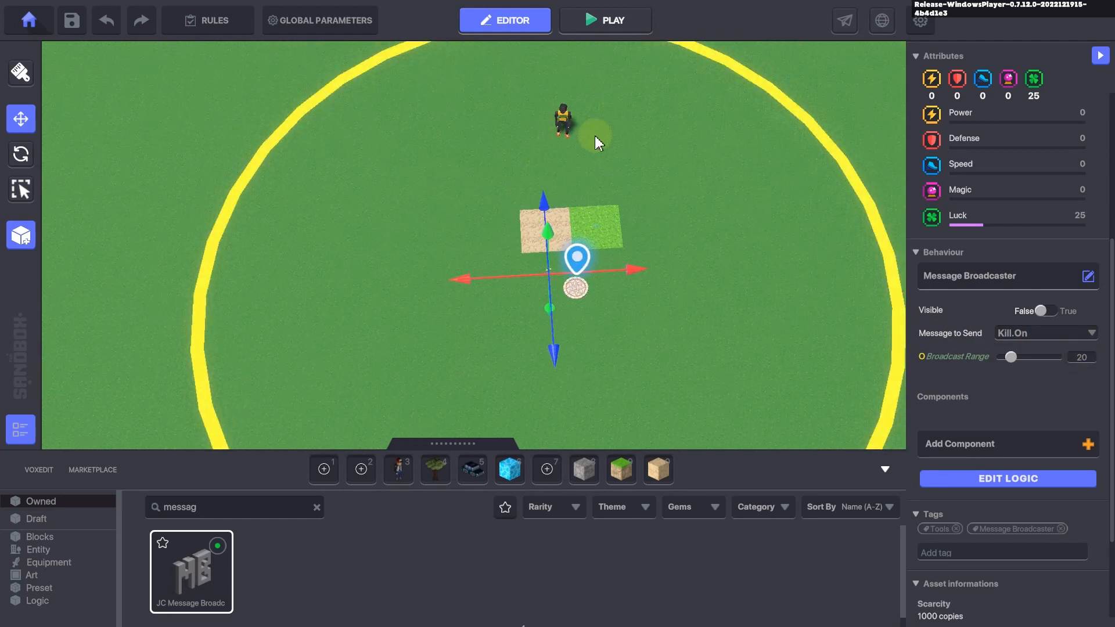
pyautogui.moveTo(589, 212); pyautogui.dragTo(637, 205, button='right')
pyautogui.scroll(3, 637, 288)
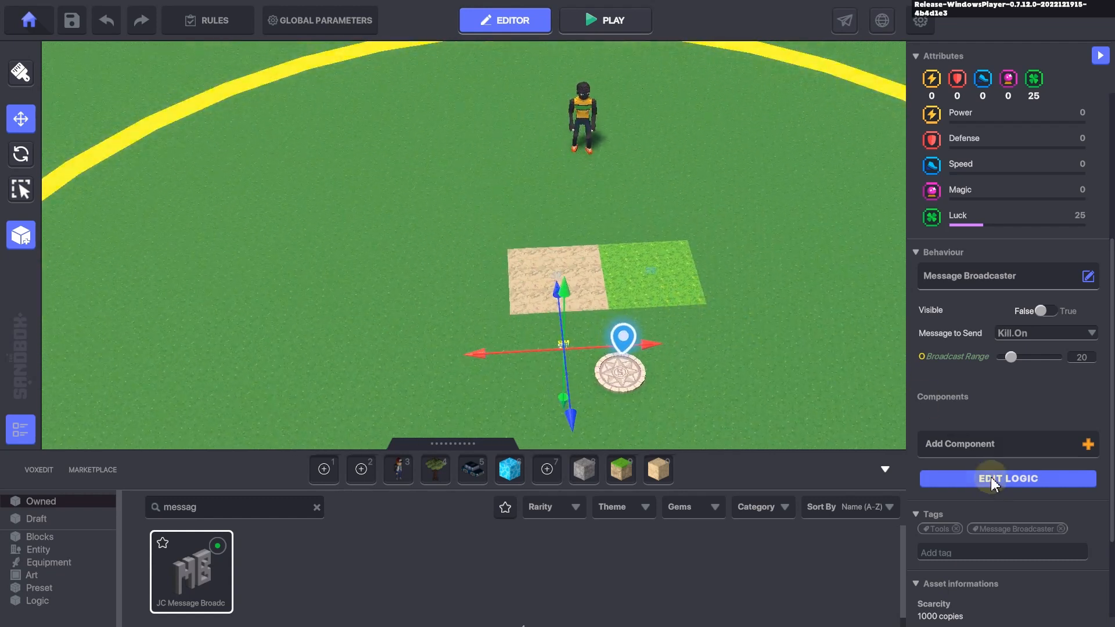
# Step: Add OnAsset as the target tag in the Kill.On broadcaster's logic
pyautogui.click(991, 477)
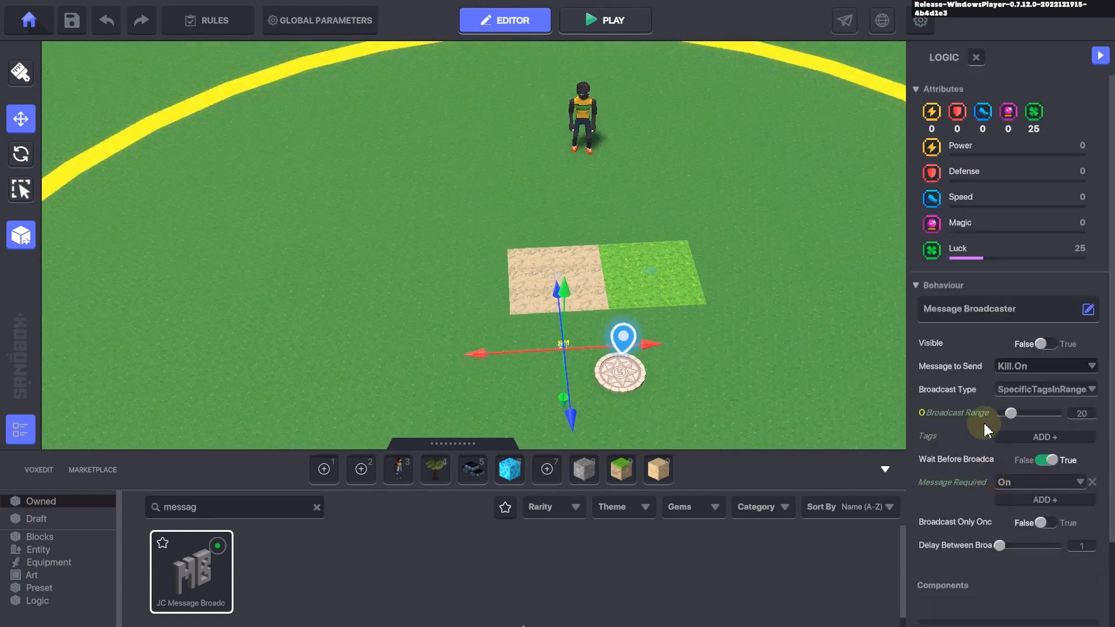
pyautogui.click(1025, 440)
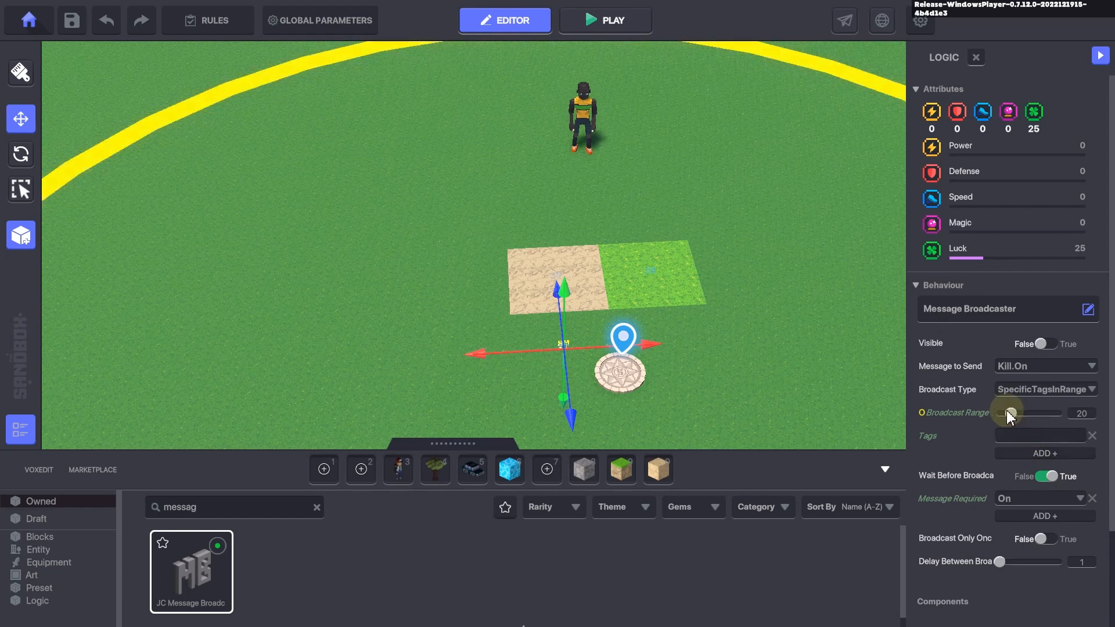
pyautogui.write('OnAsset')
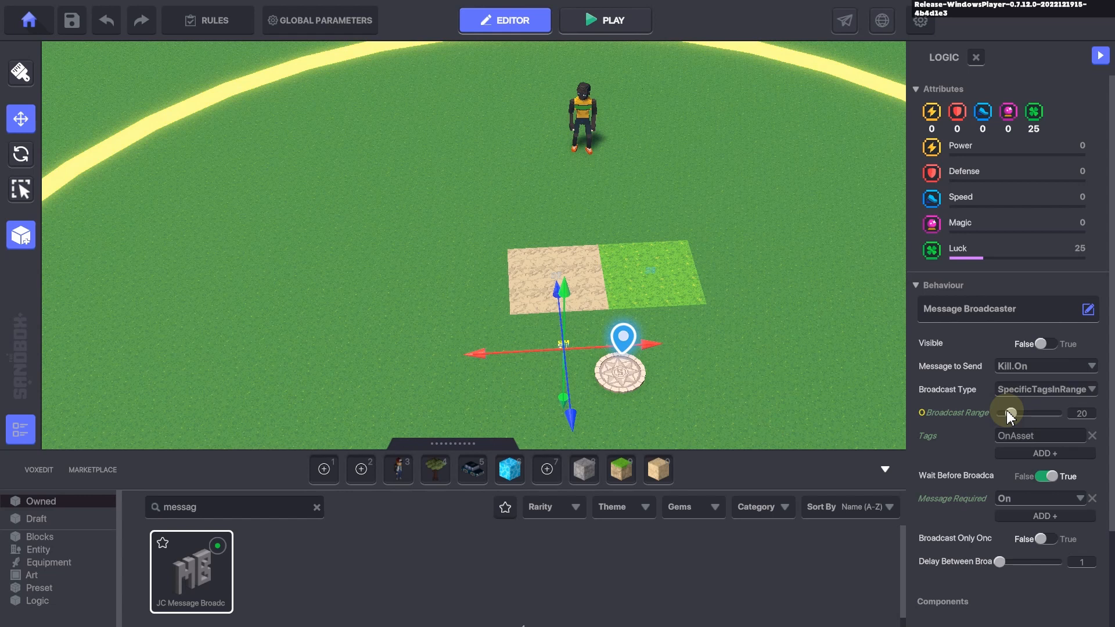
# Step: Duplicate the message broadcaster and place the copy on the other side of the spawn point, near the green area
pyautogui.moveTo(754, 385); pyautogui.dragTo(664, 307, button='middle')
pyautogui.scroll(2, 520, 268)
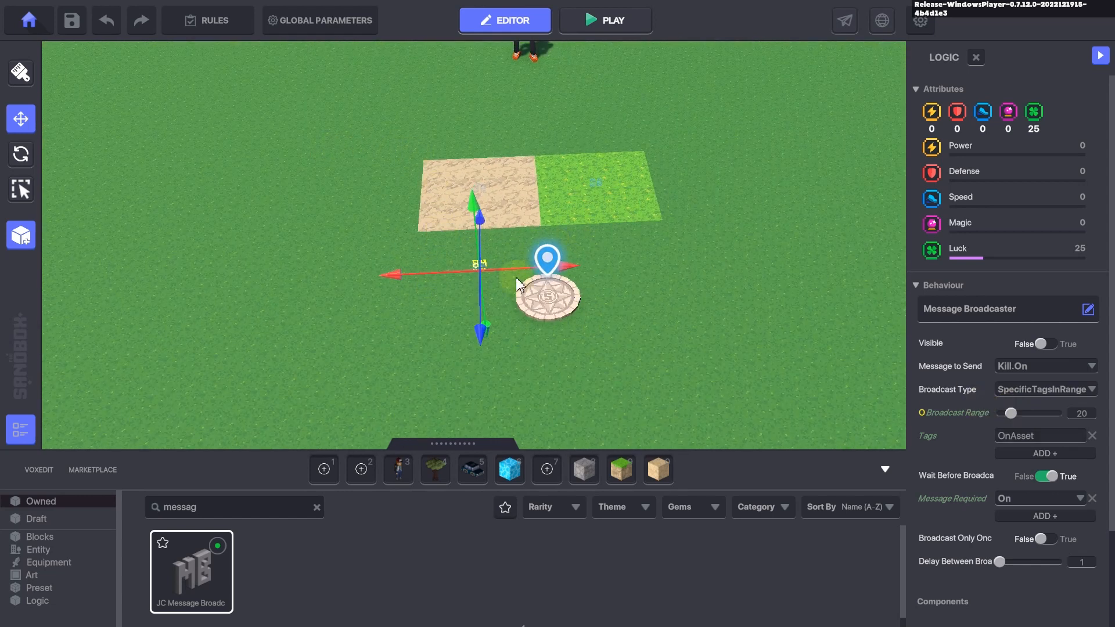
pyautogui.hotkey('ctrl', 'd')
pyautogui.moveTo(516, 315); pyautogui.dragTo(635, 278)
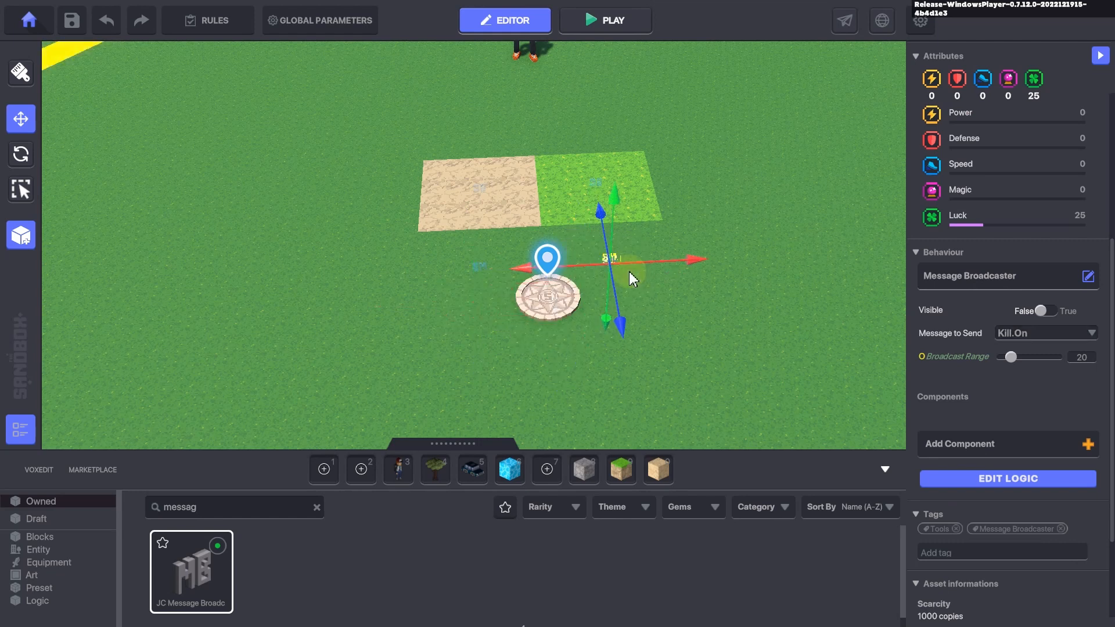
# Step: Set the required message of the duplicated broadcaster to Off
pyautogui.click(976, 487)
pyautogui.click(1028, 501)
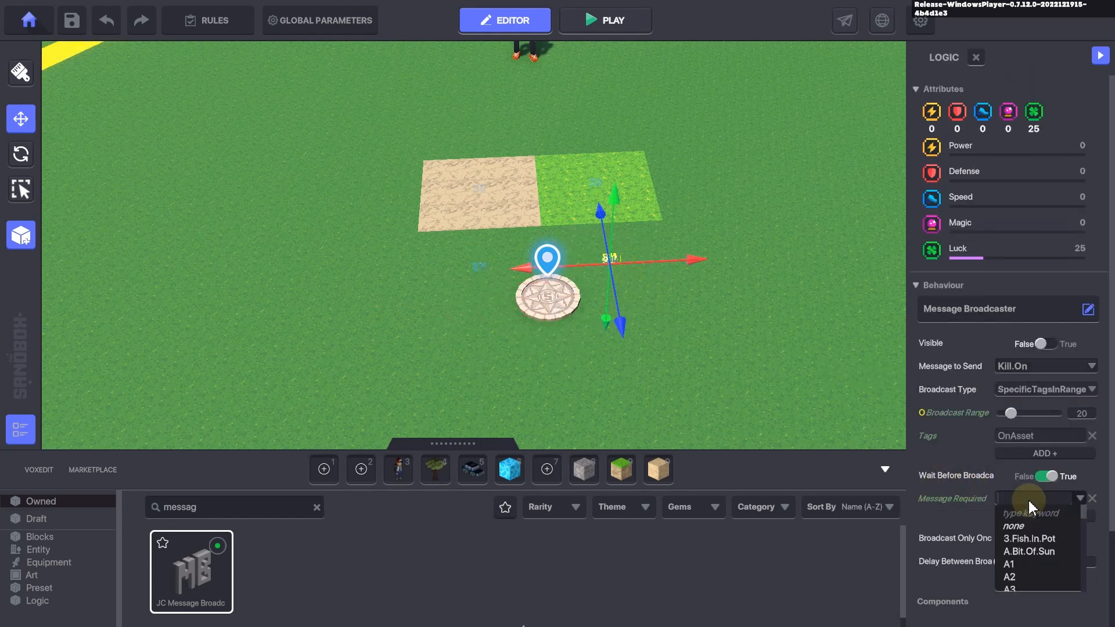
pyautogui.write('Off')
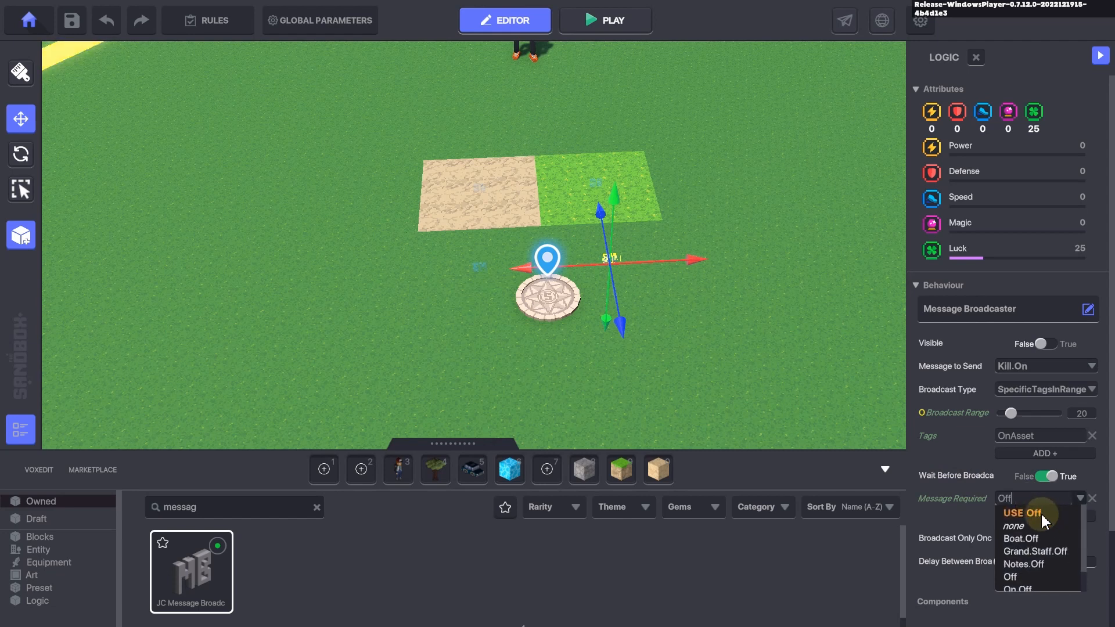
pyautogui.click(1042, 515)
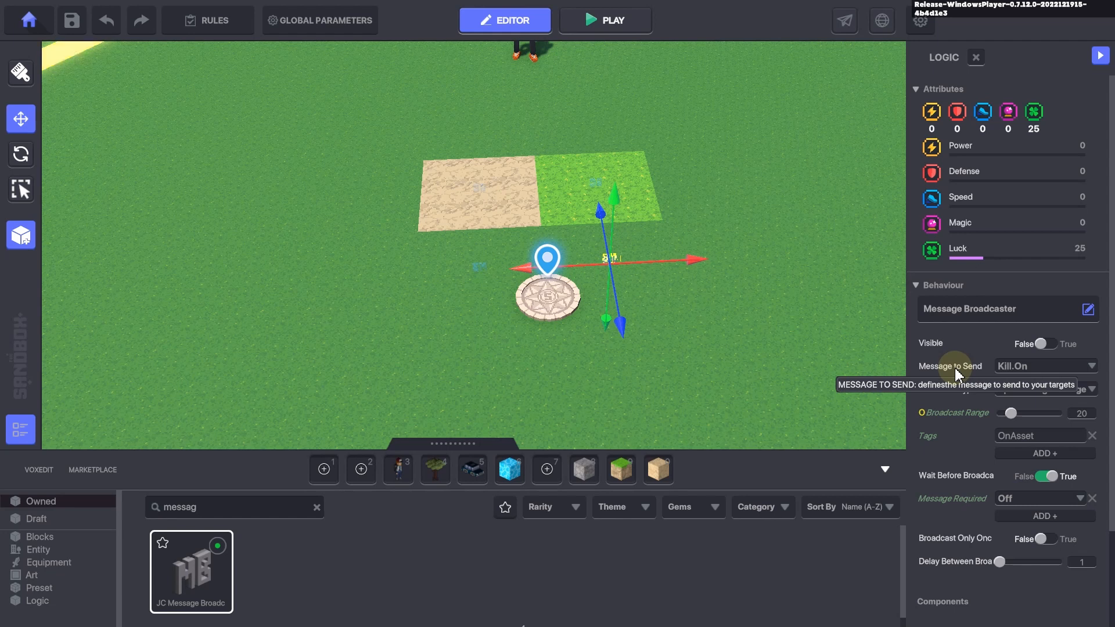
# Step: Add the new message Kill.Off as the duplicated broadcaster's message to send
pyautogui.click(1021, 367)
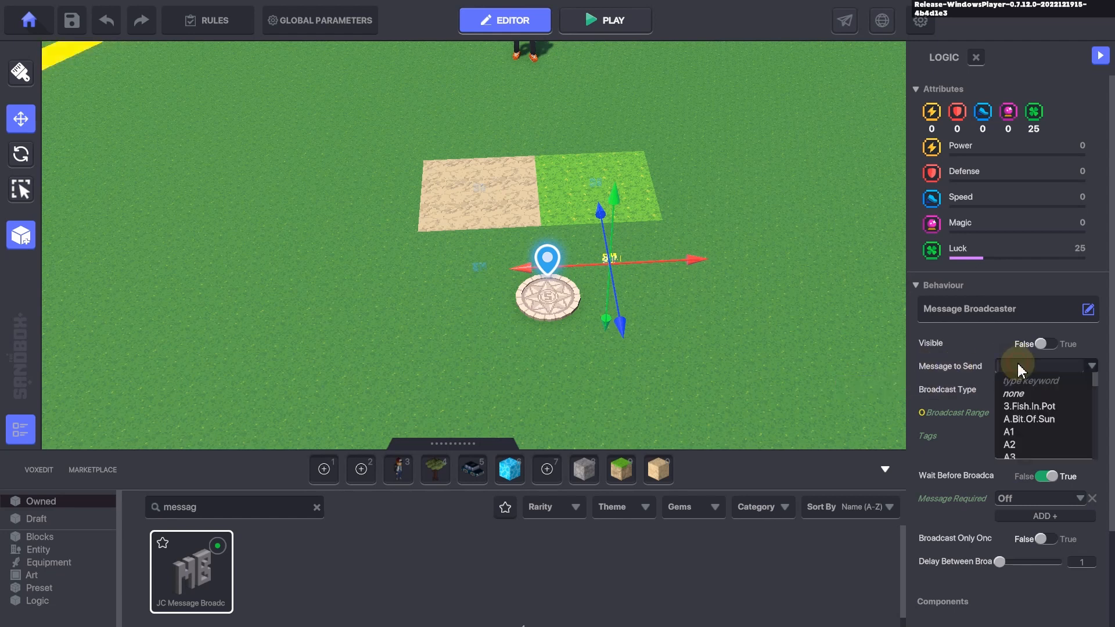
pyautogui.press('BackSpace')
pyautogui.press('BackSpace')
pyautogui.write('Off')
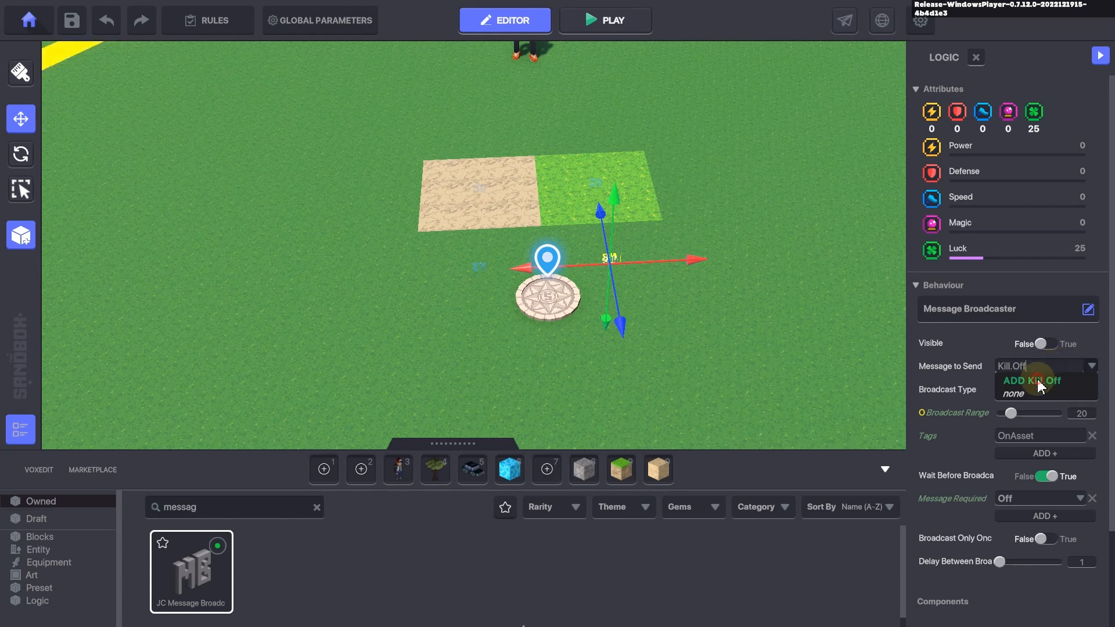
pyautogui.click(1039, 382)
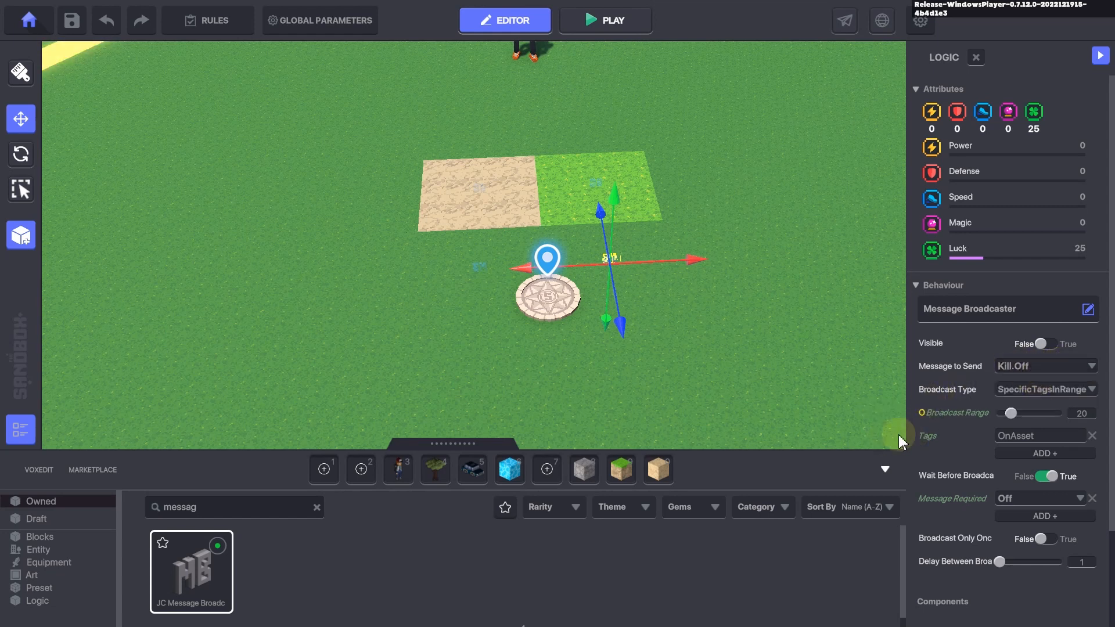
# Step: Change the duplicated broadcaster's target tag to OffAsset
pyautogui.click(1029, 439)
pyautogui.write('Off')
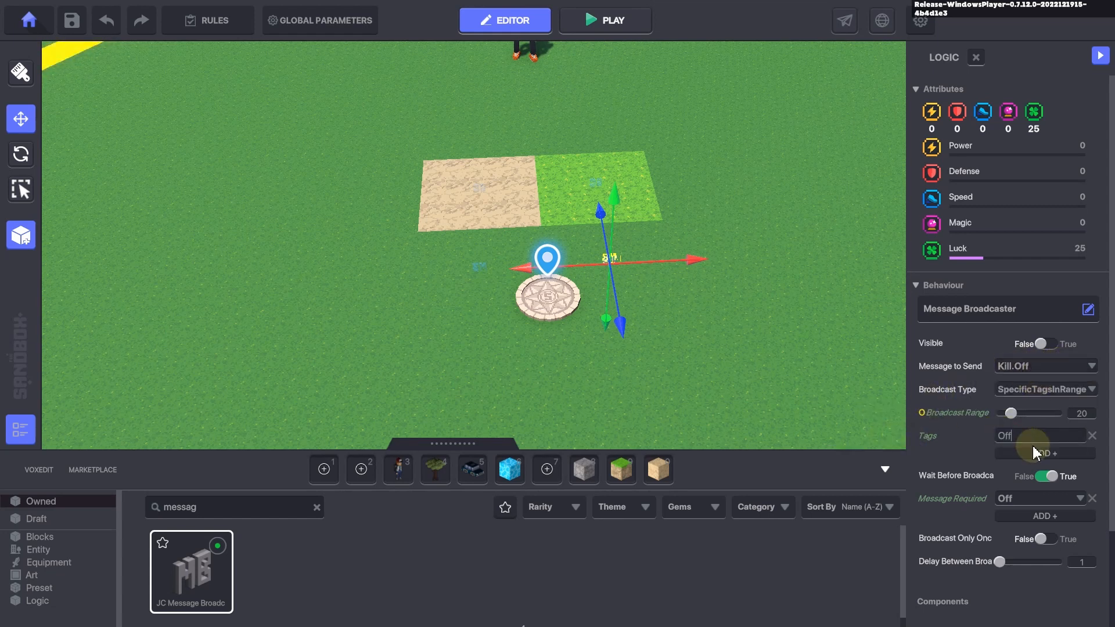
pyautogui.write('Asset')
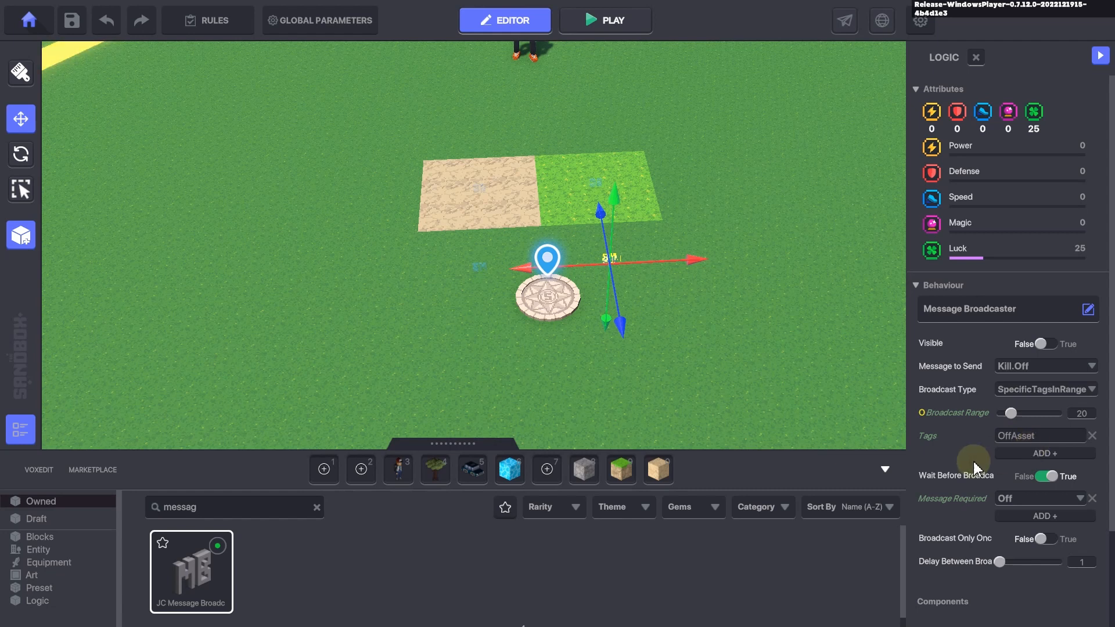
pyautogui.scroll(-1, 964, 465)
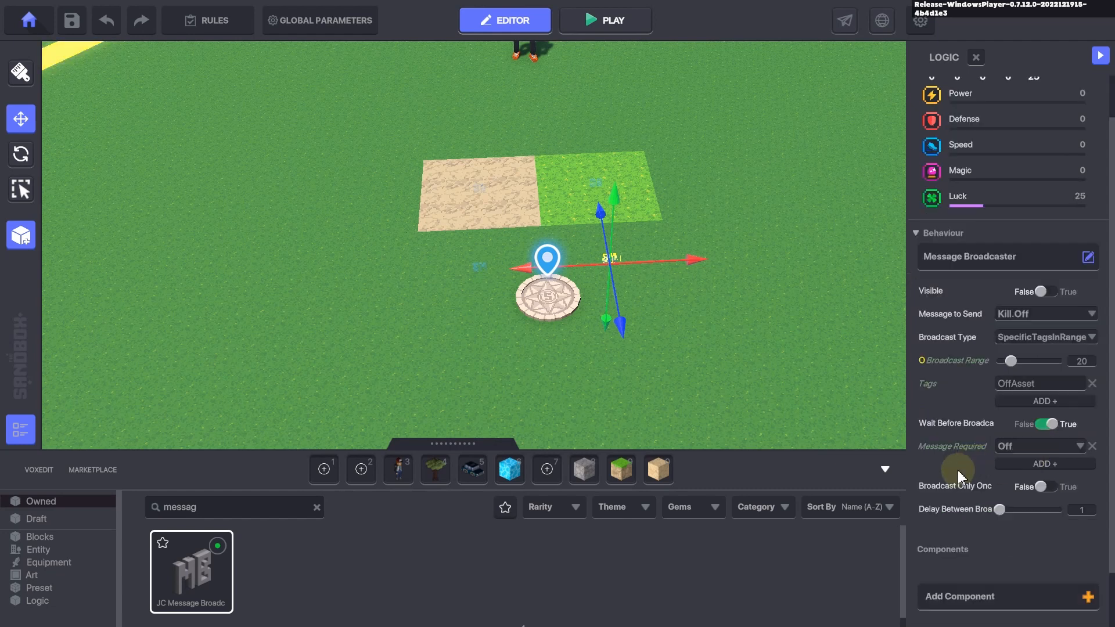
# Step: Change the display text of the speaker in the green area to Off
pyautogui.click(605, 183)
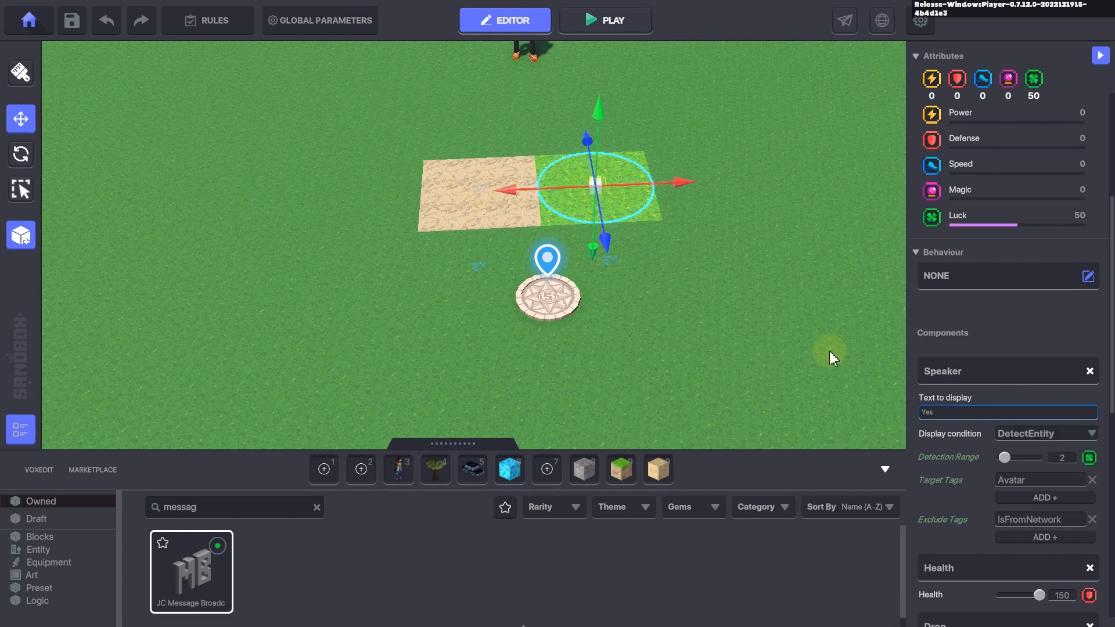
pyautogui.press('BackSpace')
pyautogui.press('BackSpace')
pyautogui.press('BackSpace')
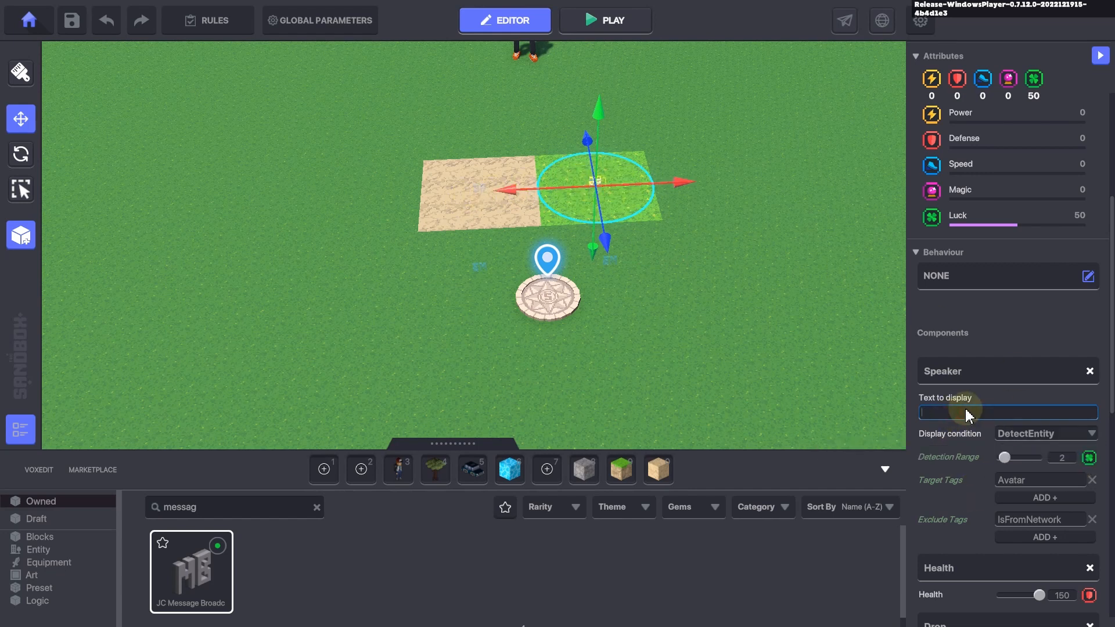
pyautogui.write('Off')
pyautogui.scroll(-5, 974, 434)
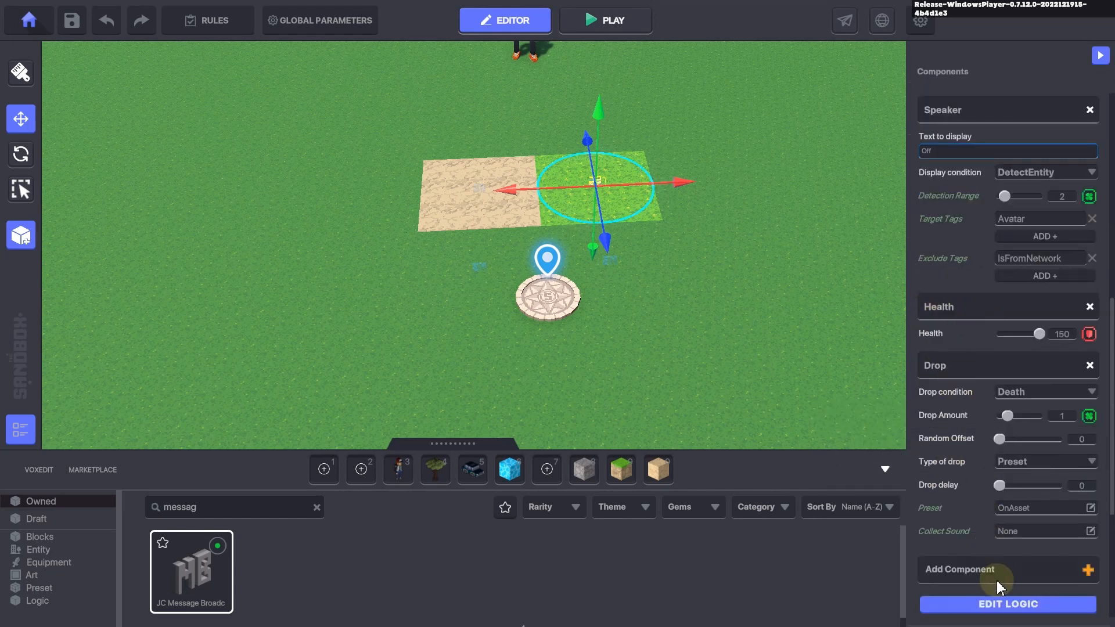
# Step: Set the instant death message in the green area speaker's Health component to Kill.Off and review its Drop settings
pyautogui.click(1006, 606)
pyautogui.scroll(-8, 960, 429)
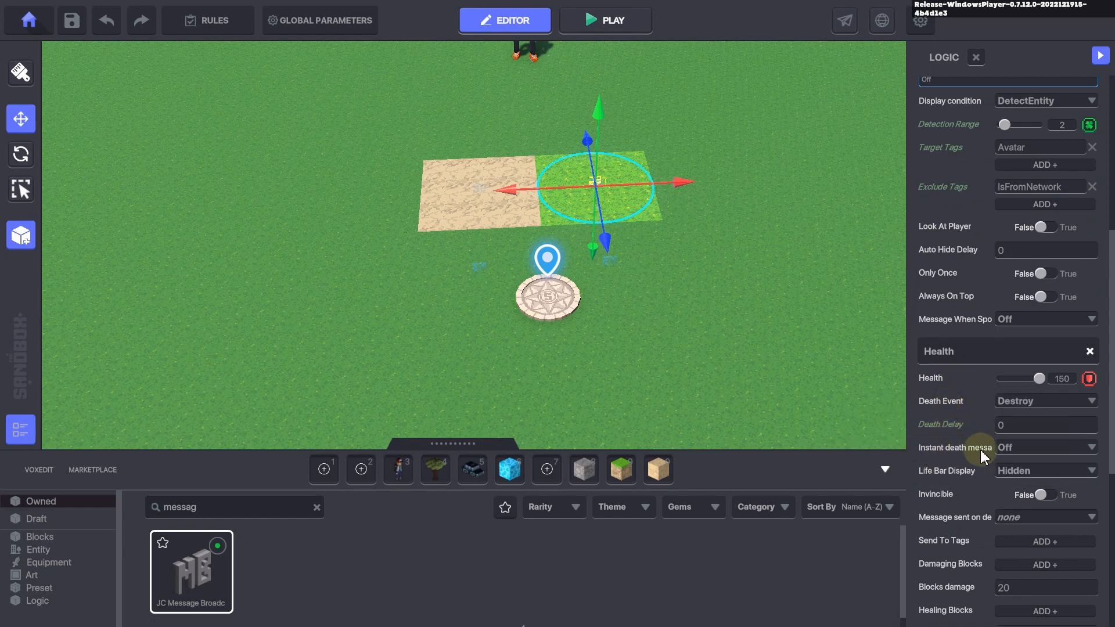
pyautogui.click(1034, 449)
pyautogui.write('Kill.Of')
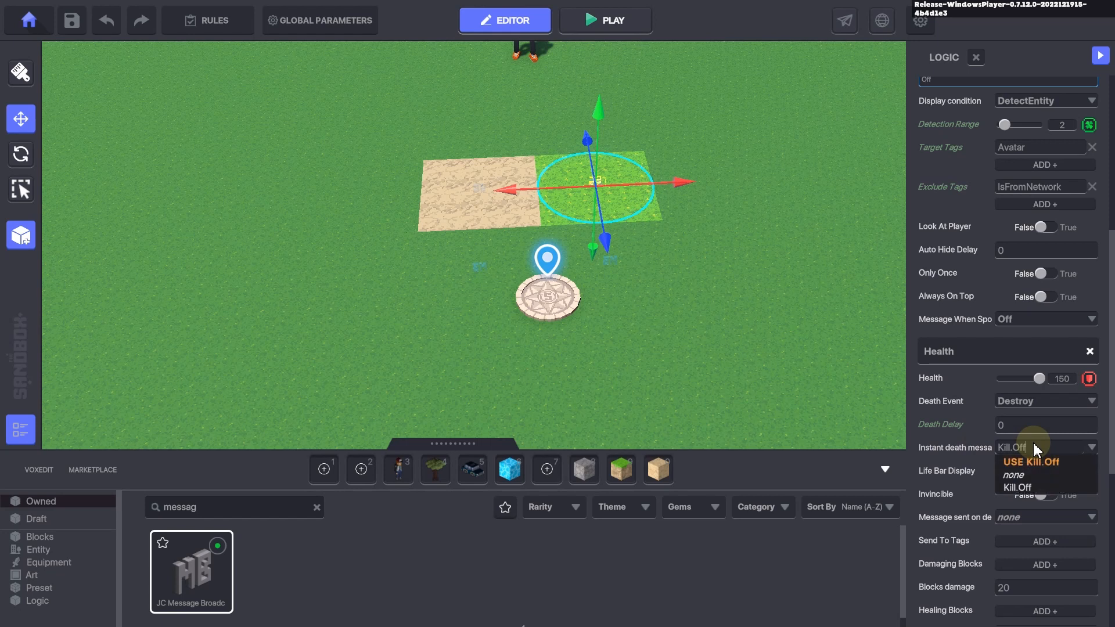
pyautogui.click(1018, 488)
pyautogui.scroll(-6, 999, 465)
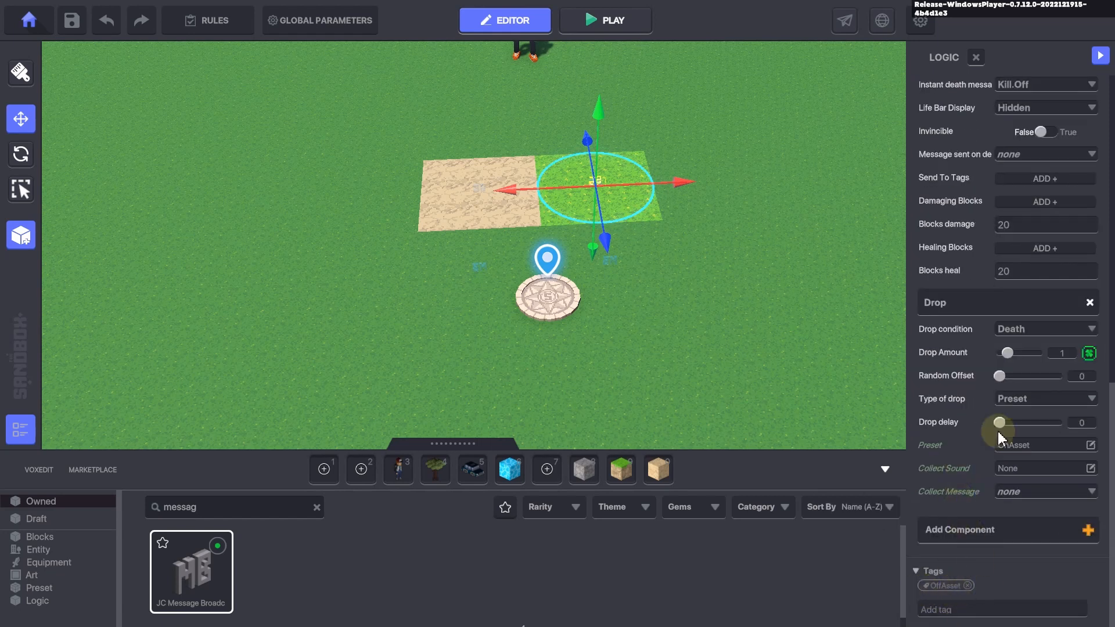
pyautogui.scroll(5, 1002, 422)
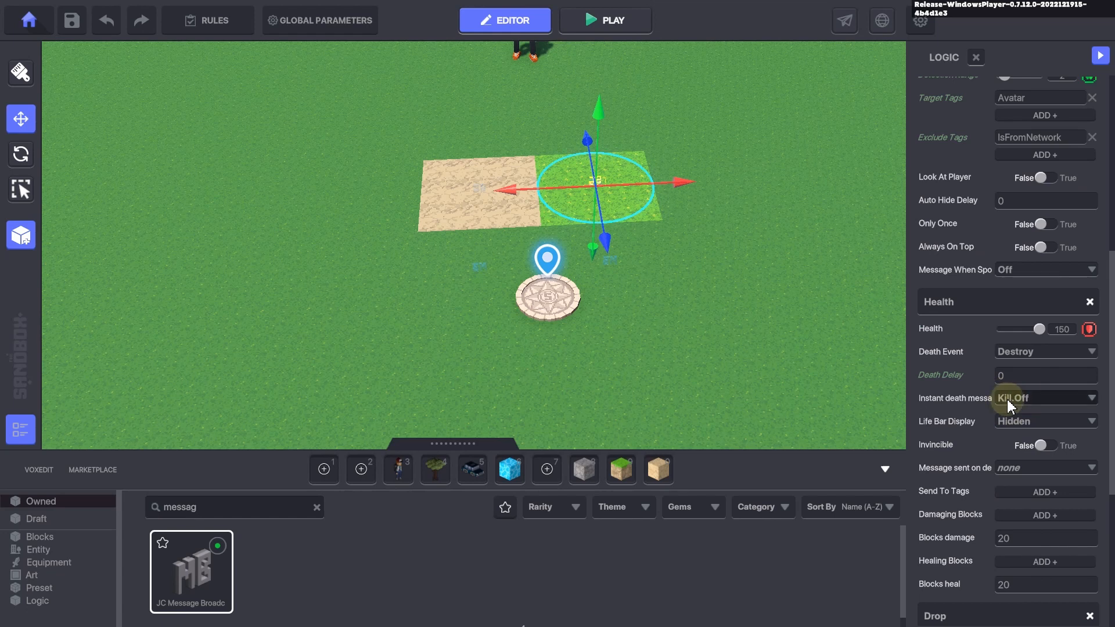
# Step: Set the instant death message of the sand area speaker's Health component to Kill.On and review its Drop settings
pyautogui.click(479, 193)
pyautogui.scroll(-4, 973, 378)
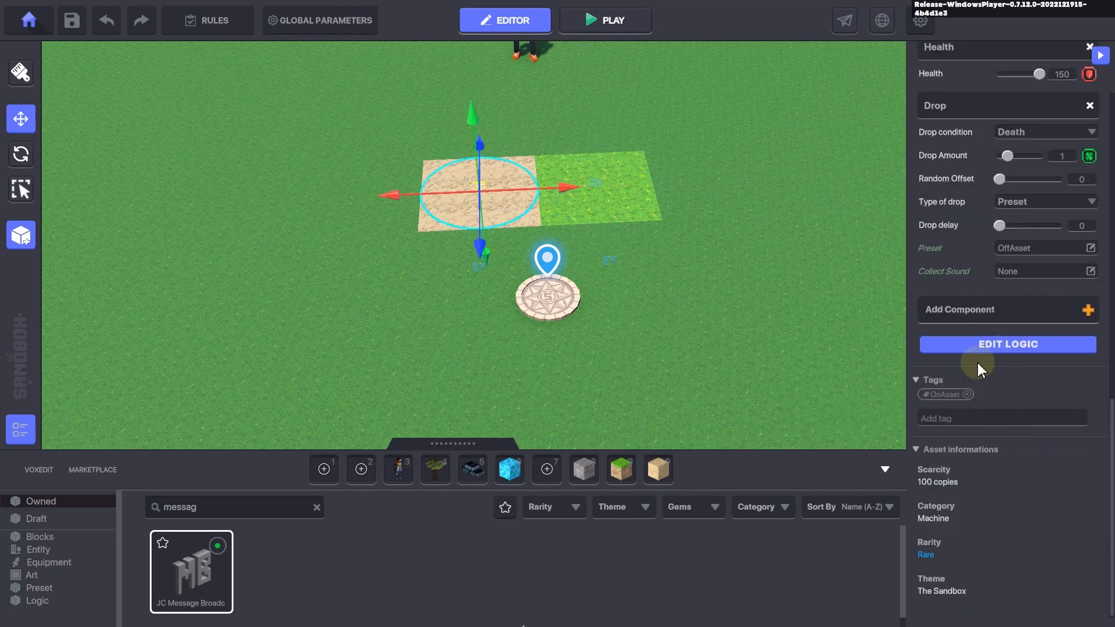
pyautogui.click(968, 351)
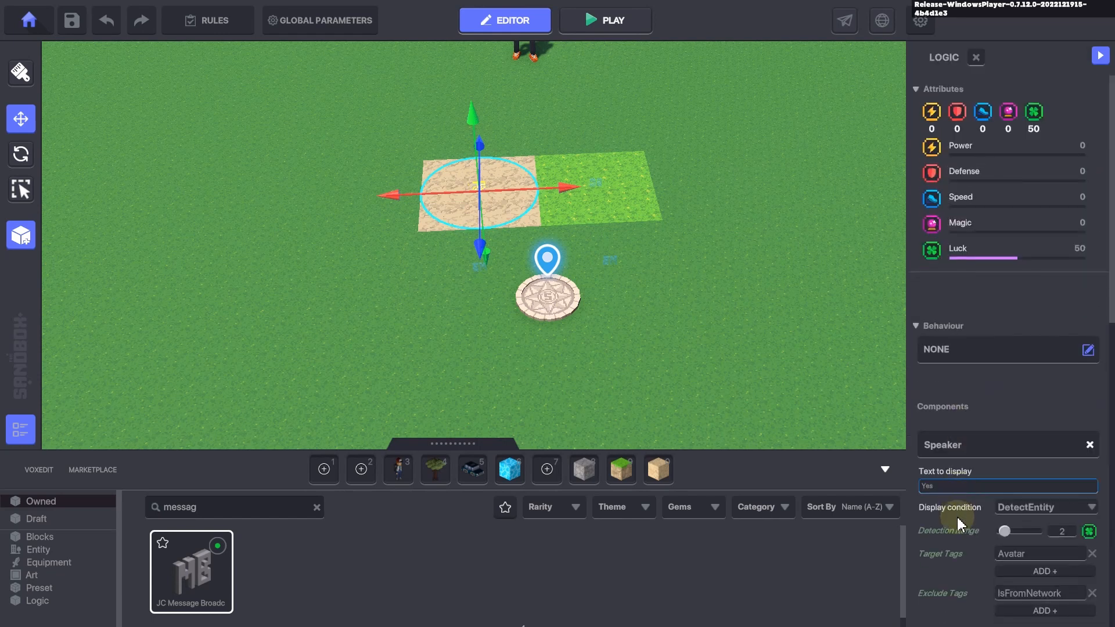
pyautogui.scroll(-6, 956, 482)
pyautogui.click(1031, 448)
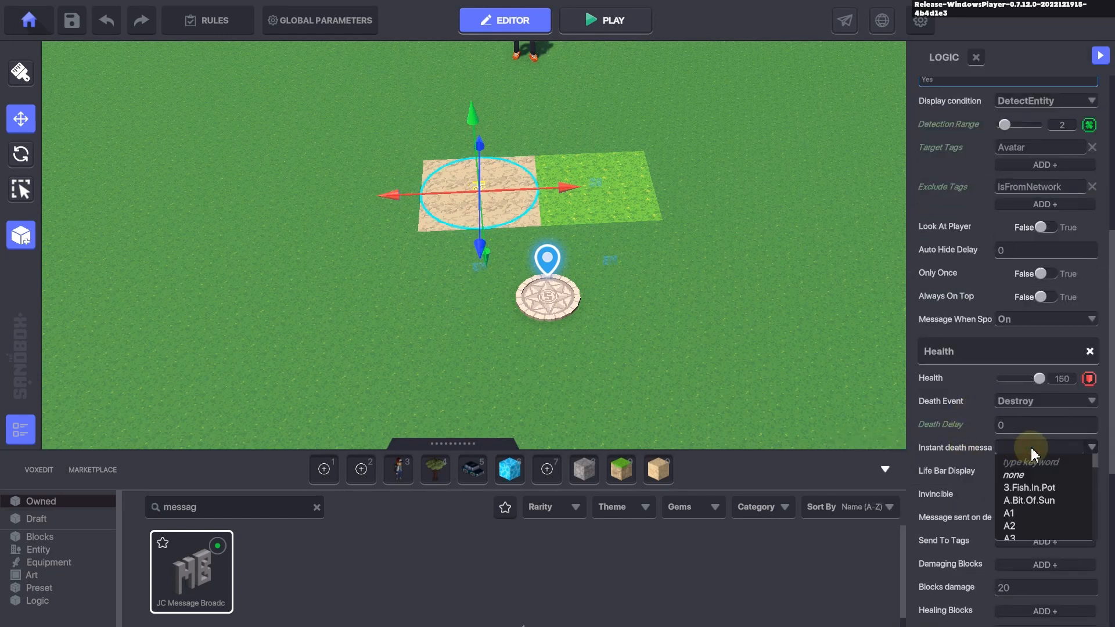
pyautogui.write('Kill.')
pyautogui.write('On')
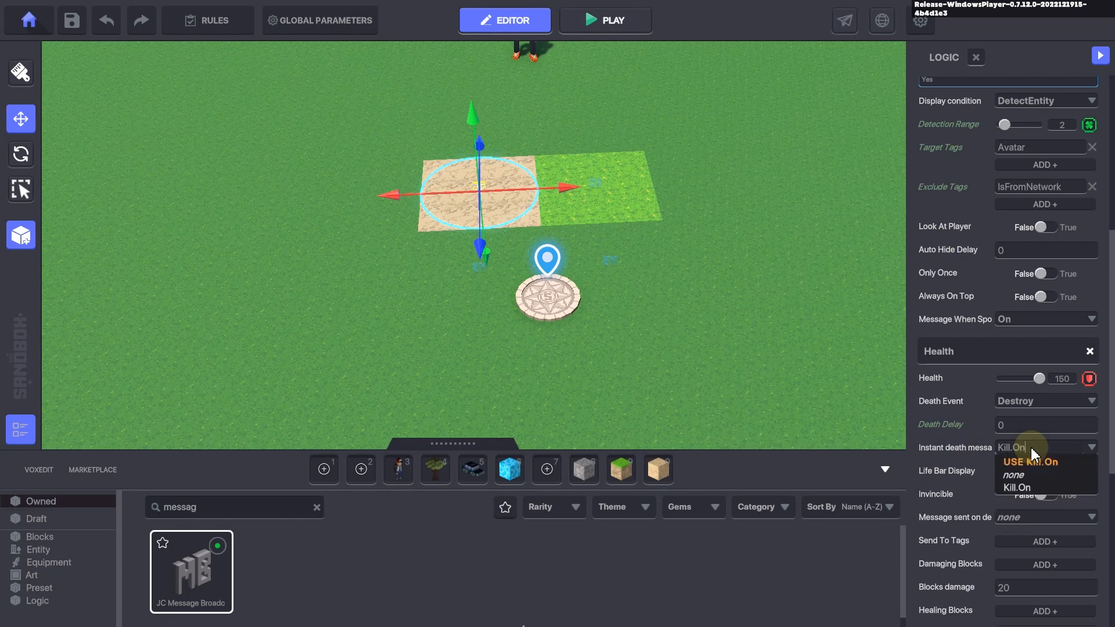
pyautogui.click(1030, 462)
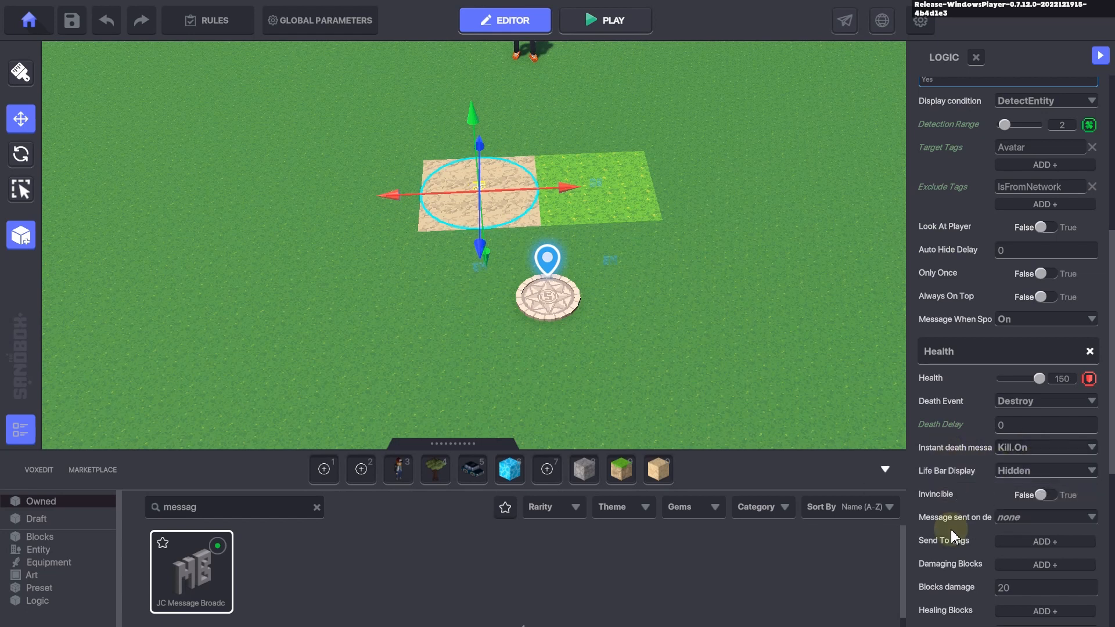
pyautogui.scroll(-1, 960, 562)
pyautogui.scroll(-4, 959, 562)
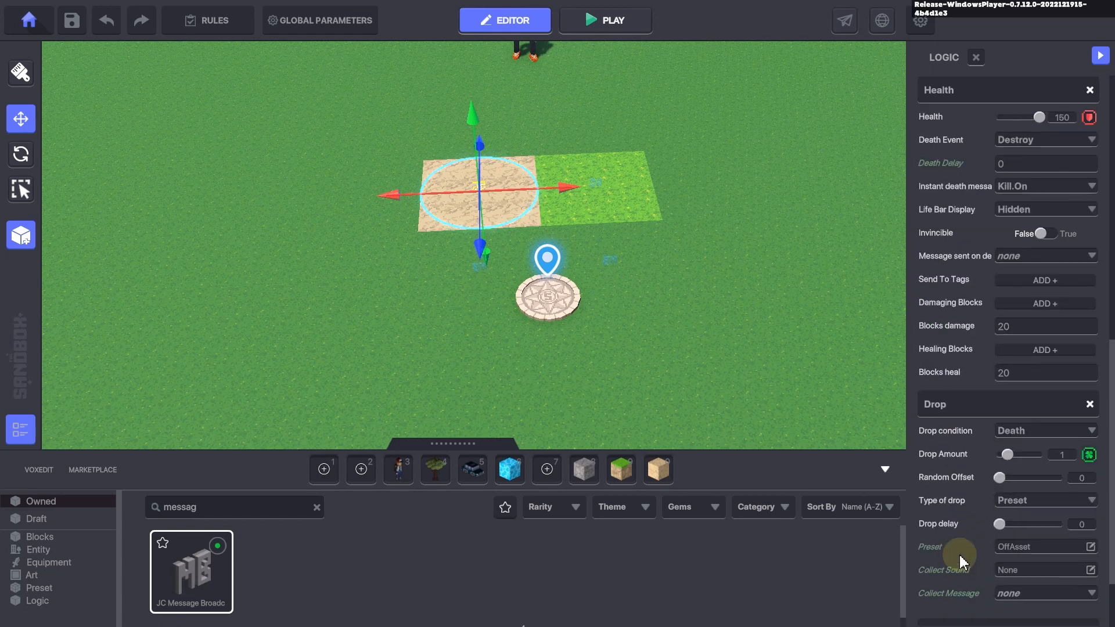
pyautogui.scroll(3, 960, 562)
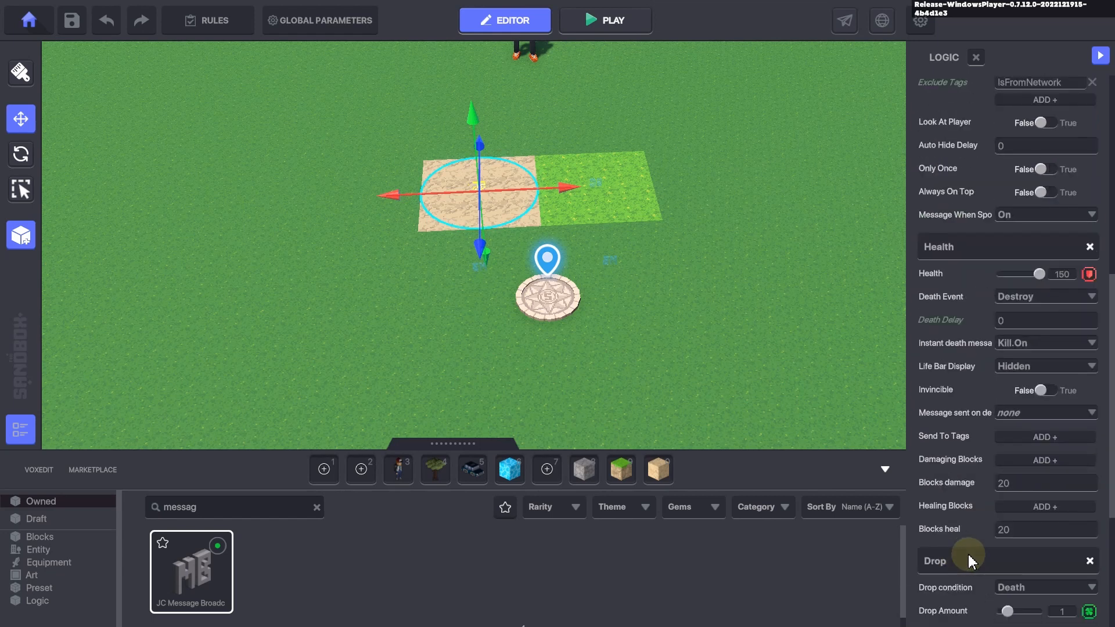
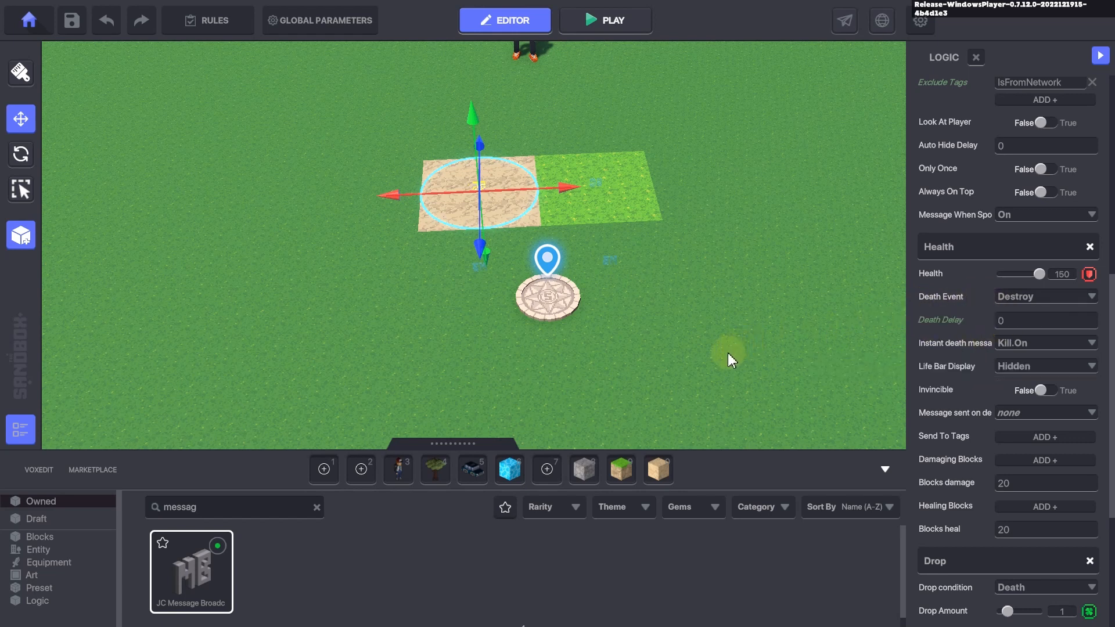
pyautogui.click(458, 359)
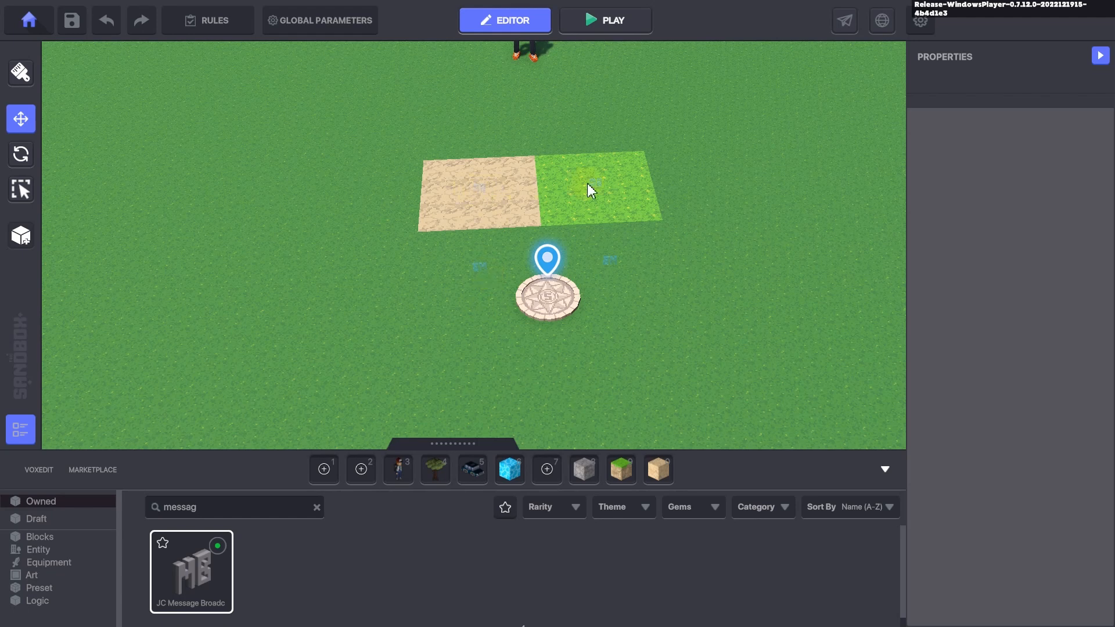
pyautogui.hotkey('ctrl', 'alt', 'g')
pyautogui.moveTo(626, 129)
pyautogui.mouseDown()
pyautogui.moveTo(406, 159)
pyautogui.moveTo(535, 211)
pyautogui.moveTo(654, 119)
pyautogui.mouseUp()
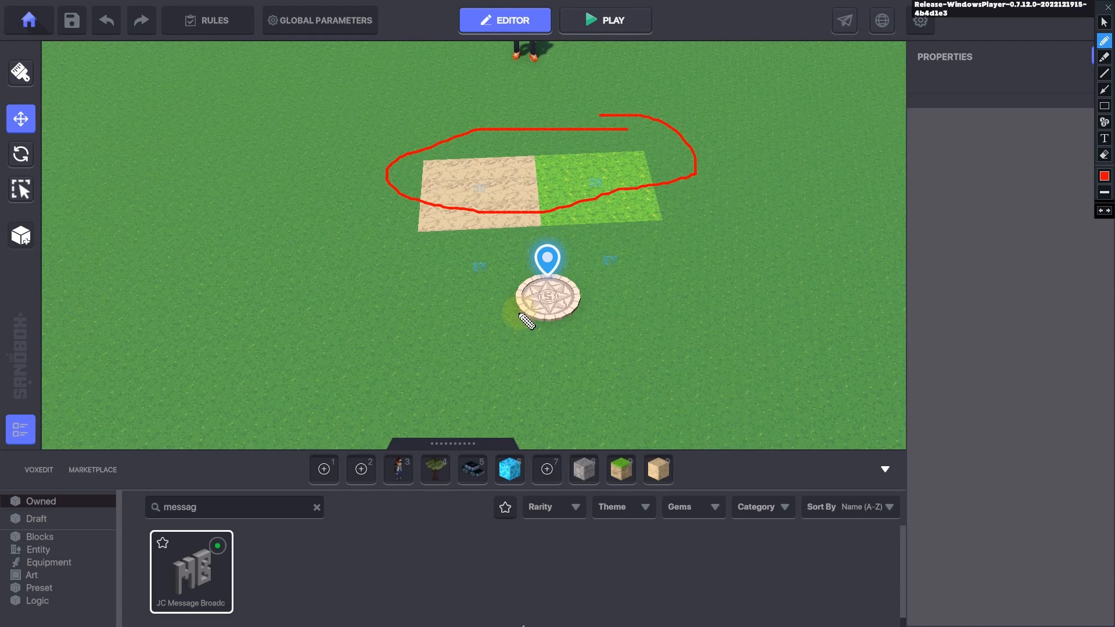
pyautogui.press('Escape')
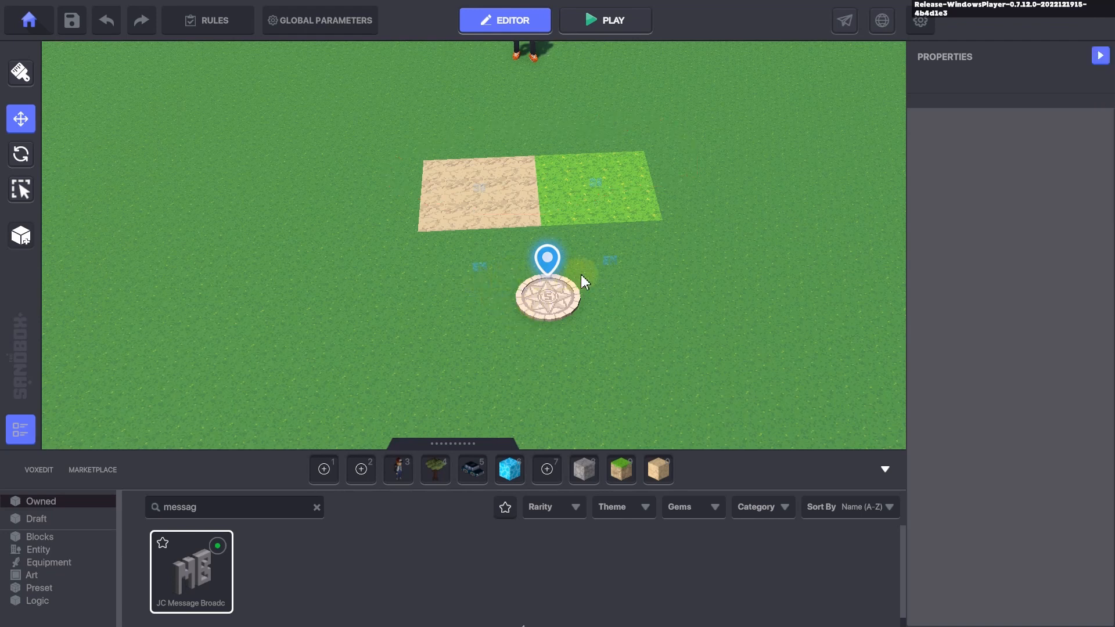
# Step: Delete the hidden speaker from the green area
pyautogui.click(596, 186)
pyautogui.click(567, 206)
pyautogui.hotkey('ctrl', 'alt', 'd')
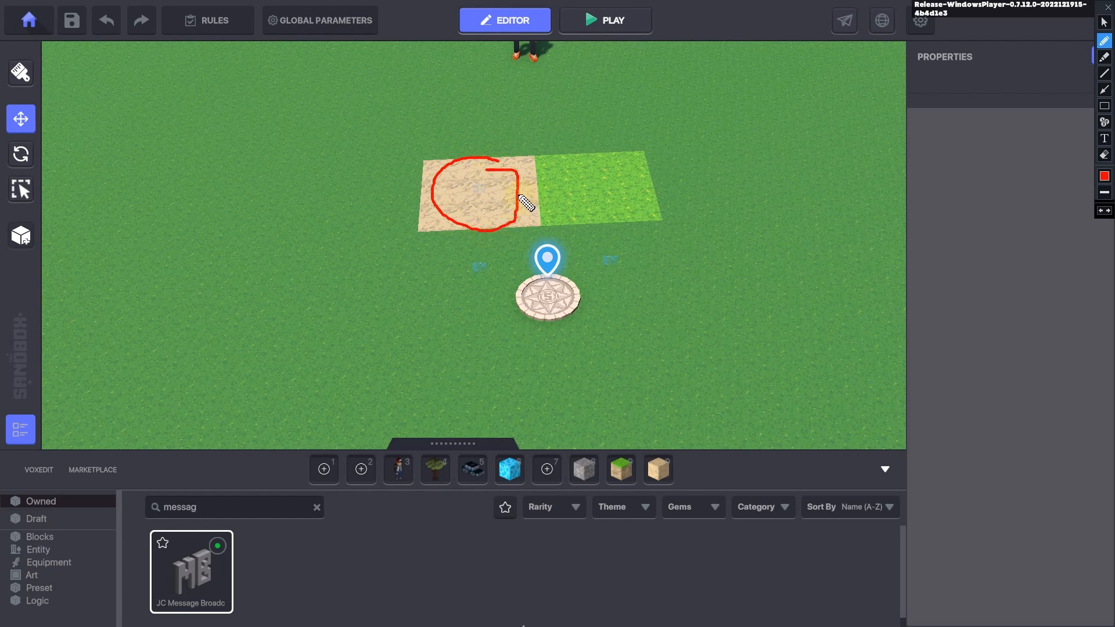
pyautogui.moveTo(579, 120); pyautogui.dragTo(555, 91)
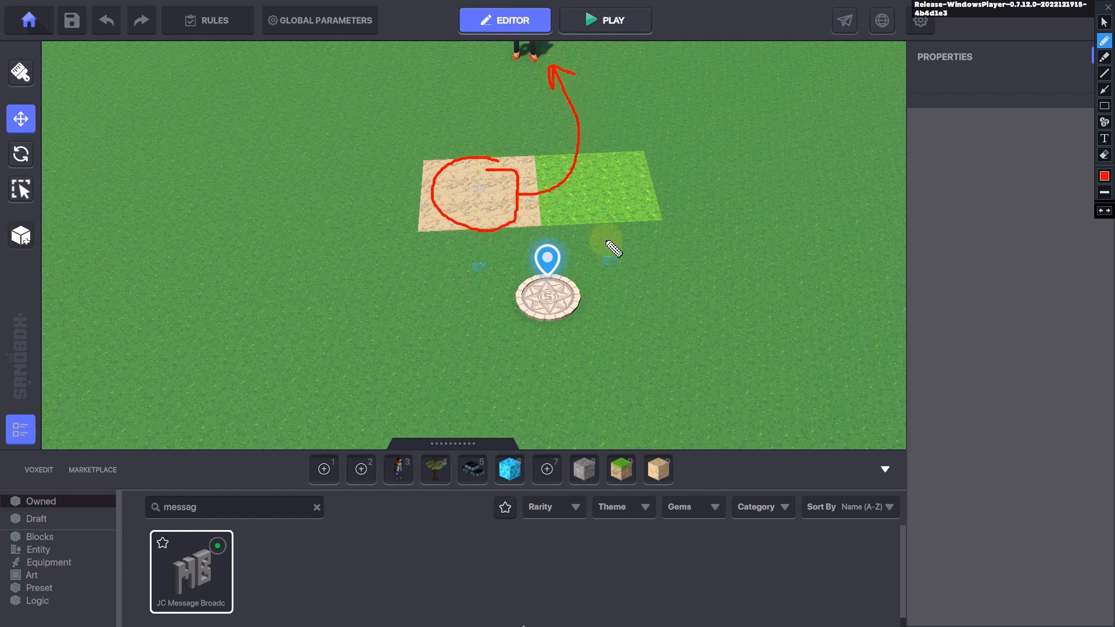
pyautogui.hotkey('ctrl', 'alt', 'd')
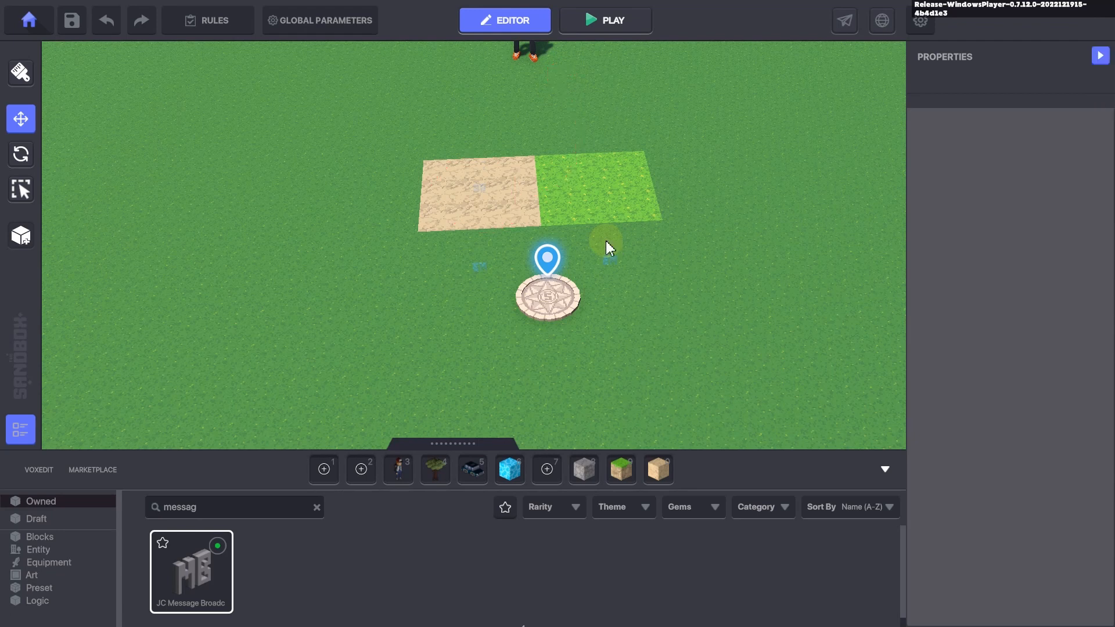
# Step: Open the character's logic and check the messages in its Toggle Behaviour component
pyautogui.press('w')
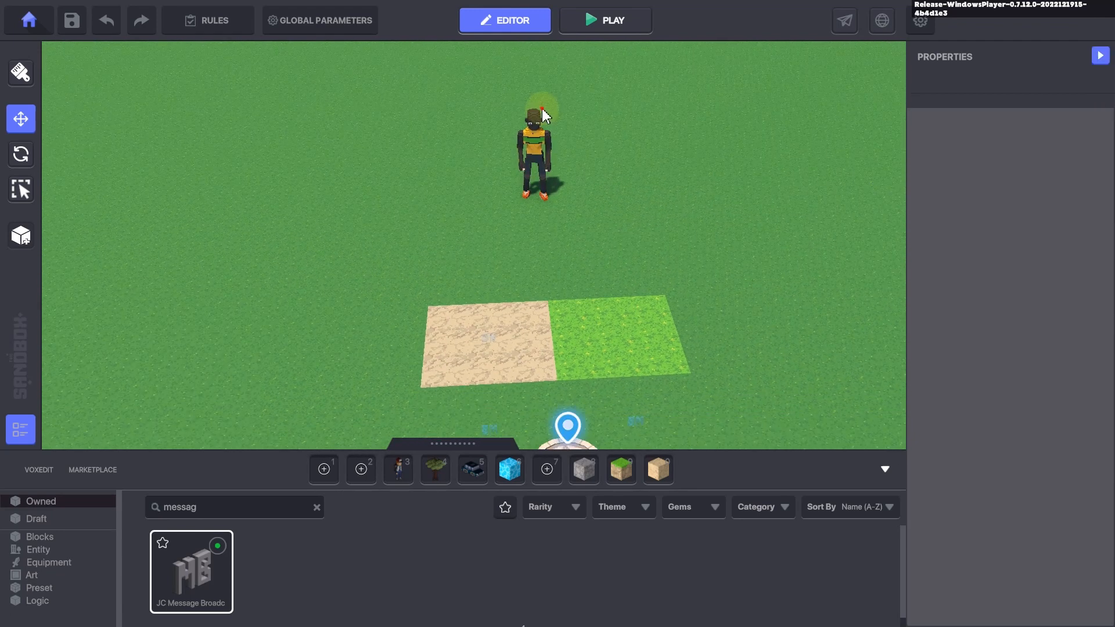
pyautogui.click(540, 145)
pyautogui.scroll(-5, 994, 457)
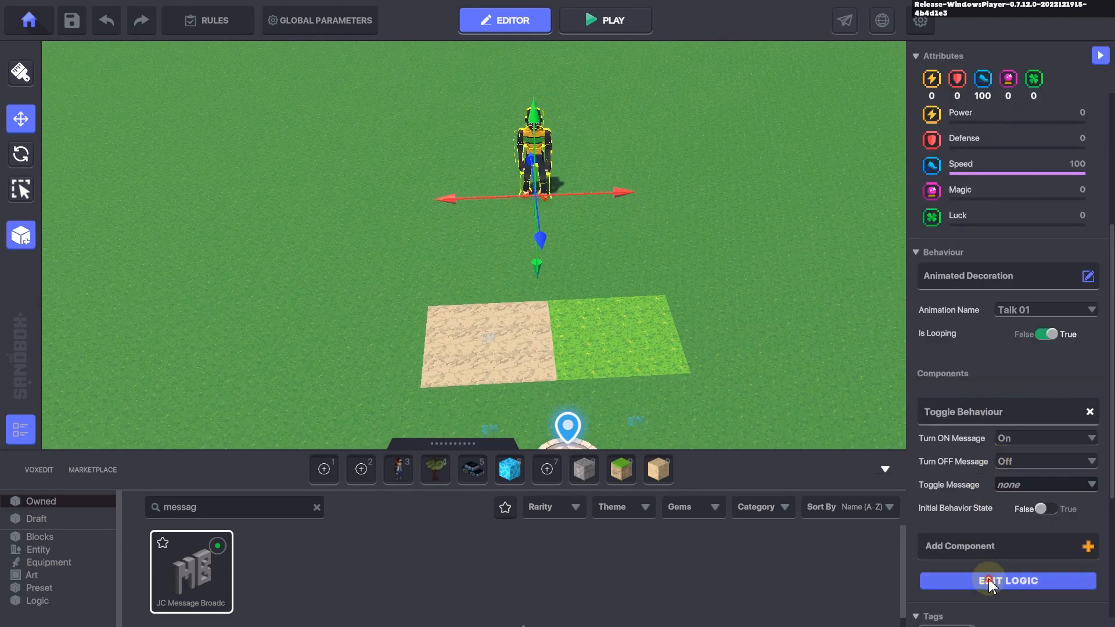
pyautogui.click(988, 580)
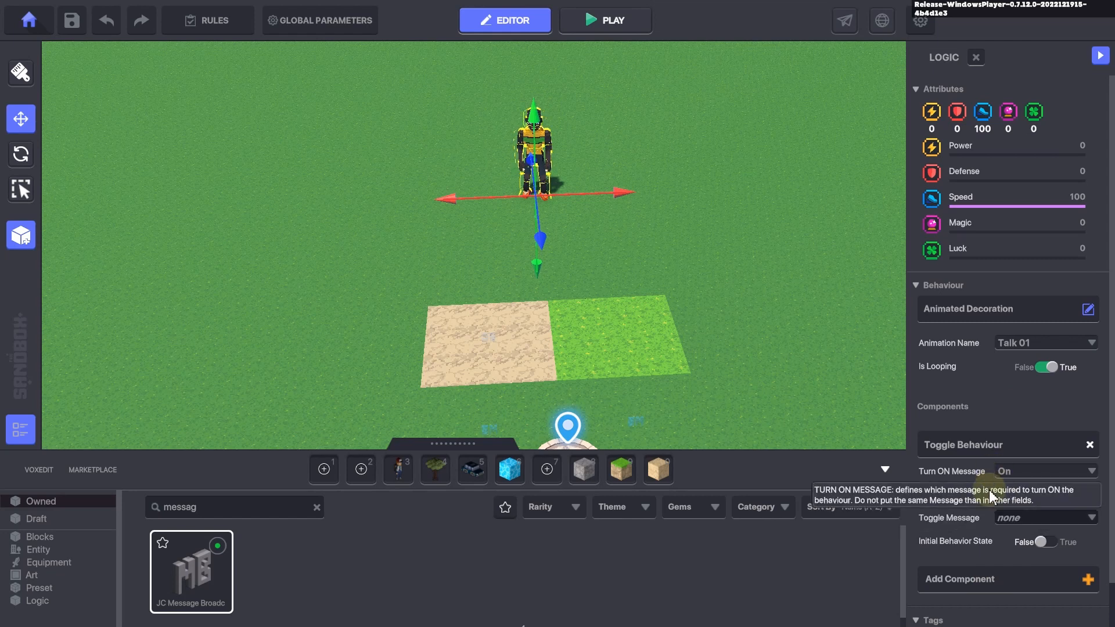
# Step: Change the display text of the speaker in the sand area to On and review its logic settings
pyautogui.click(500, 323)
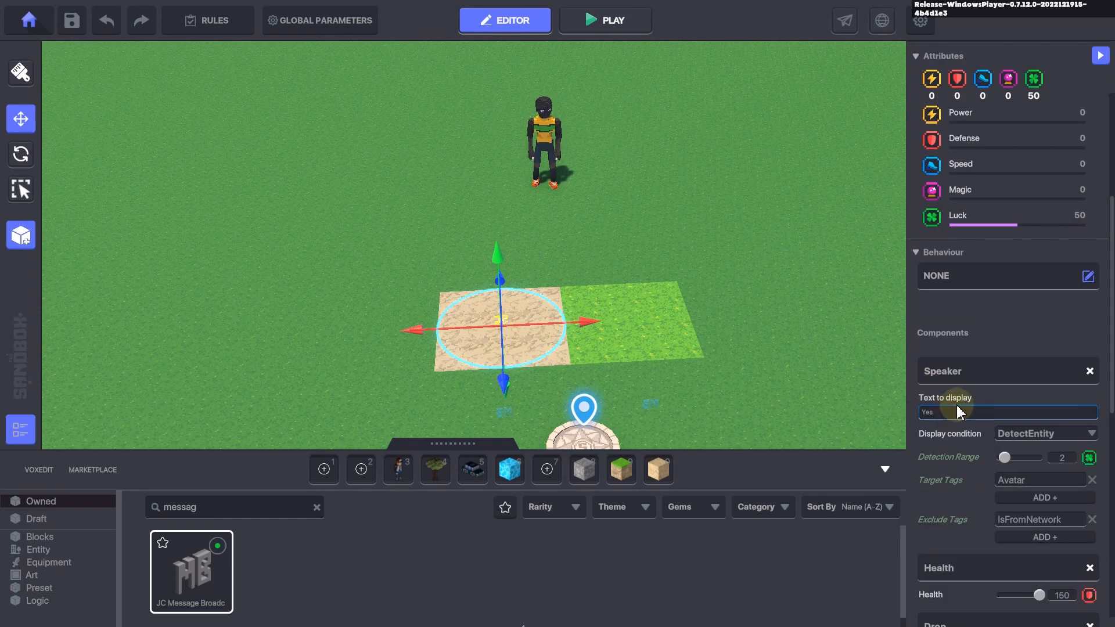
pyautogui.write('On')
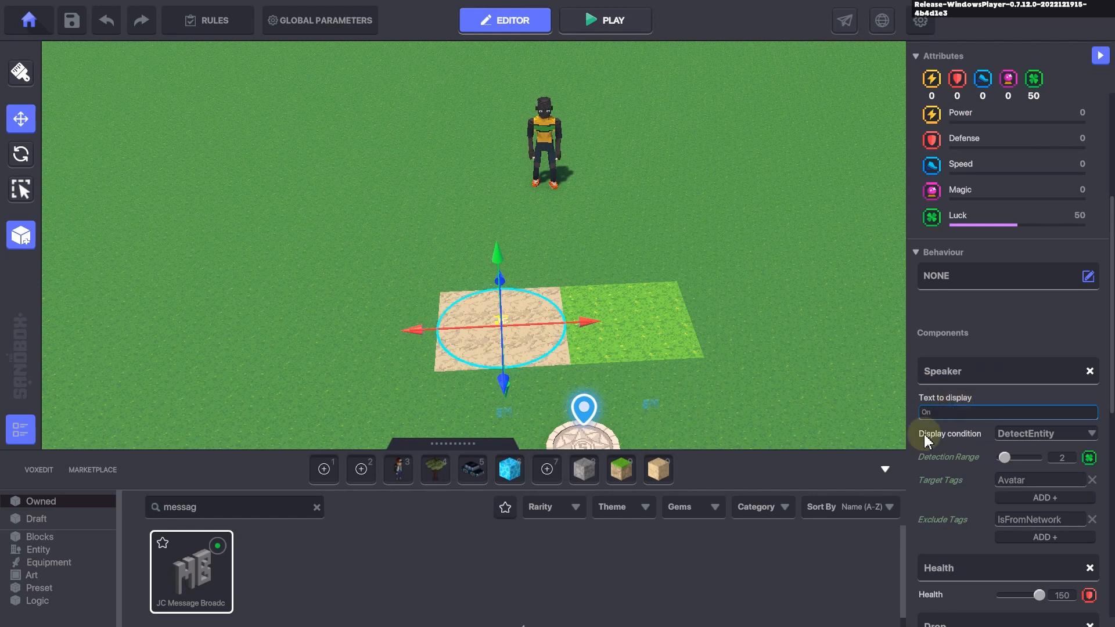
pyautogui.scroll(-3, 982, 407)
pyautogui.scroll(-4, 976, 395)
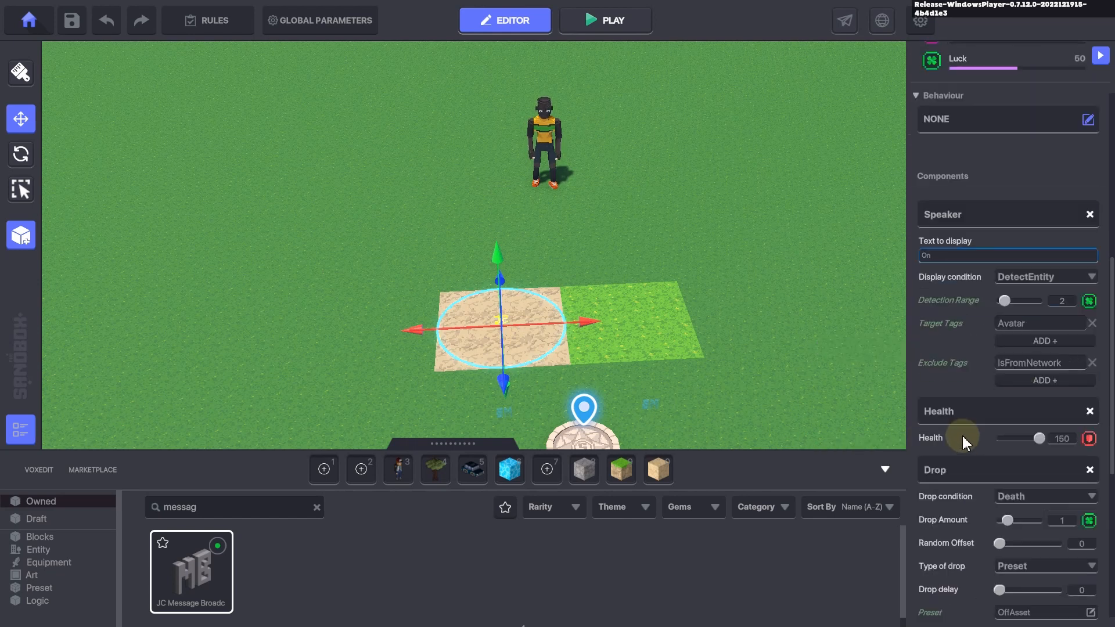
pyautogui.scroll(7, 961, 575)
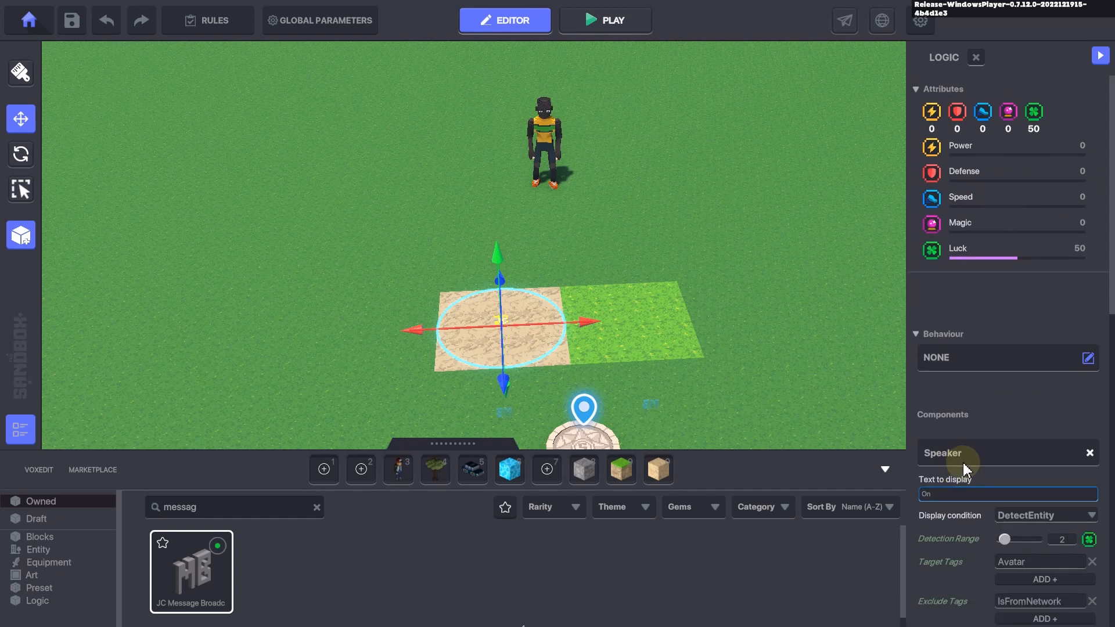
pyautogui.scroll(-8, 982, 459)
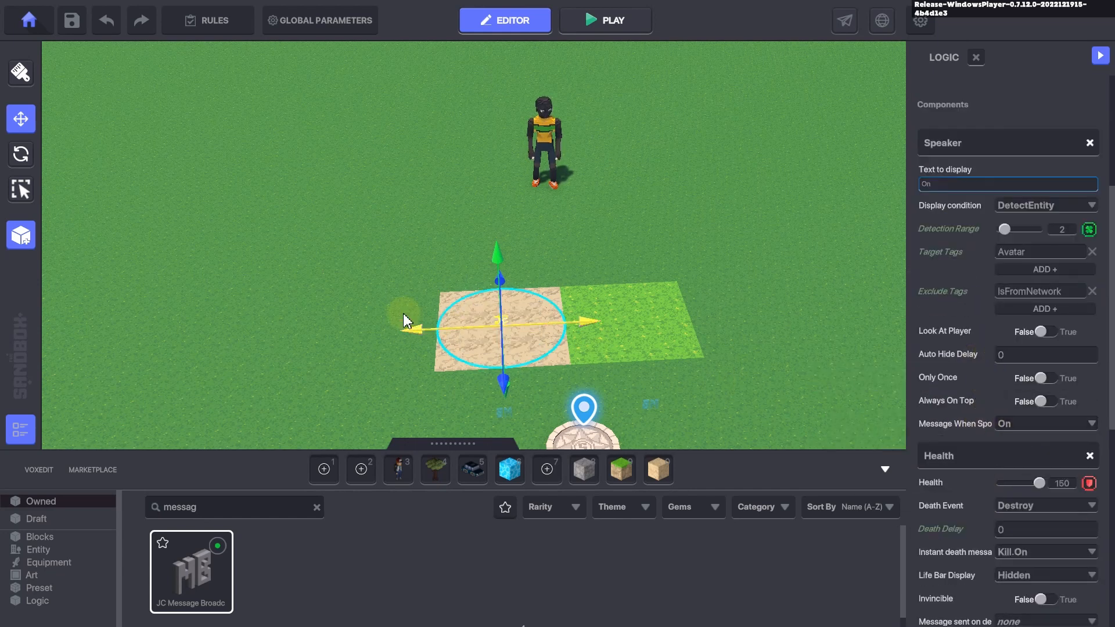
pyautogui.click(453, 341)
pyautogui.hotkey('ctrl', 'alt', 'd')
pyautogui.moveTo(444, 320)
pyautogui.mouseDown()
pyautogui.moveTo(448, 406)
pyautogui.moveTo(462, 409)
pyautogui.mouseUp()
pyautogui.moveTo(530, 417); pyautogui.dragTo(556, 411)
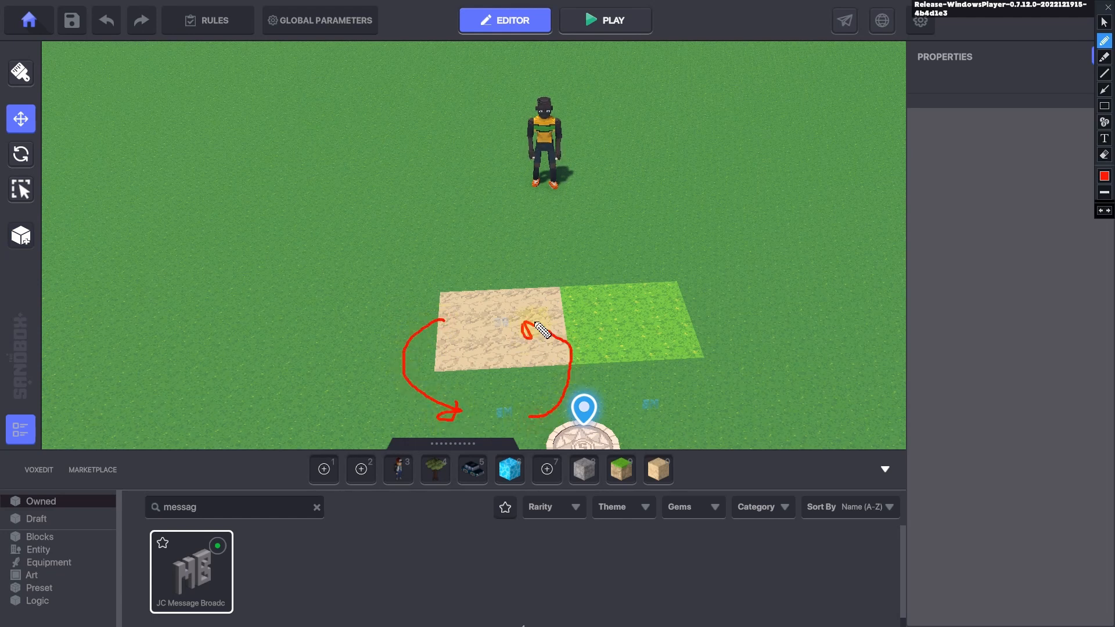
pyautogui.moveTo(662, 321); pyautogui.dragTo(526, 286)
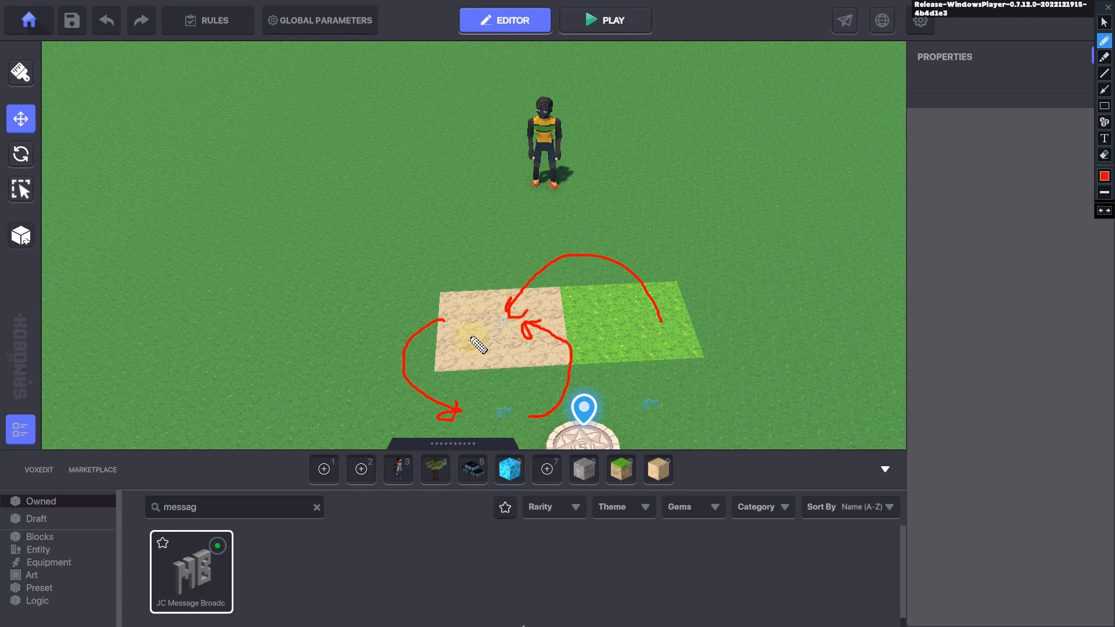
pyautogui.hotkey('ctrl', 'alt', 'd')
pyautogui.click(523, 260)
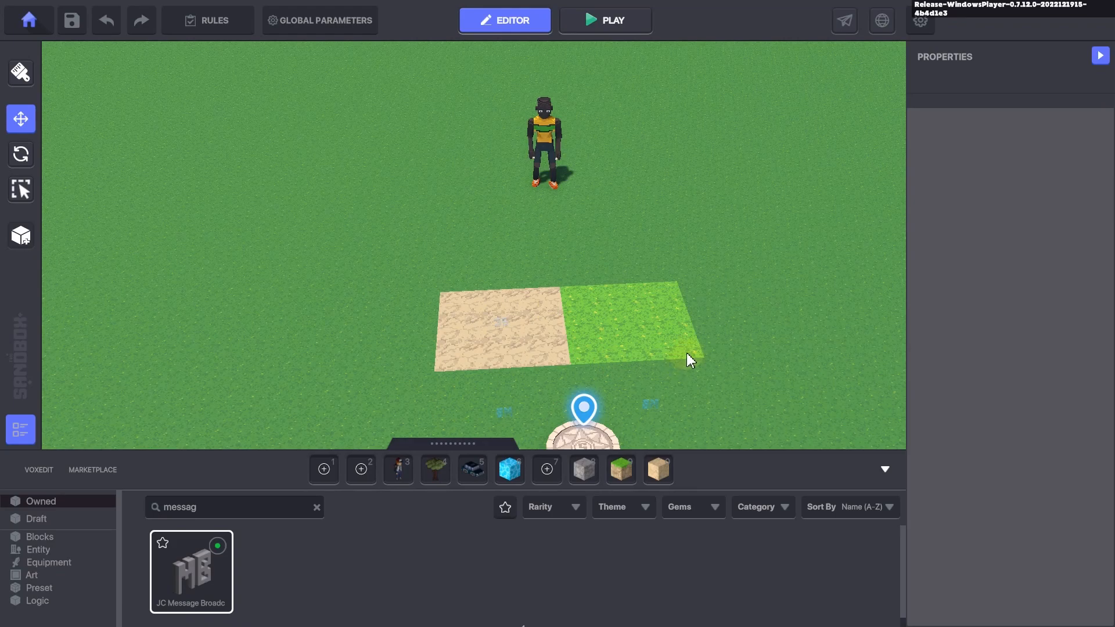
# Step: Playtest the scene by walking the avatar onto and off the sand area, checking the character's animation, and return to the editor
pyautogui.hotkey('ctrl', 'p')
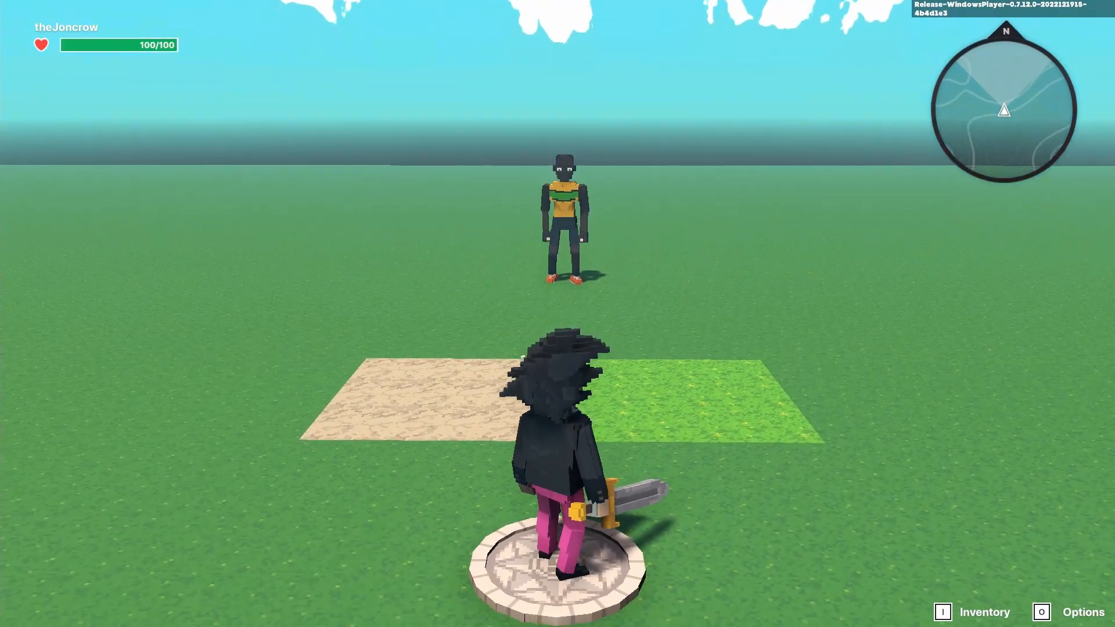
pyautogui.press('w')
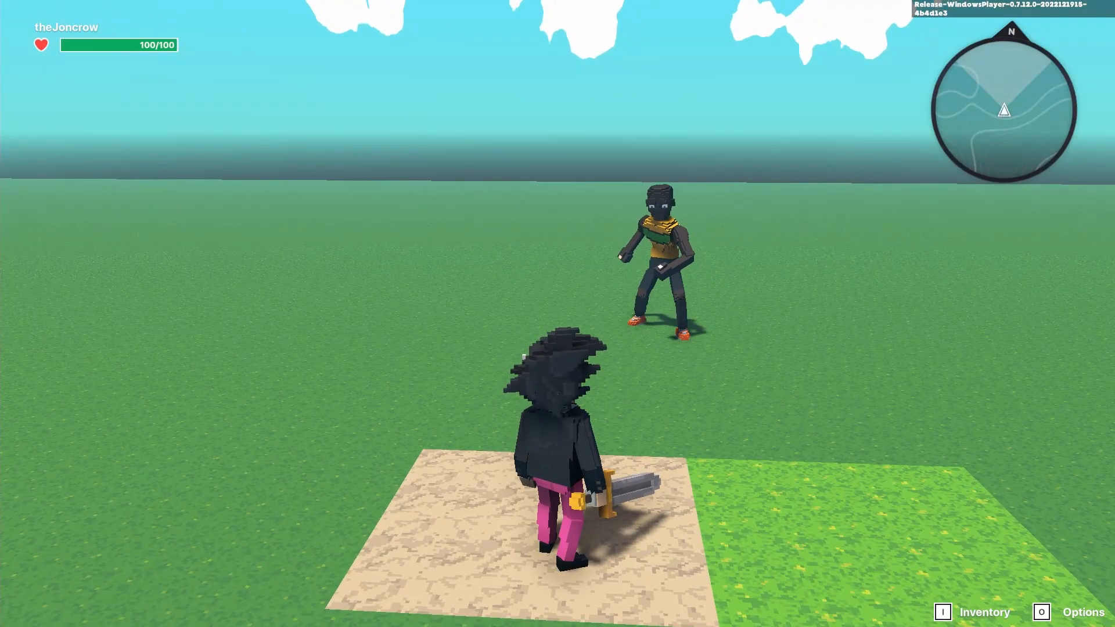
pyautogui.press('a')
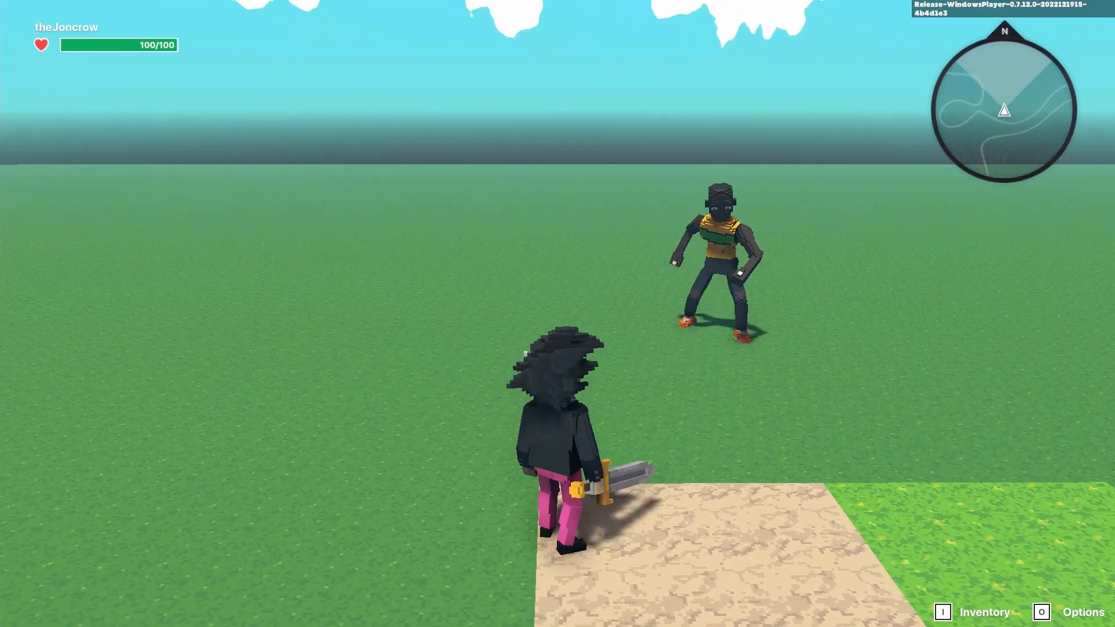
pyautogui.press('d')
pyautogui.press('s')
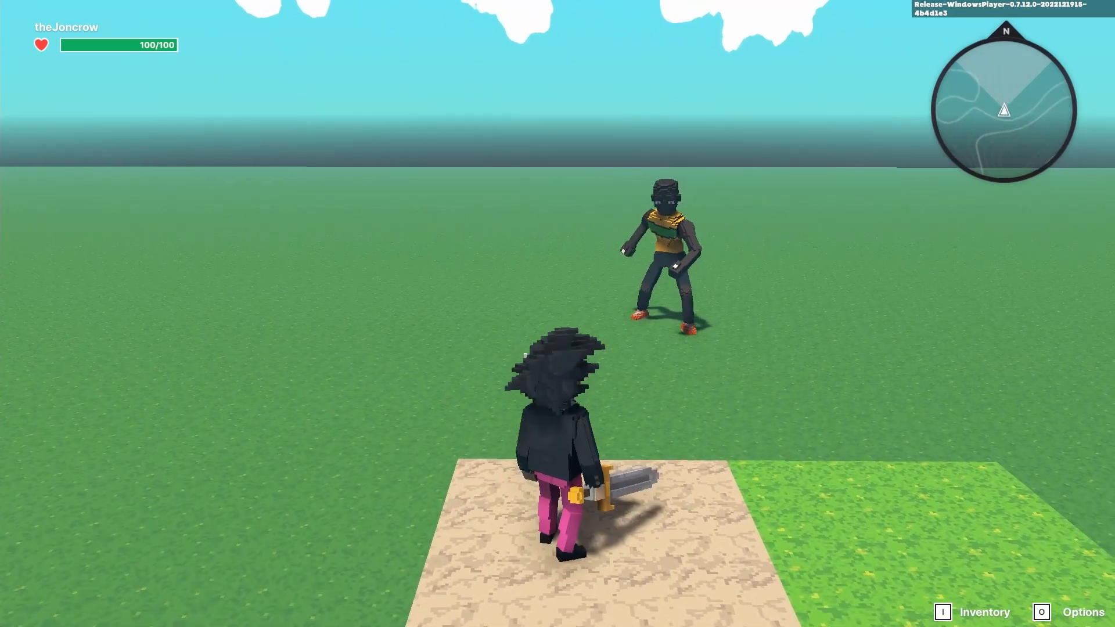
pyautogui.press('a')
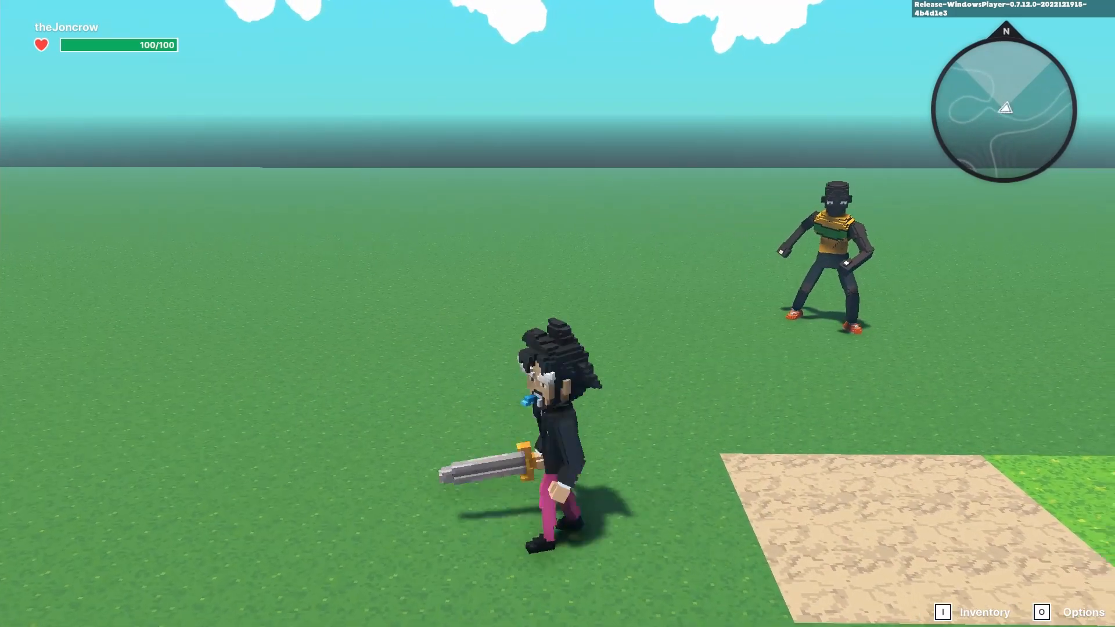
pyautogui.press('d')
pyautogui.press('Escape')
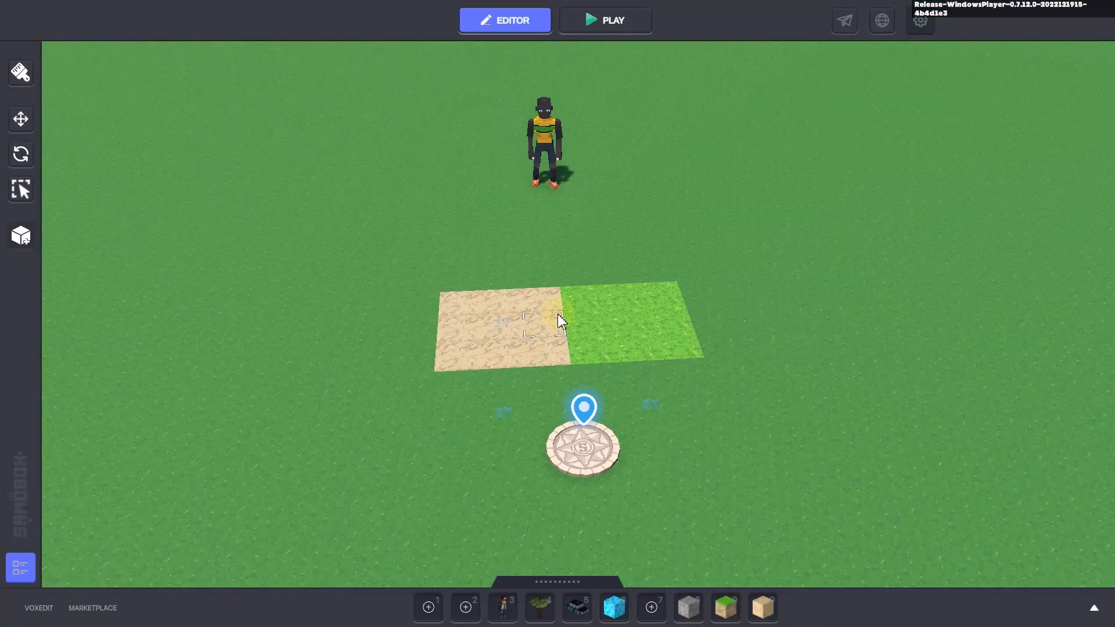
# Step: Make the OnAsset speaker in the sand area visible and set its Auto Hide Delay and Death Delay to 2
pyautogui.click(504, 324)
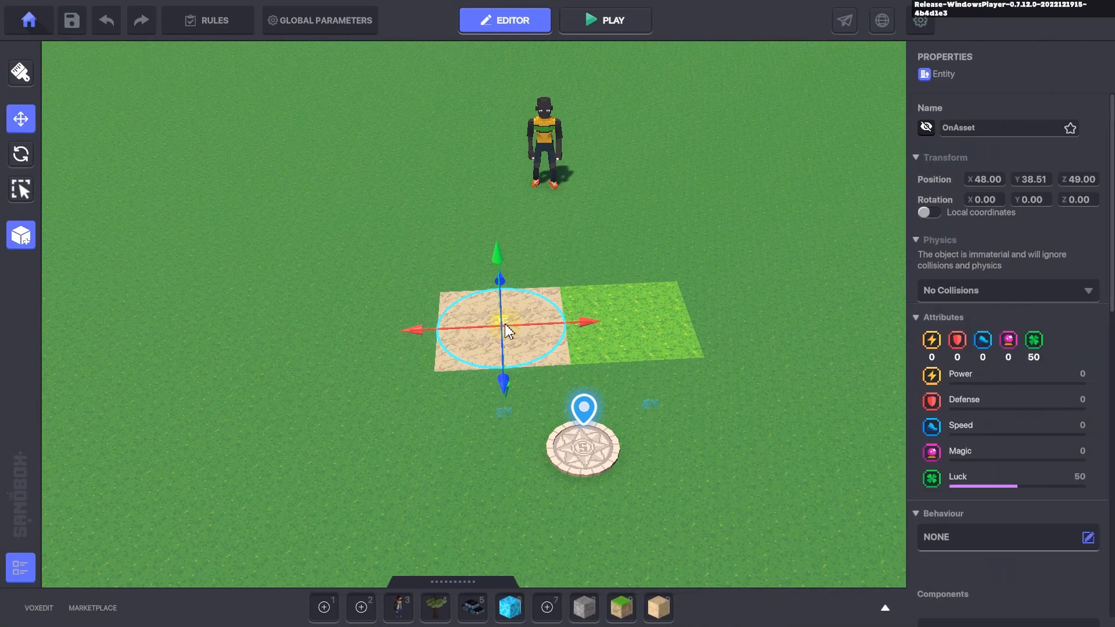
pyautogui.click(926, 127)
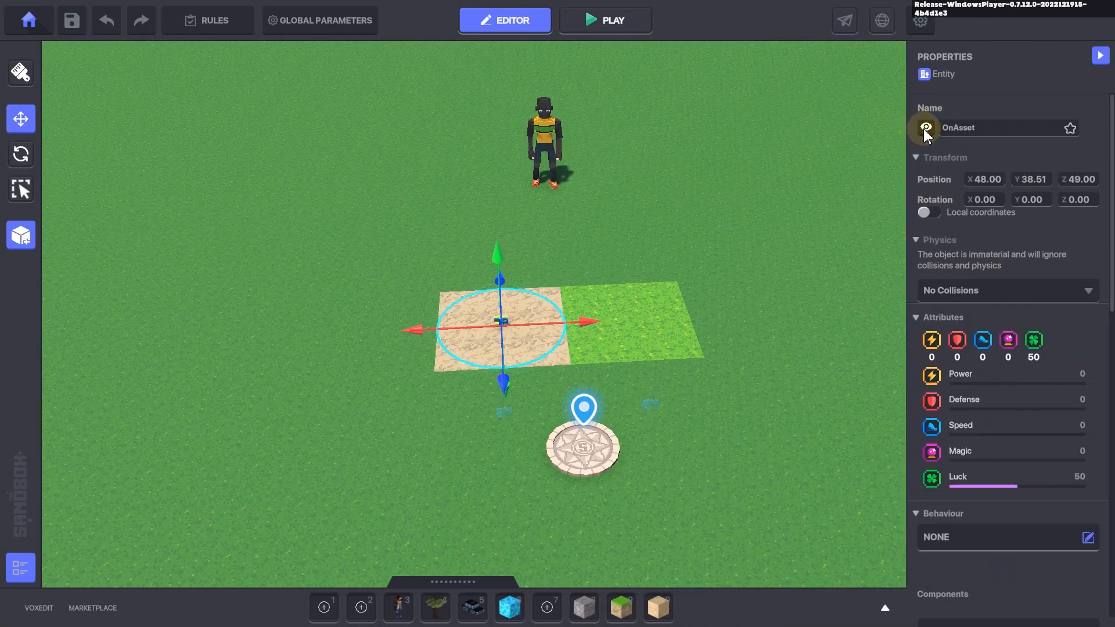
pyautogui.scroll(-10, 956, 403)
pyautogui.click(951, 396)
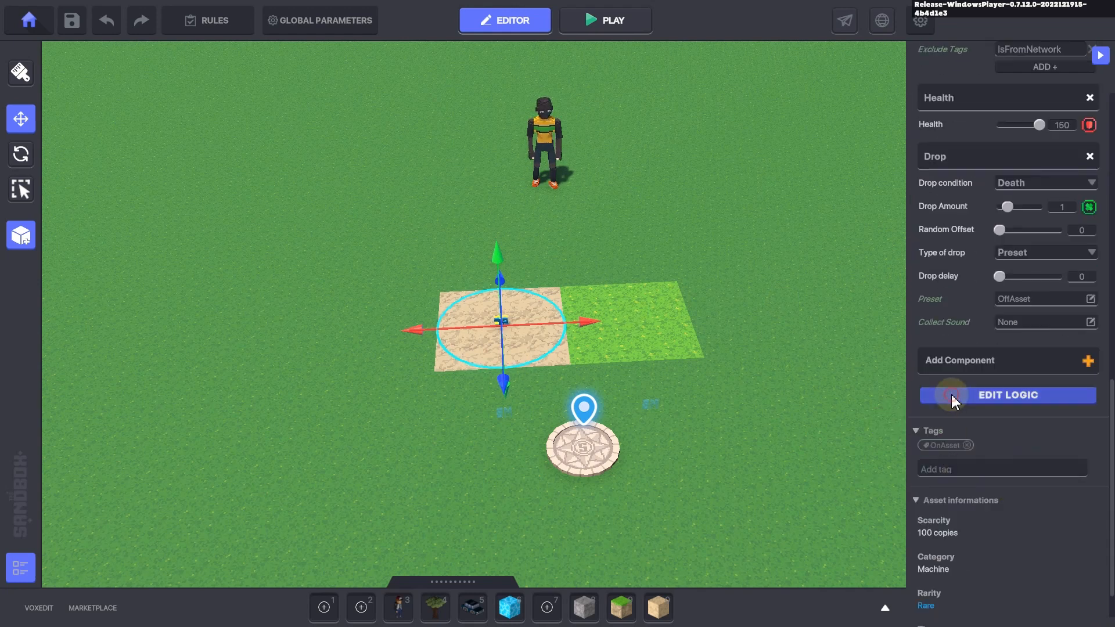
pyautogui.scroll(-8, 959, 430)
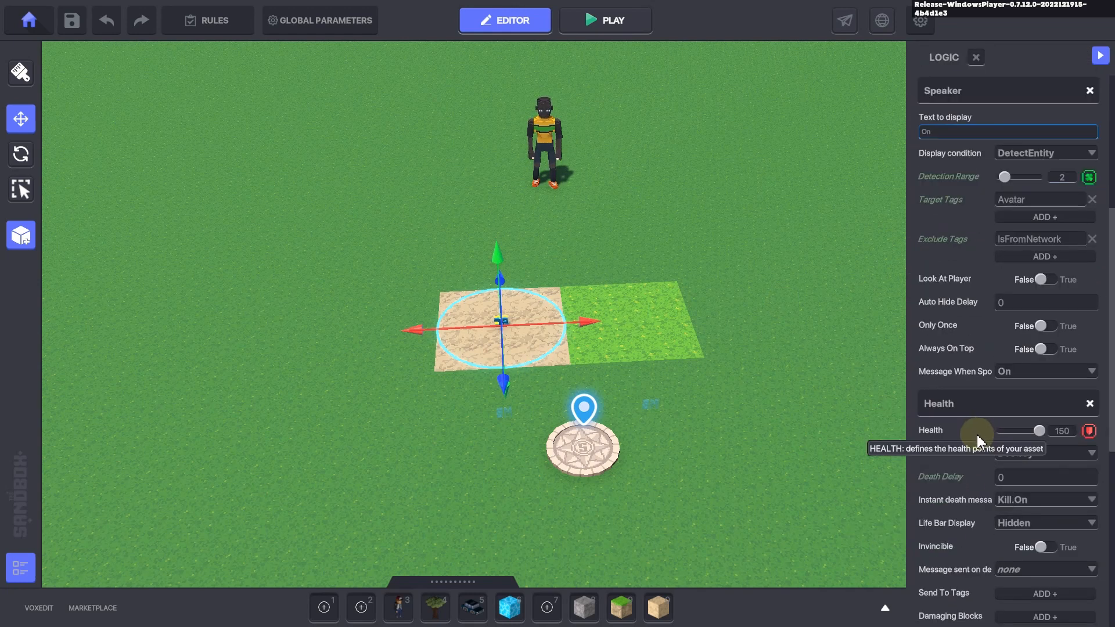
pyautogui.click(1029, 305)
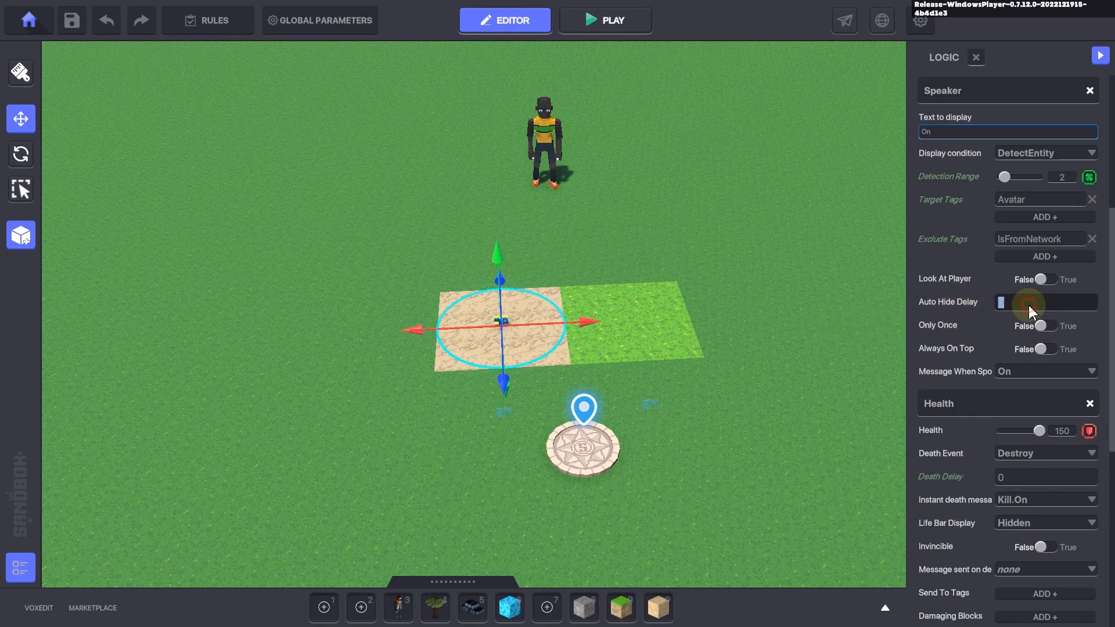
pyautogui.write('2')
pyautogui.click(1016, 477)
pyautogui.write('2')
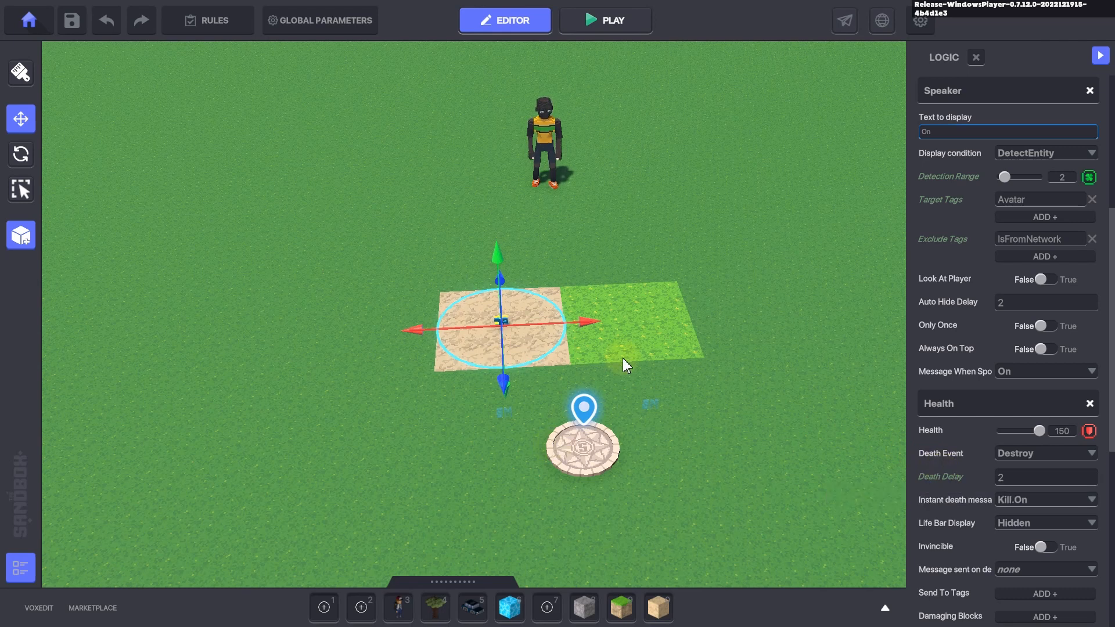
# Step: Save the edited speaker over the existing OnAsset preset, keeping the preset name OnAsset
pyautogui.scroll(-2, 941, 462)
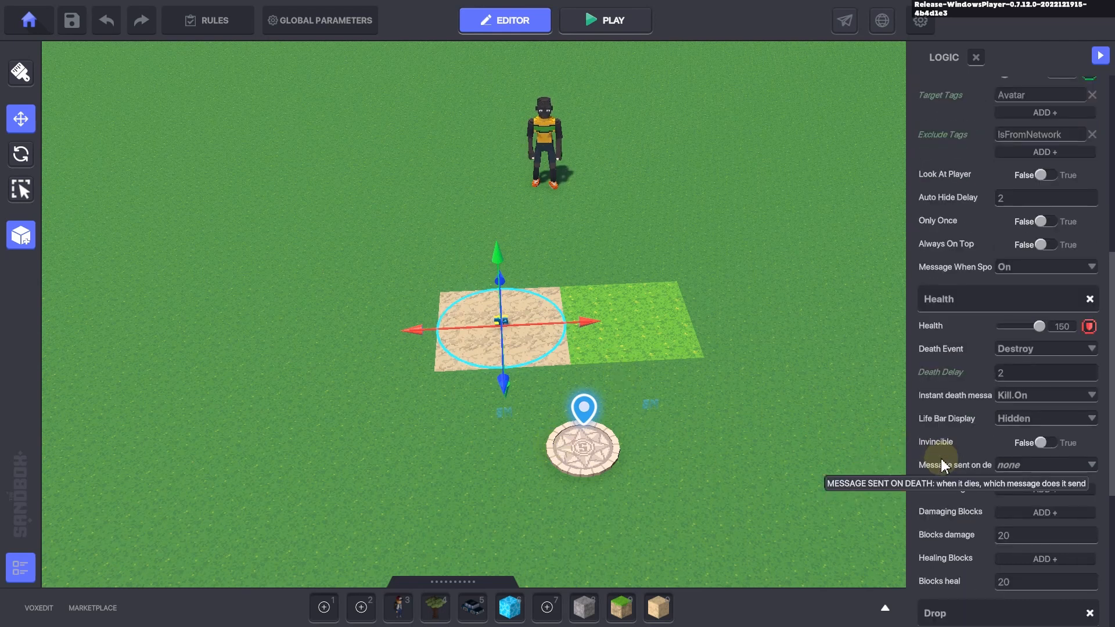
pyautogui.scroll(8, 918, 407)
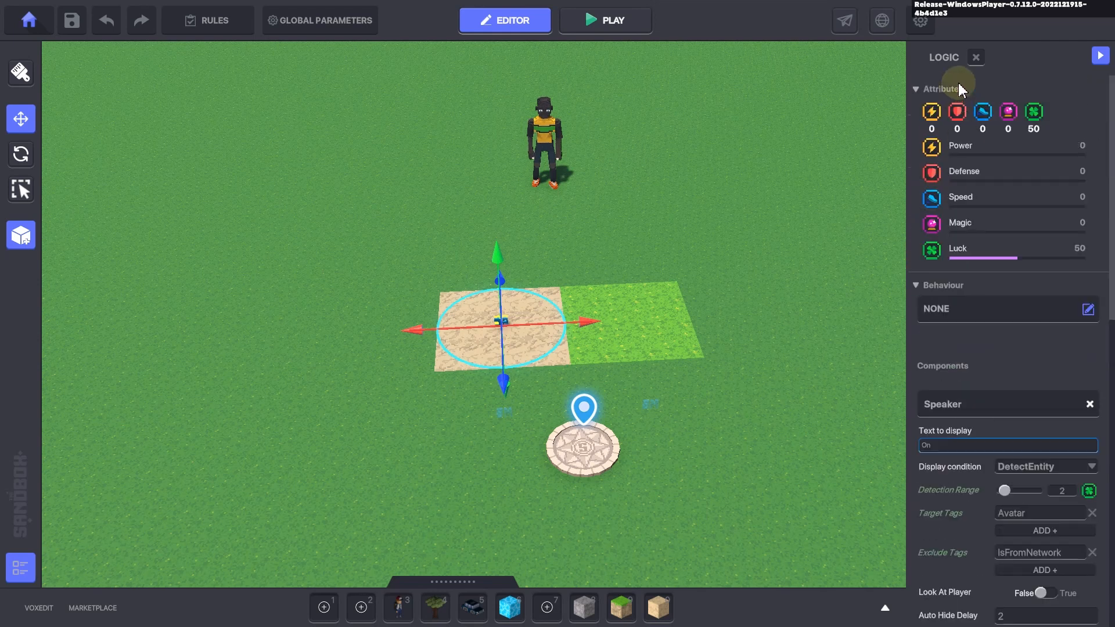
pyautogui.scroll(-10, 959, 116)
pyautogui.scroll(13, 929, 203)
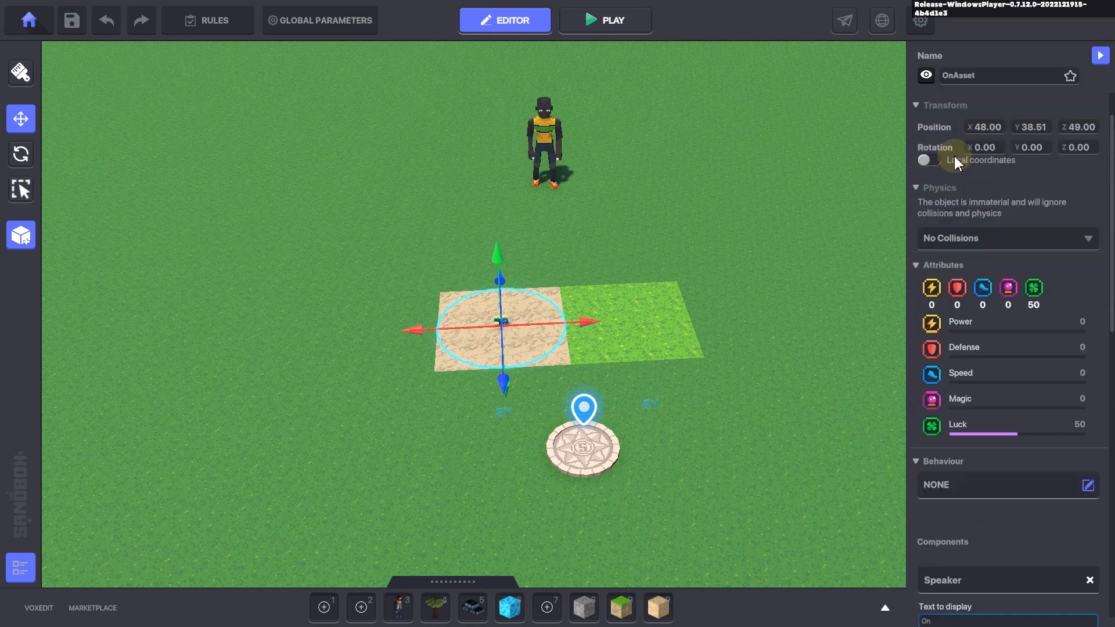
pyautogui.scroll(1, 959, 160)
pyautogui.doubleClick(977, 130)
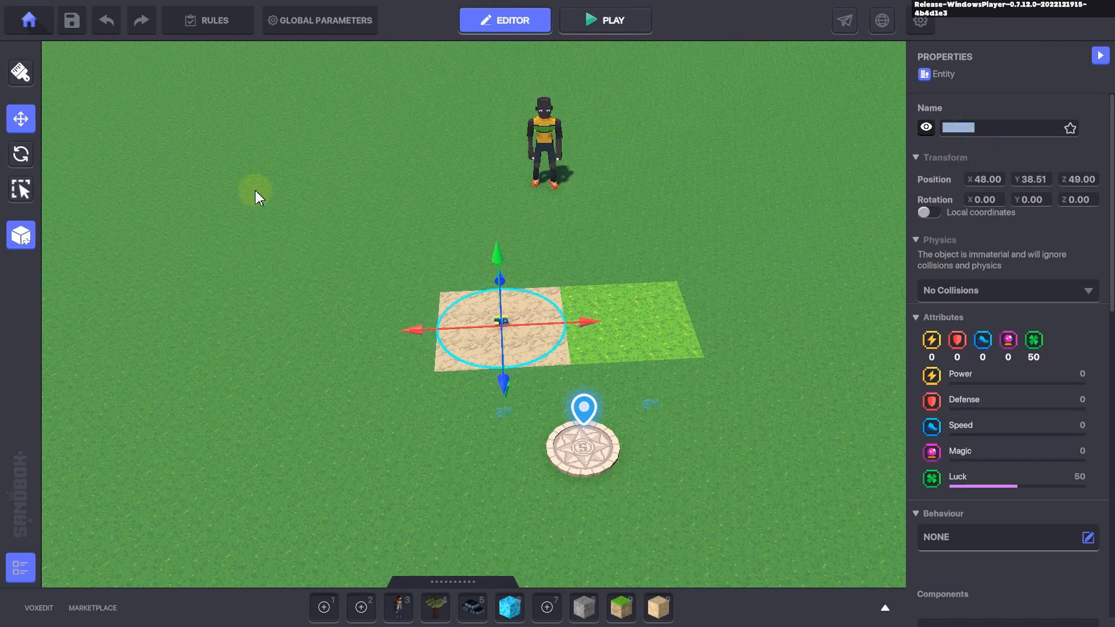
pyautogui.click(18, 239)
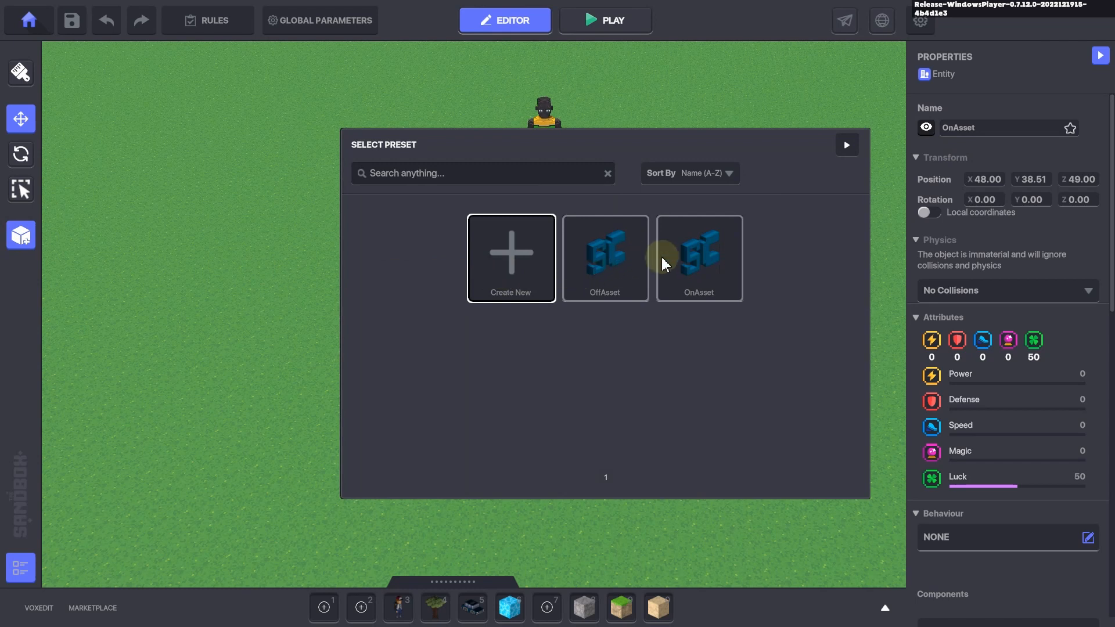
pyautogui.click(697, 263)
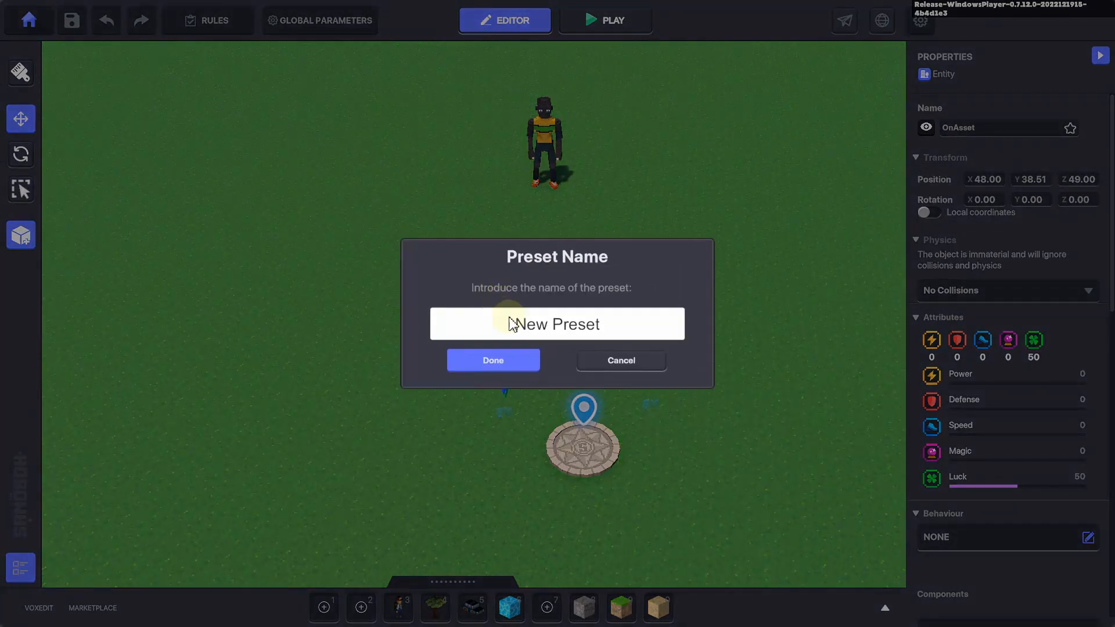
pyautogui.click(529, 327)
pyautogui.write('OnAsset')
pyautogui.click(517, 353)
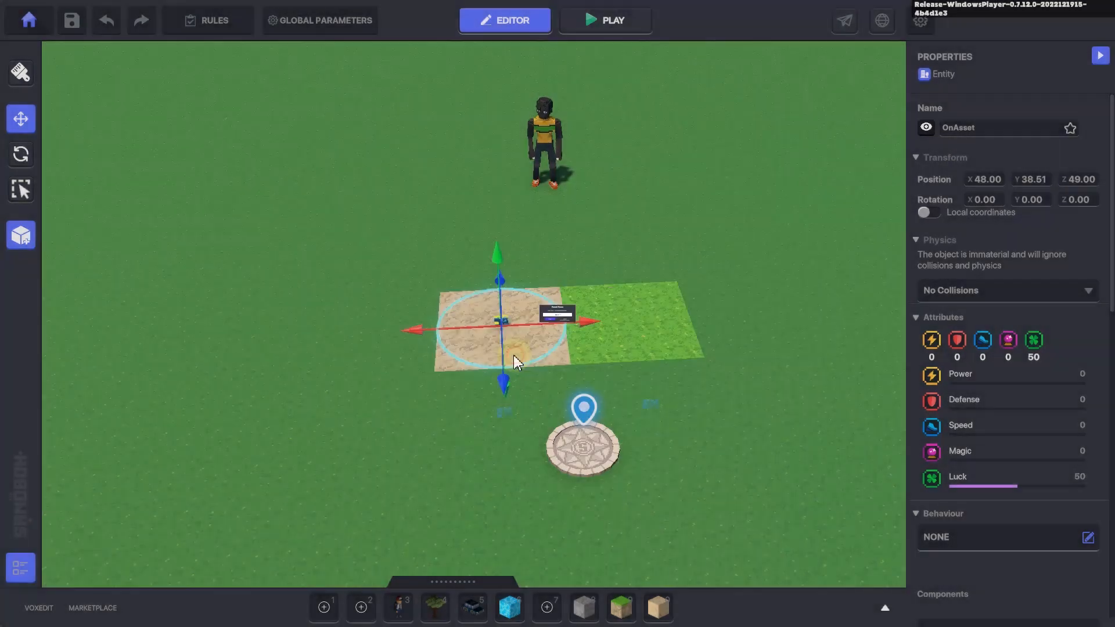
# Step: Place the OffAsset preset on the grass beside the sand area, at about X 40.4, Z 51, and make it visible
pyautogui.click(453, 582)
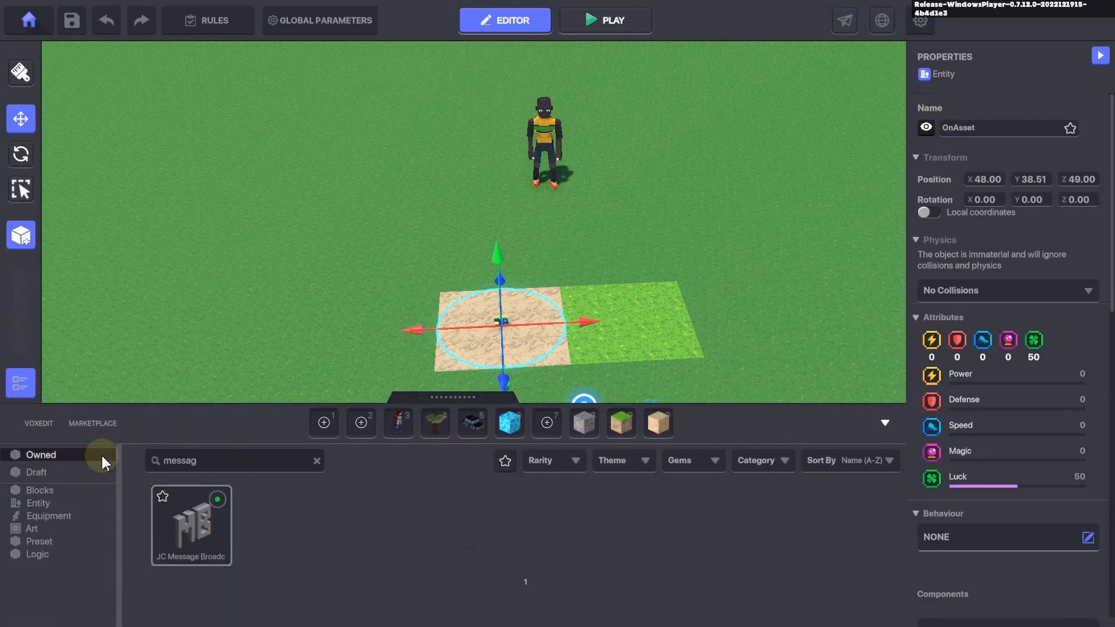
pyautogui.click(317, 462)
pyautogui.click(67, 518)
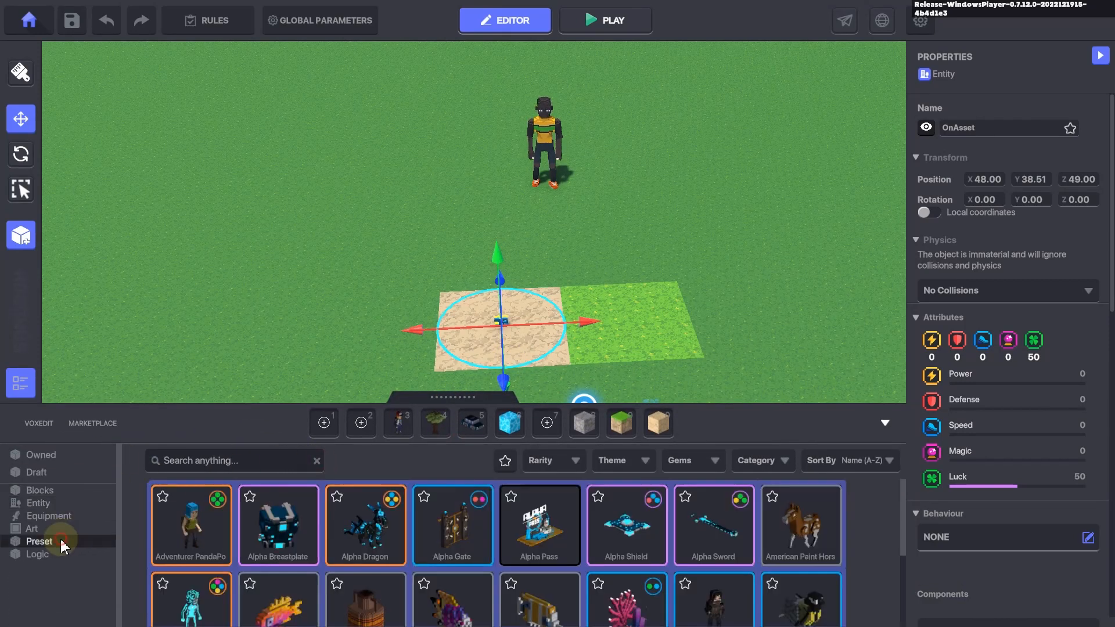
pyautogui.click(67, 542)
pyautogui.click(191, 540)
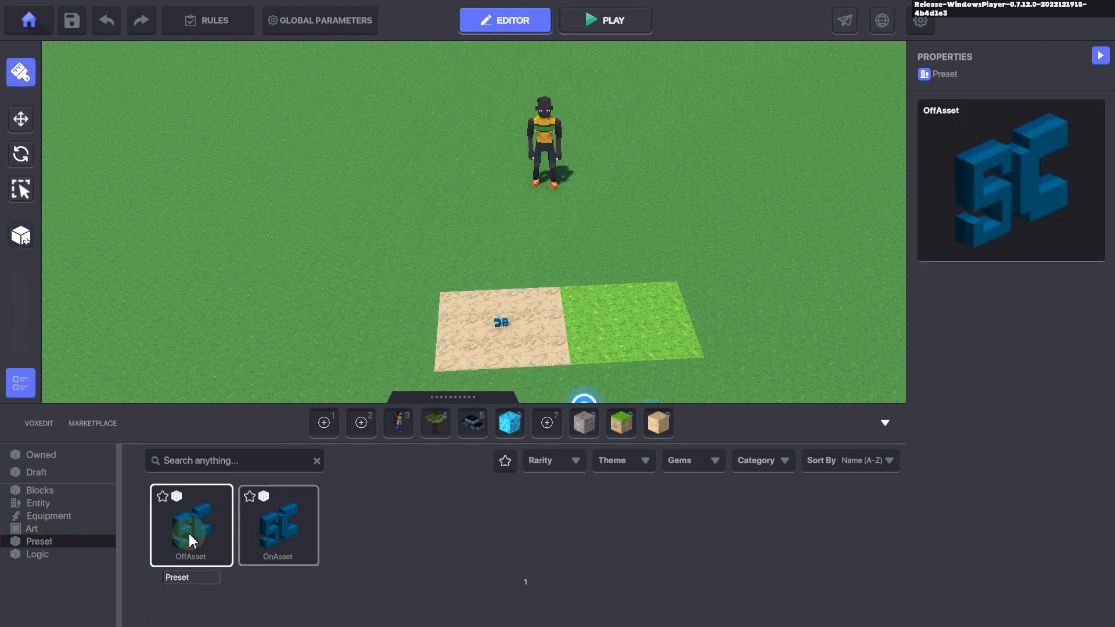
pyautogui.click(191, 293)
pyautogui.click(24, 116)
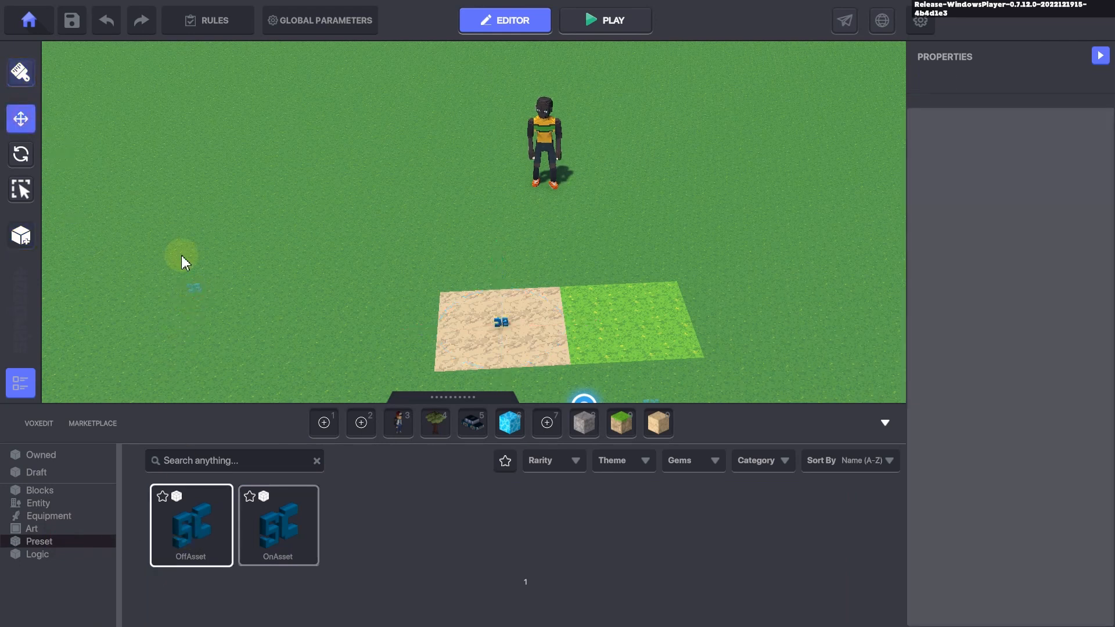
pyautogui.click(194, 295)
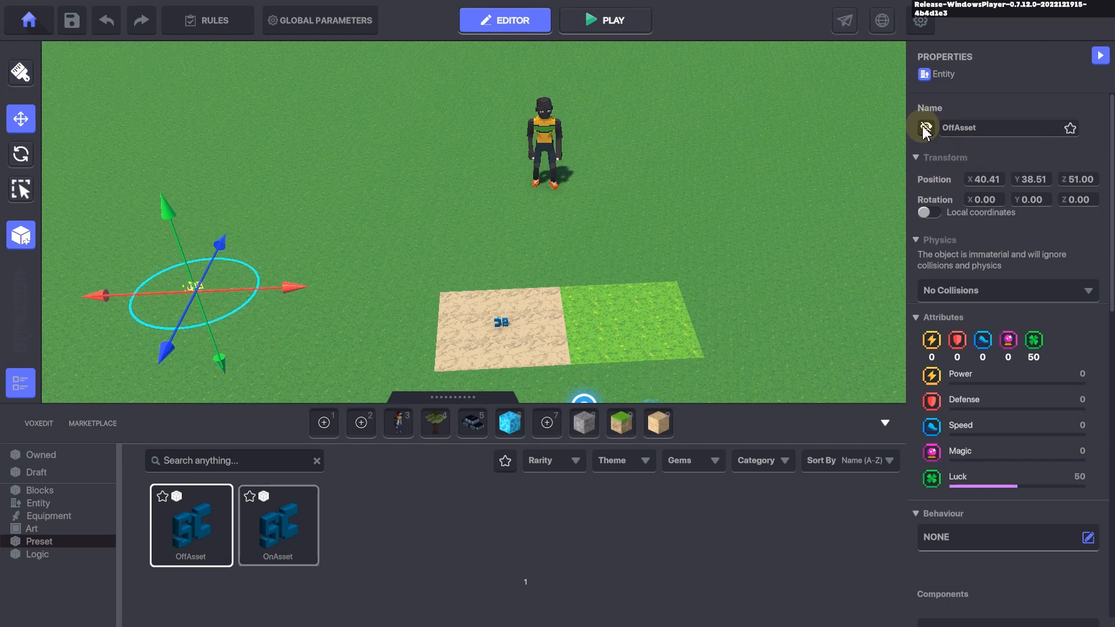
# Step: Change the OffAsset speaker's display text to Off and set its Auto Hide Delay and Death Delay to 2
pyautogui.scroll(-5, 1008, 419)
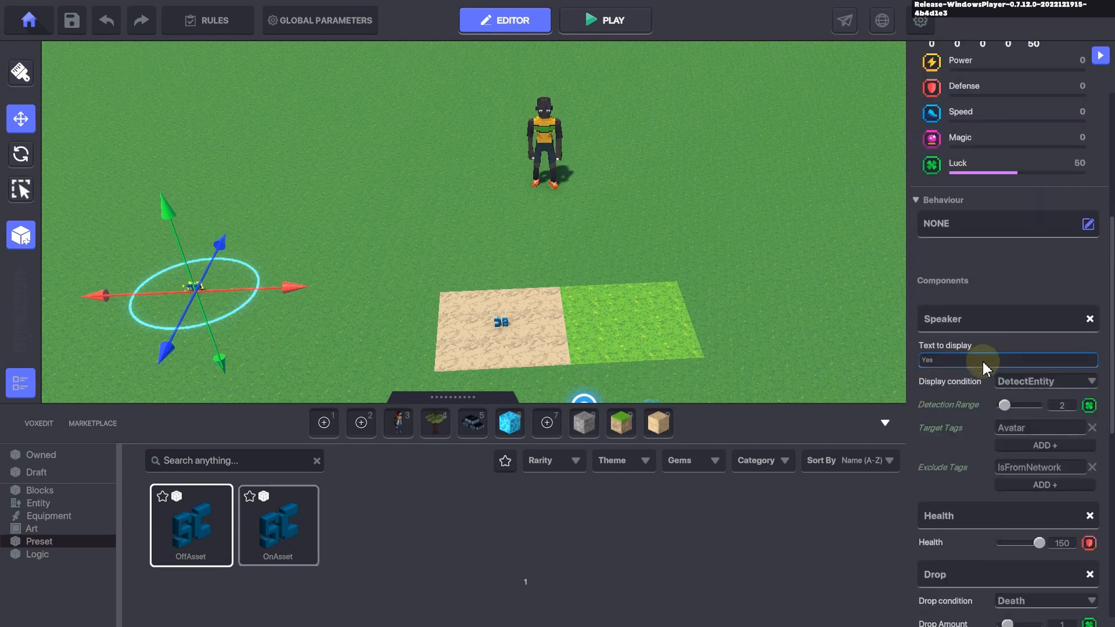
pyautogui.scroll(-2, 986, 410)
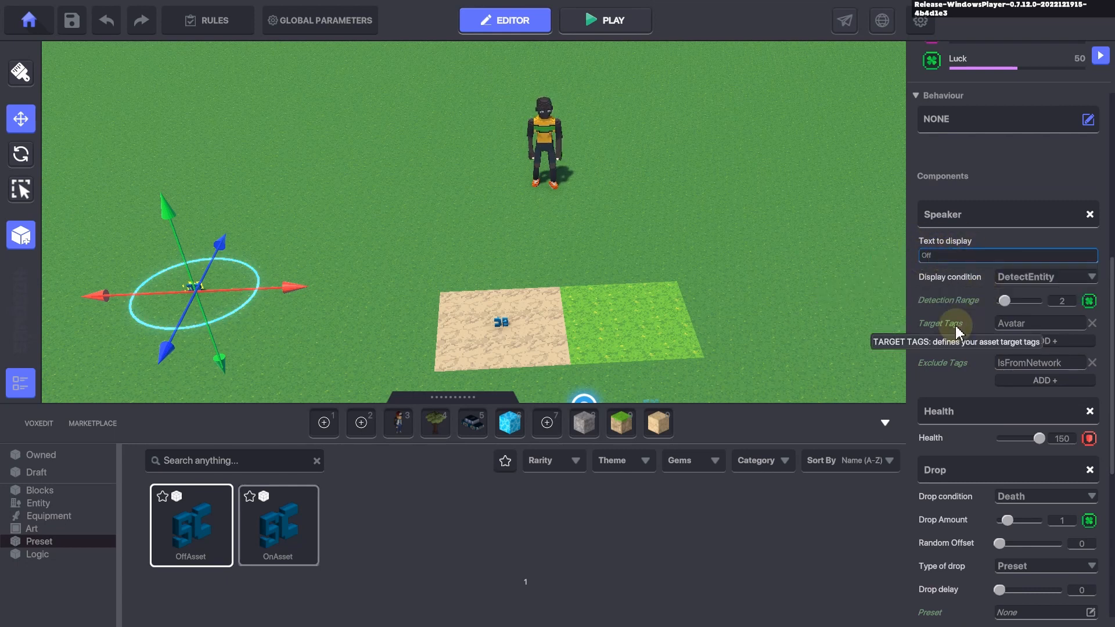
pyautogui.scroll(-2, 960, 372)
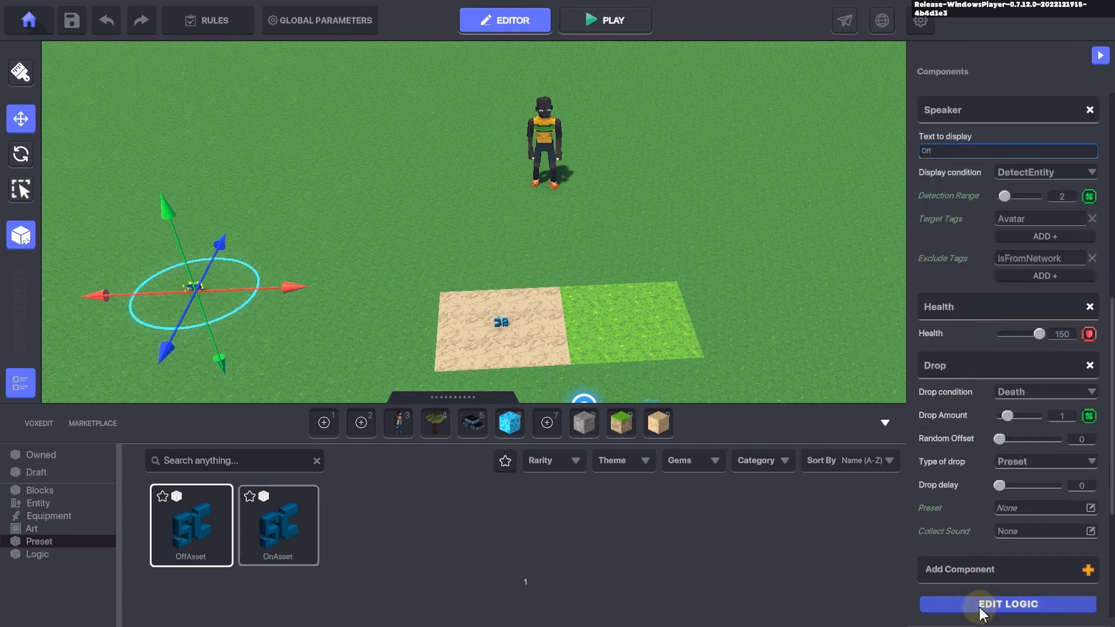
pyautogui.click(927, 604)
pyautogui.scroll(-3, 976, 465)
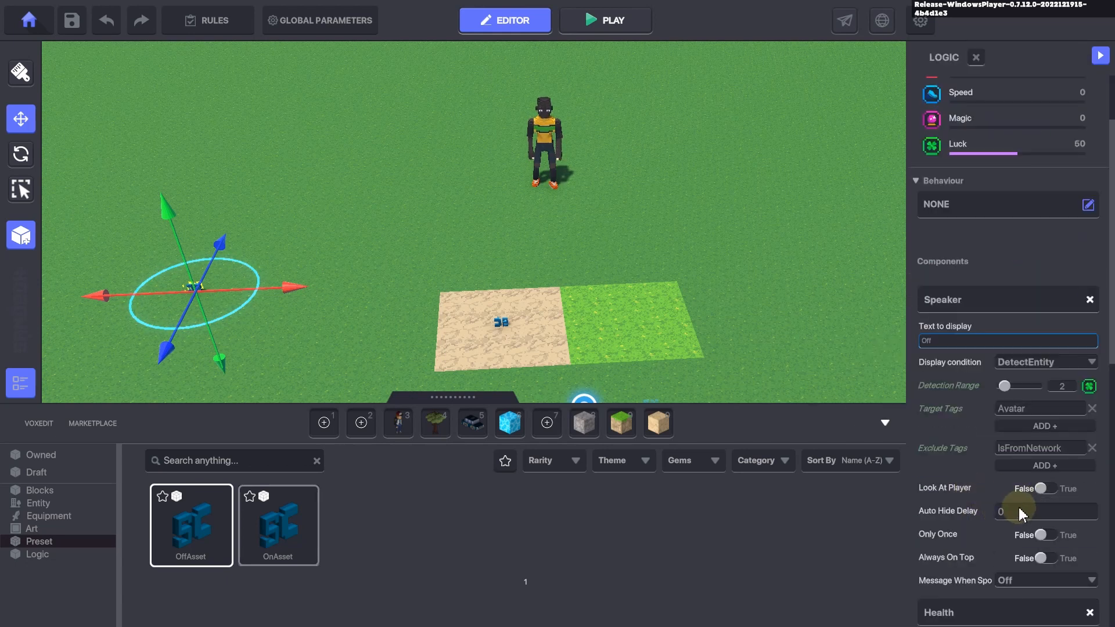
pyautogui.scroll(-4, 1014, 511)
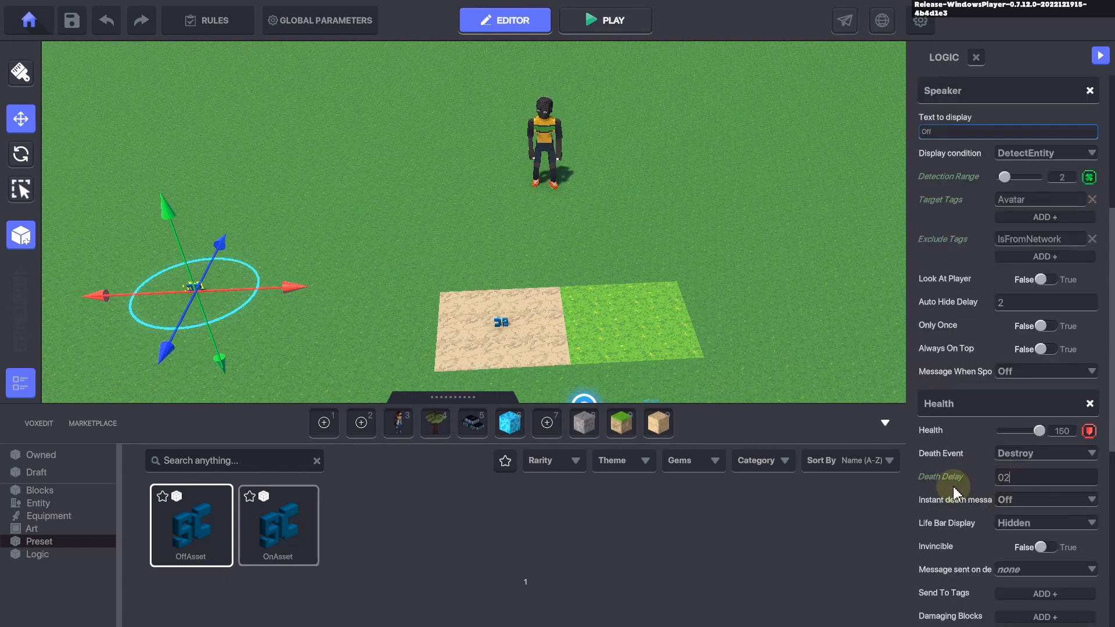
pyautogui.click(1004, 477)
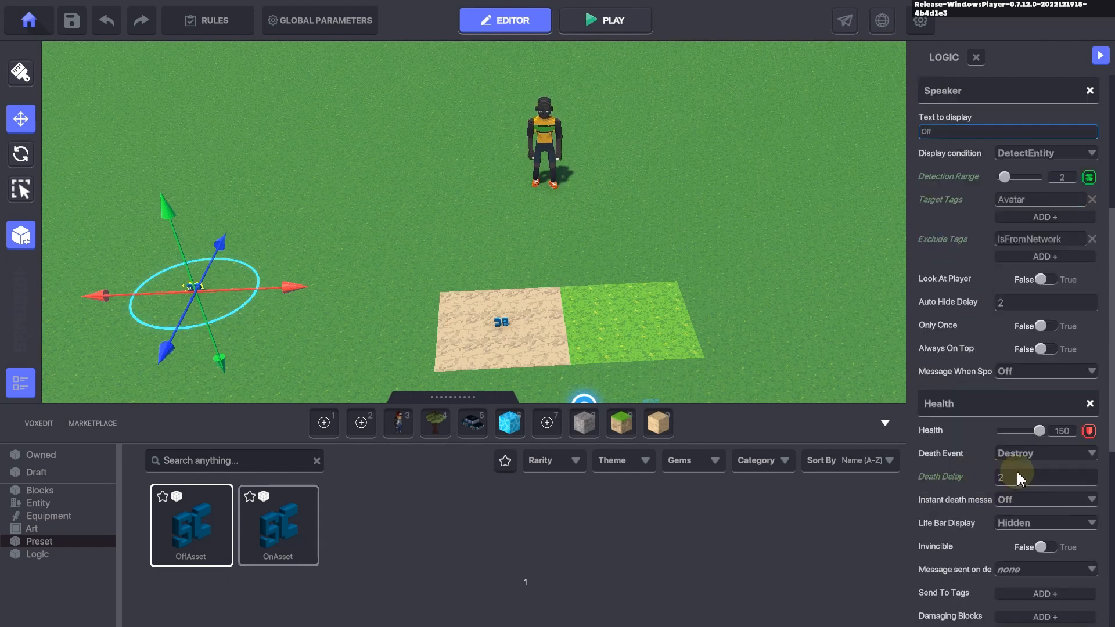
# Step: Set the instant death message in the OffAsset's Health component to Kill.Off
pyautogui.scroll(-1, 967, 490)
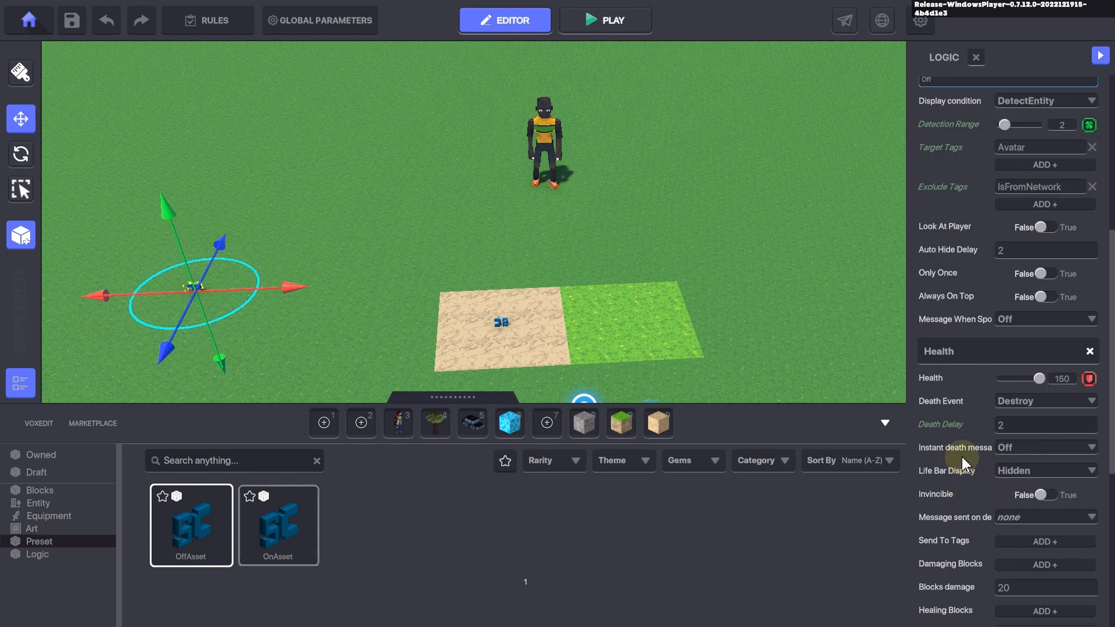
pyautogui.click(1024, 453)
pyautogui.write('K')
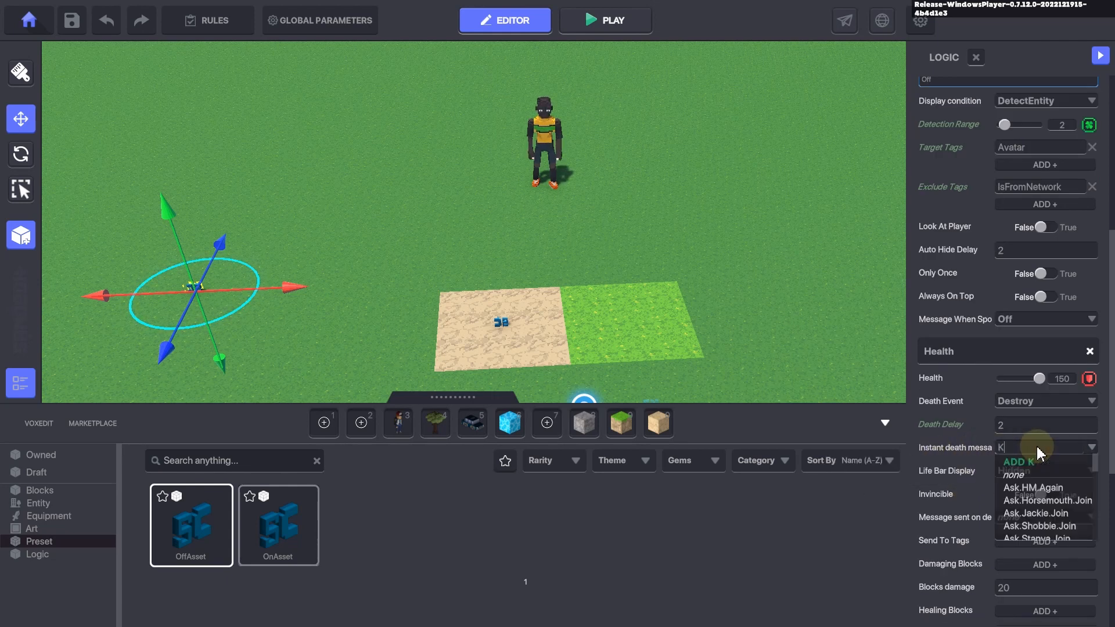
pyautogui.write('ill.Off')
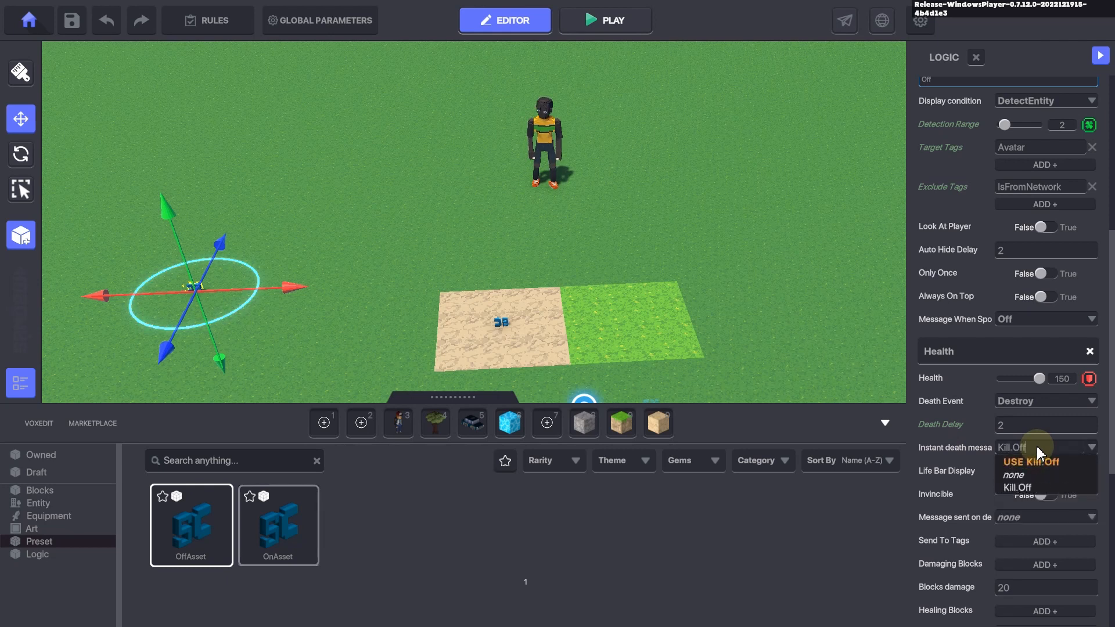
pyautogui.click(1040, 463)
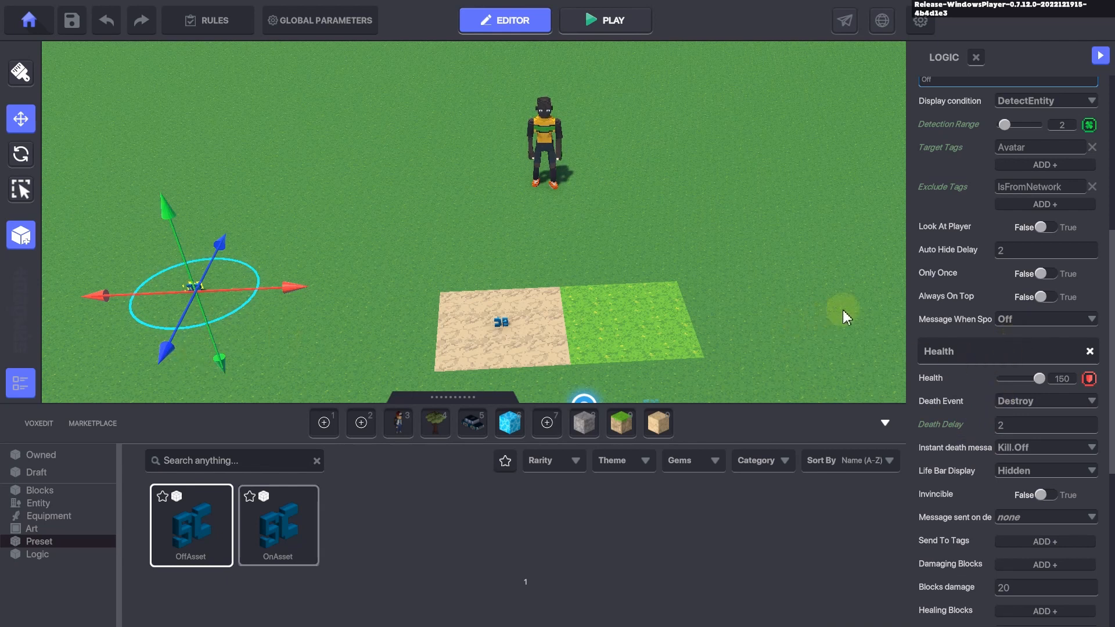
# Step: Save the edited speaker over the existing preset under the name OffAsset and delete its placed copy from the grass
pyautogui.scroll(6, 976, 316)
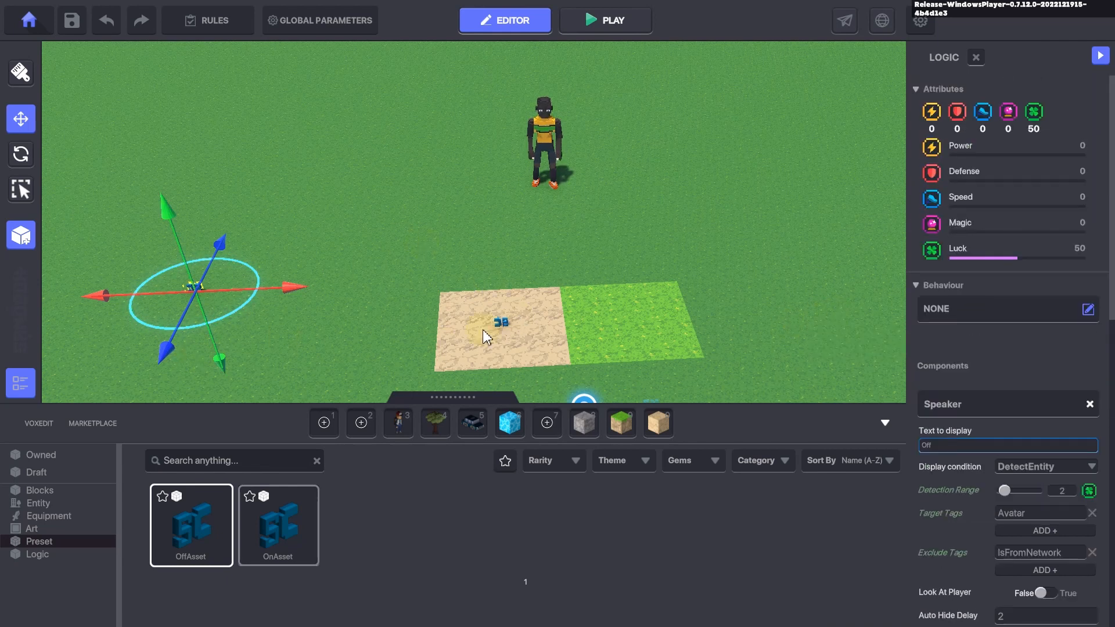
pyautogui.scroll(-5, 969, 52)
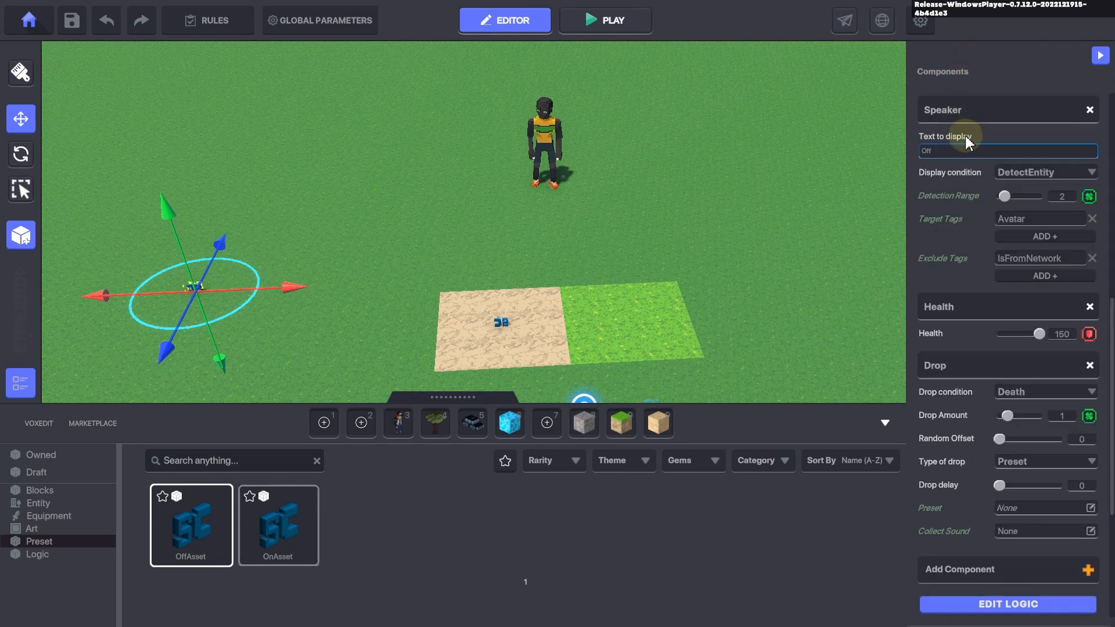
pyautogui.scroll(5, 994, 156)
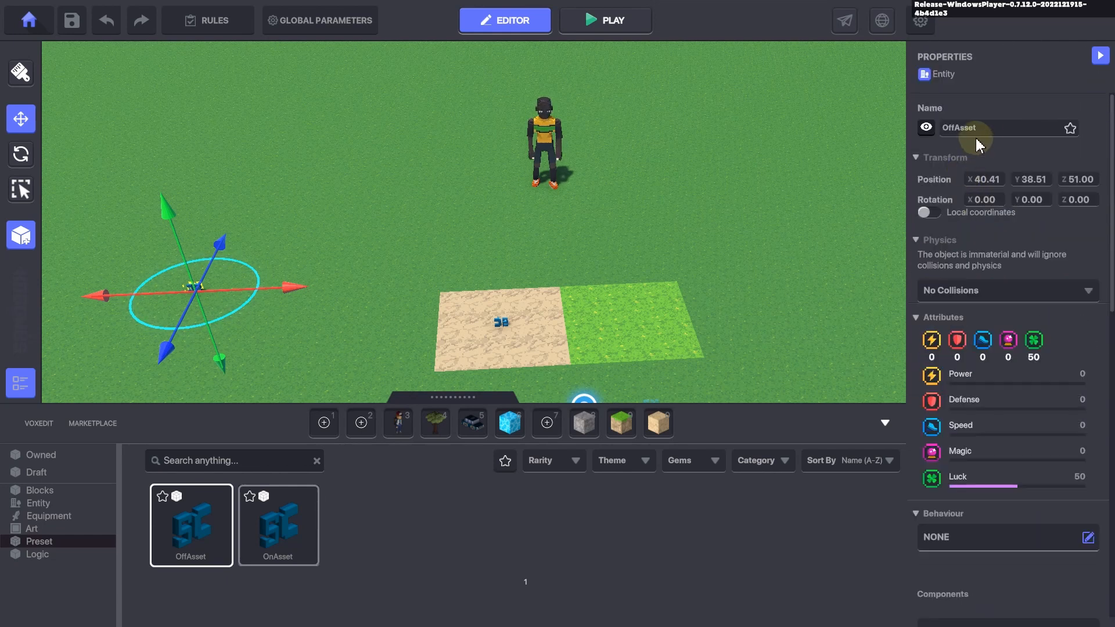
pyautogui.click(21, 236)
pyautogui.click(600, 279)
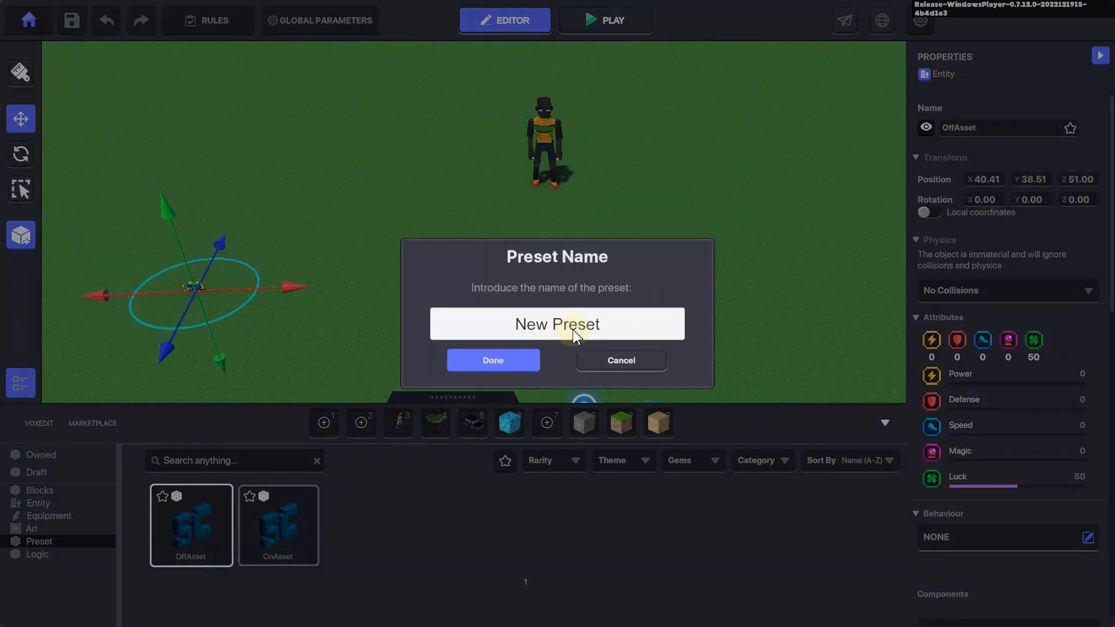
pyautogui.write('OffAsset')
pyautogui.click(511, 361)
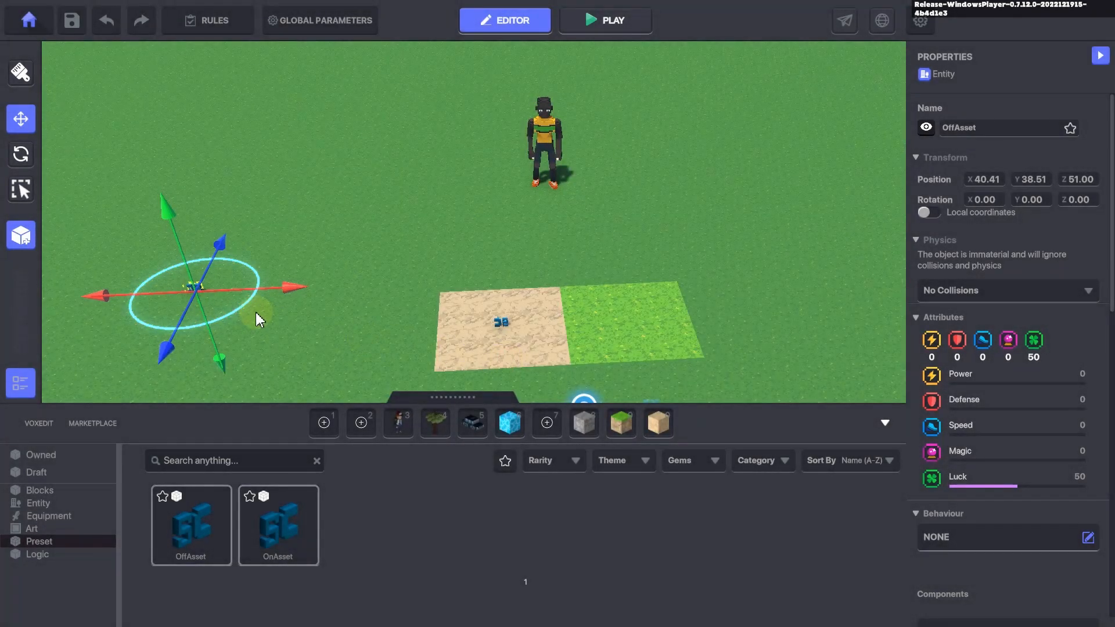
pyautogui.press('Delete')
# Step: Examine the Speaker, Health and Drop settings in the logic of the OnAsset on the sand area
pyautogui.click(511, 331)
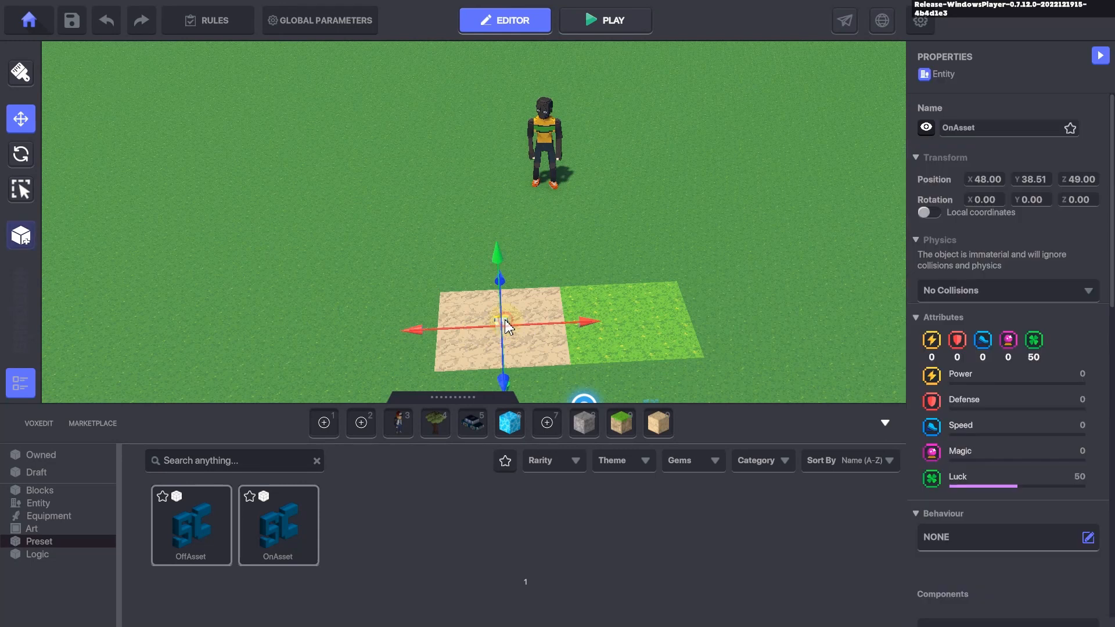
pyautogui.scroll(-10, 999, 442)
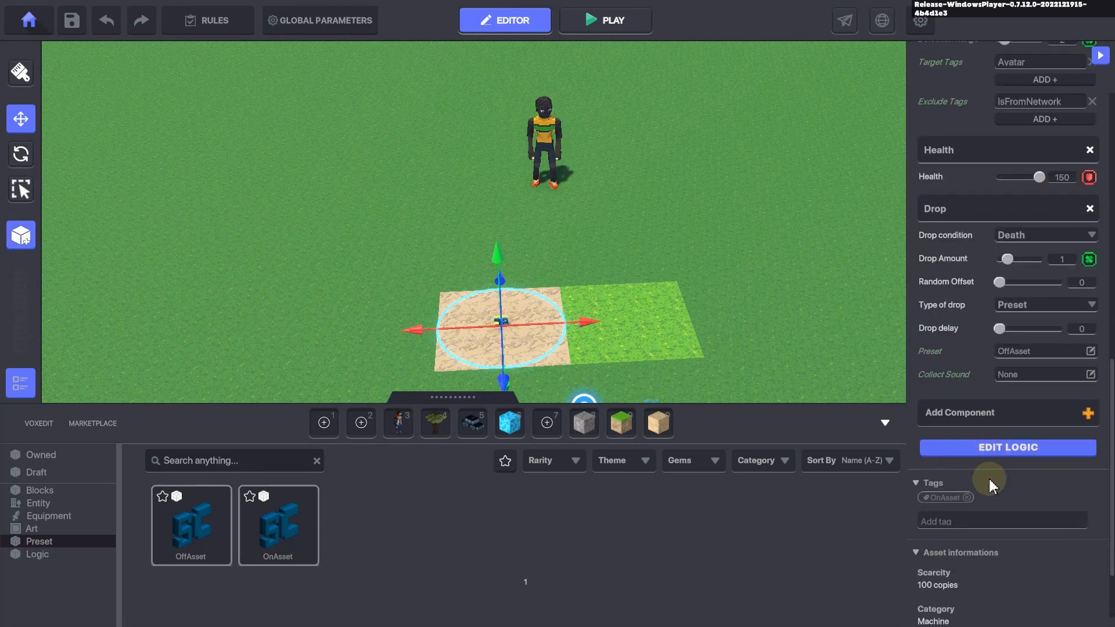
pyautogui.click(991, 448)
pyautogui.scroll(-5, 970, 505)
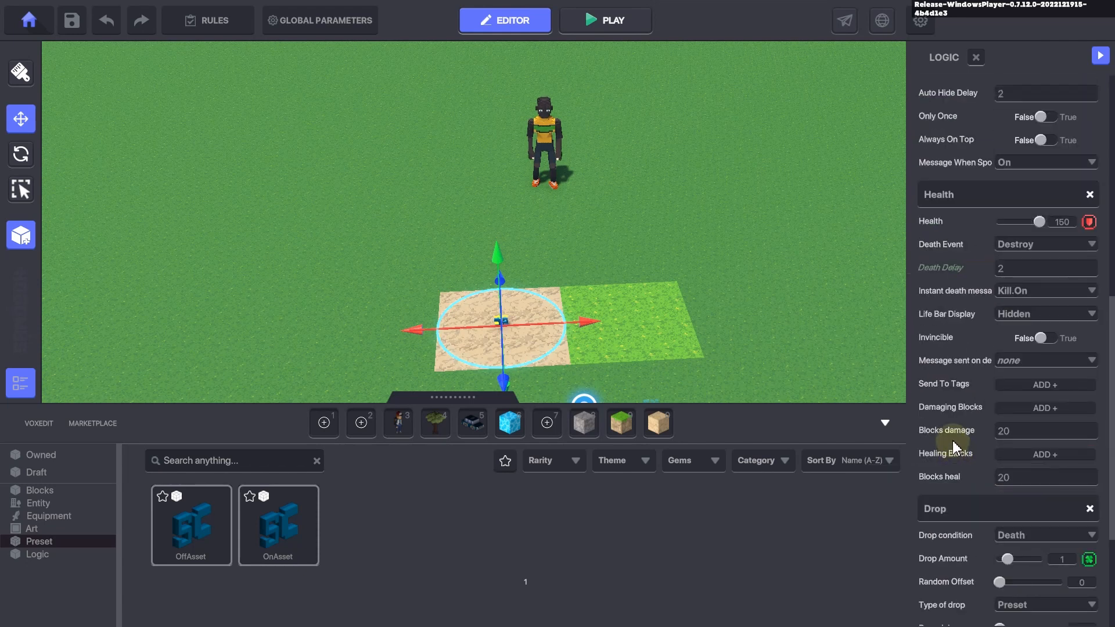
pyautogui.scroll(-1, 991, 510)
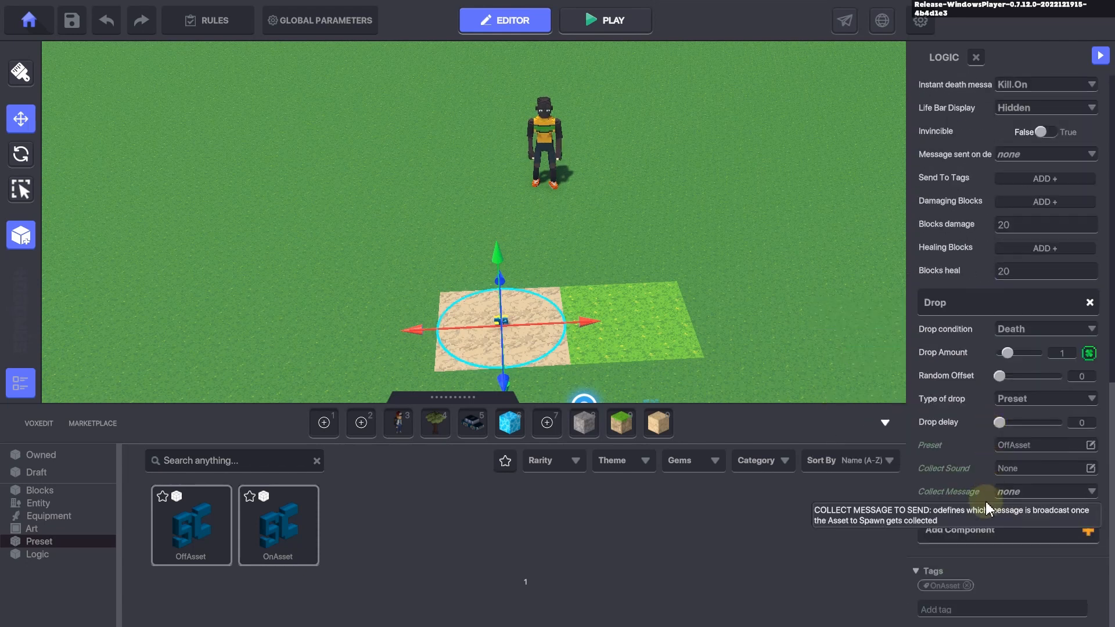
pyautogui.scroll(3, 992, 459)
pyautogui.scroll(8, 991, 450)
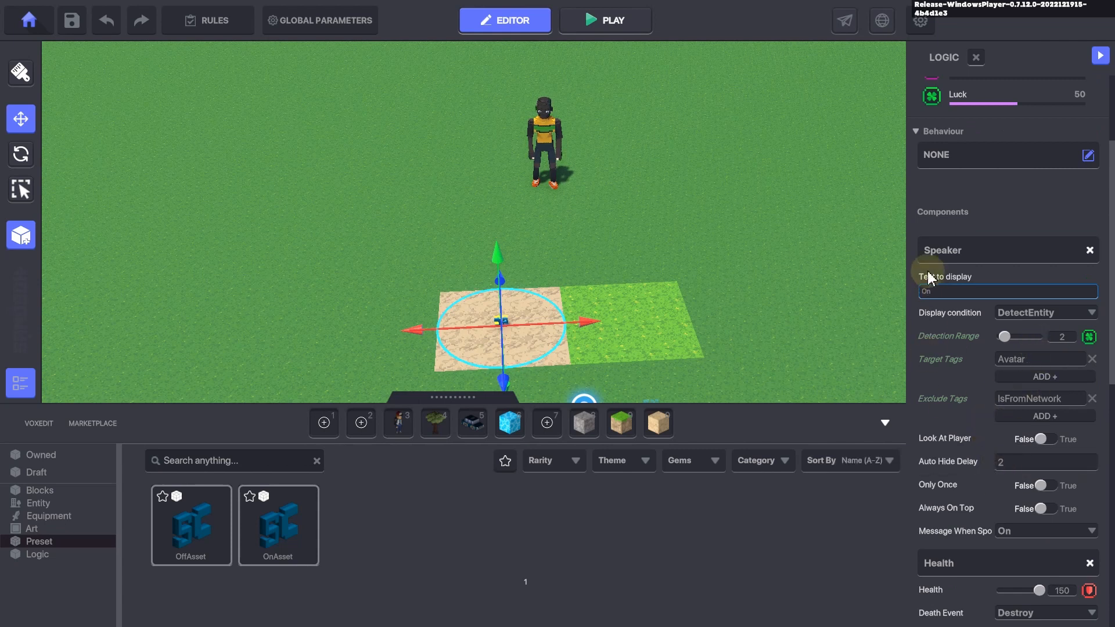
# Step: Save the OnAsset speaker over its existing preset under the name OnAsset and deselect it
pyautogui.click(18, 244)
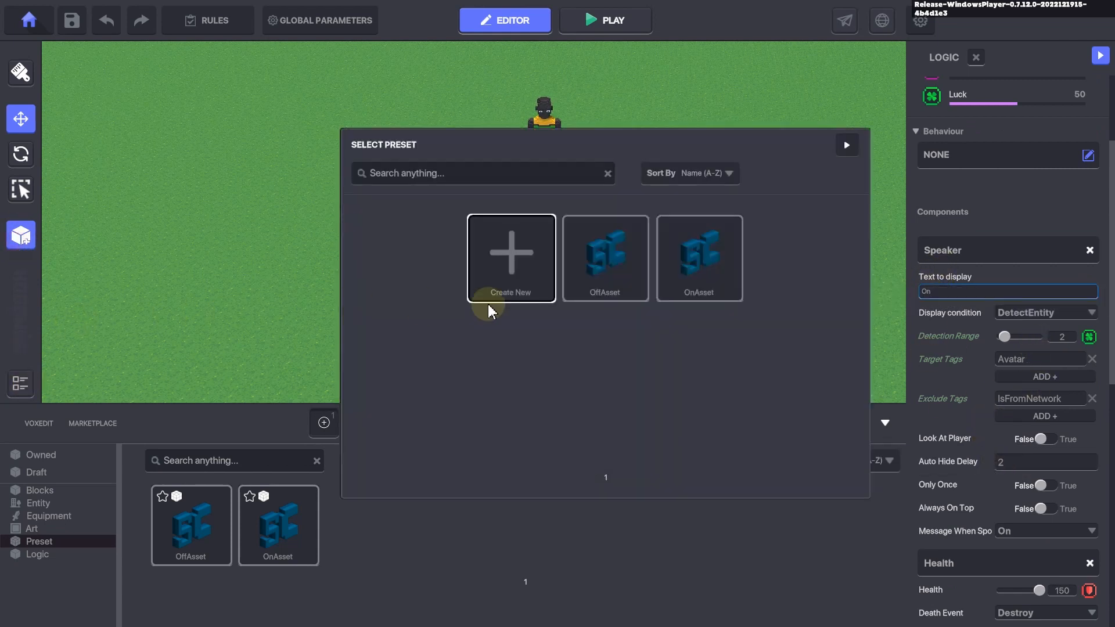
pyautogui.click(697, 276)
pyautogui.click(557, 325)
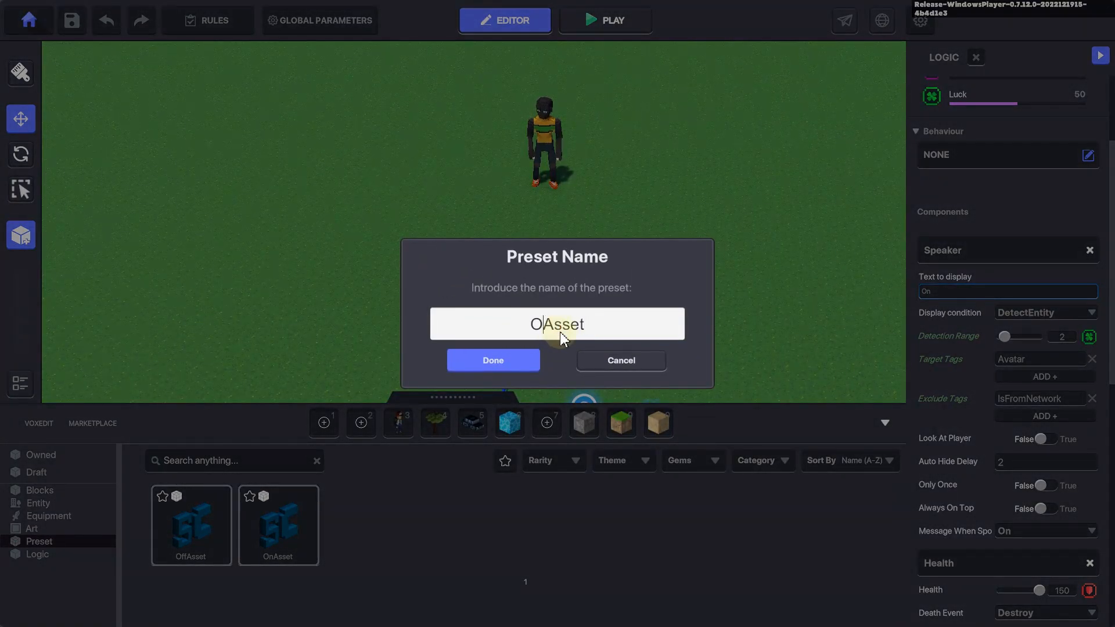
pyautogui.write('n')
pyautogui.click(496, 363)
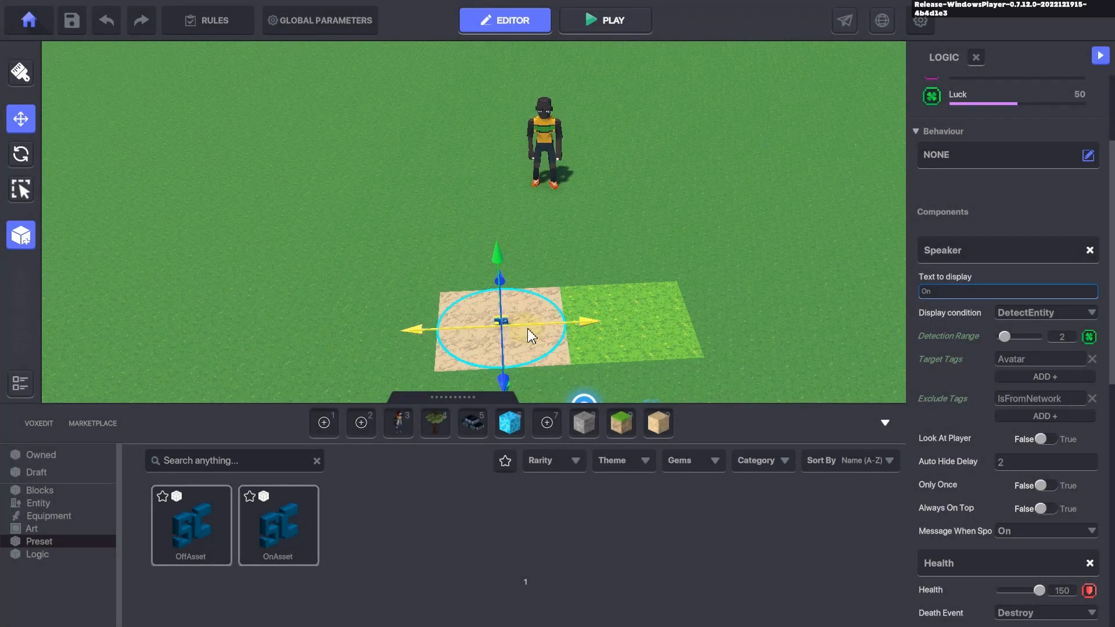
pyautogui.click(324, 298)
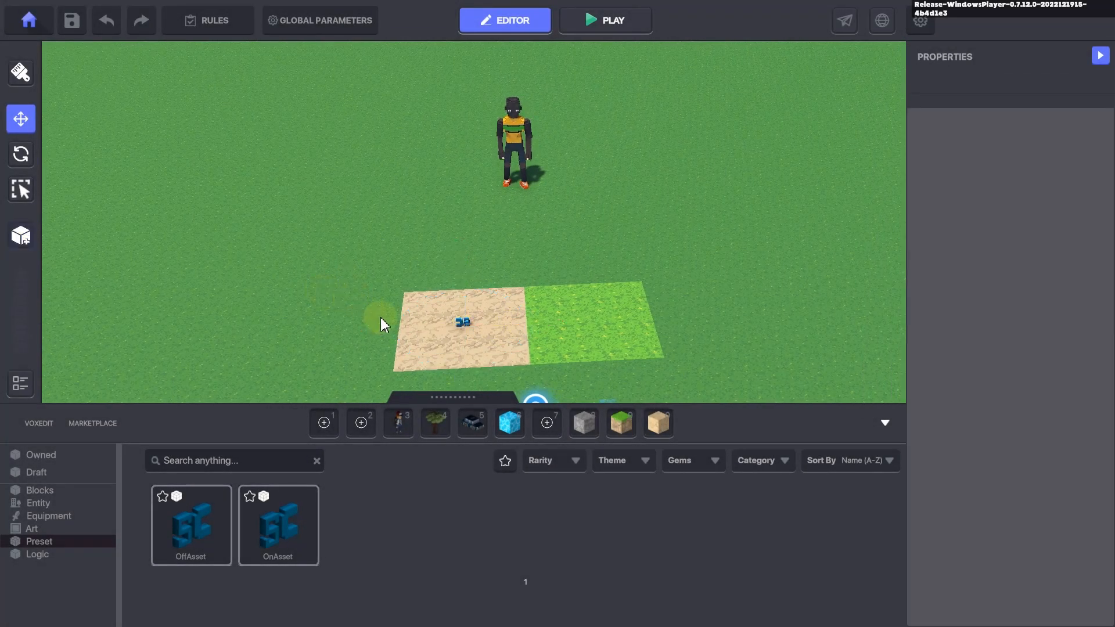
# Step: Start a playtest, walk onto the sand area and interact with the speaker there twice
pyautogui.press('s')
pyautogui.hotkey('ctrl', 'p')
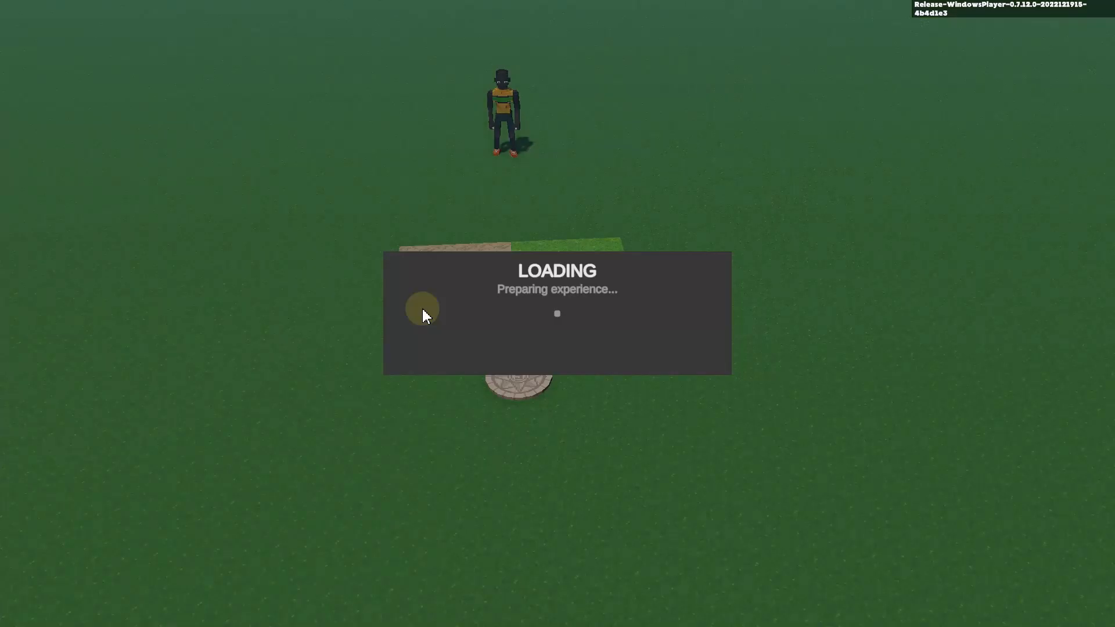
pyautogui.press('w')
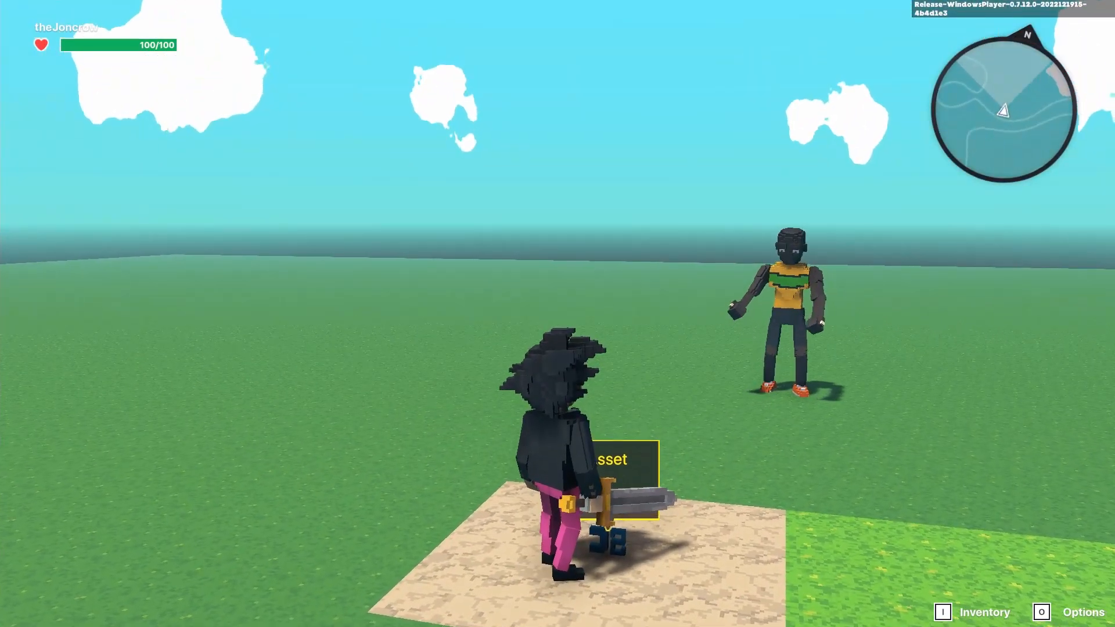
pyautogui.press('e')
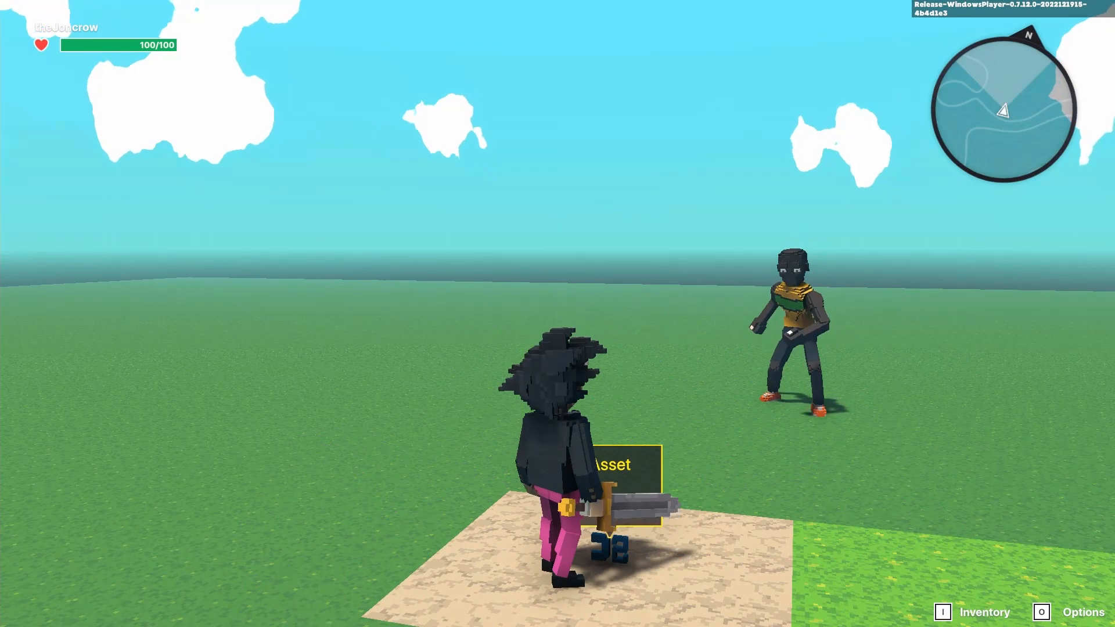
pyautogui.press('e')
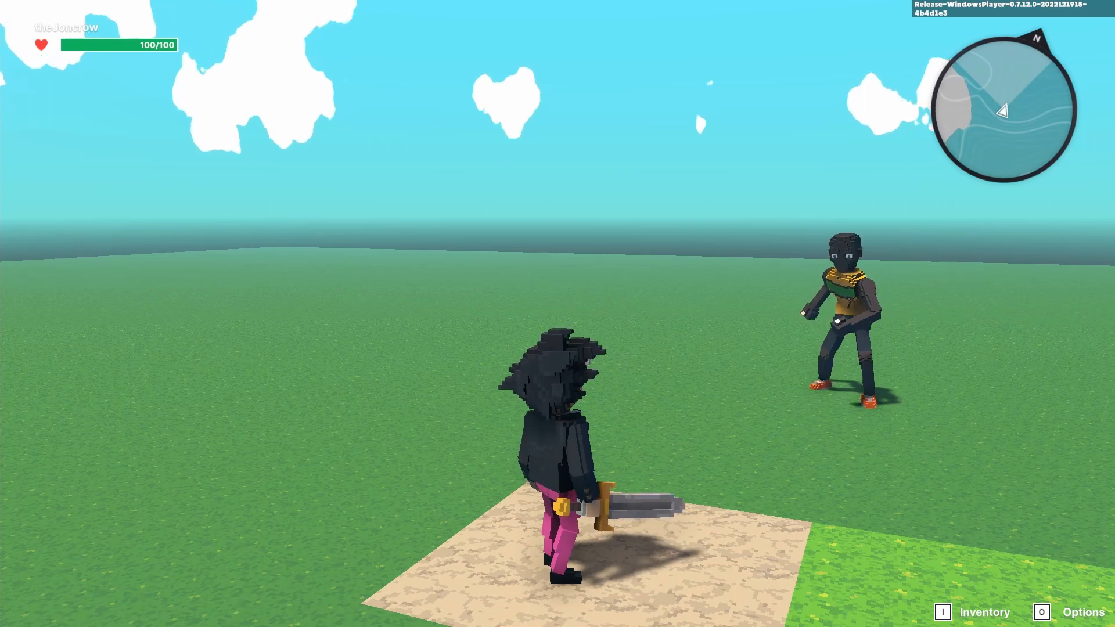
# Step: Walk around the sand area to check for a reappearing speaker, and return to the editor
pyautogui.press('s')
pyautogui.press('w')
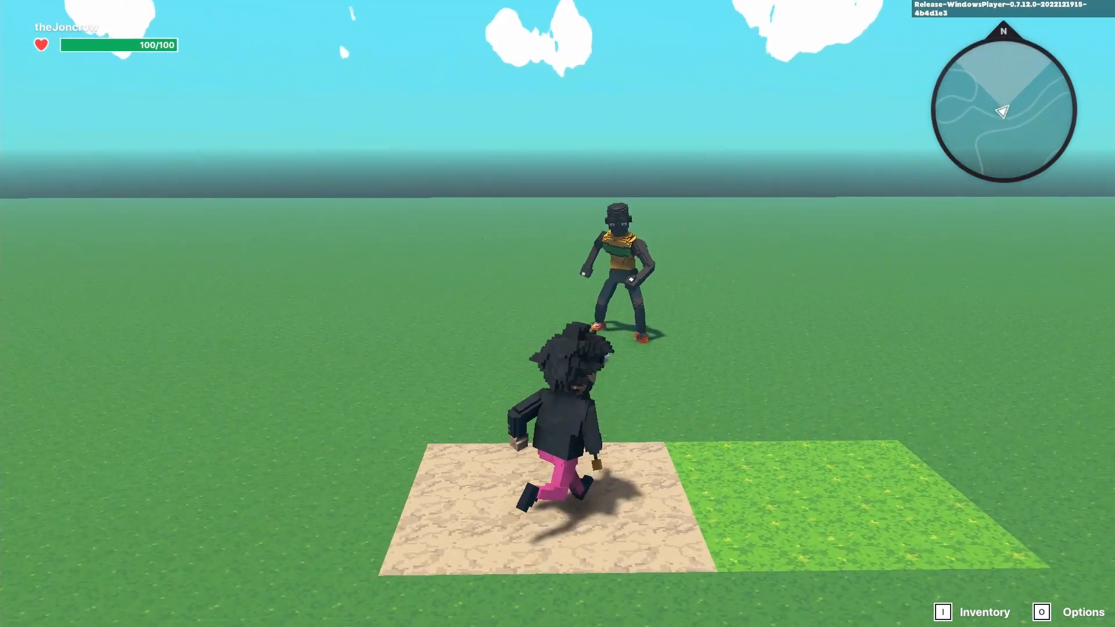
pyautogui.press('s')
pyautogui.press('d')
pyautogui.press('w')
pyautogui.press('a')
pyautogui.press('s')
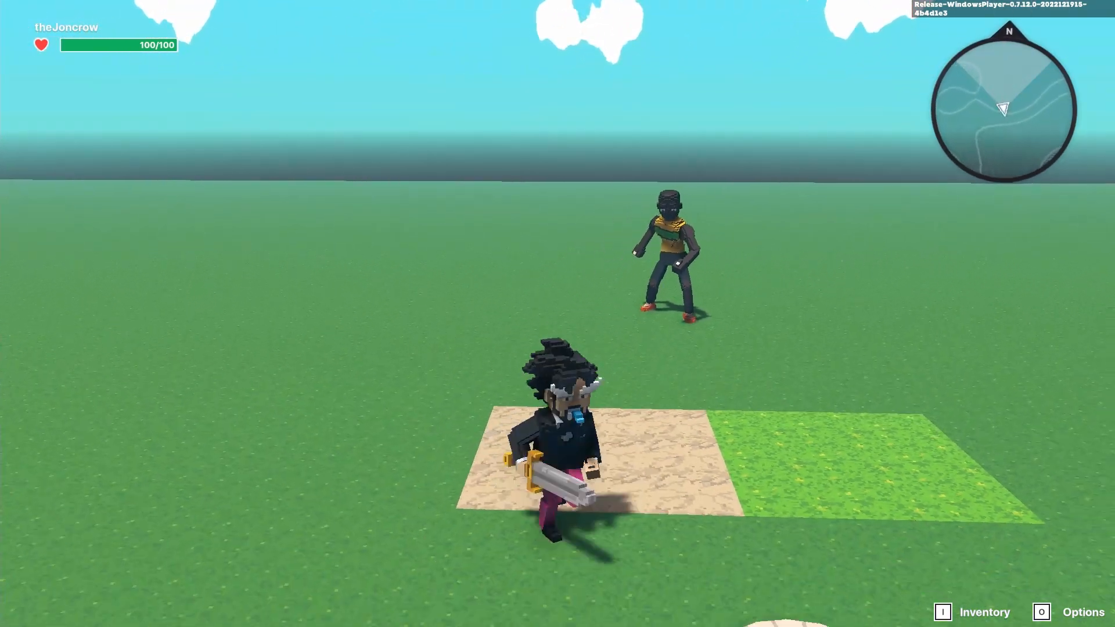
pyautogui.press('d')
pyautogui.press('w')
pyautogui.press('a')
pyautogui.press('s')
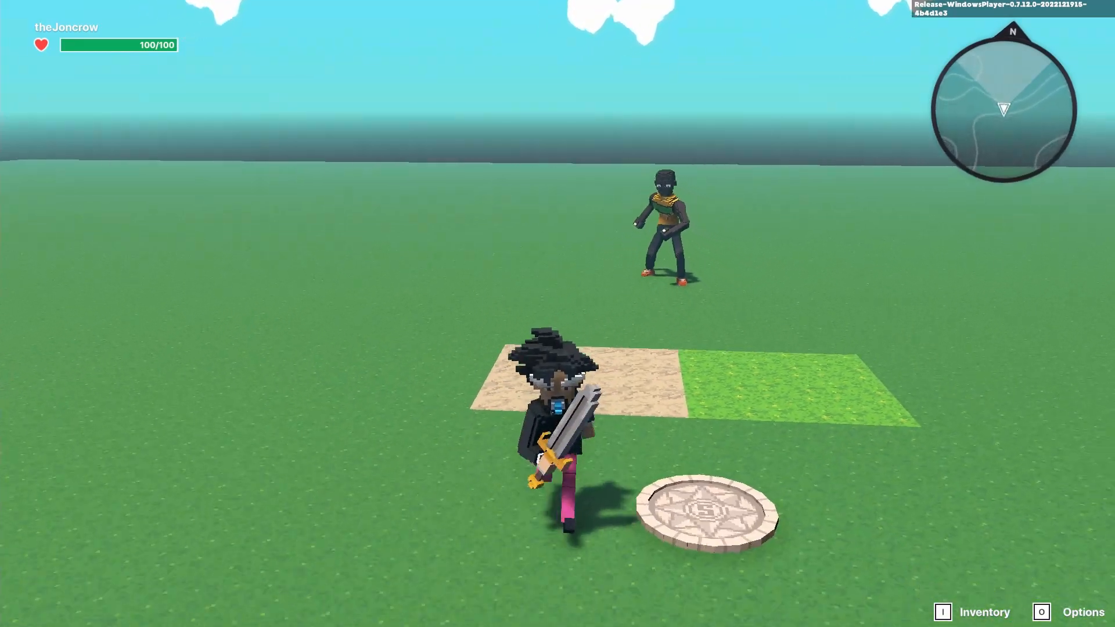
pyautogui.press('w')
pyautogui.press('Escape')
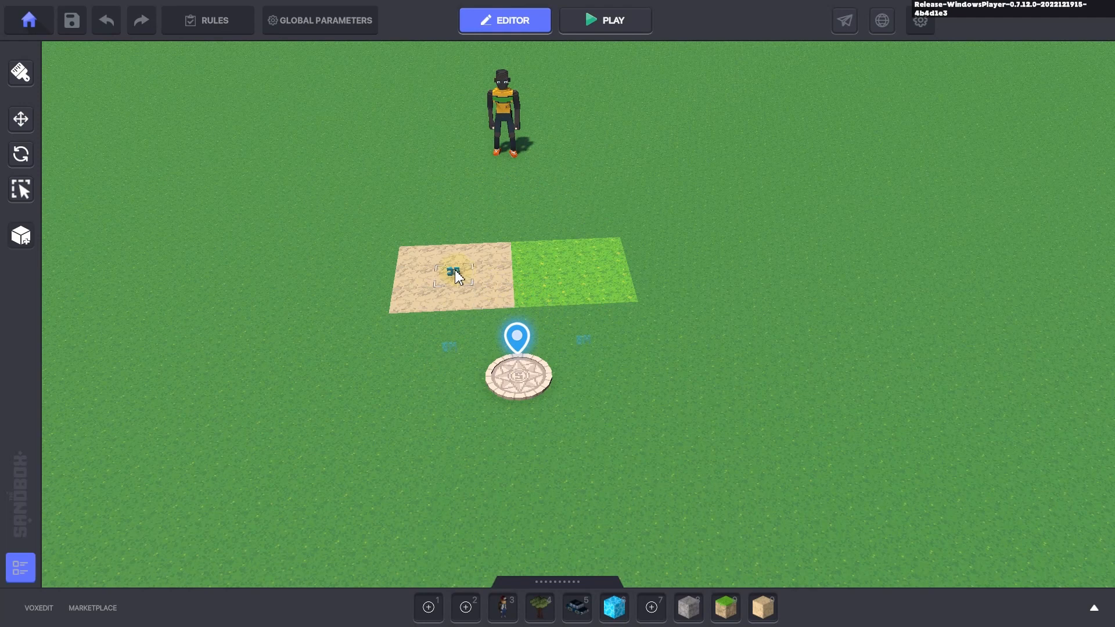
# Step: Examine the Speaker, Health and Drop components of the OnAsset on the sand area
pyautogui.click(456, 273)
pyautogui.scroll(-3, 977, 407)
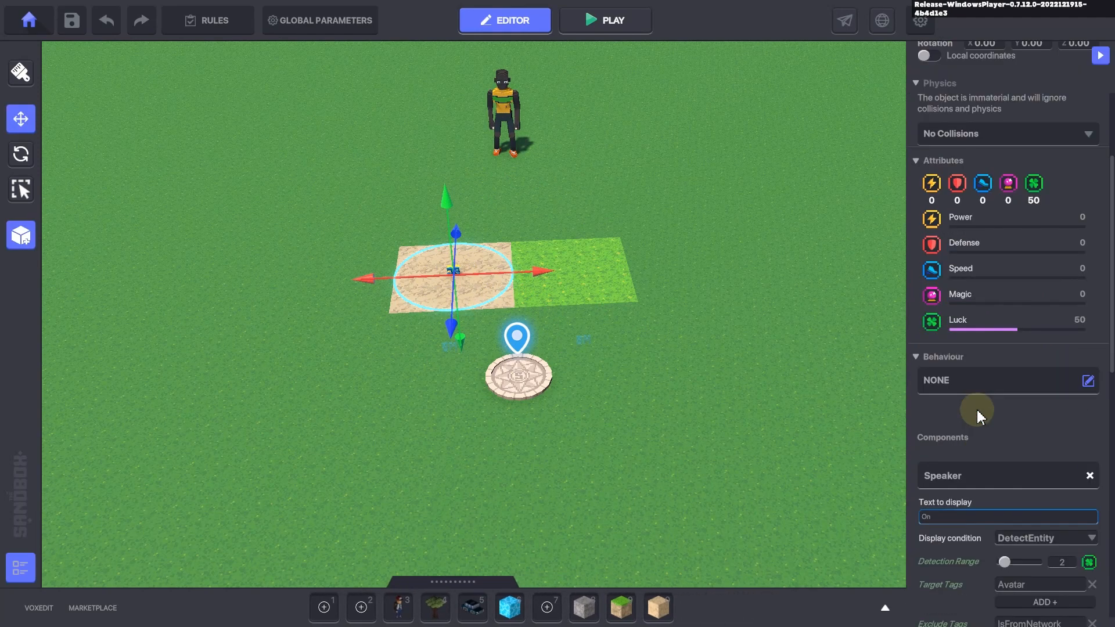
pyautogui.scroll(-4, 959, 452)
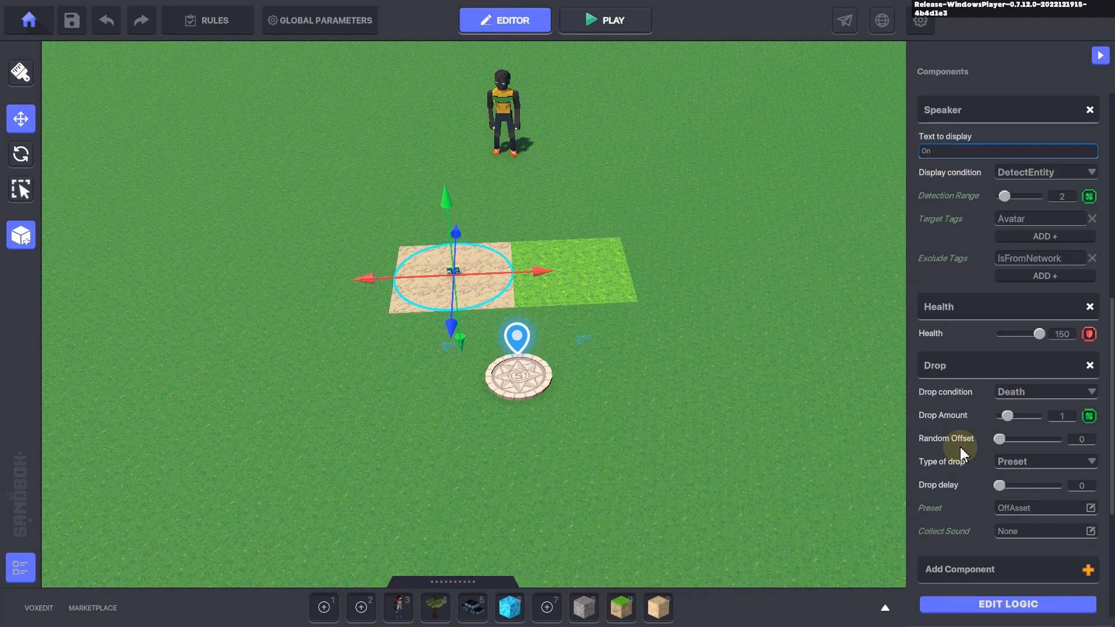
# Step: Examine the logic of the Kill.On message broadcaster, including its tags, required message and delay between broadcasts
pyautogui.click(454, 378)
pyautogui.click(447, 348)
pyautogui.scroll(-5, 970, 464)
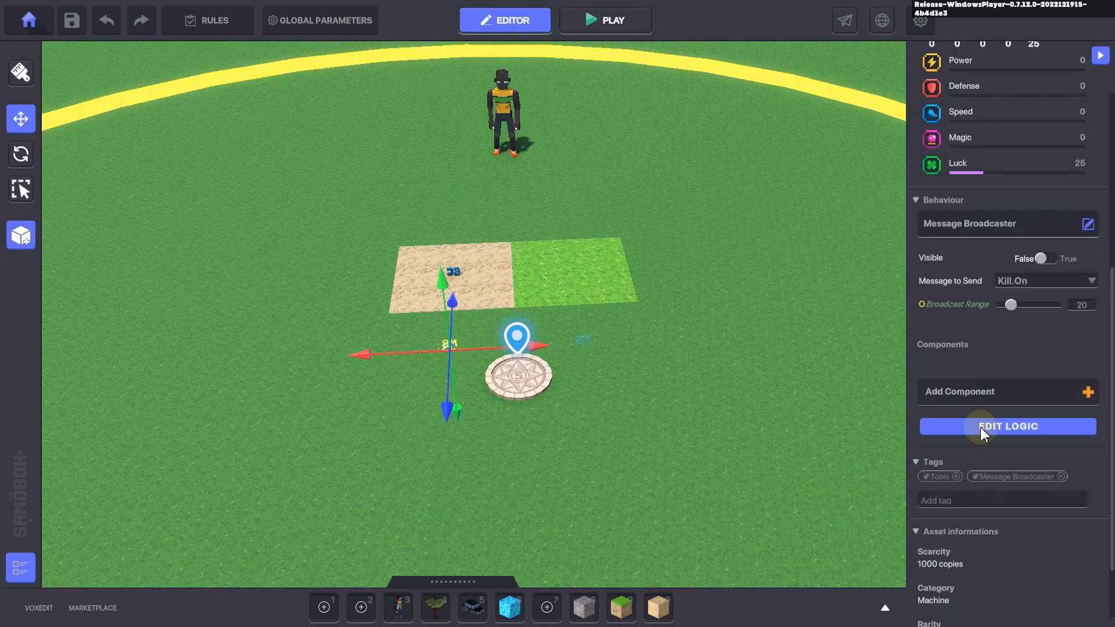
pyautogui.click(983, 429)
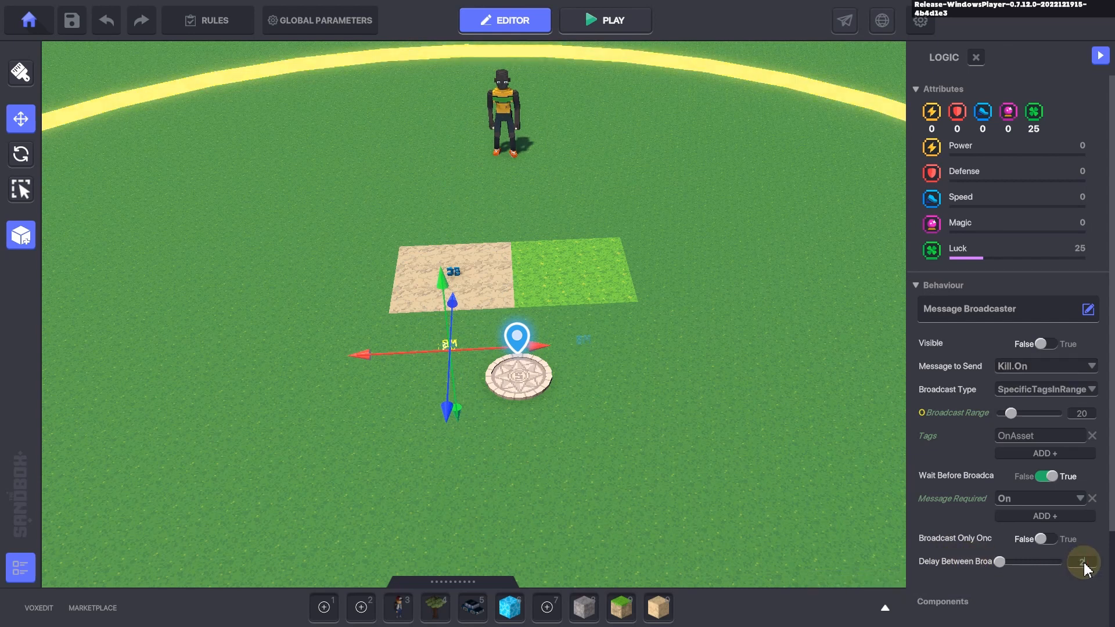
pyautogui.click(649, 443)
# Step: Examine the logic of the Kill.Off message broadcaster, including its tags, required message and delay between broadcasts
pyautogui.click(580, 339)
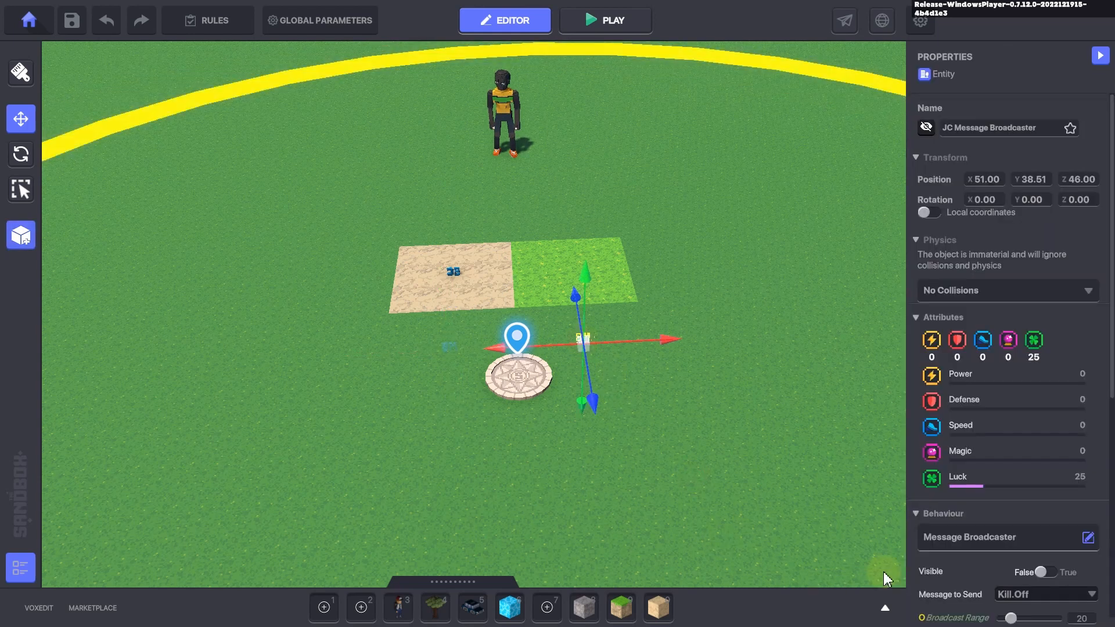
pyautogui.scroll(-5, 999, 464)
pyautogui.click(1009, 424)
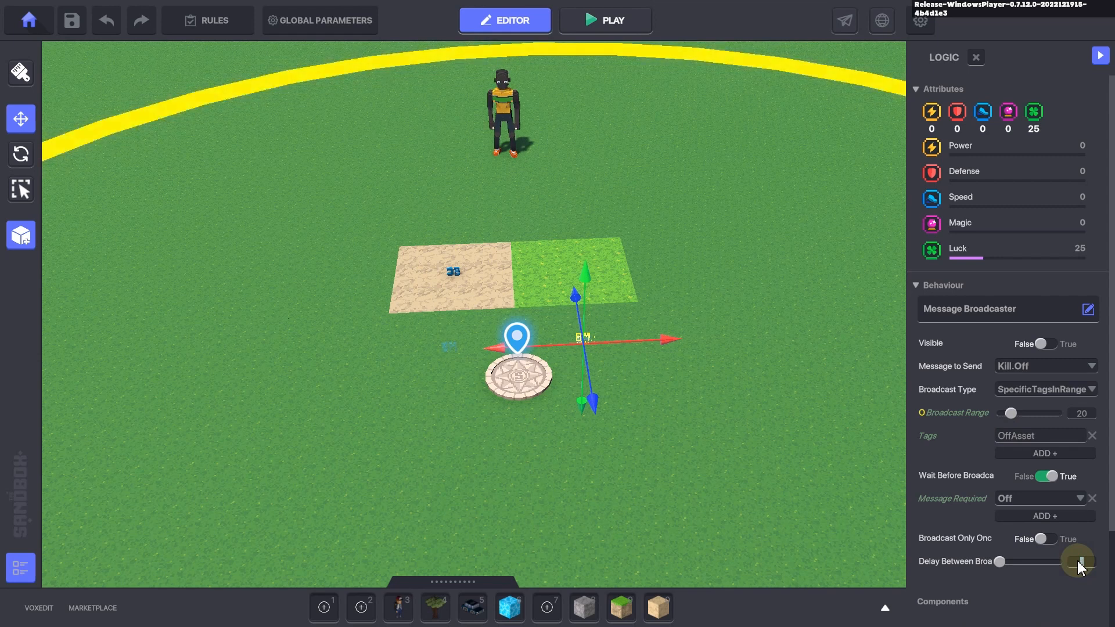
pyautogui.click(371, 428)
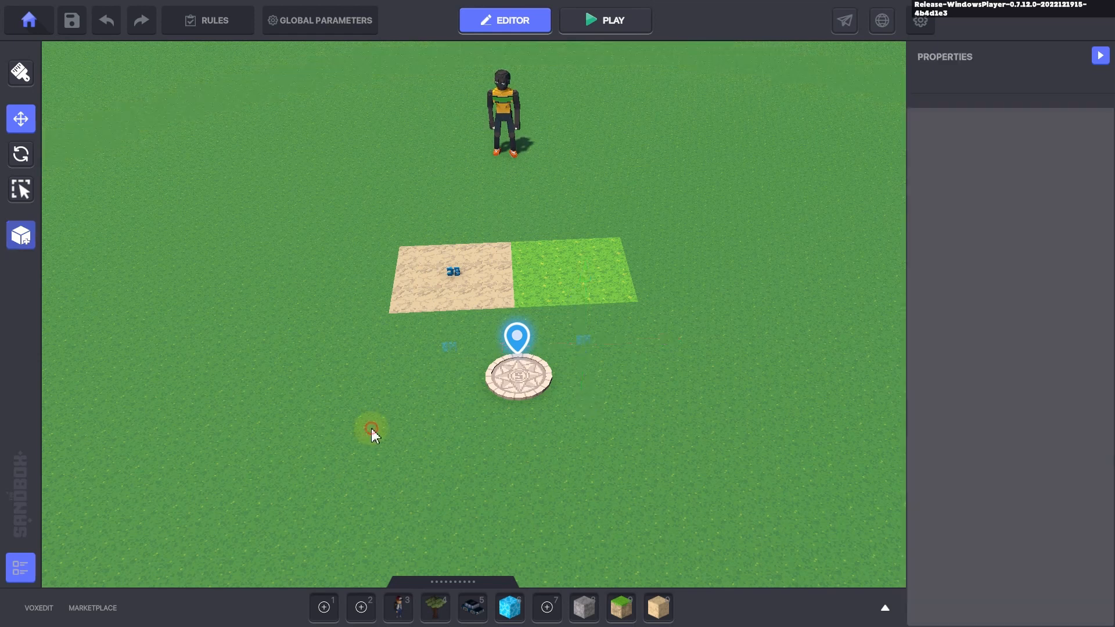
# Step: Playtest again, interacting with the On speaker and its dropped Off speaker on the sand, and return to the editor
pyautogui.hotkey('ctrl', 'p')
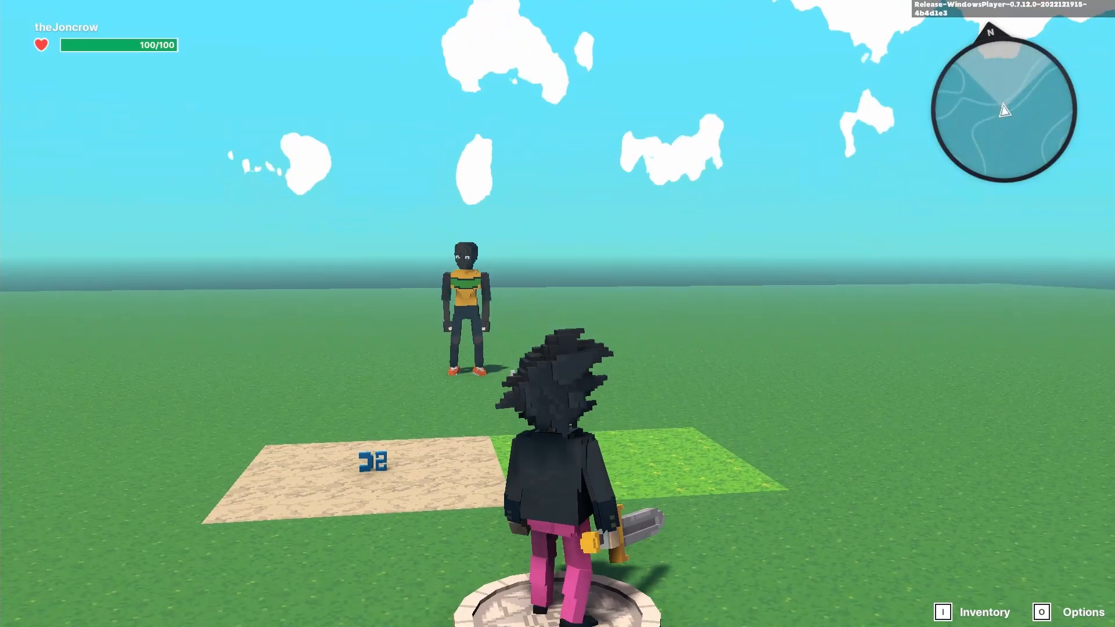
pyautogui.press('w')
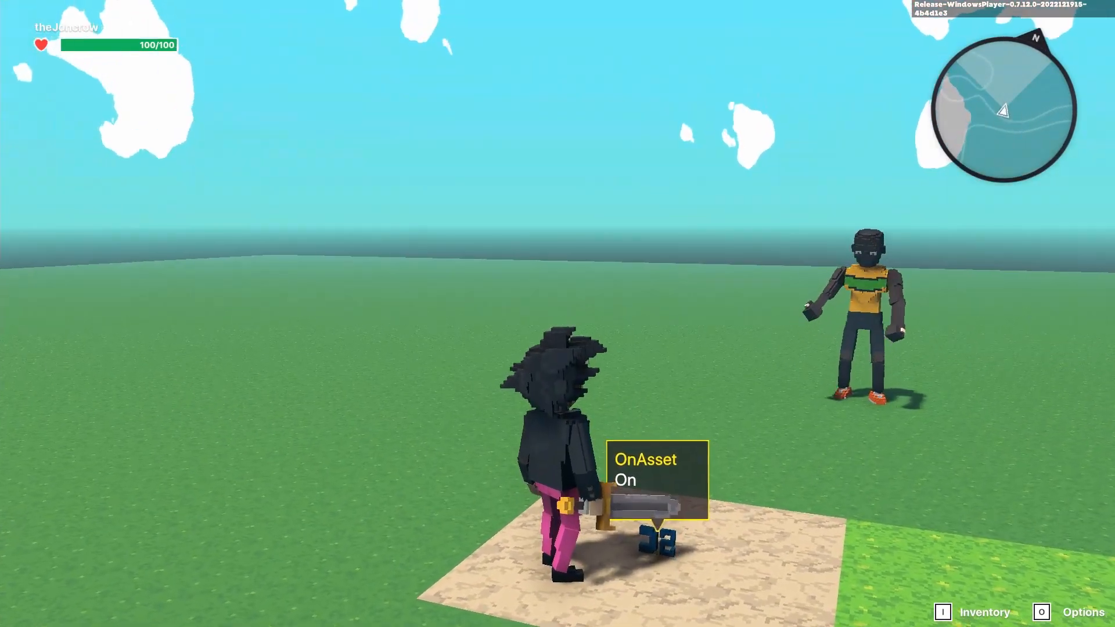
pyautogui.press('e')
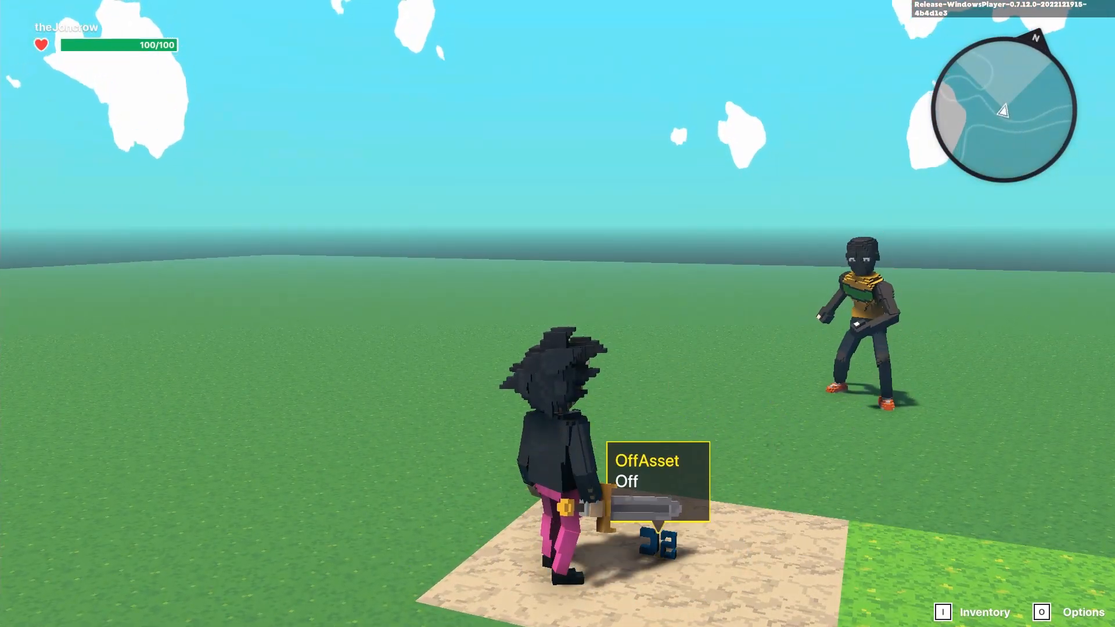
pyautogui.press('e')
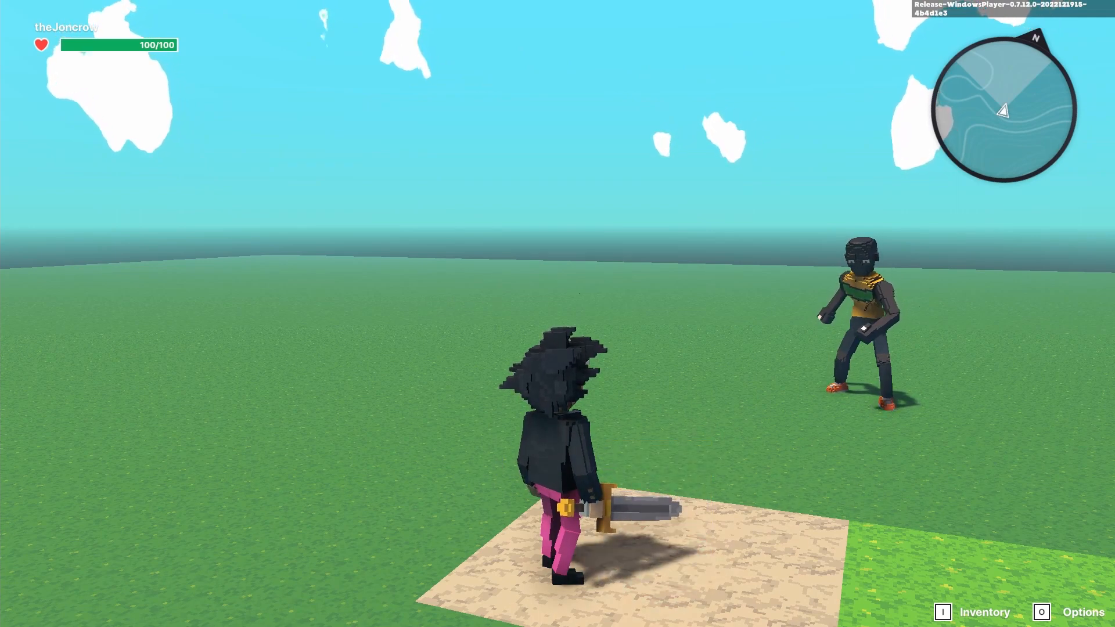
pyautogui.press('s')
pyautogui.press('Escape')
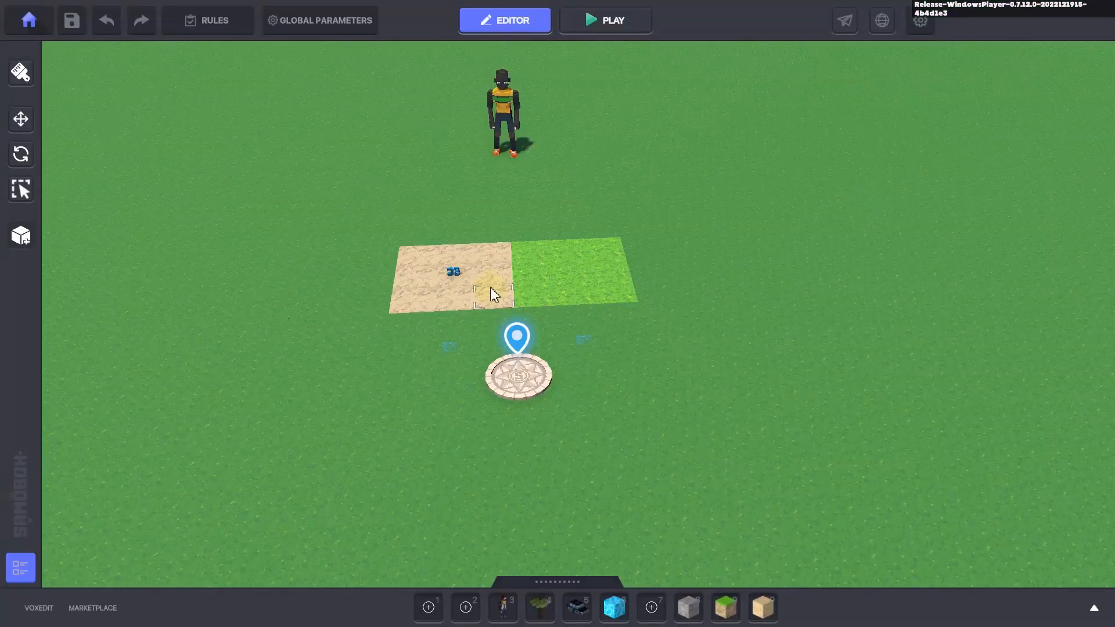
# Step: Place the OffAsset preset on the grass beyond the bright green area, at about X 55.4, Z 47.1, and select it
pyautogui.click(562, 582)
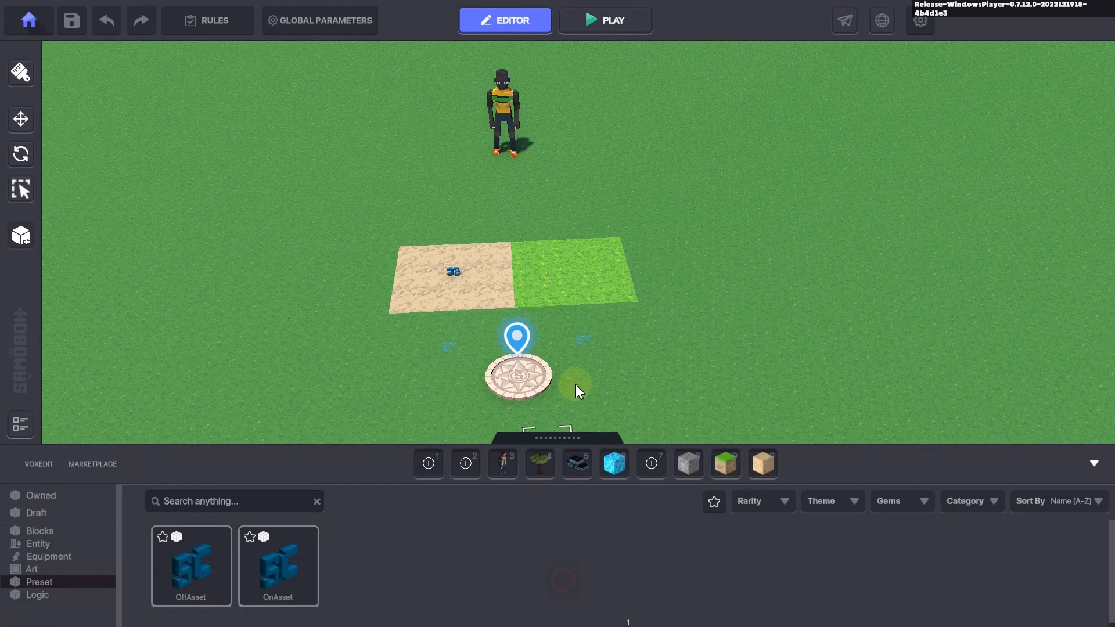
pyautogui.click(198, 528)
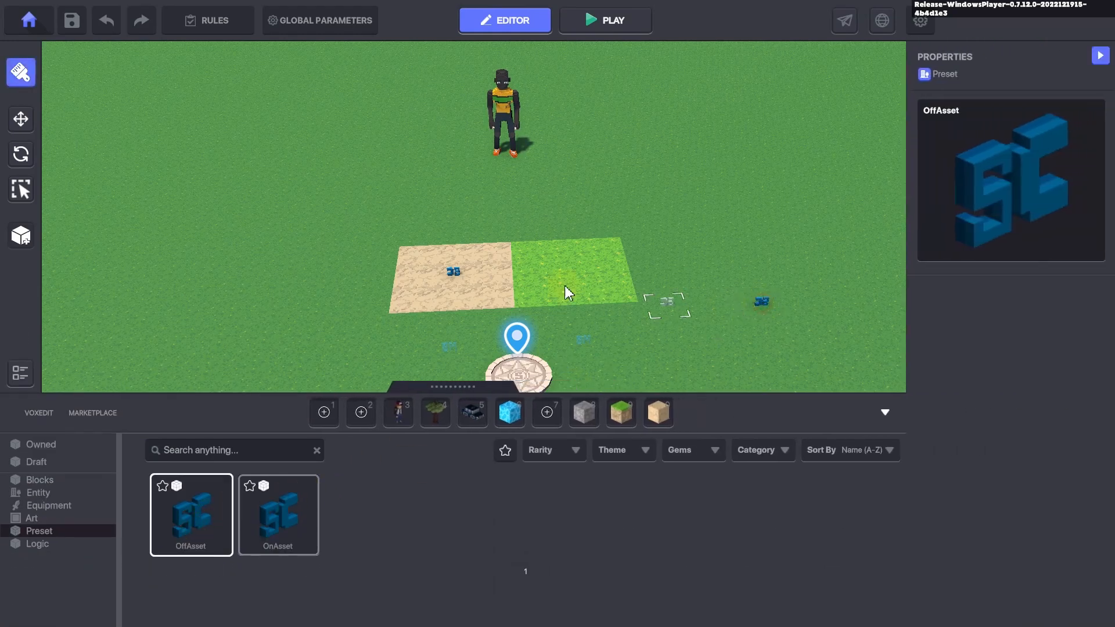
pyautogui.click(38, 120)
pyautogui.click(762, 294)
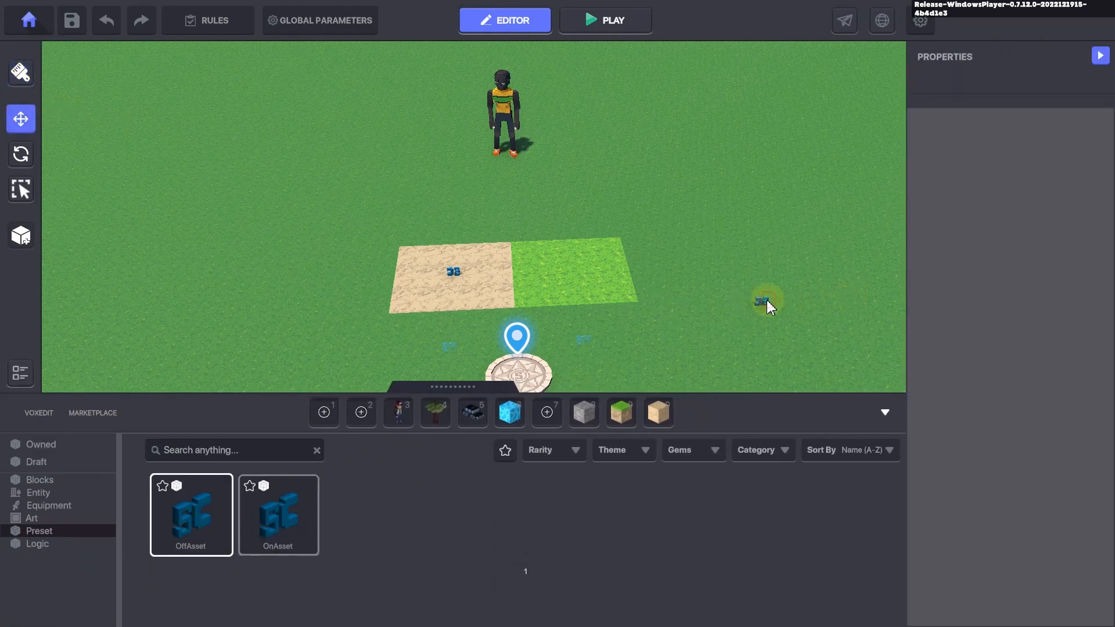
pyautogui.click(765, 303)
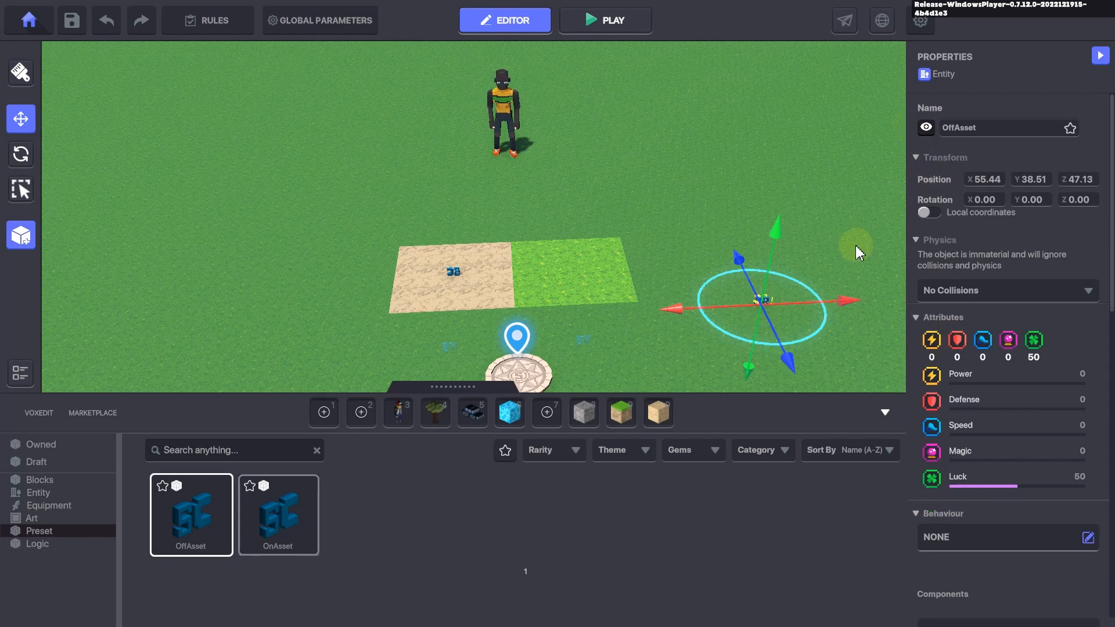
# Step: Set the preset dropped by the placed OffAsset's Drop component to OnAsset
pyautogui.scroll(-3, 1053, 386)
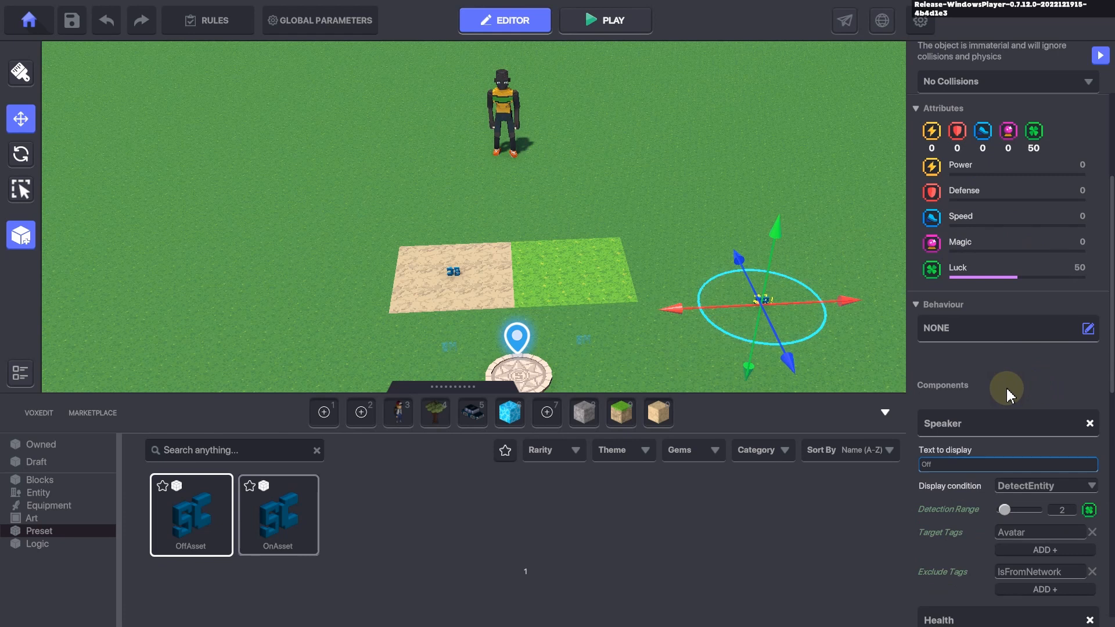
pyautogui.scroll(-4, 997, 406)
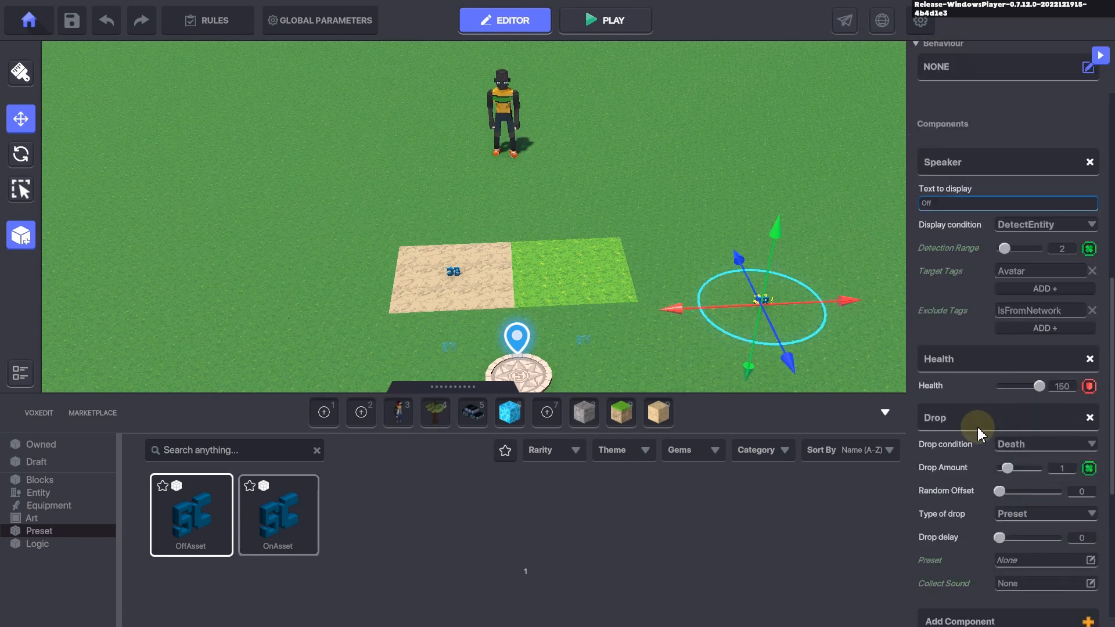
pyautogui.scroll(-2, 980, 436)
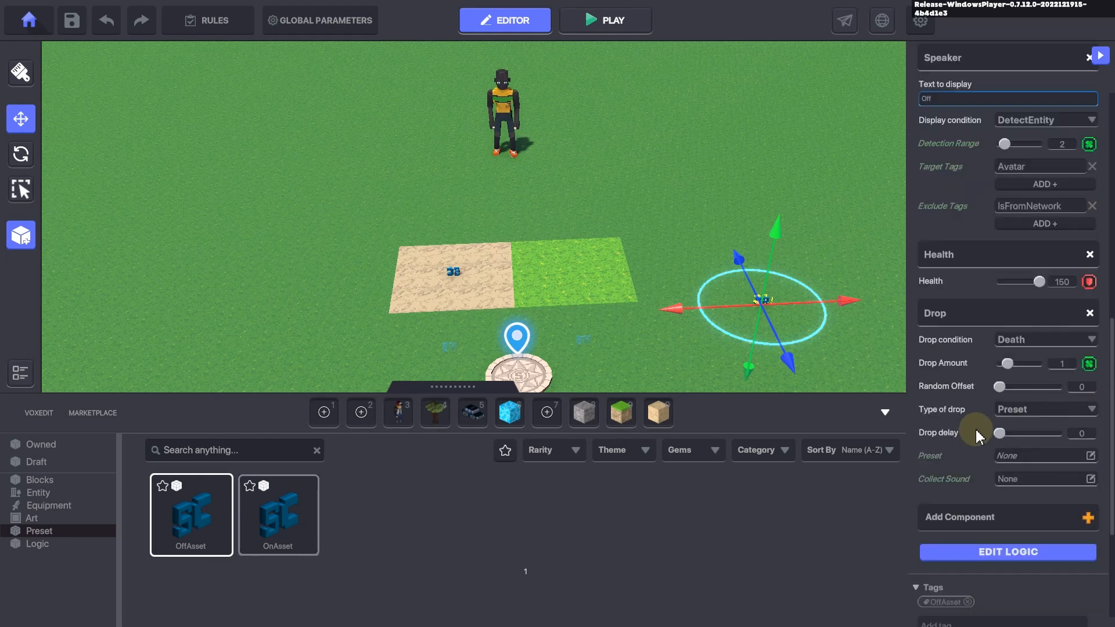
pyautogui.click(1031, 457)
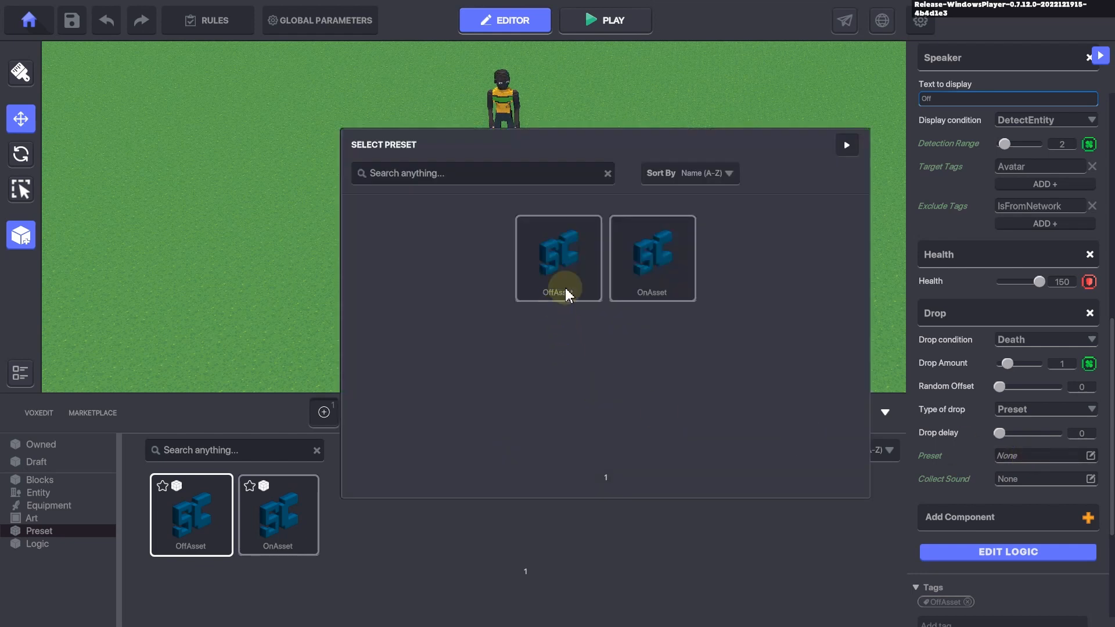
pyautogui.click(658, 269)
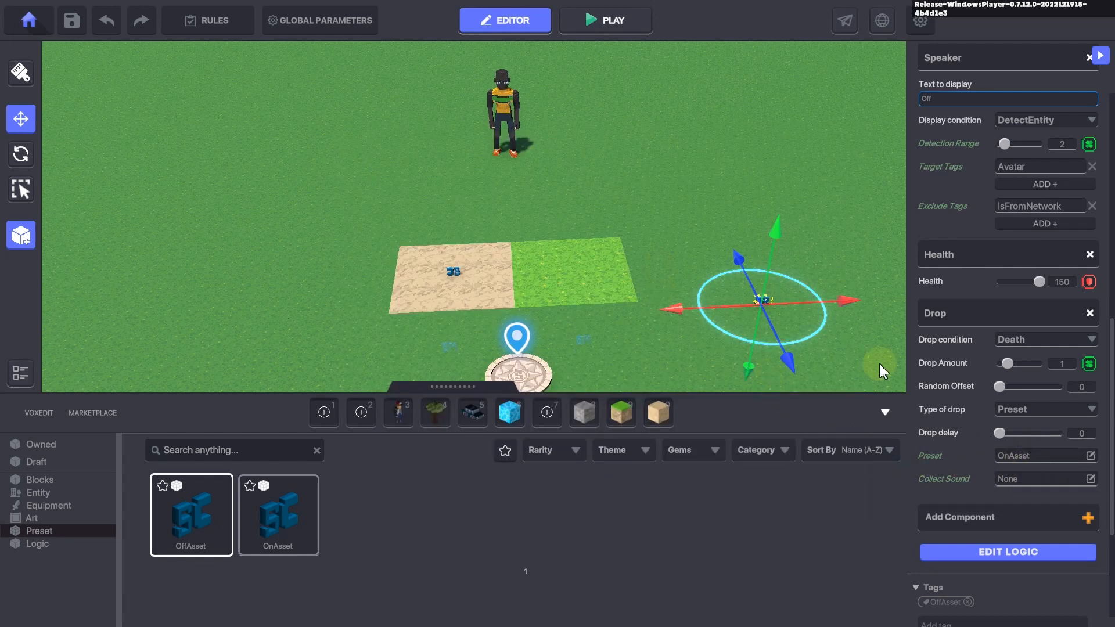
pyautogui.scroll(6, 941, 269)
pyautogui.scroll(5, 962, 81)
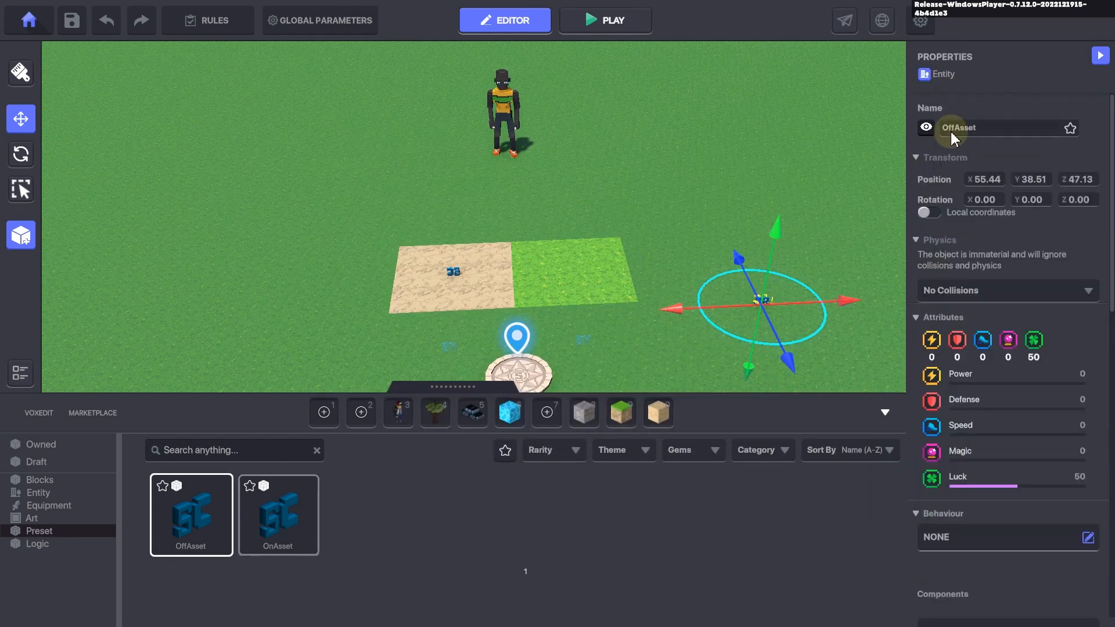
# Step: Save the edited entity over the existing OffAsset preset
pyautogui.click(14, 241)
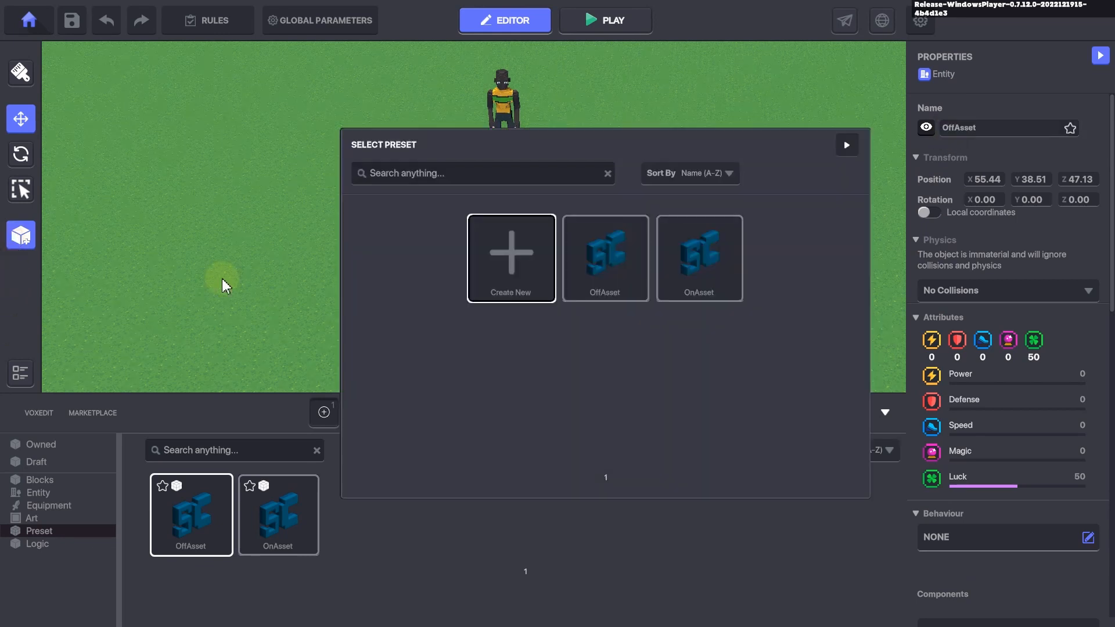
pyautogui.click(601, 274)
pyautogui.click(497, 327)
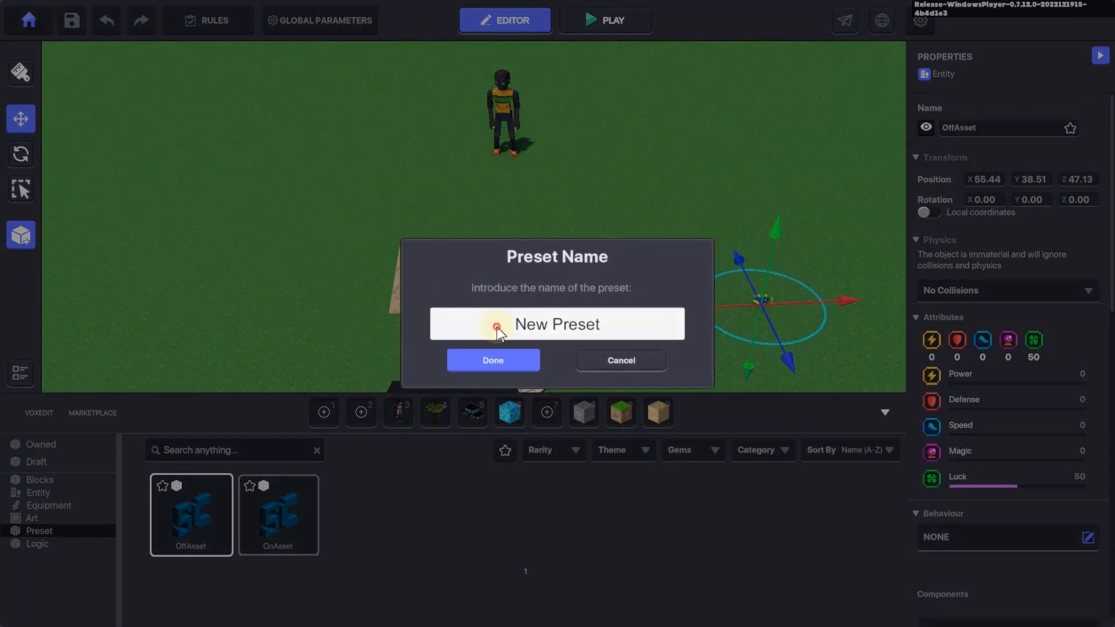
pyautogui.click(494, 360)
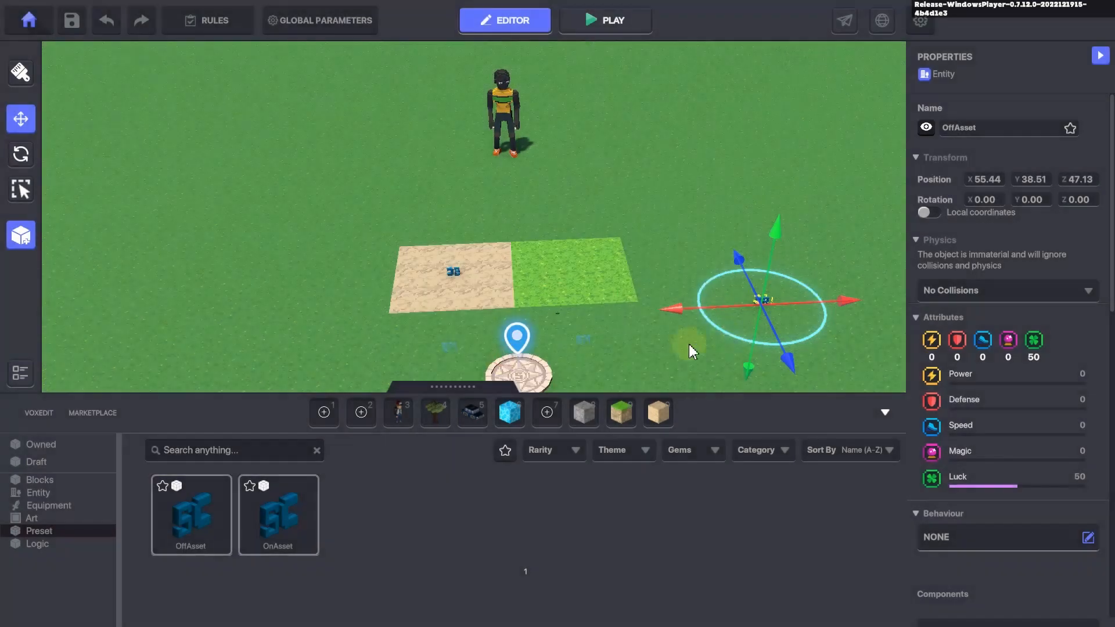
# Step: Delete the placed OffAsset entity from the grass beyond the bright green area
pyautogui.click(776, 298)
pyautogui.click(763, 307)
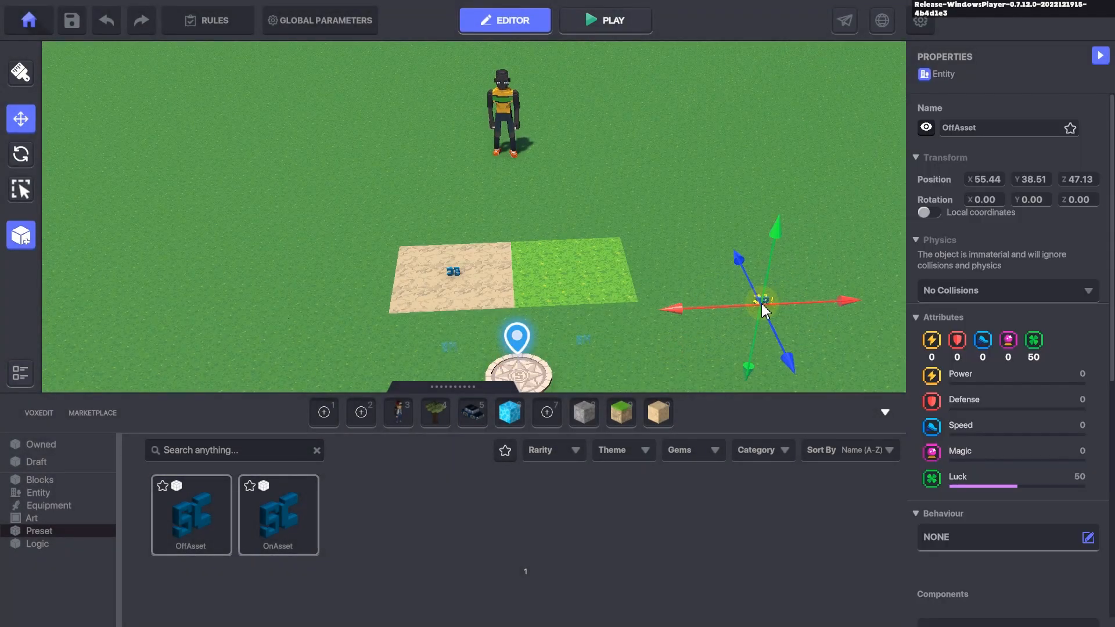
pyautogui.click(692, 312)
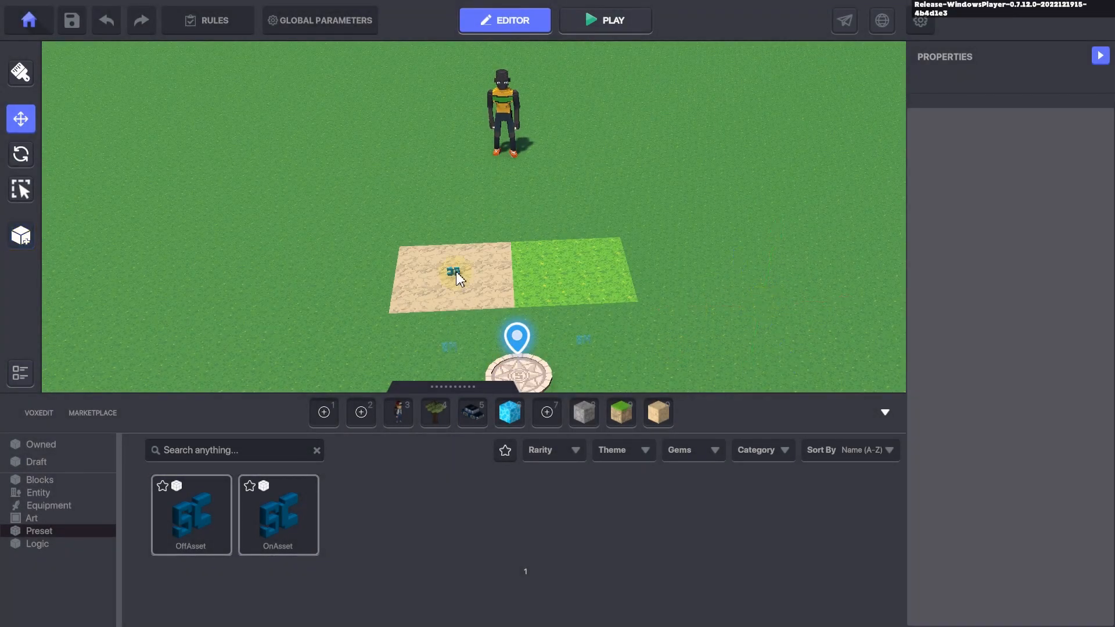
# Step: Start a playtest, walk to the On speaker on the sand and interact with it to test the drop cycle
pyautogui.hotkey('ctrl', 'p')
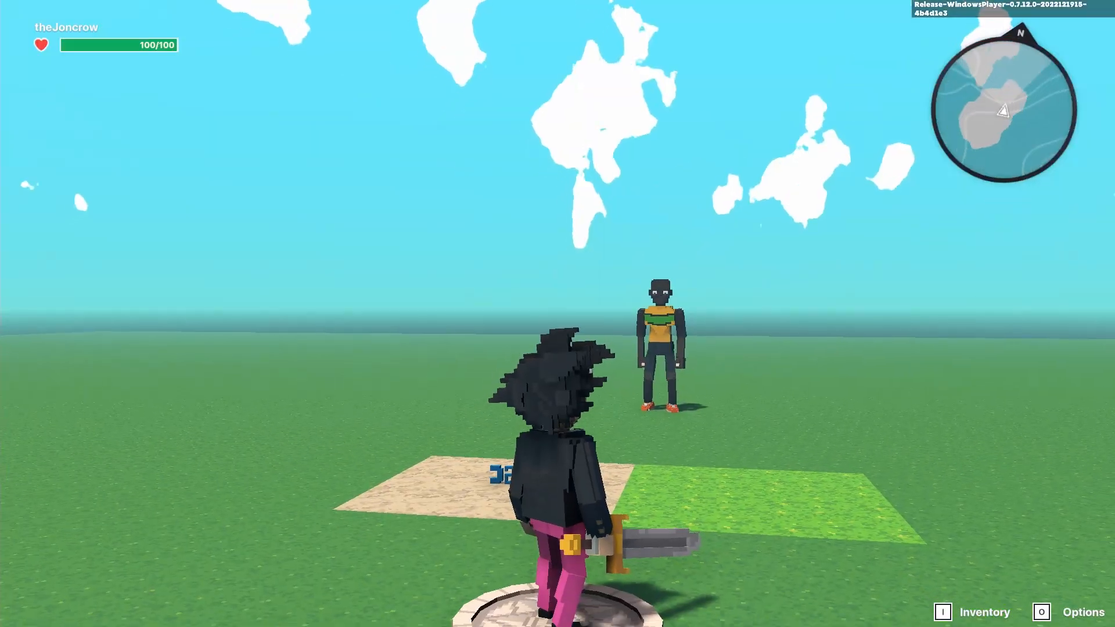
pyautogui.press('a')
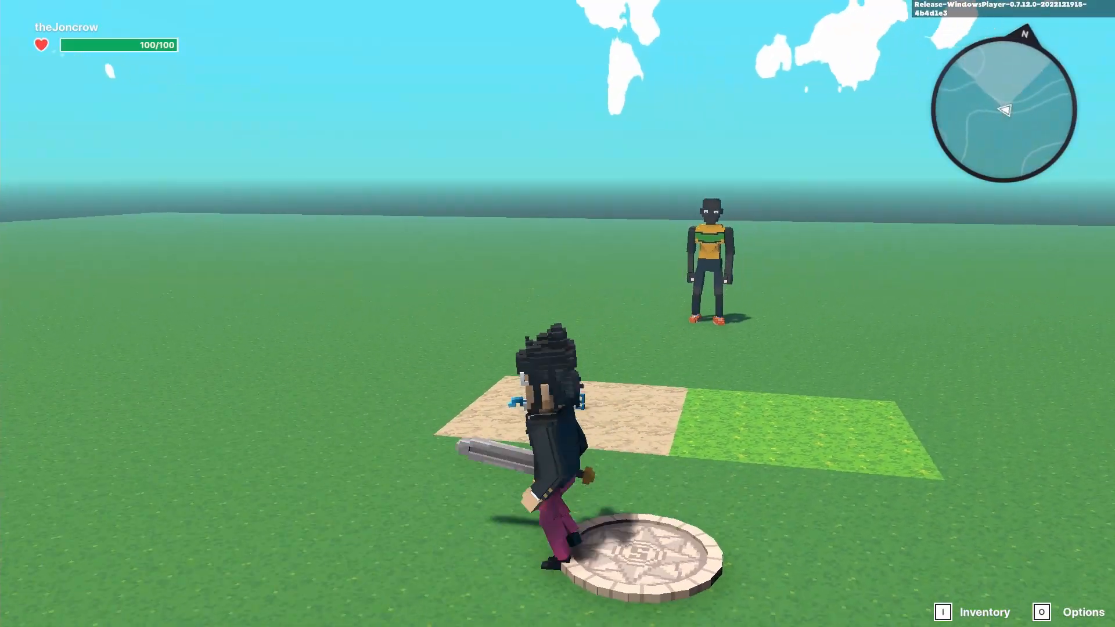
pyautogui.press('w')
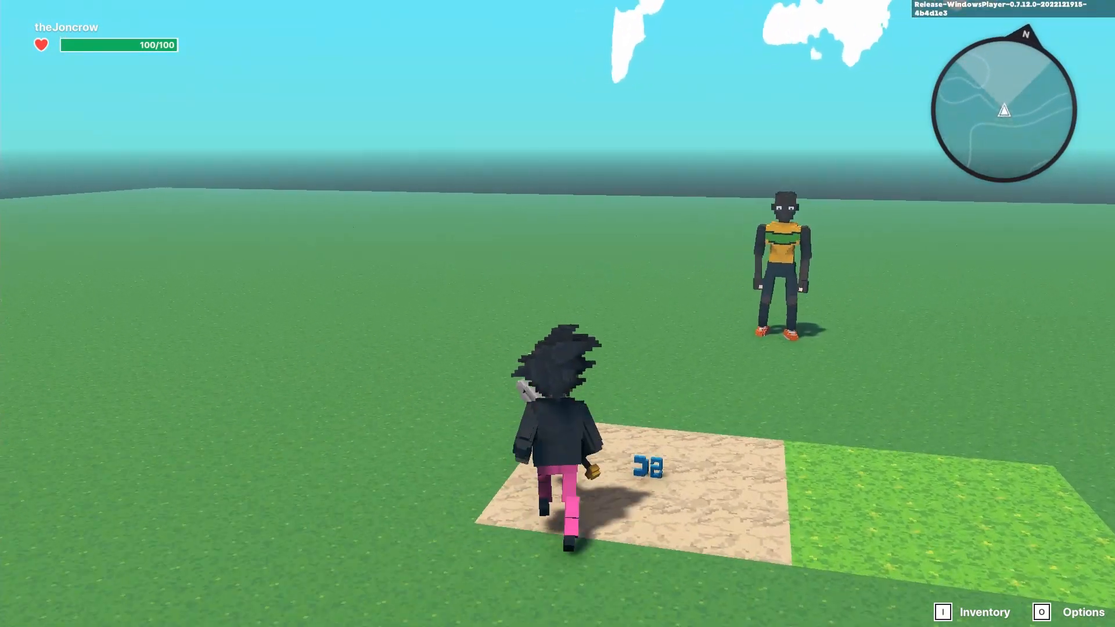
pyautogui.press('d')
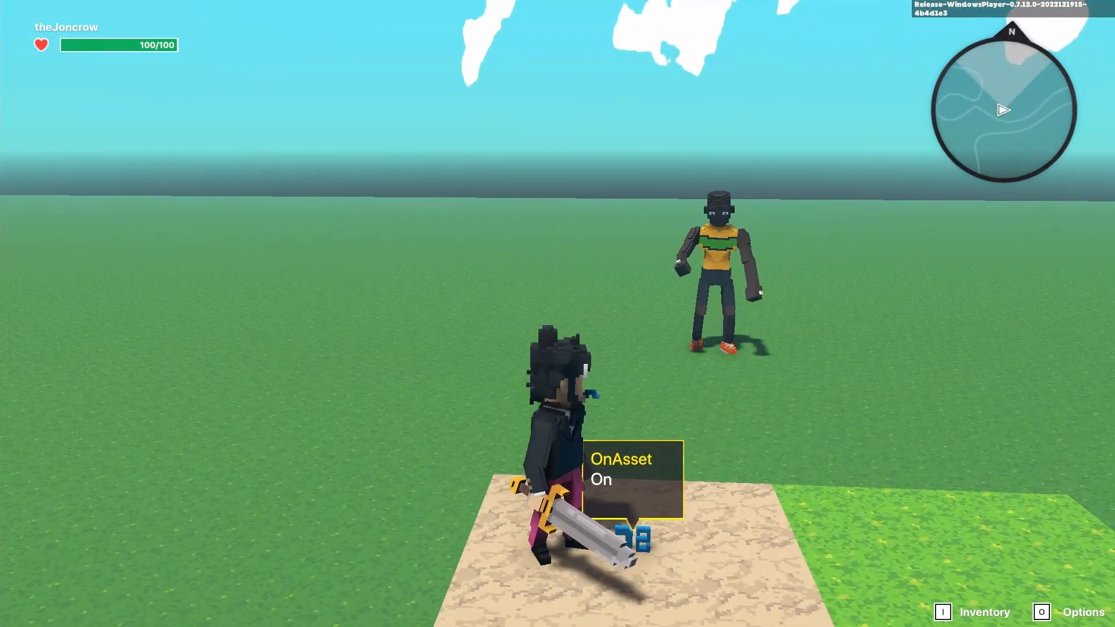
pyautogui.press('a')
pyautogui.press('f')
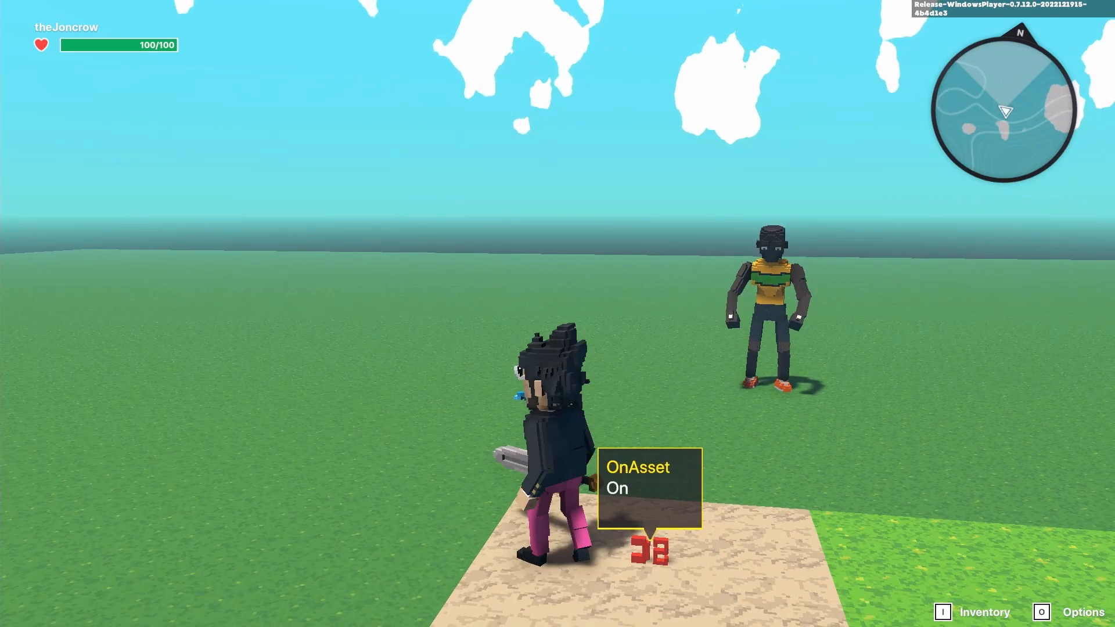
# Step: Walk off the sand and back again to test the Off speaker and the On speaker it drops
pyautogui.press('a')
pyautogui.press('s')
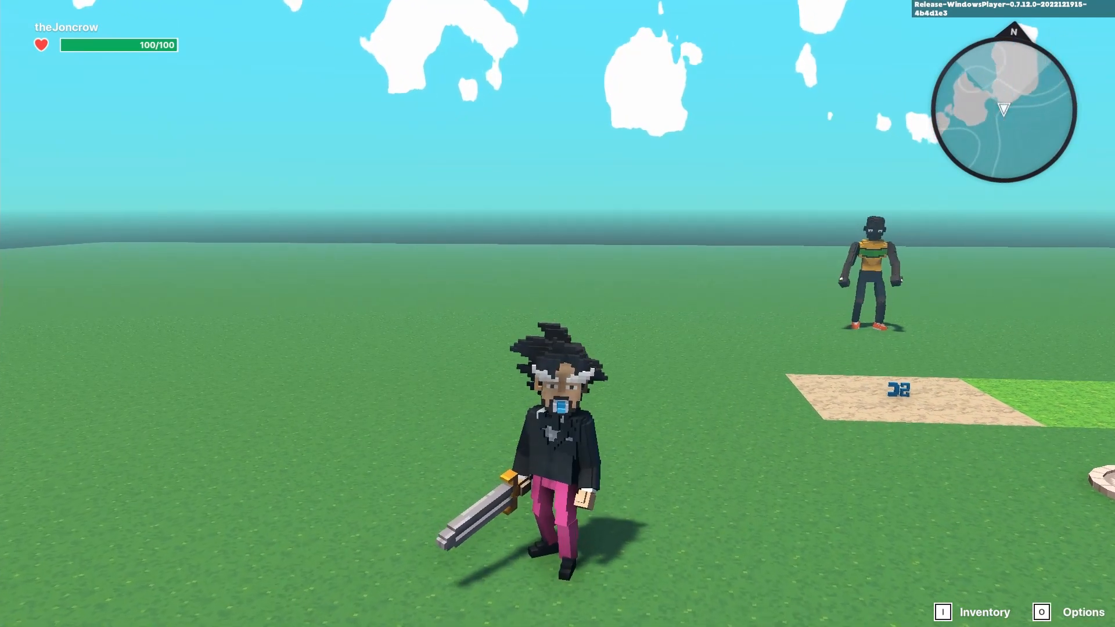
pyautogui.press('w')
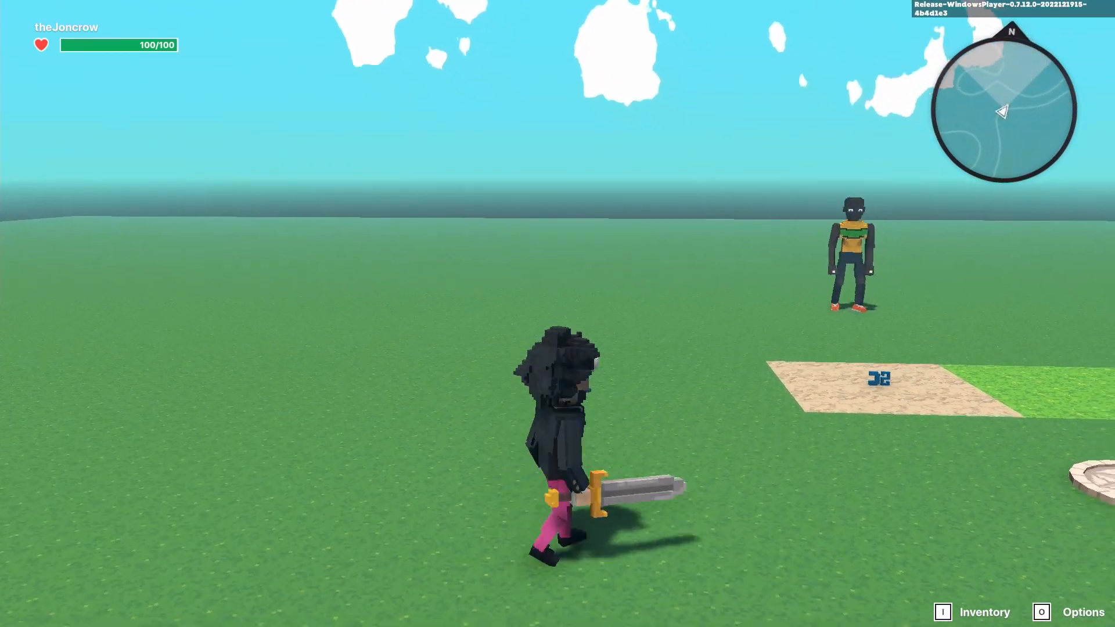
pyautogui.press('d')
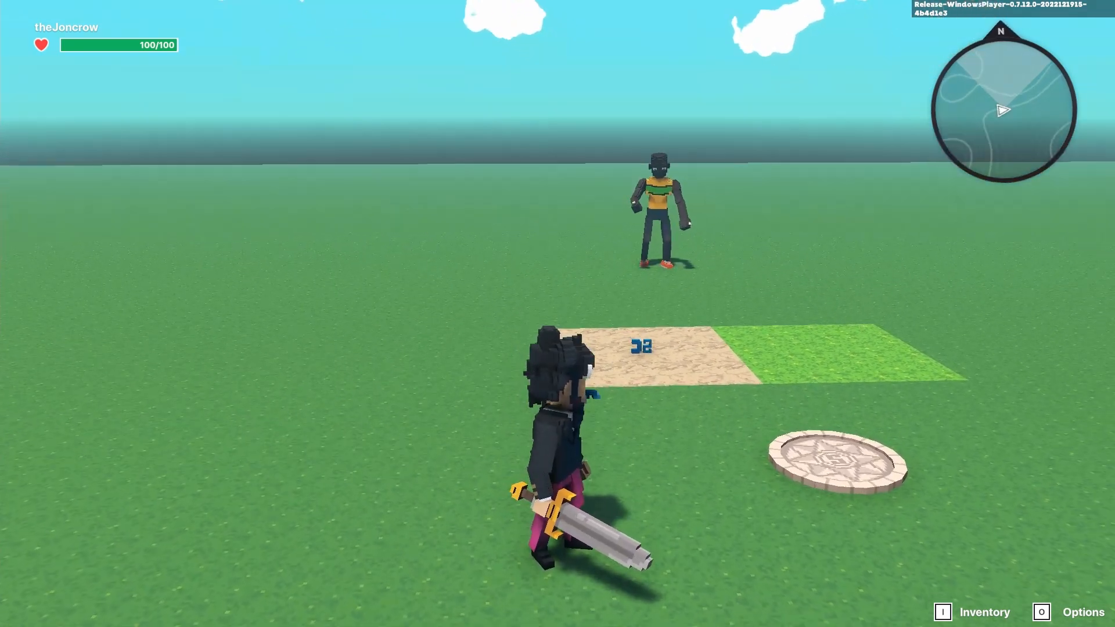
pyautogui.press('w')
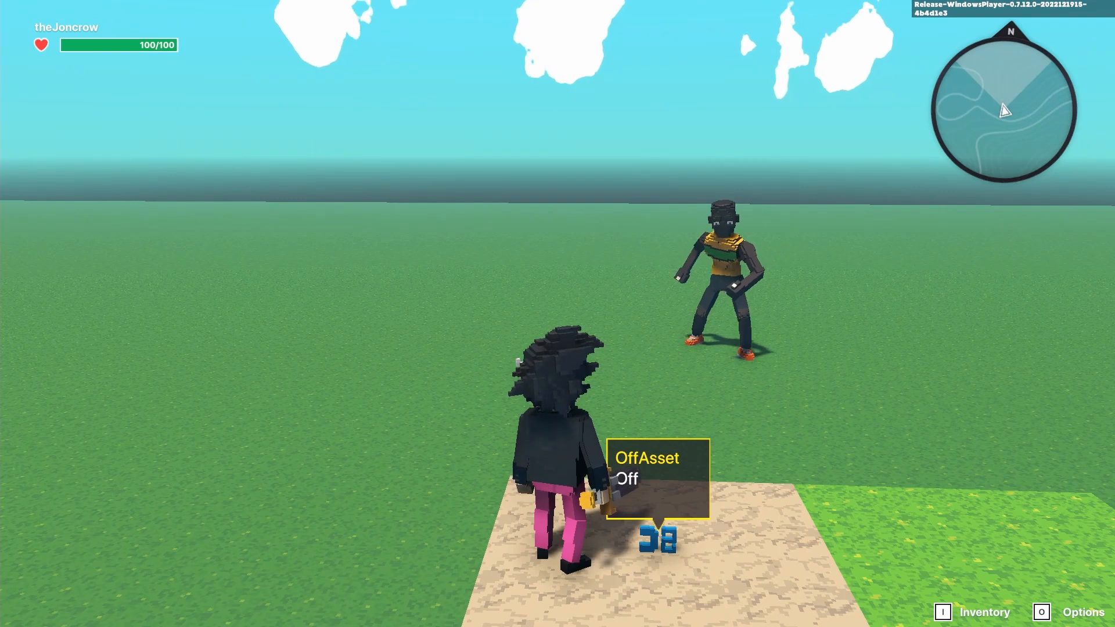
pyautogui.press('w')
pyautogui.press('s')
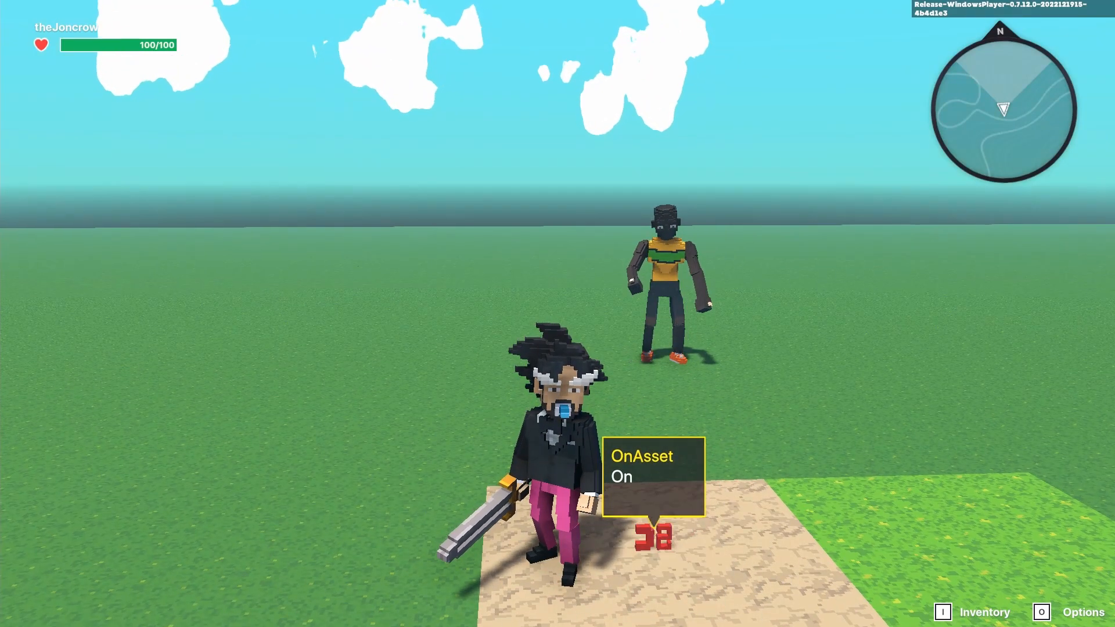
# Step: Walk up to the animated character and perform a dance emote beside it
pyautogui.press('w')
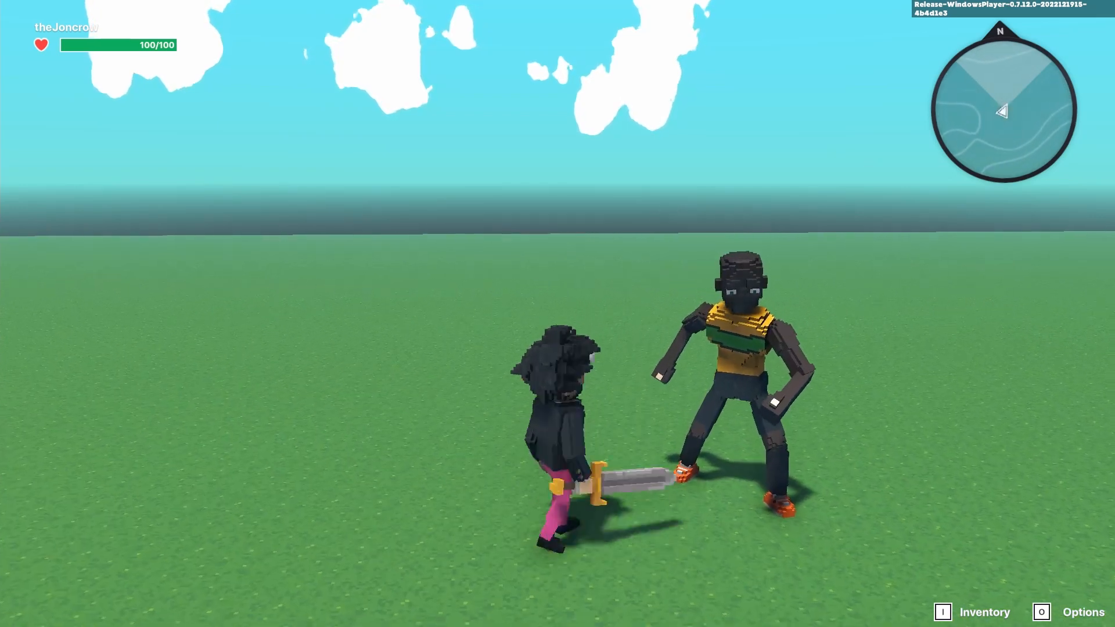
pyautogui.press('s')
pyautogui.press('b')
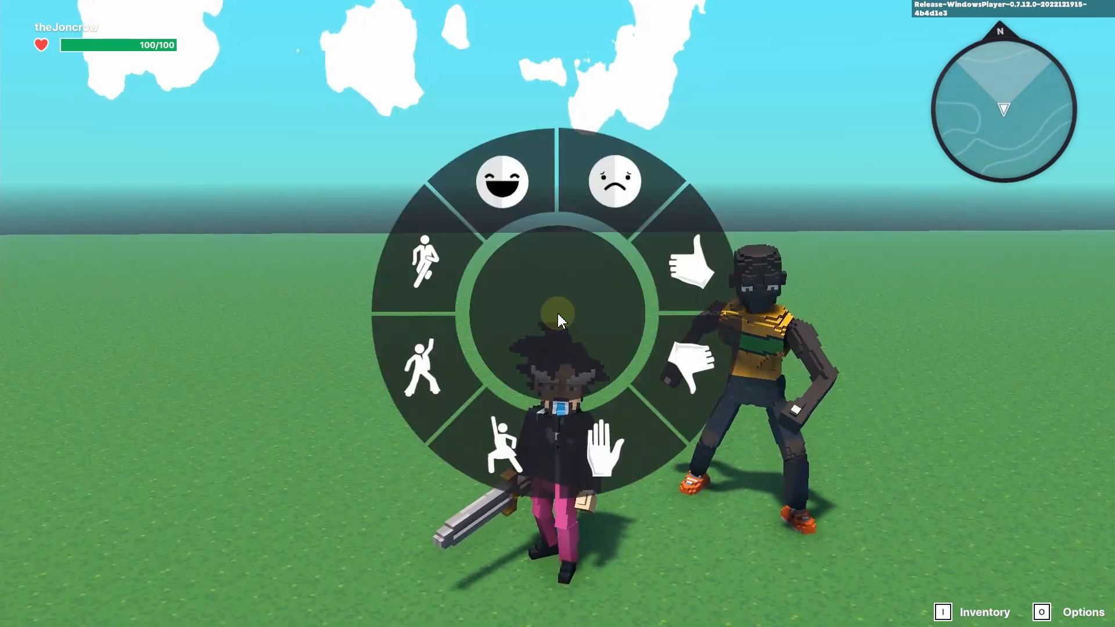
pyautogui.click(451, 351)
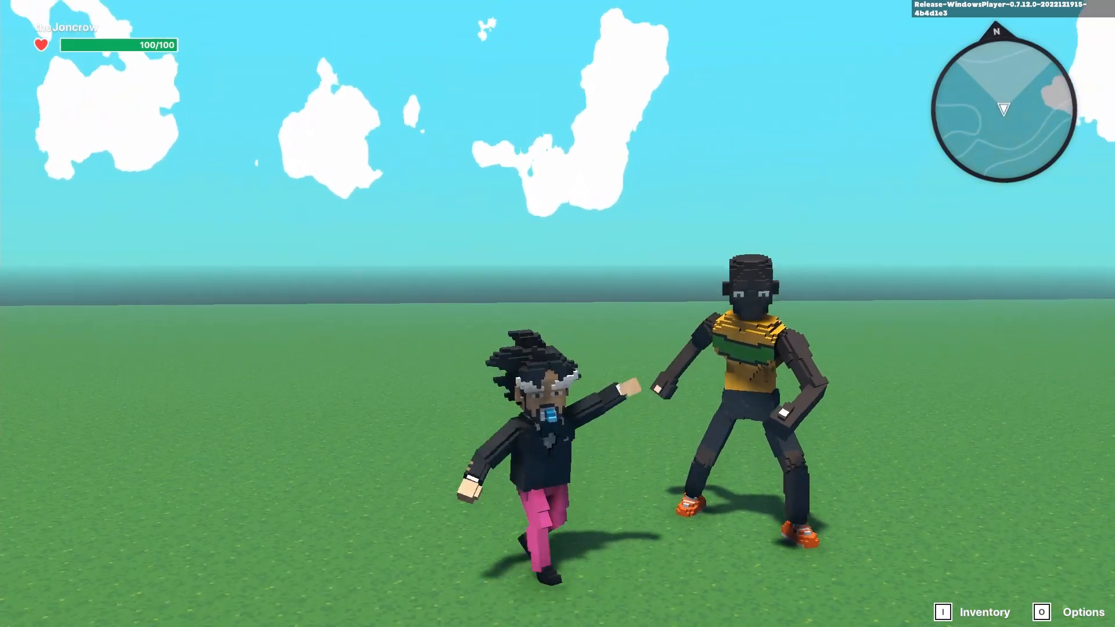